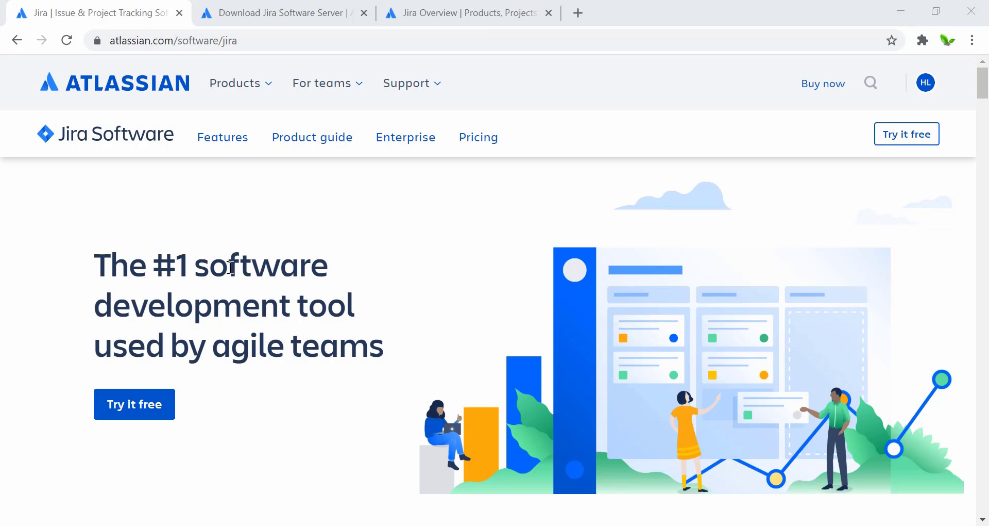
Scroll down the Jira Software product page to the Free, Standard and Premium cloud pricing cards.
scroll(230, 266, down, 1)
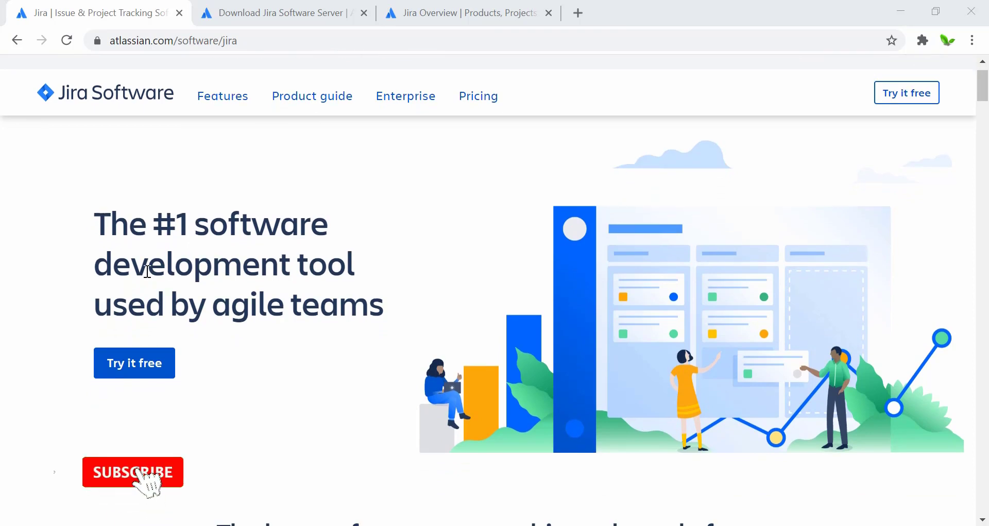
scroll(328, 265, down, 2)
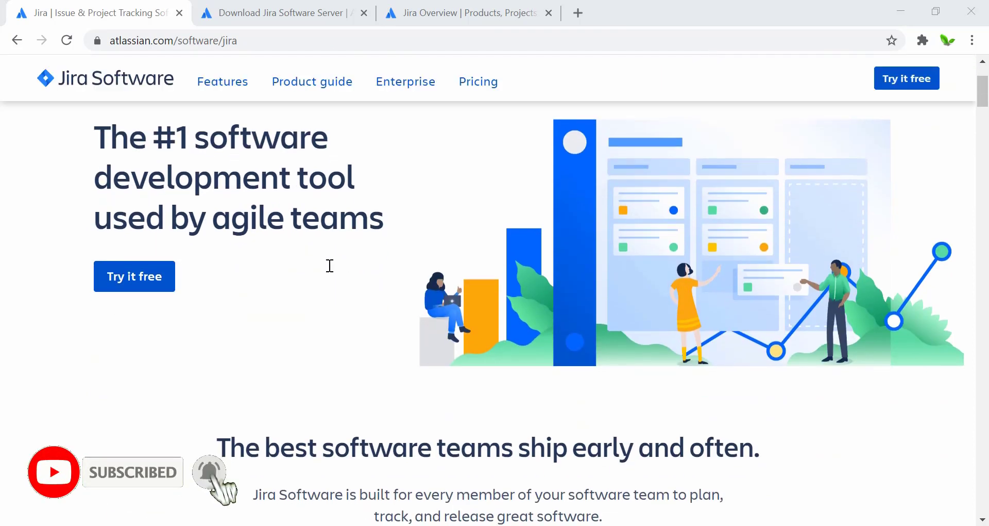
scroll(330, 266, down, 2)
scroll(330, 266, down, 4)
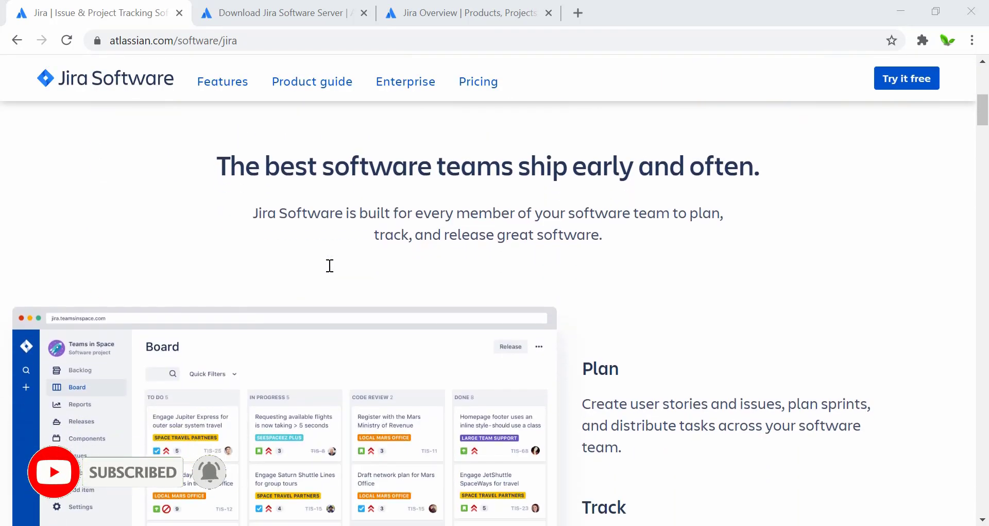
scroll(640, 309, down, 2)
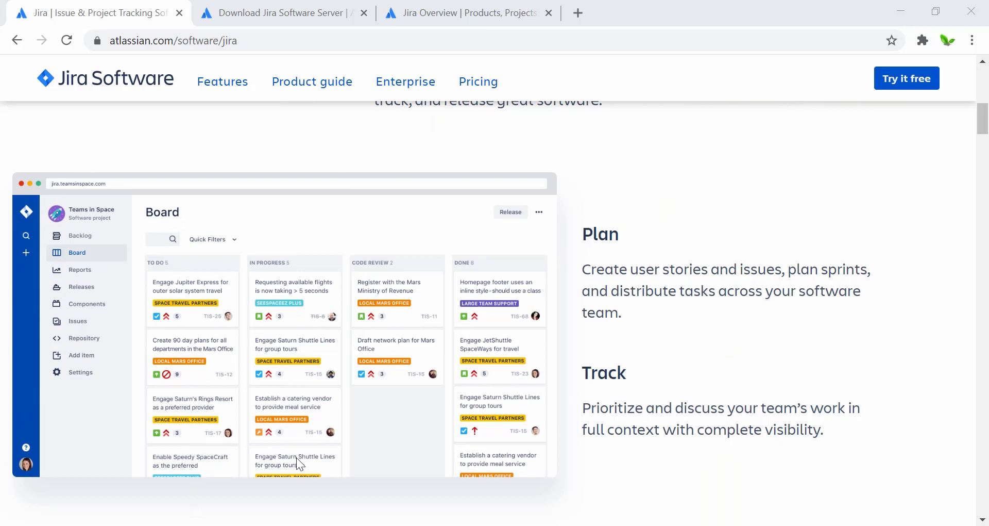
scroll(628, 362, down, 1)
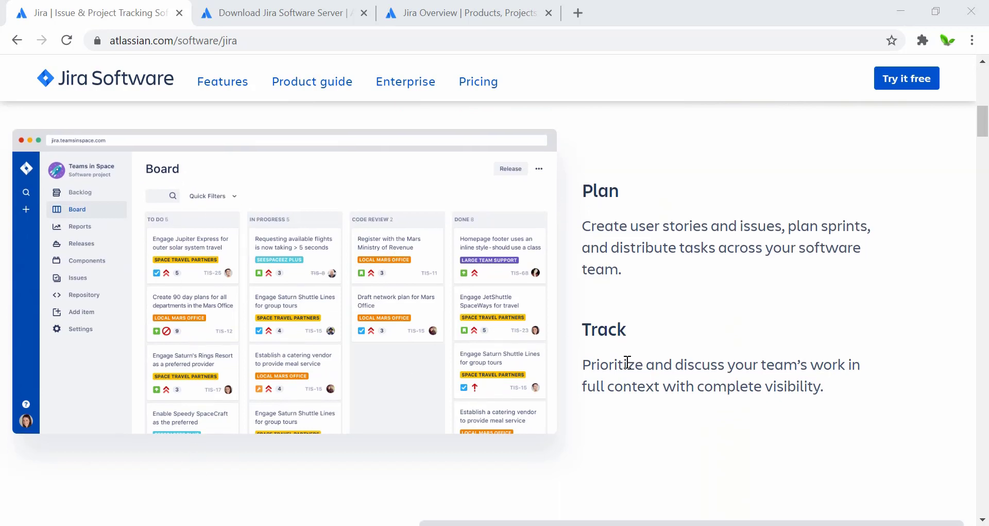
scroll(620, 256, down, 2)
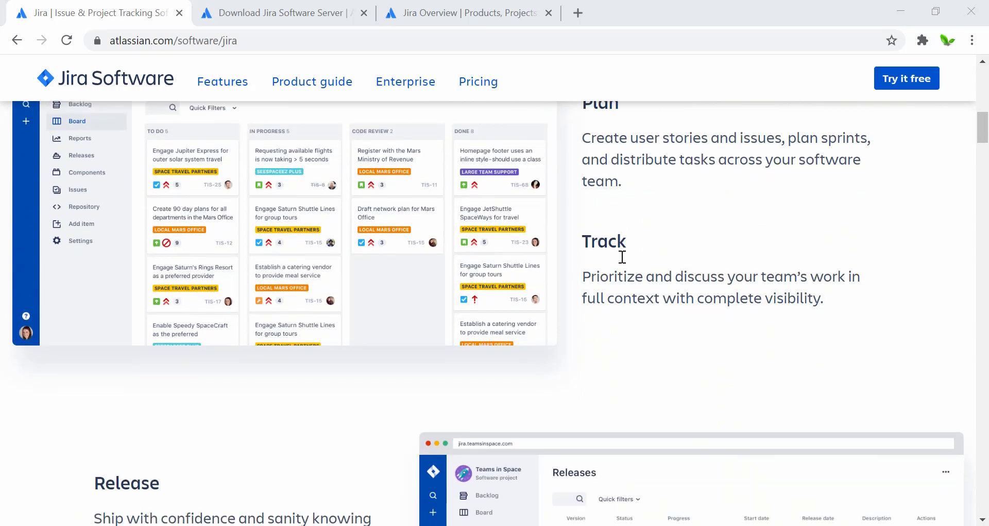
scroll(651, 287, down, 2)
scroll(651, 290, down, 3)
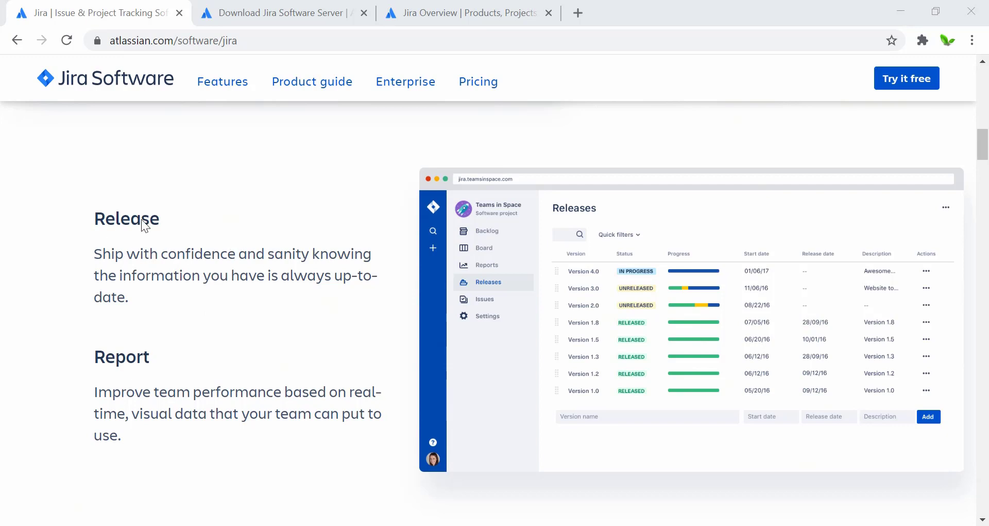
scroll(135, 356, down, 3)
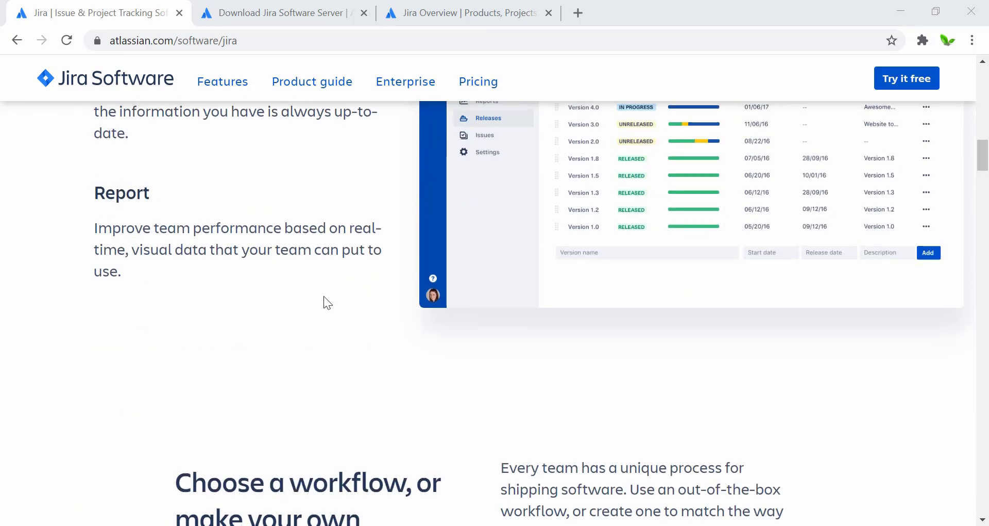
scroll(323, 296, down, 3)
scroll(323, 296, down, 3)
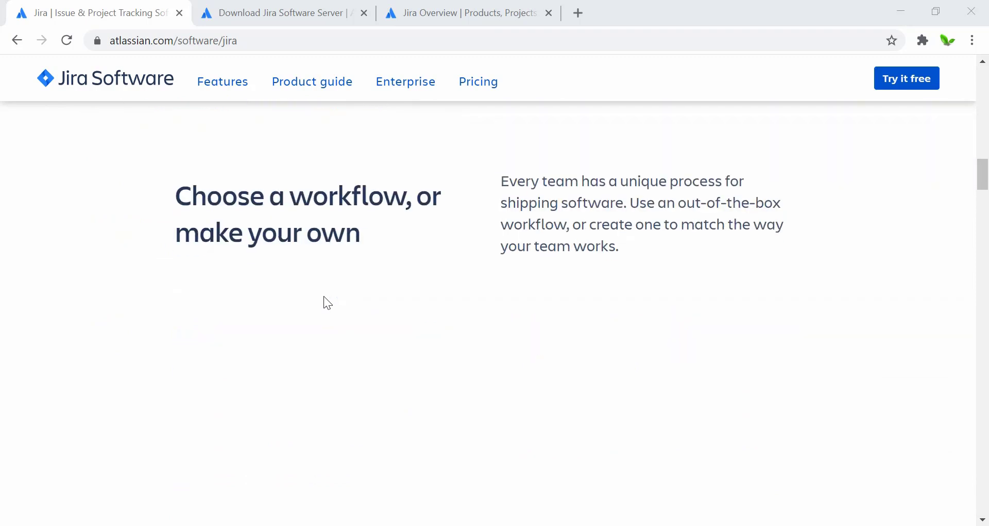
scroll(324, 301, down, 10)
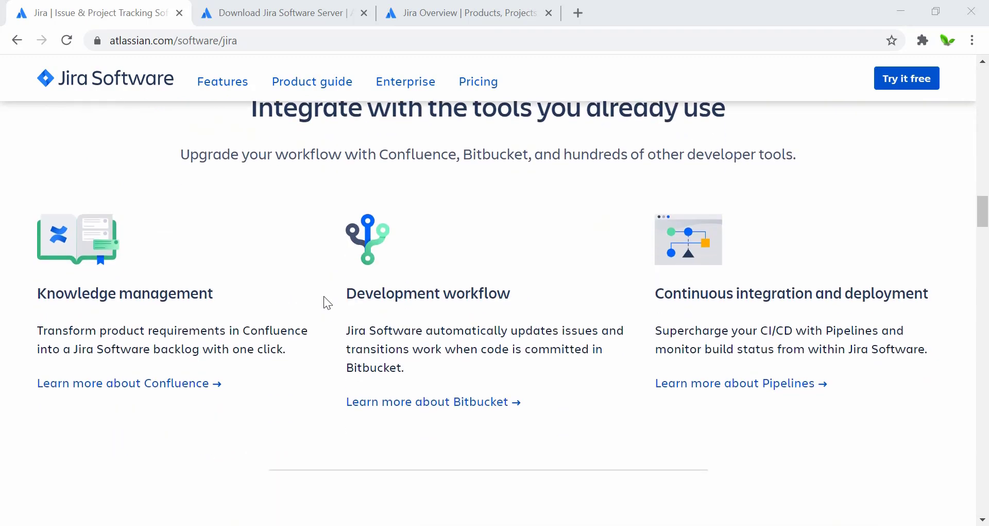
scroll(323, 297, up, 1)
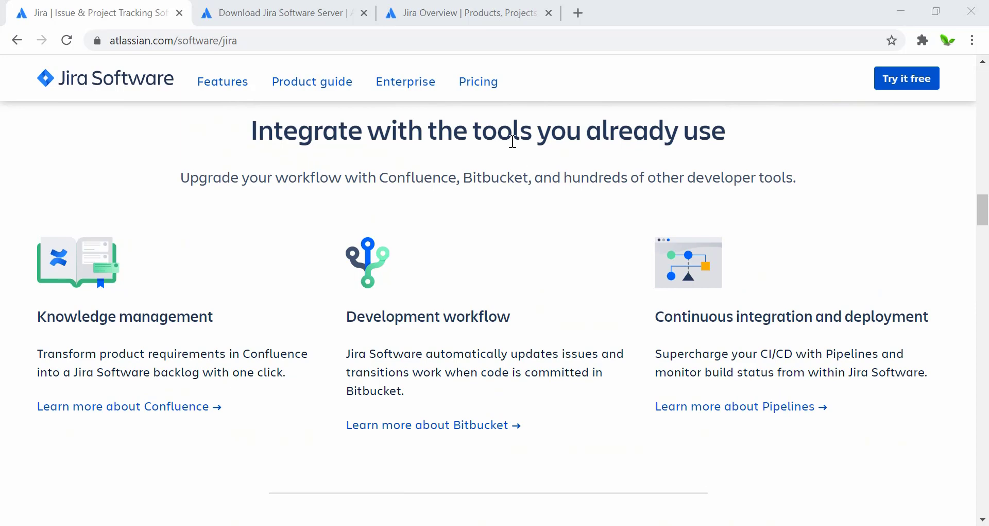
scroll(293, 250, down, 1)
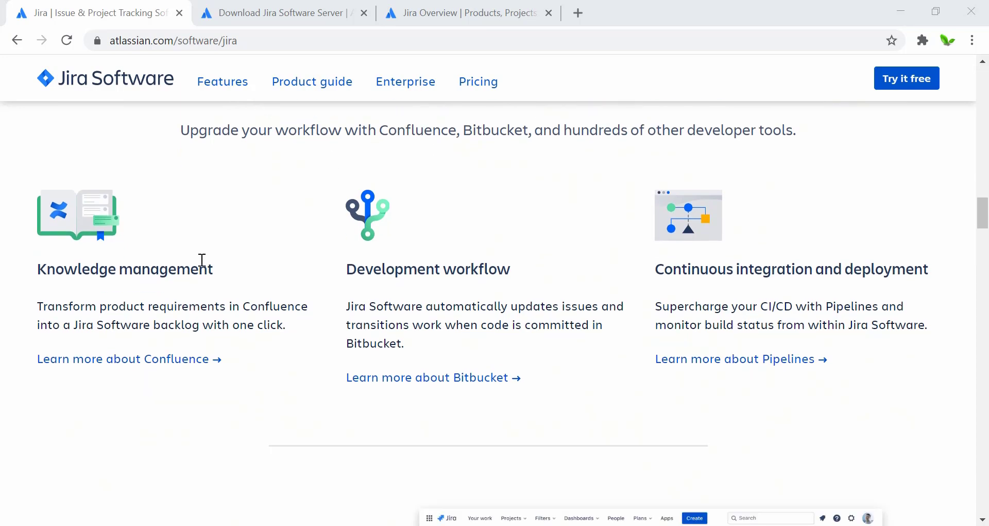
scroll(484, 296, down, 7)
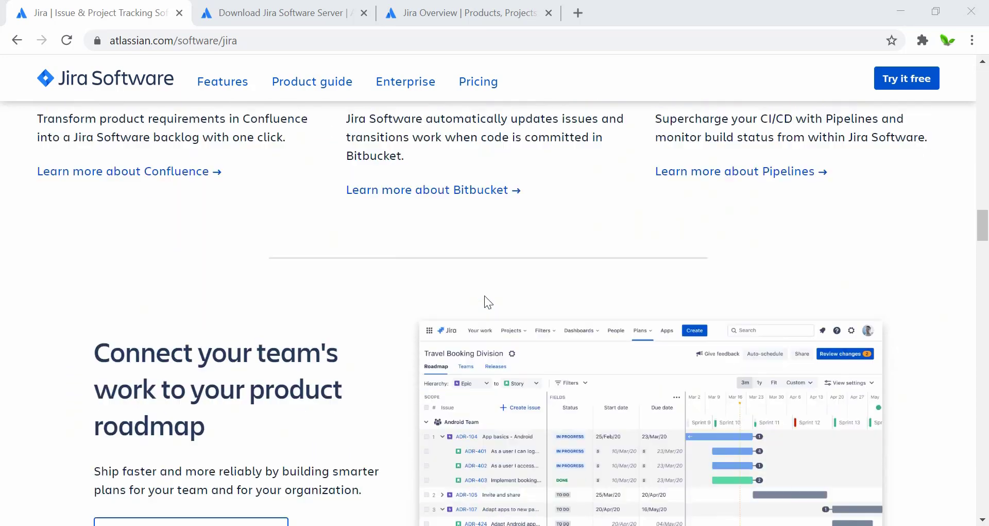
scroll(484, 295, down, 1)
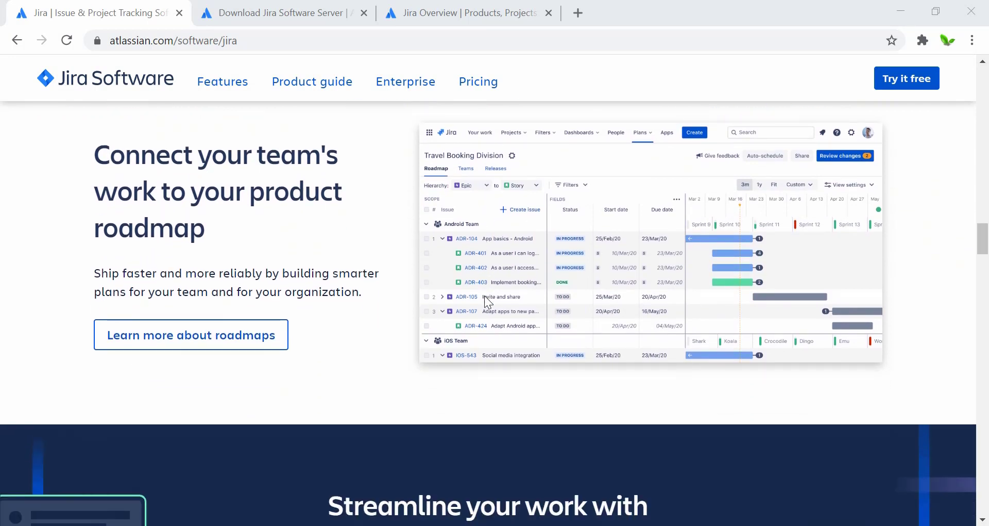
scroll(484, 295, down, 1)
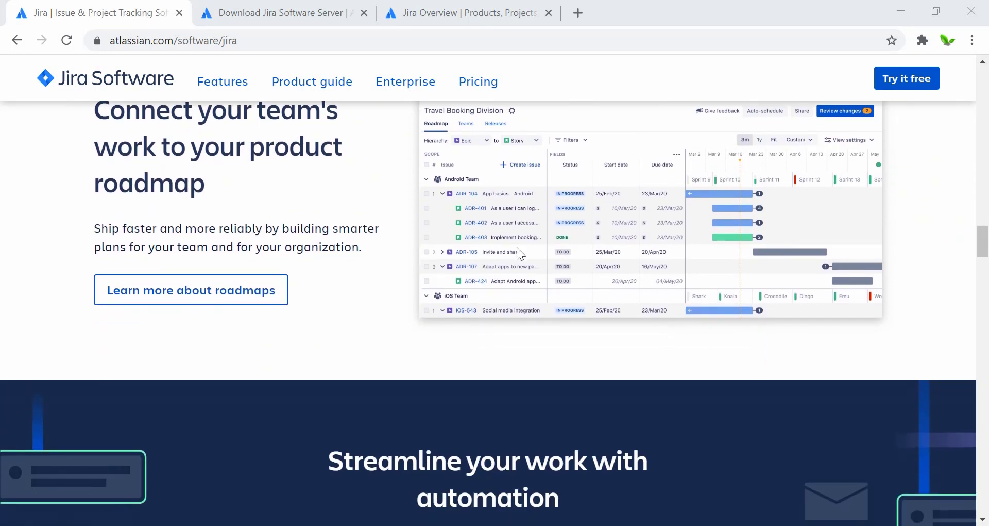
scroll(440, 323, down, 8)
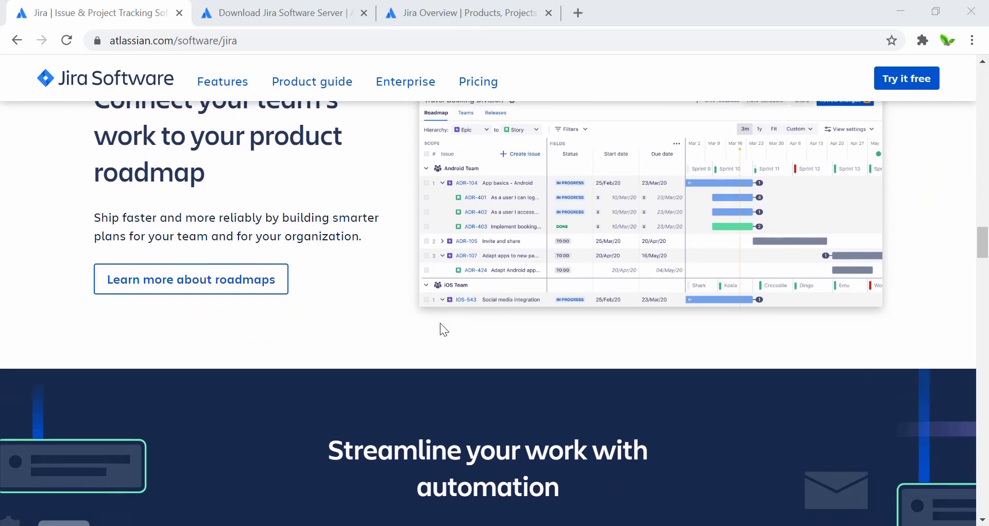
scroll(445, 328, down, 4)
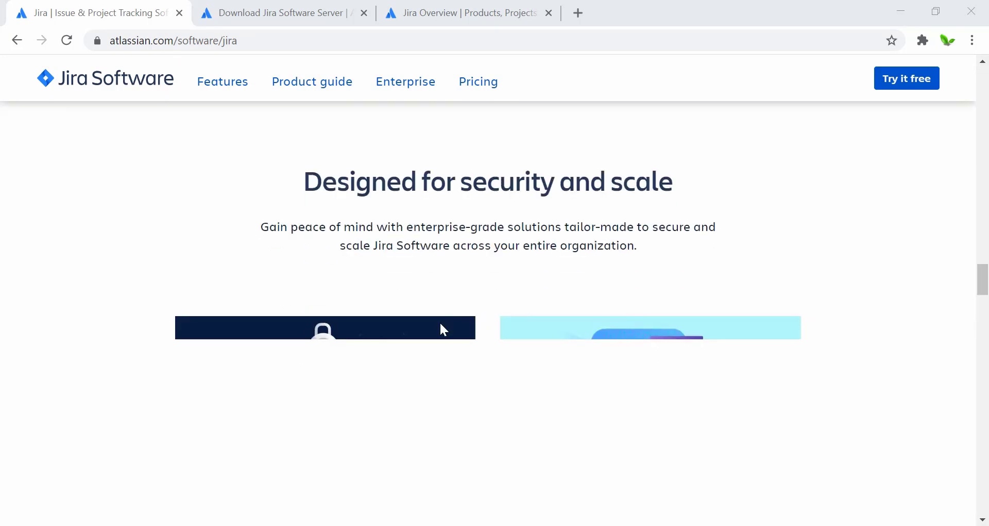
scroll(442, 329, down, 10)
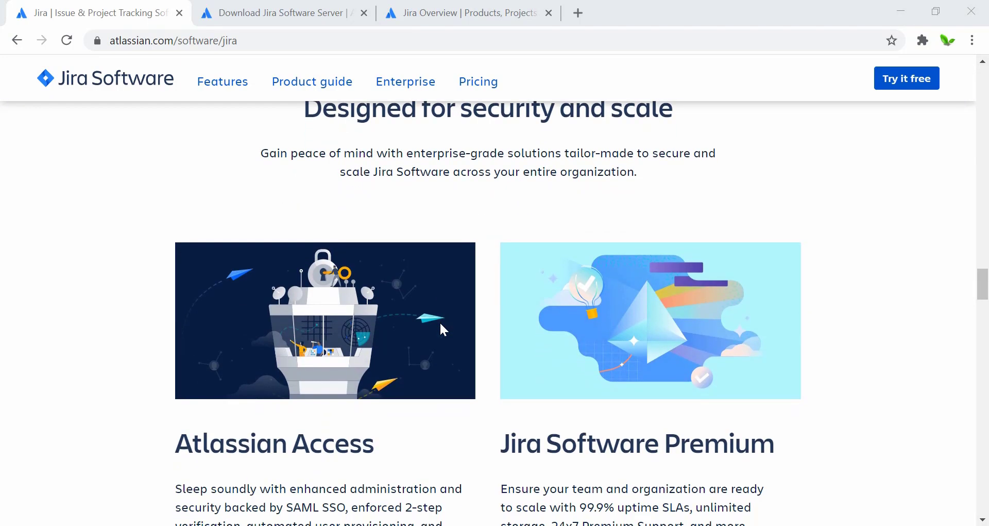
scroll(440, 324, down, 4)
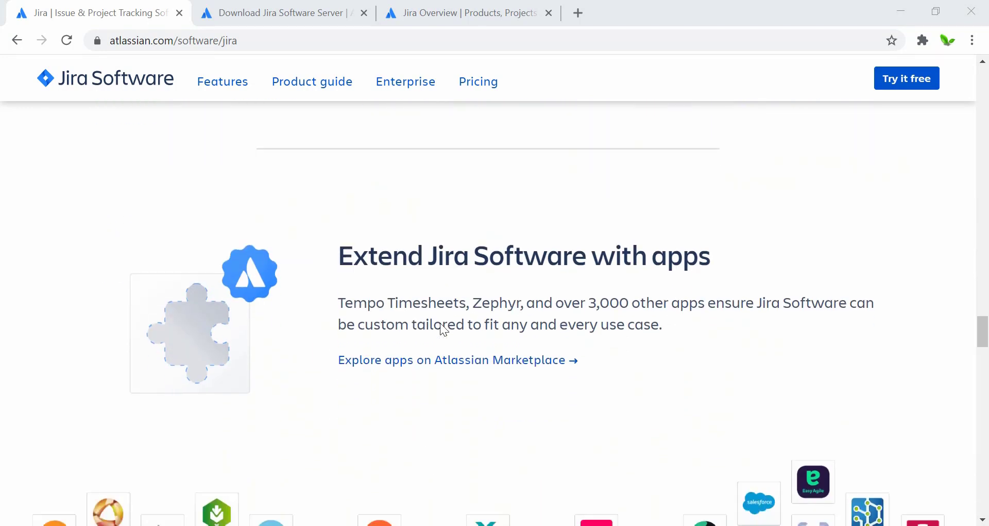
scroll(440, 328, up, 2)
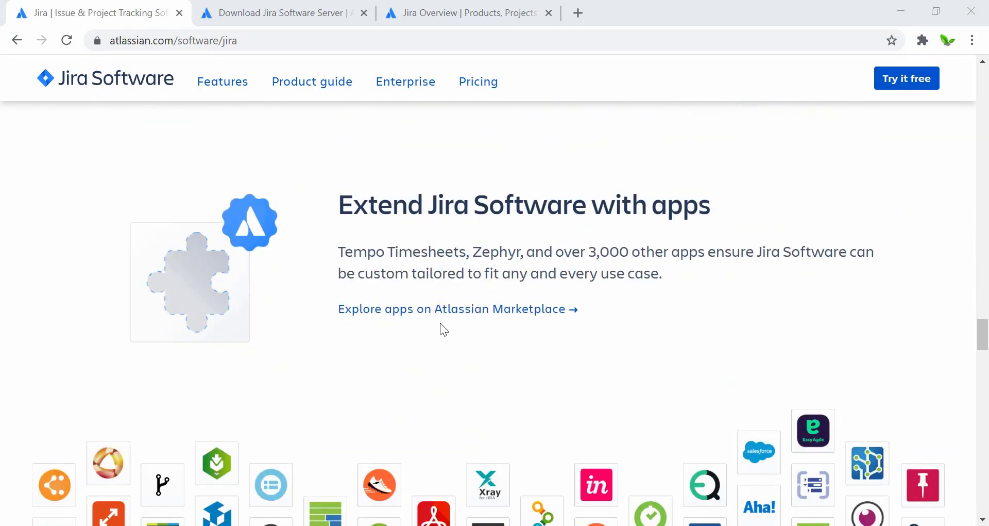
scroll(440, 329, down, 1)
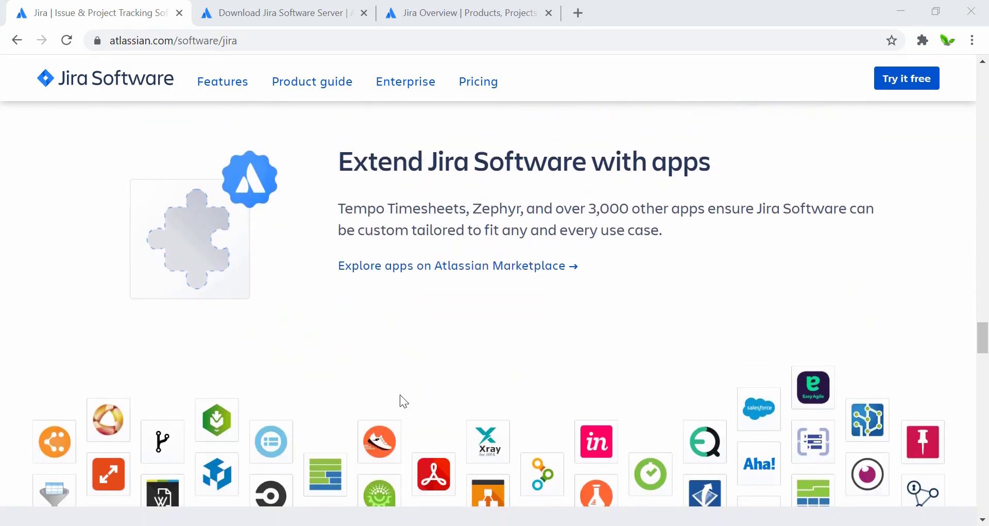
scroll(400, 395, down, 4)
scroll(432, 355, down, 5)
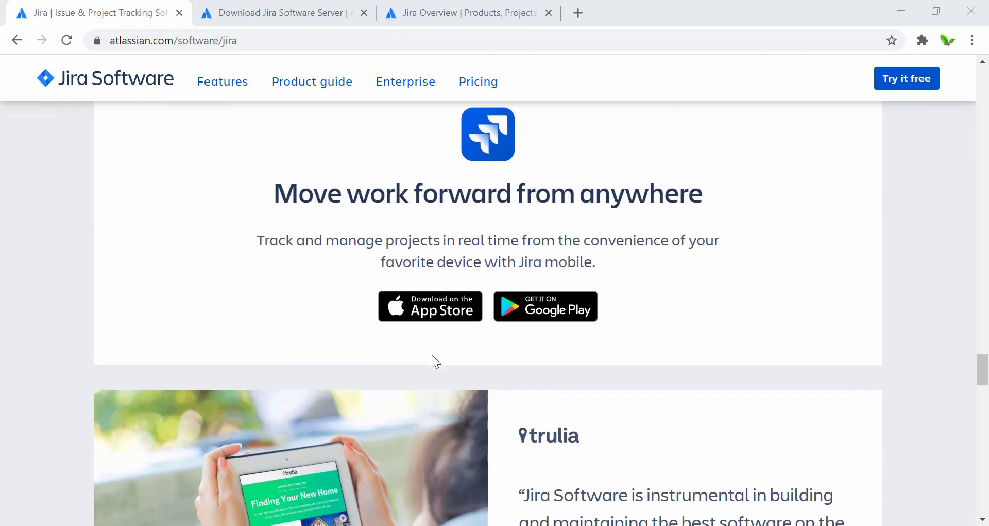
scroll(431, 354, down, 4)
scroll(432, 354, up, 4)
scroll(432, 355, down, 8)
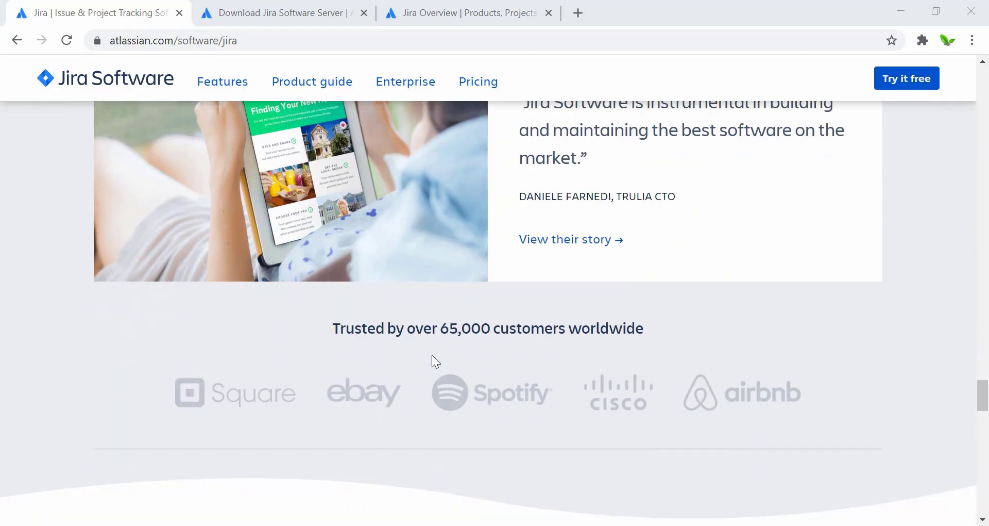
scroll(432, 354, down, 8)
scroll(432, 354, up, 1)
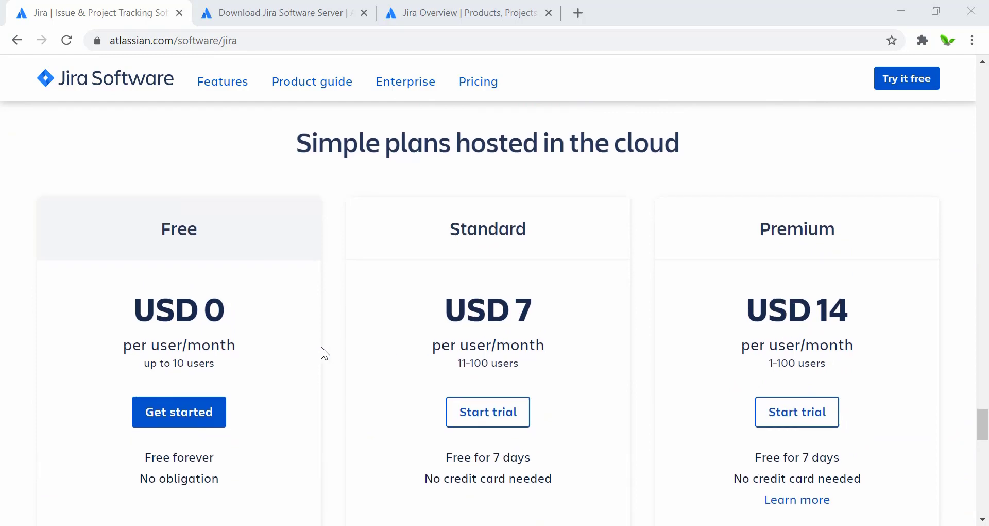
Highlight the Free plan's 'up to 10 users' limit, then clear the highlight.
scroll(320, 353, down, 1)
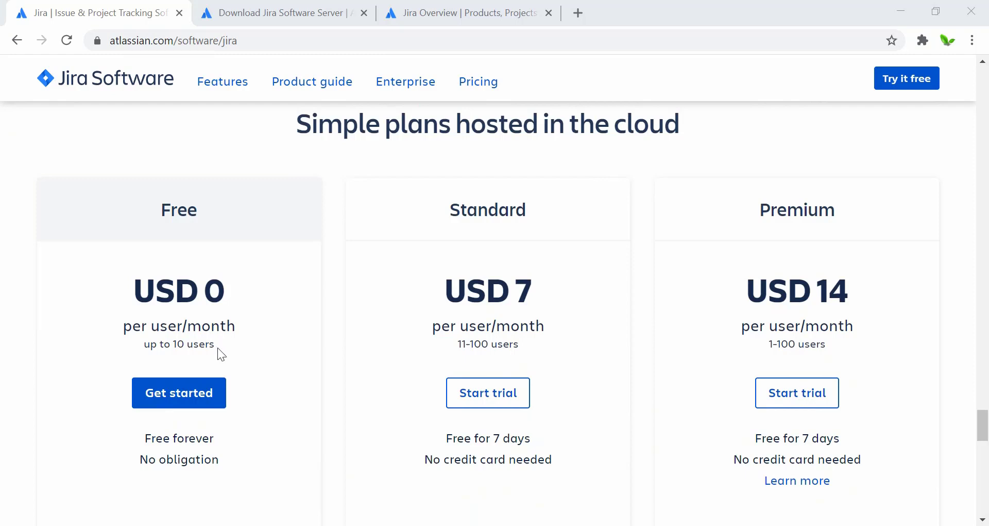
drag(217, 348, 144, 345)
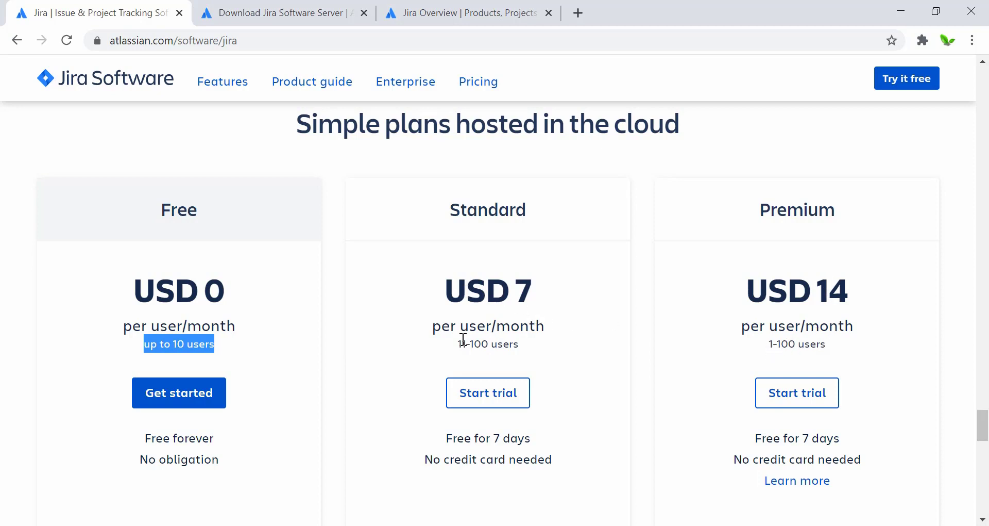
scroll(367, 342, down, 2)
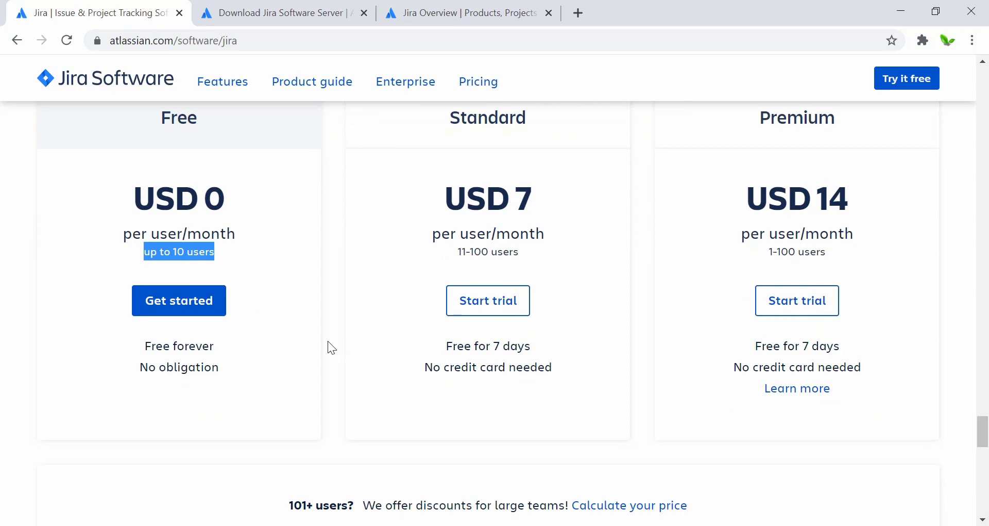
click(327, 341)
Scroll to the page footer, then switch to the Jira overview product guides page.
scroll(328, 342, down, 3)
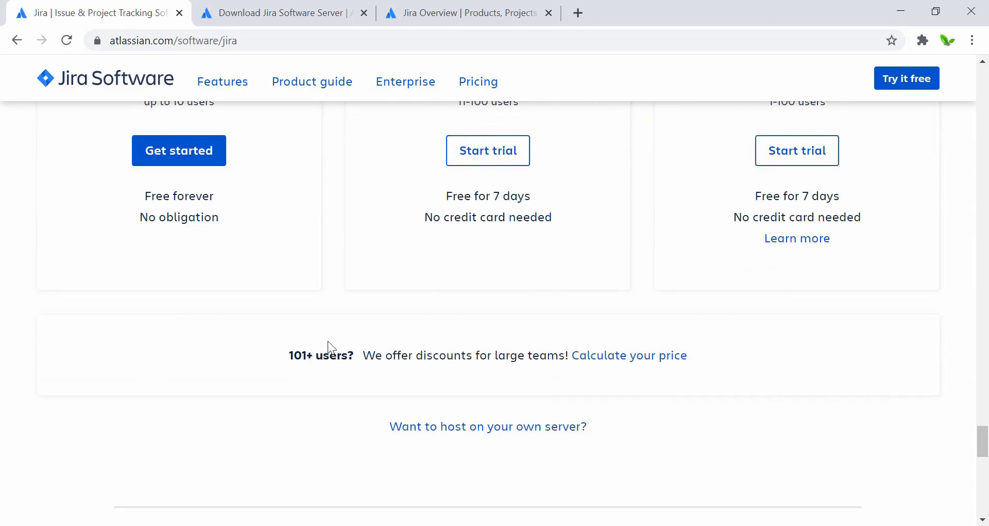
scroll(328, 341, down, 15)
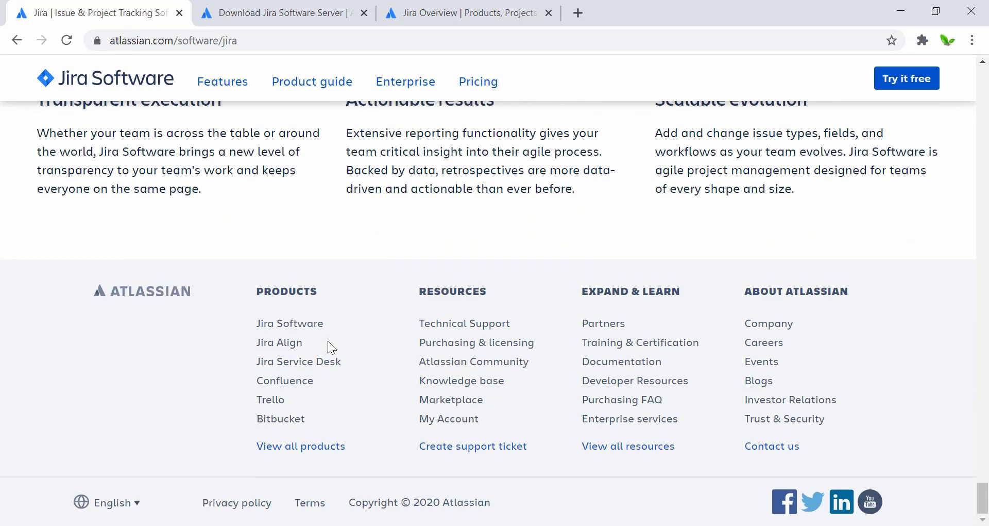
scroll(328, 341, up, 15)
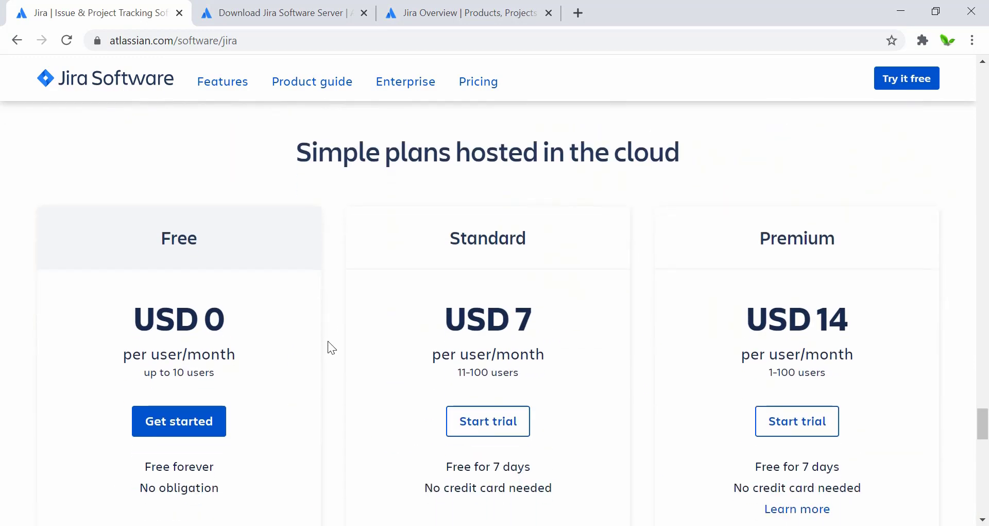
scroll(328, 341, down, 1)
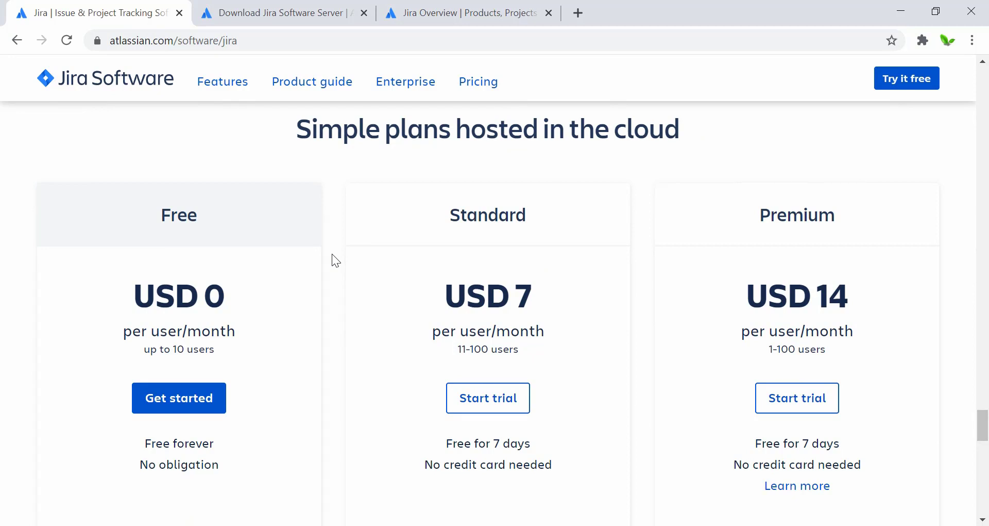
click(454, 10)
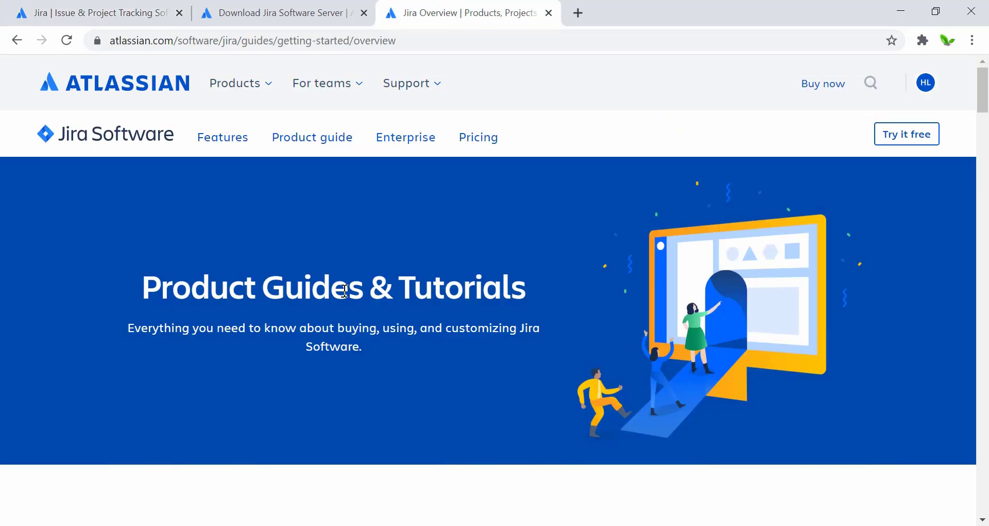
Zoom out and read 'A brief overview of Jira' down to the Hosting options and Licensing rows.
scroll(345, 290, down, 7)
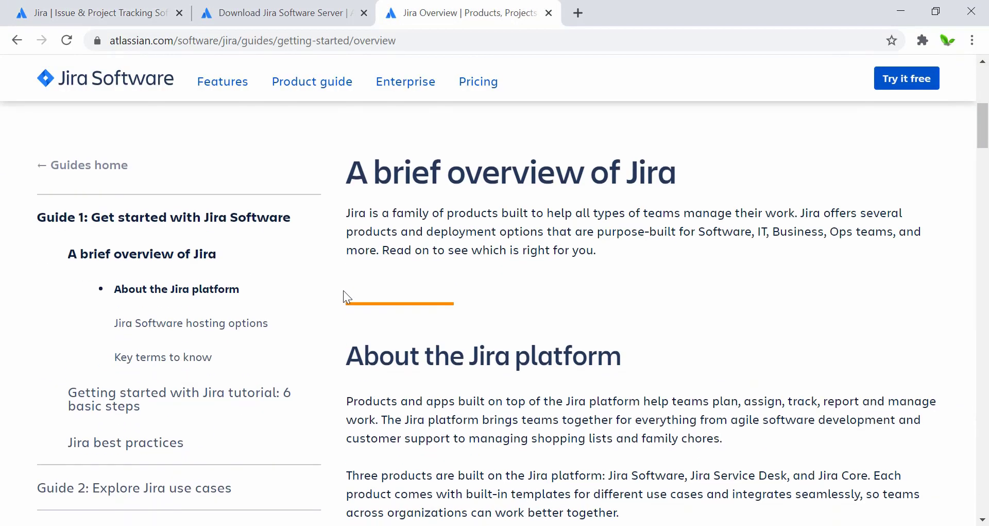
scroll(344, 290, down, 1)
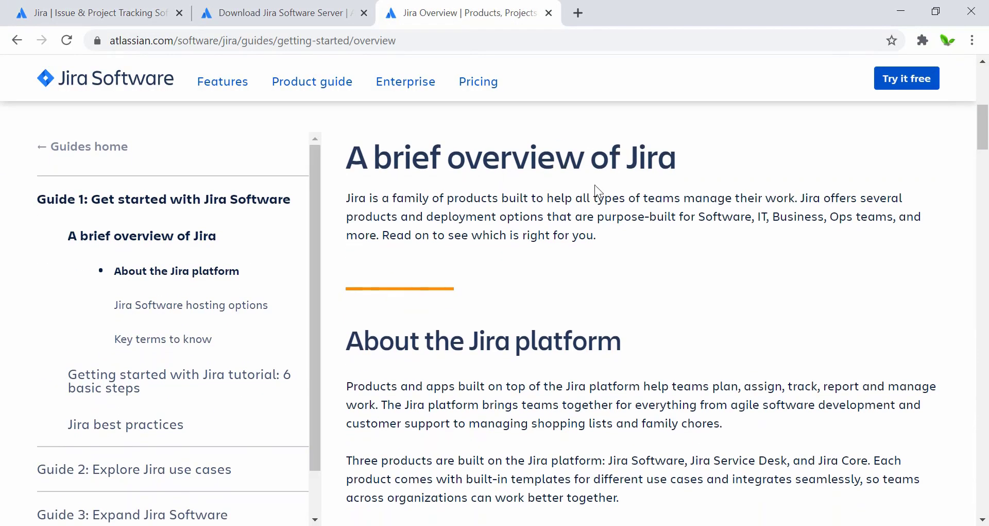
scroll(611, 207, down, 1)
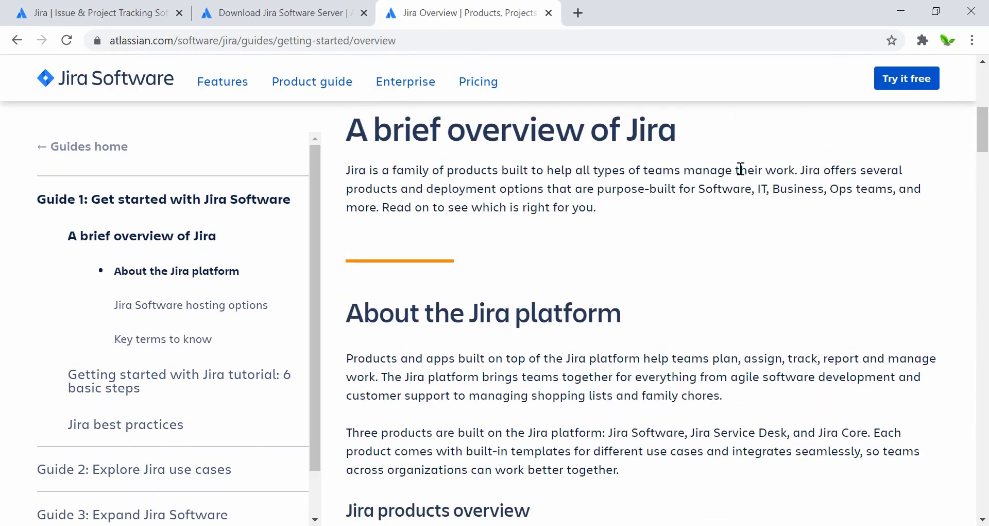
ctrl+scroll(741, 168, up, 5)
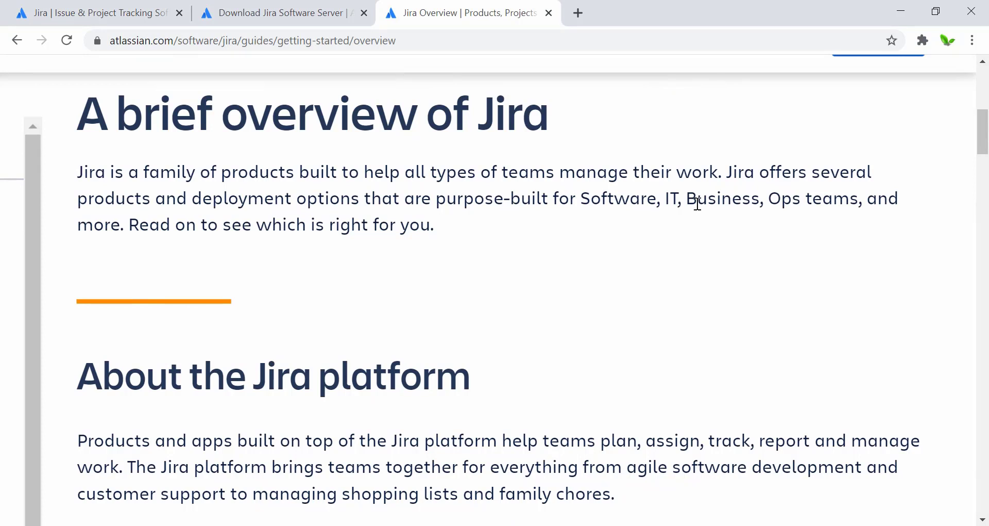
scroll(698, 204, down, 1)
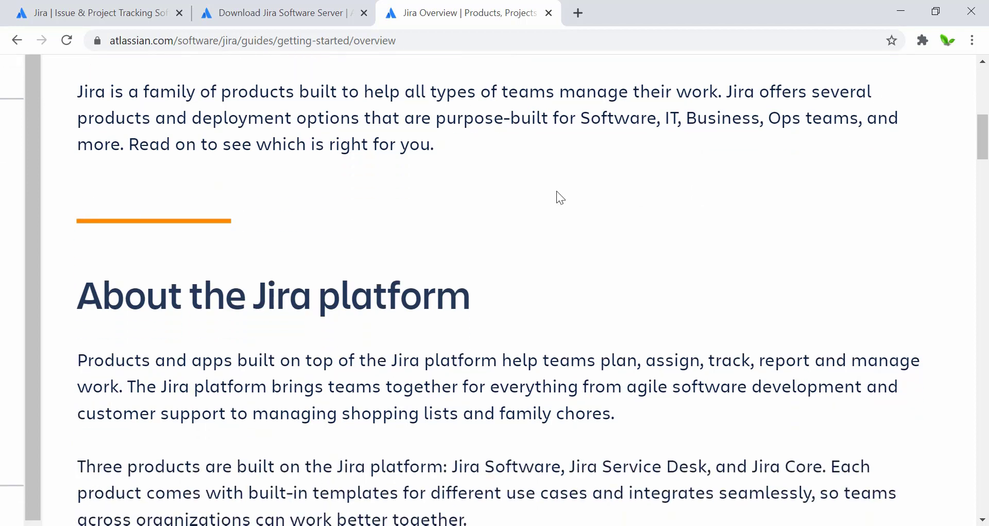
scroll(556, 191, down, 2)
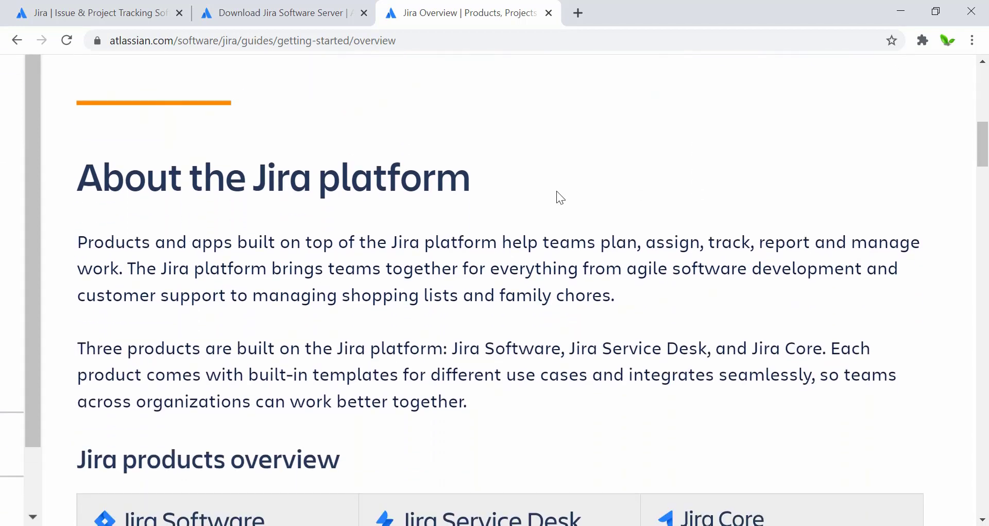
key(ctrl+minus)
scroll(557, 192, down, 4)
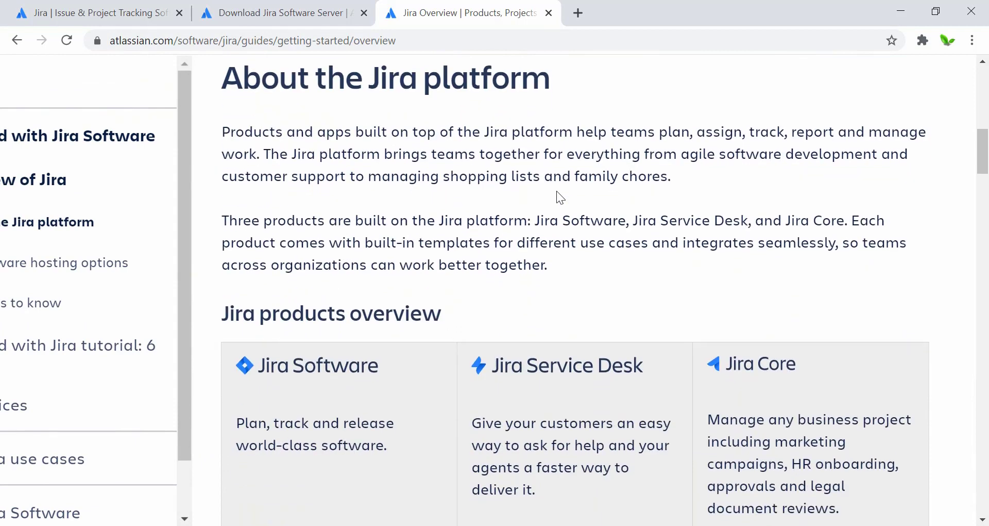
scroll(459, 149, down, 1)
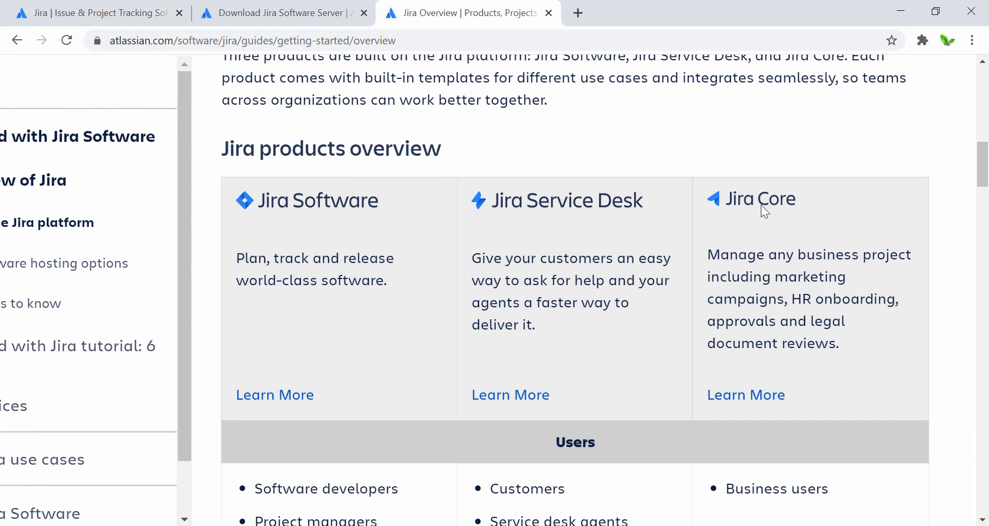
scroll(664, 268, down, 1)
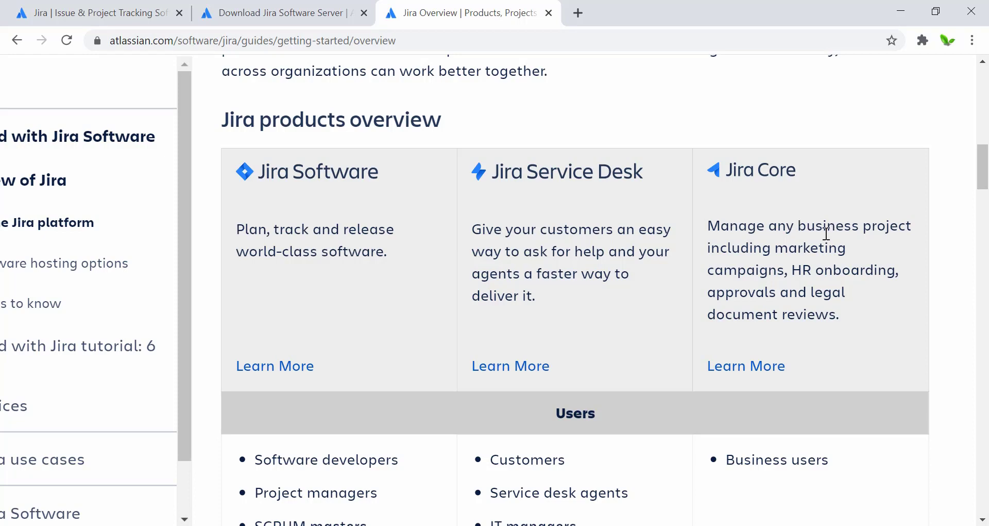
scroll(750, 302, down, 2)
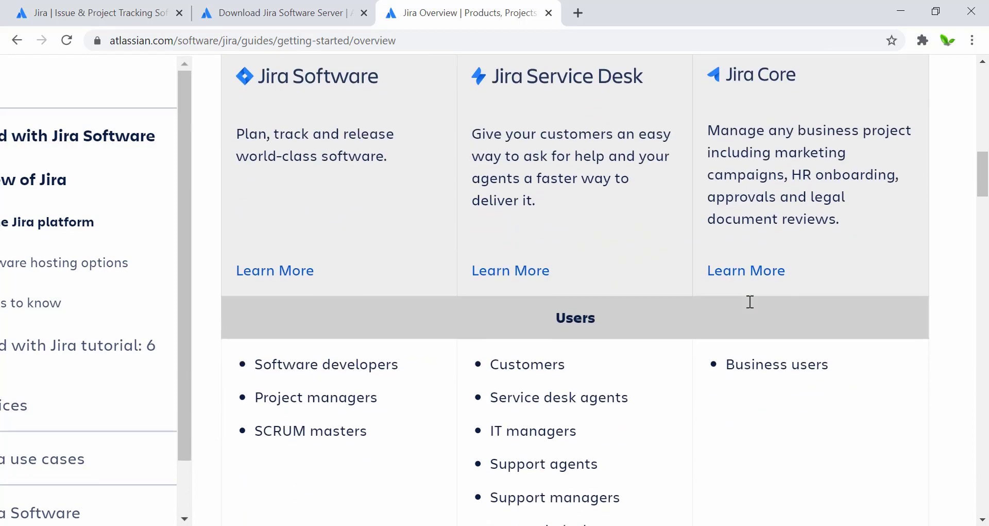
scroll(558, 282, down, 3)
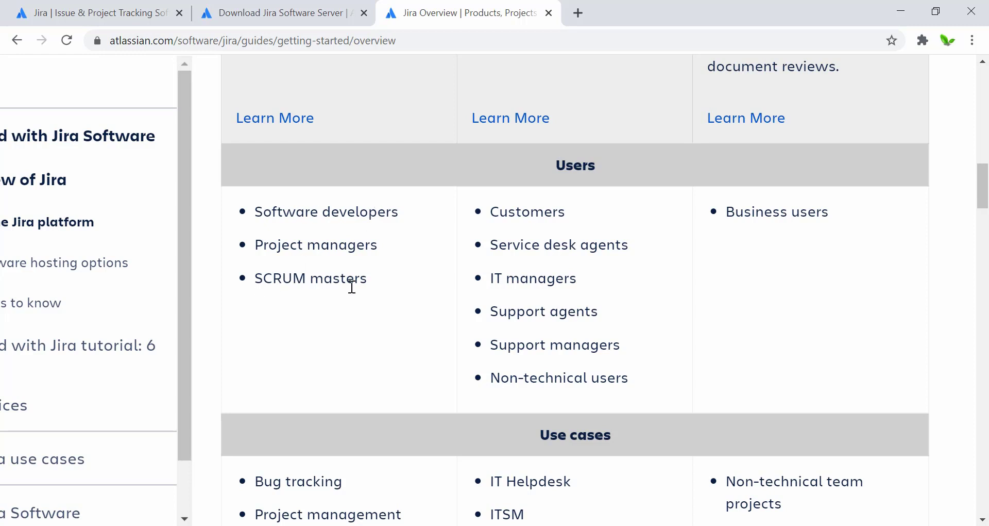
scroll(558, 215, down, 3)
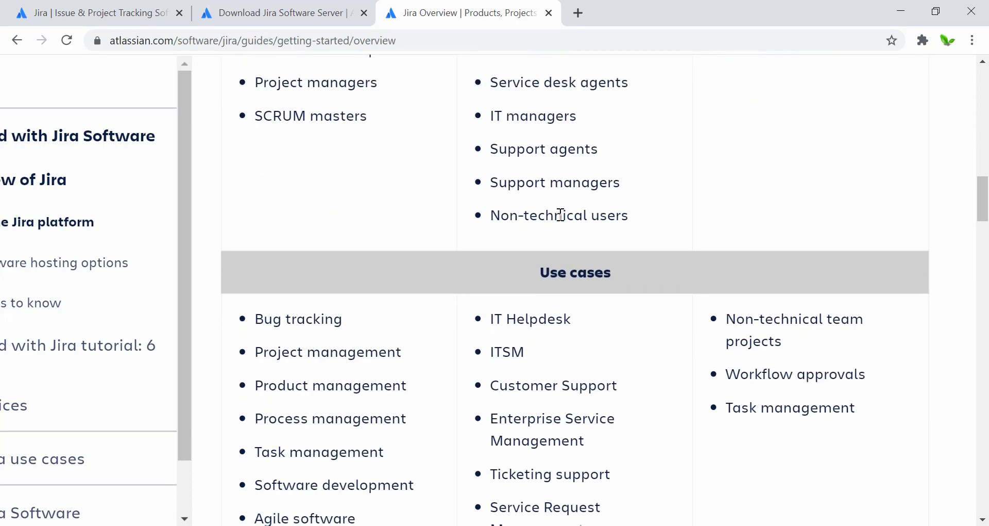
scroll(561, 215, down, 1)
scroll(560, 214, down, 1)
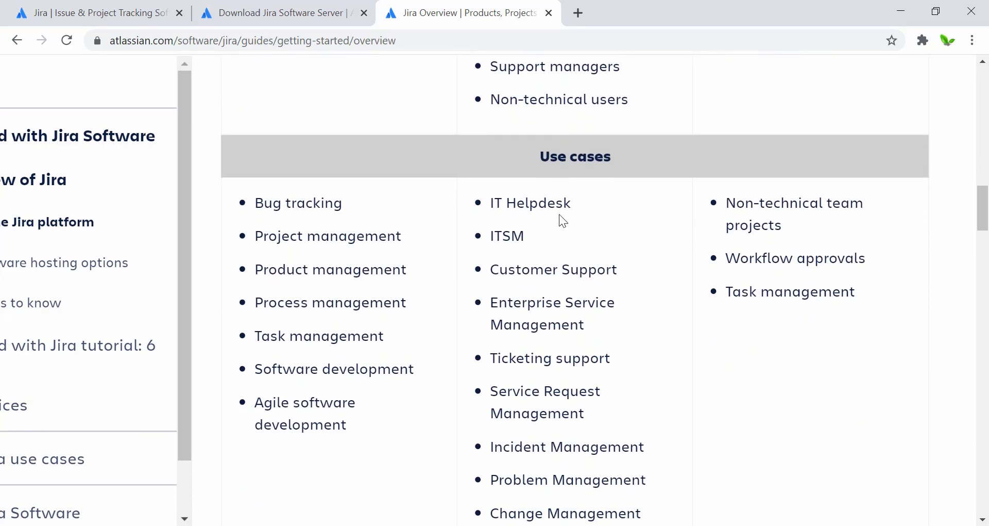
scroll(559, 214, down, 1)
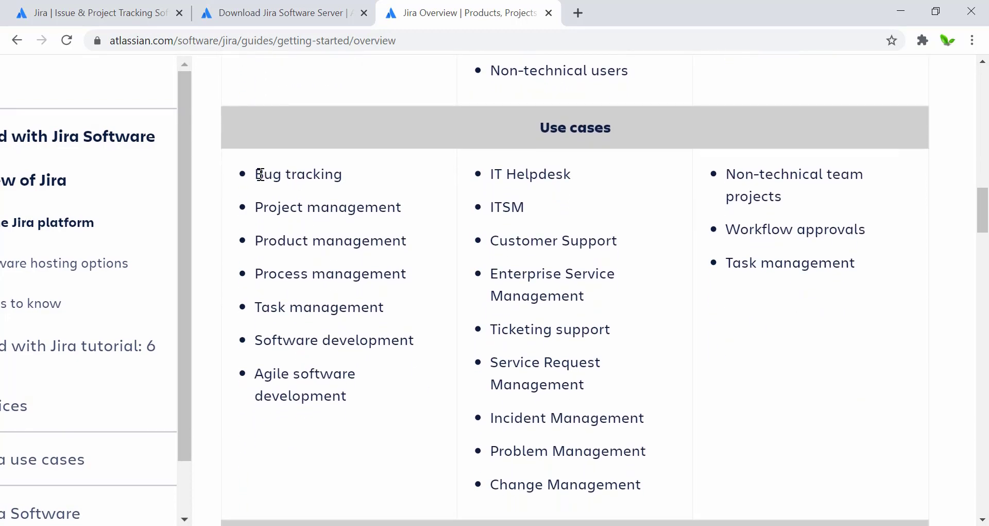
scroll(261, 174, up, 15)
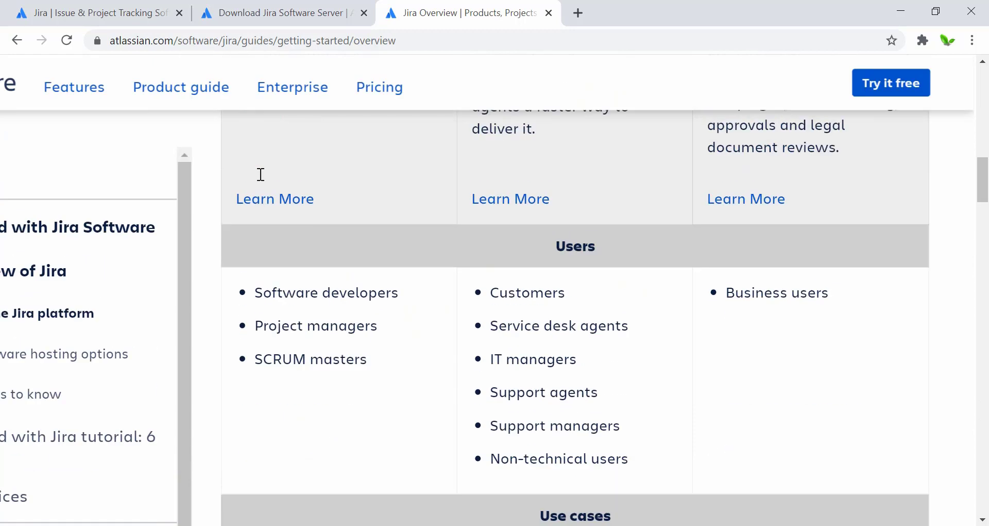
scroll(316, 347, down, 15)
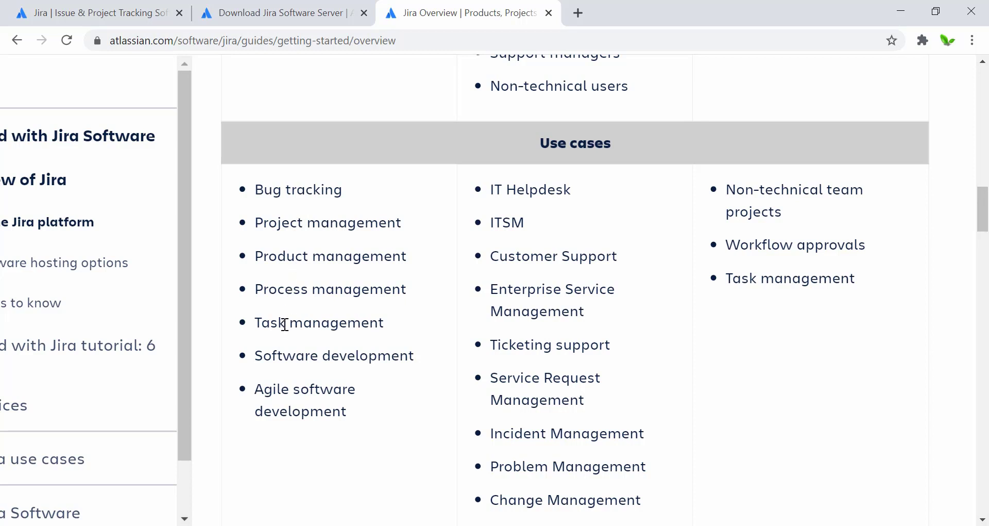
scroll(284, 324, down, 2)
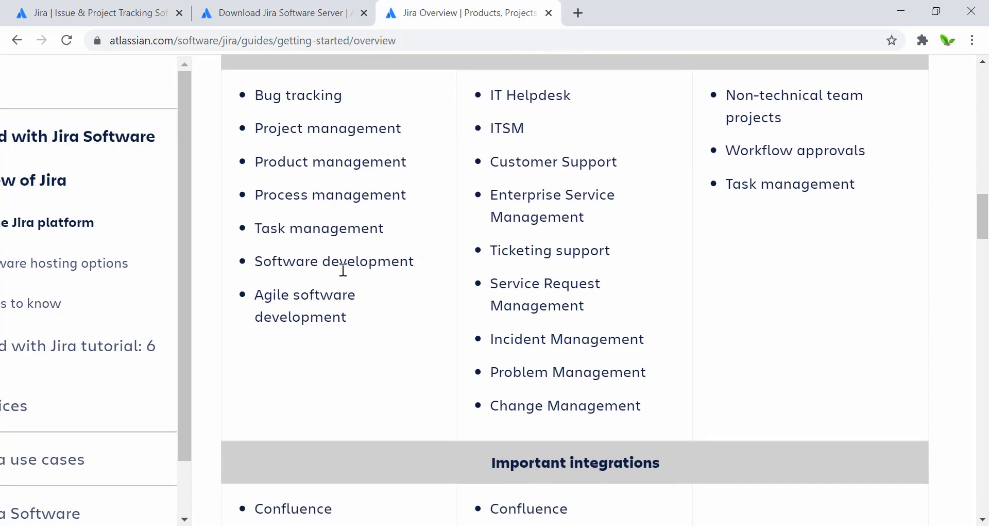
scroll(309, 319, down, 2)
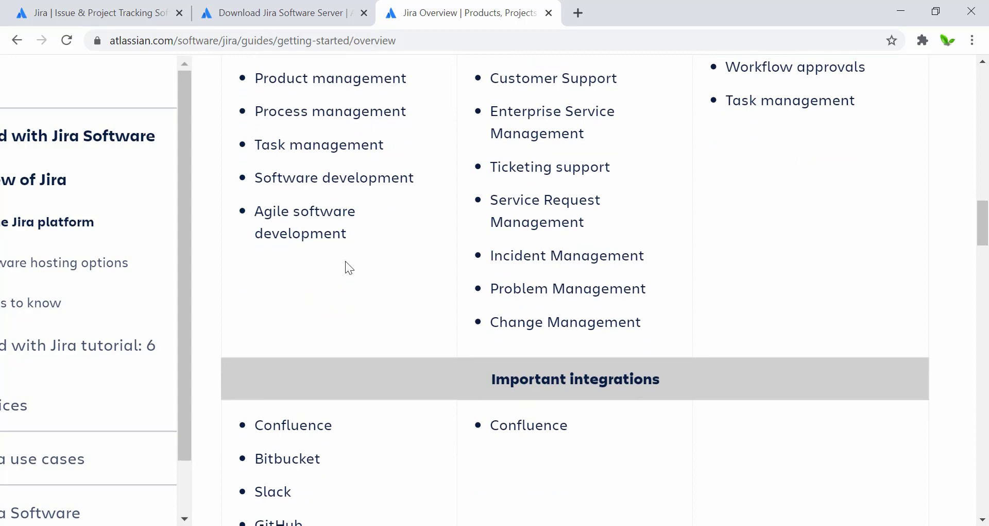
scroll(345, 261, up, 2)
scroll(345, 260, down, 5)
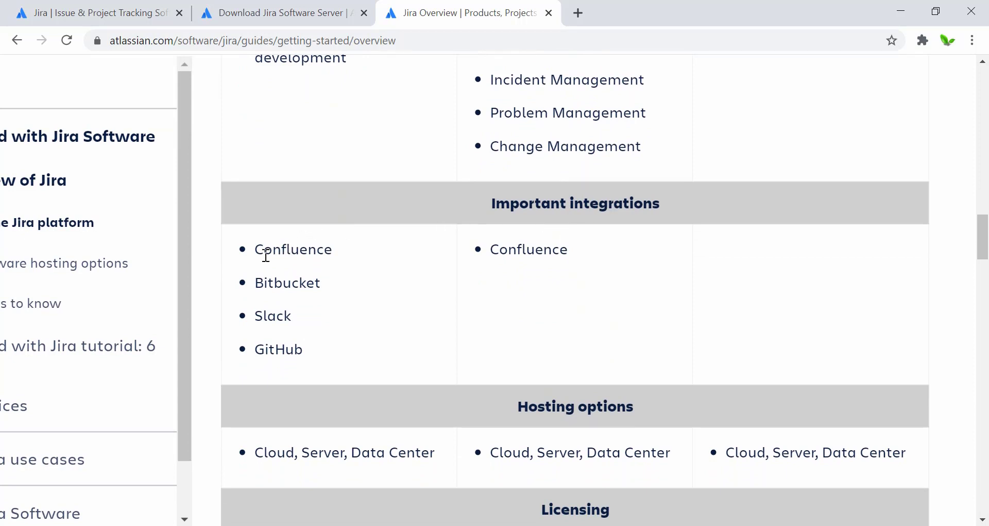
scroll(320, 307, down, 2)
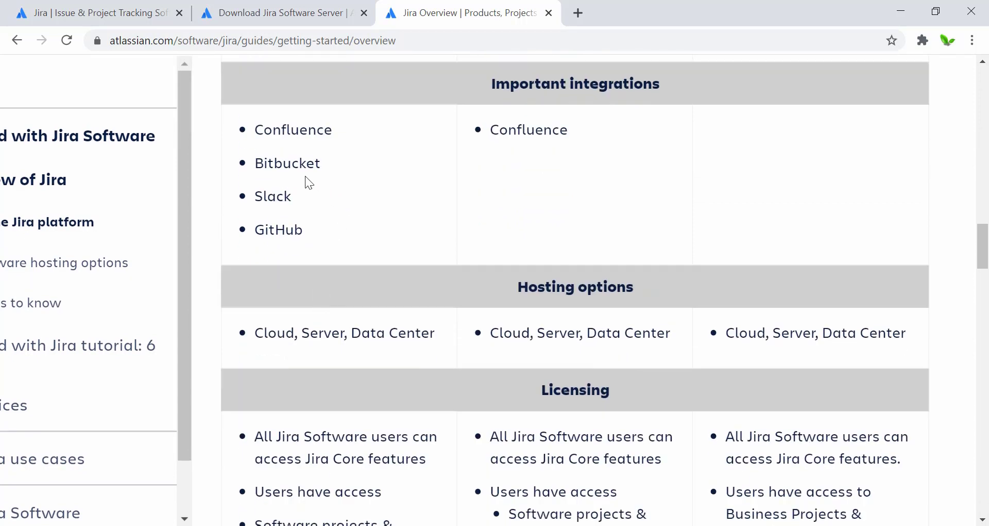
scroll(328, 334, down, 1)
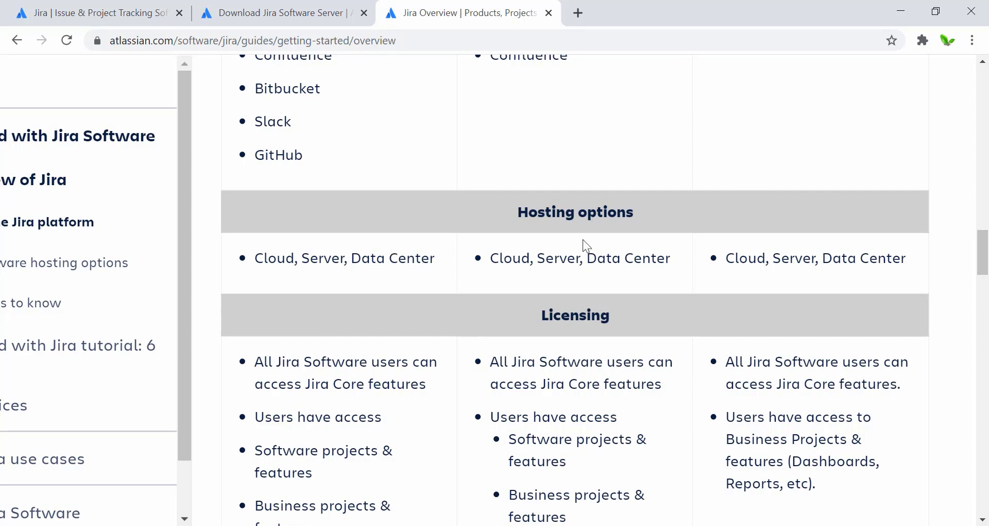
scroll(456, 304, down, 3)
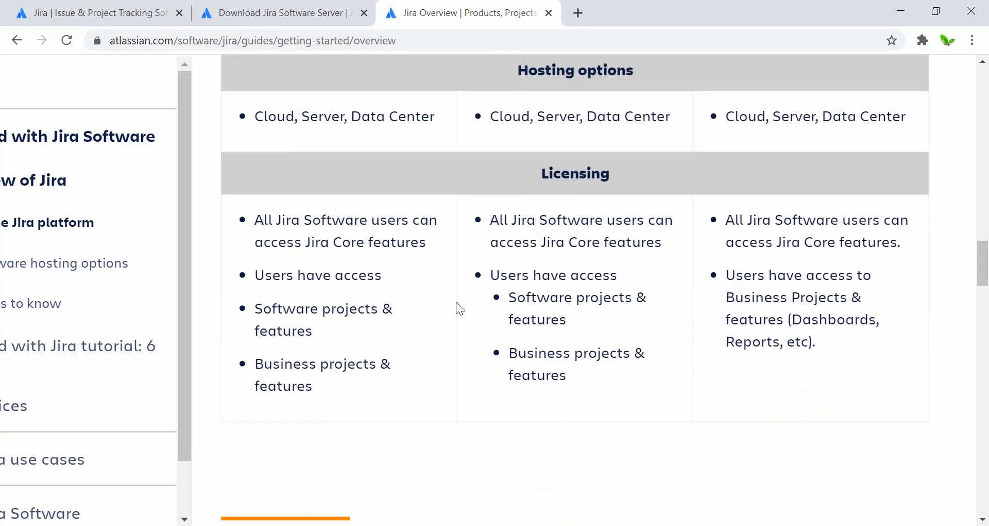
Go back and scroll the overview guide's Key terms to the Agile term, then zoom out.
key(alt+Left)
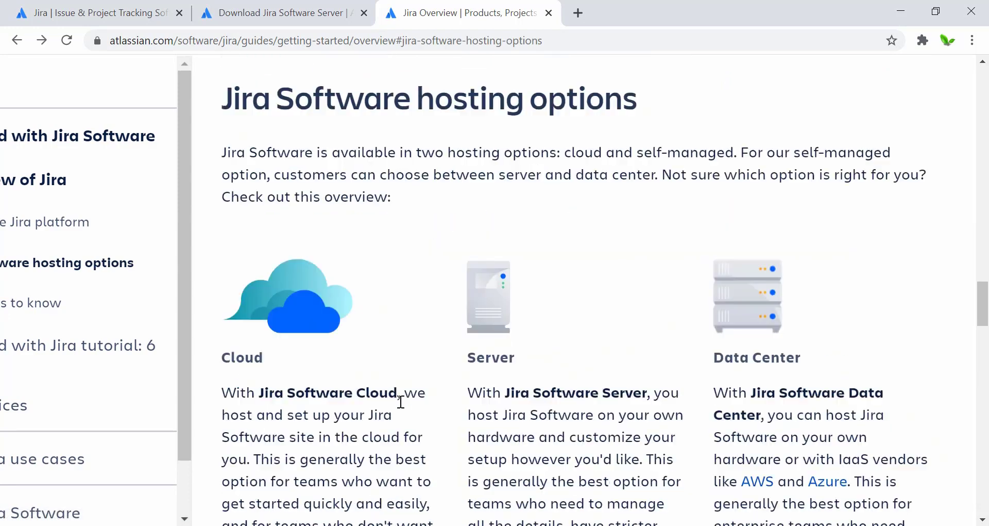
scroll(400, 407, down, 3)
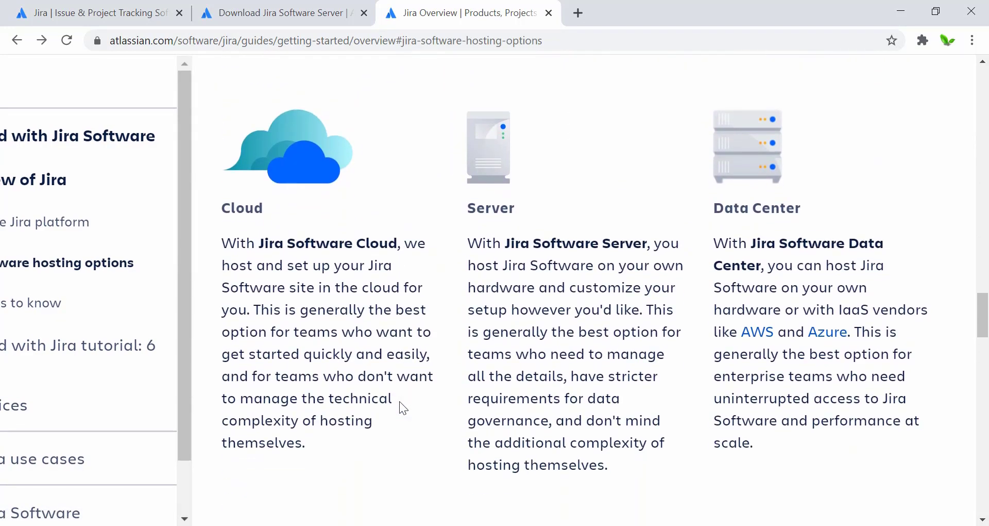
scroll(400, 401, down, 1)
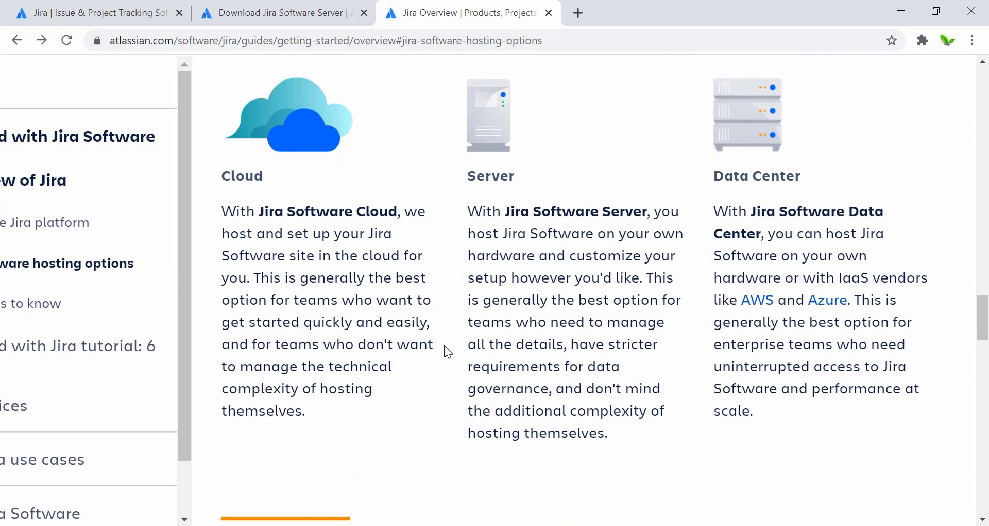
scroll(444, 345, down, 5)
scroll(444, 345, up, 7)
scroll(445, 344, down, 4)
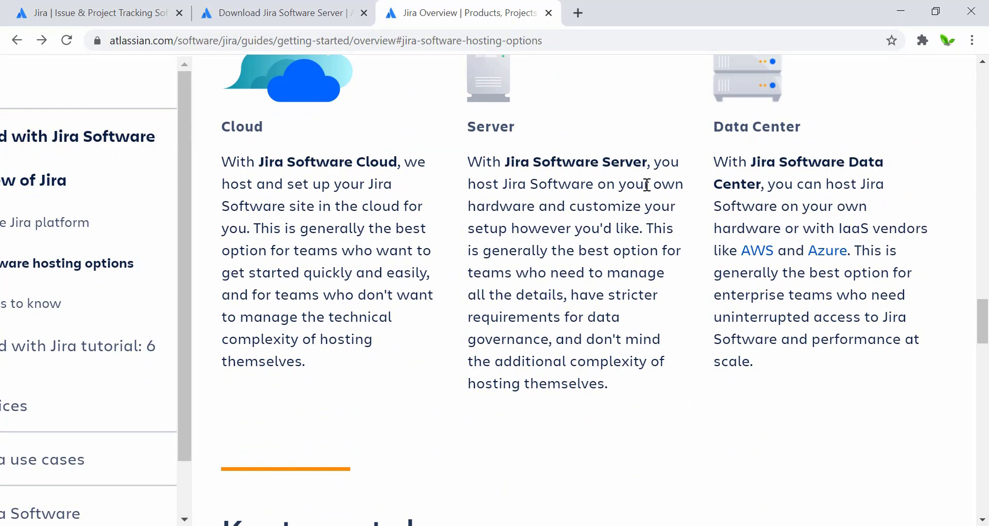
scroll(549, 289, down, 5)
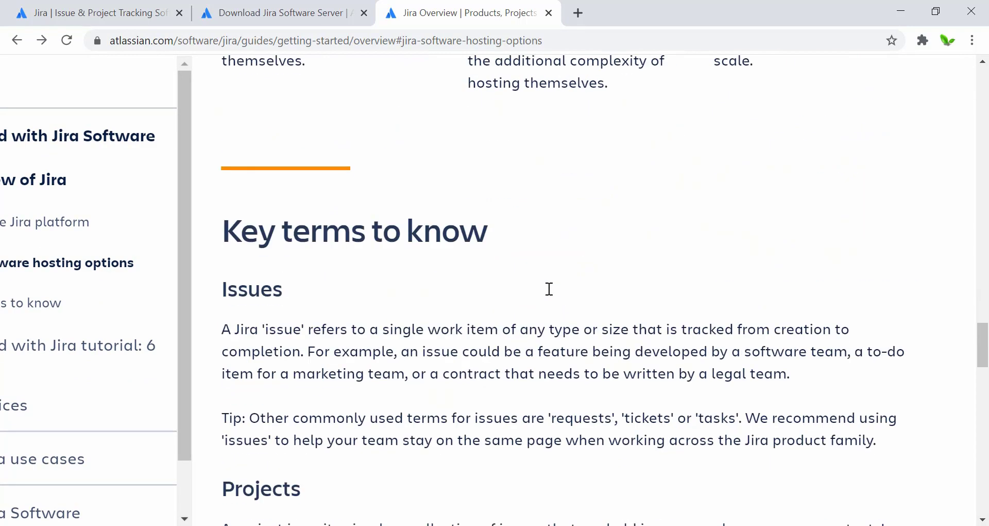
scroll(549, 289, down, 3)
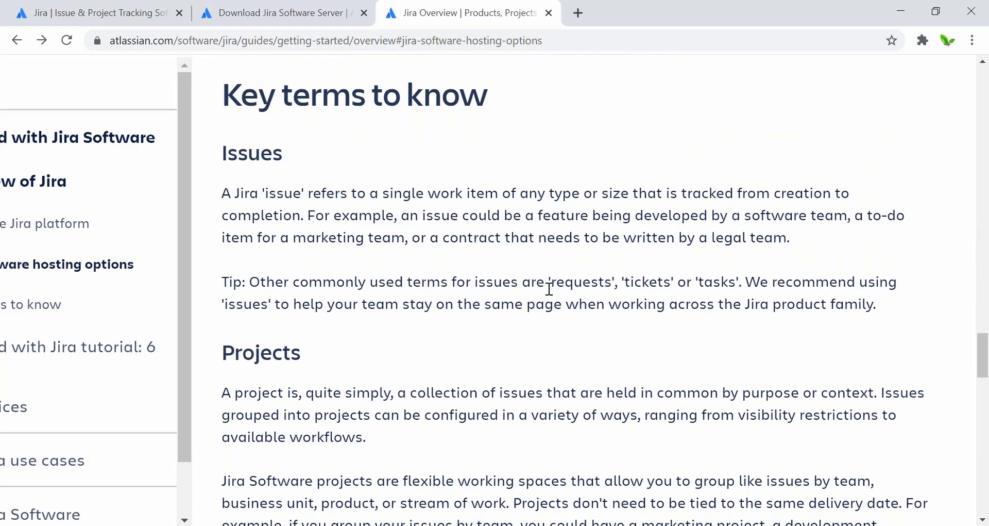
scroll(550, 289, down, 1)
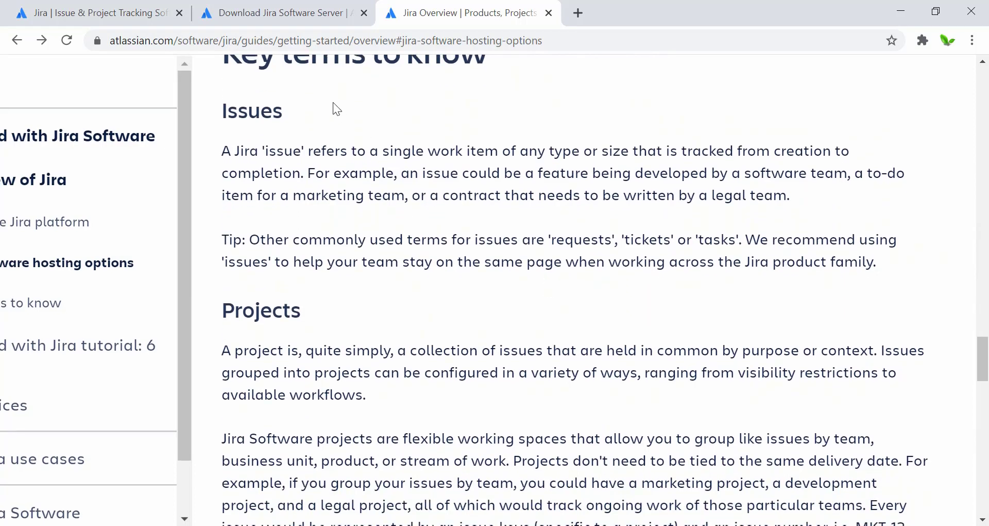
scroll(335, 231, down, 2)
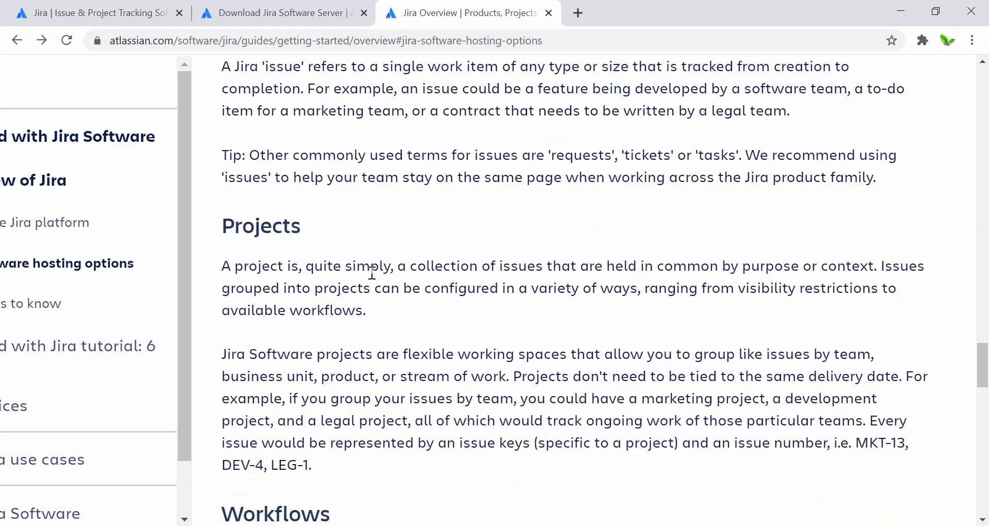
scroll(371, 273, down, 5)
scroll(371, 273, down, 8)
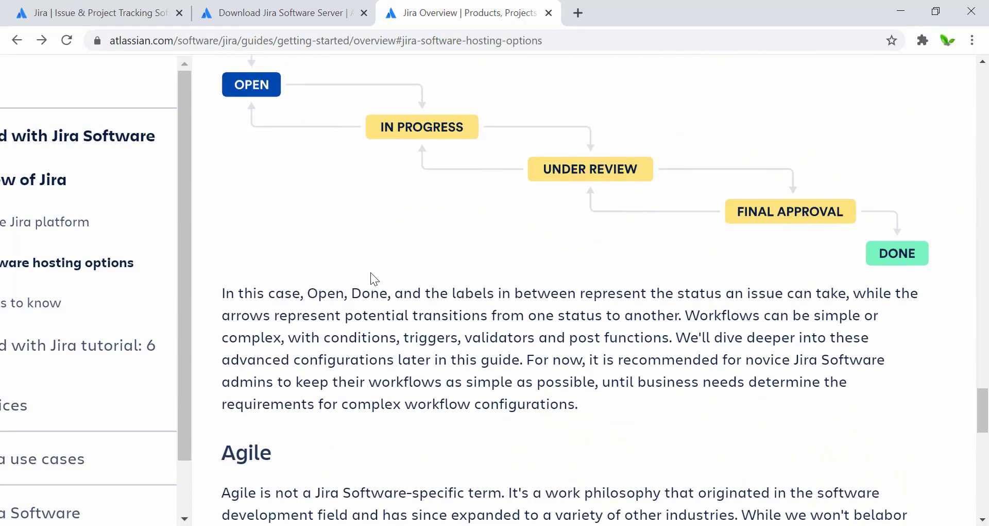
scroll(371, 274, down, 7)
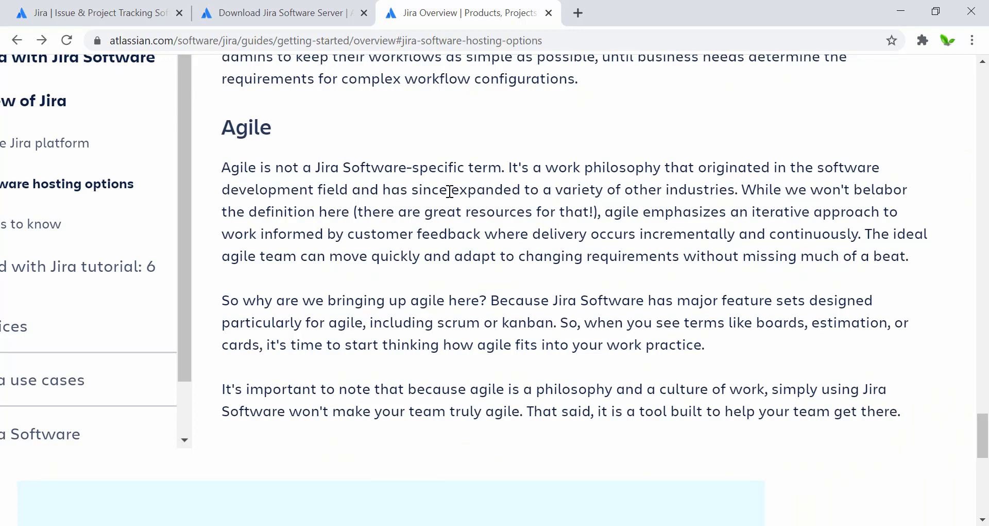
key(ctrl+minus)
Open the 'What is Jira used for?' guide from the Google results and read its use cases.
click(17, 42)
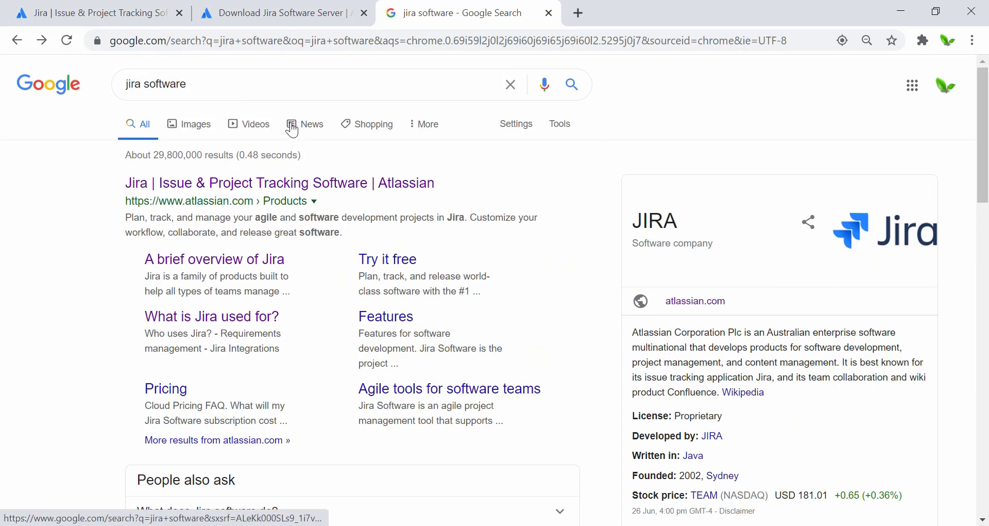
click(165, 327)
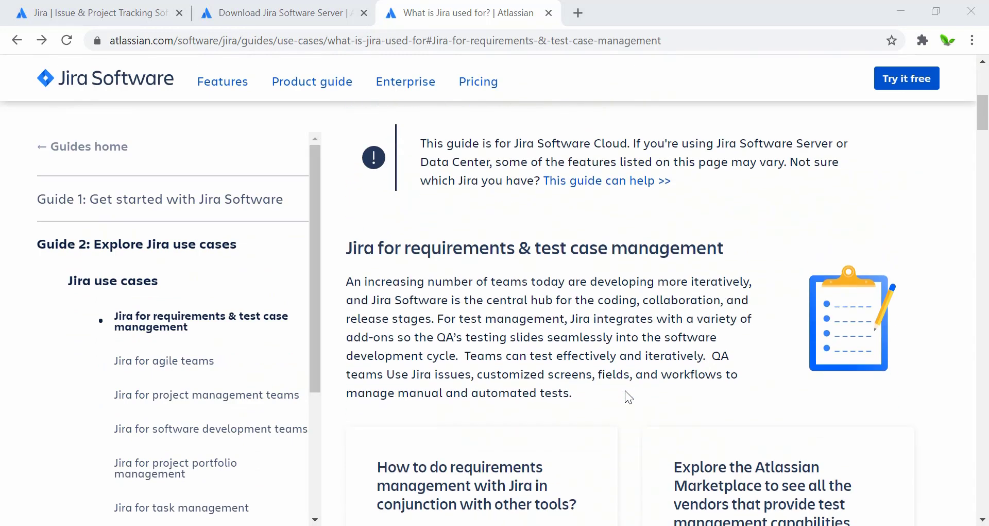
scroll(626, 391, down, 8)
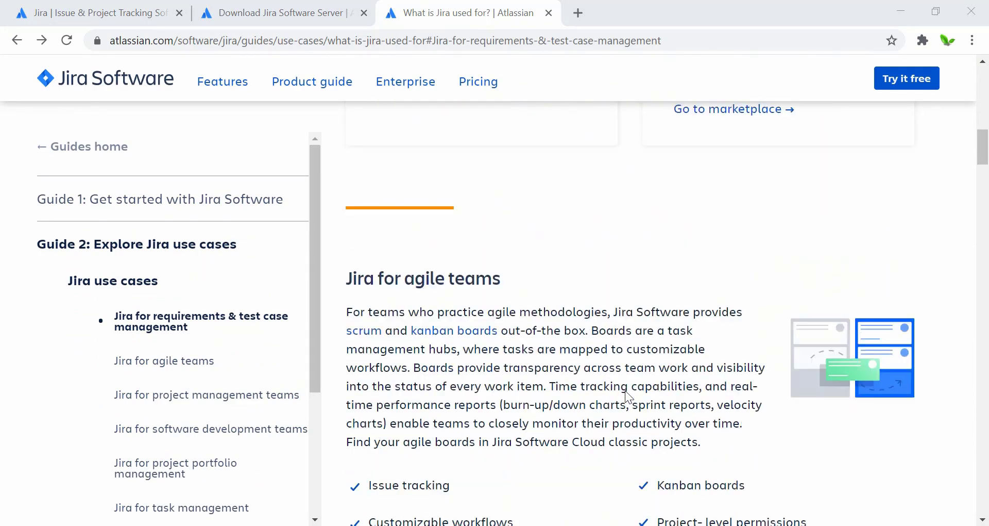
scroll(626, 393, down, 14)
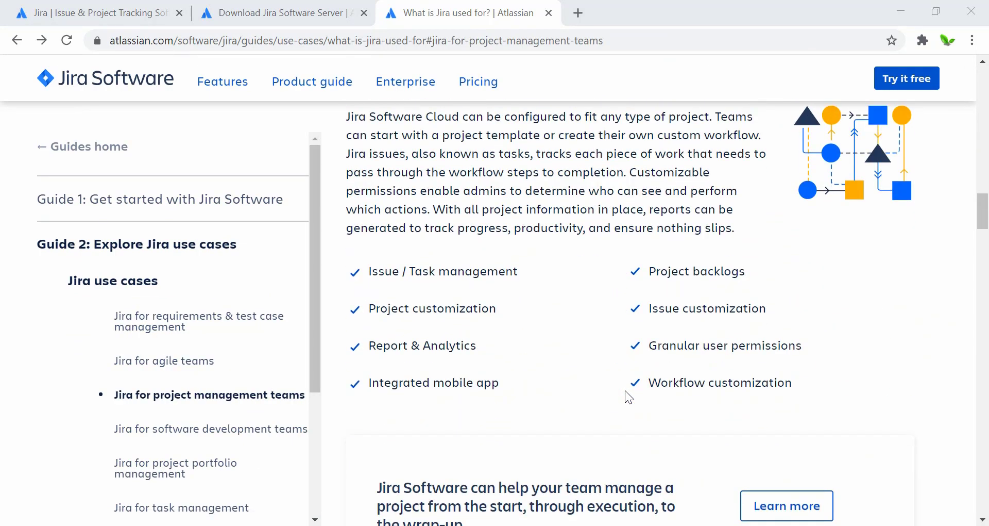
scroll(626, 392, down, 15)
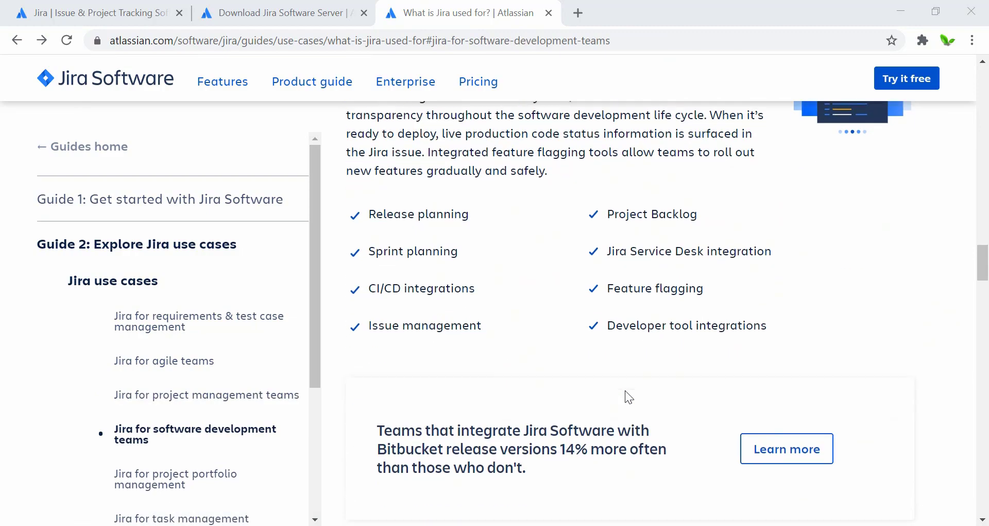
scroll(626, 390, down, 15)
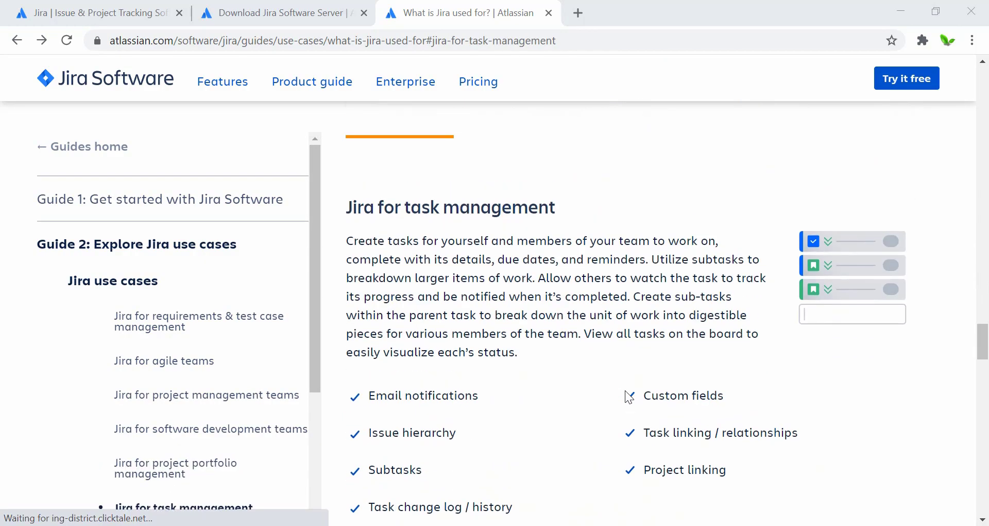
scroll(626, 390, down, 12)
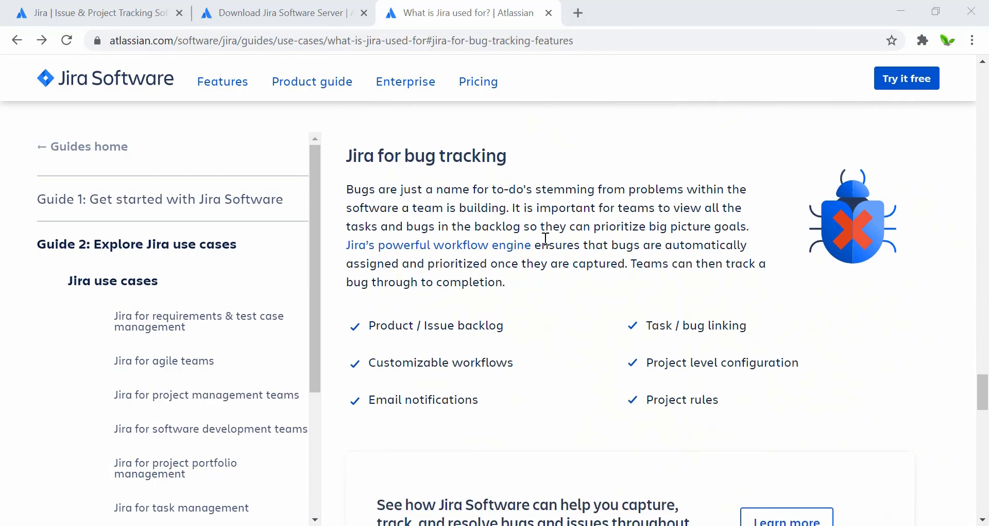
Read down through the glossary and back up, then return to the pricing plans page.
scroll(604, 294, down, 12)
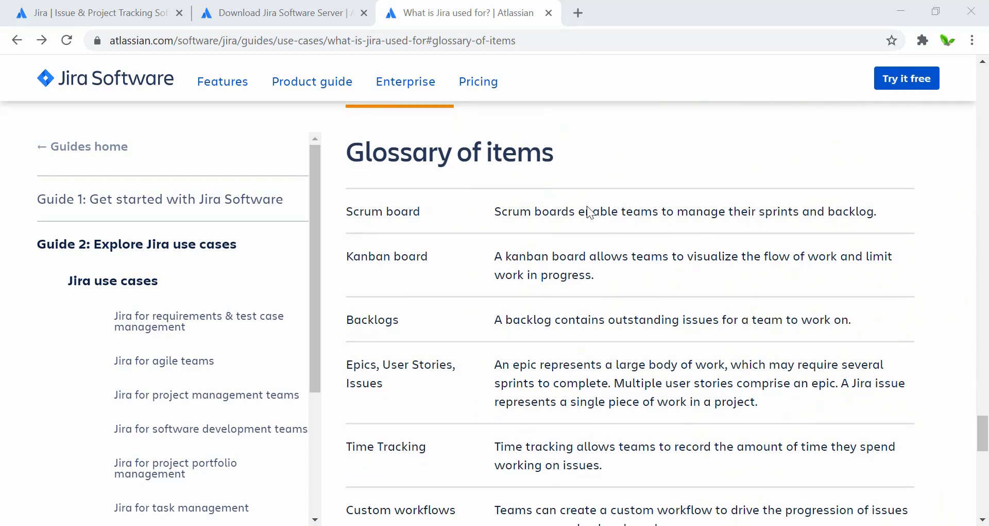
scroll(476, 305, down, 5)
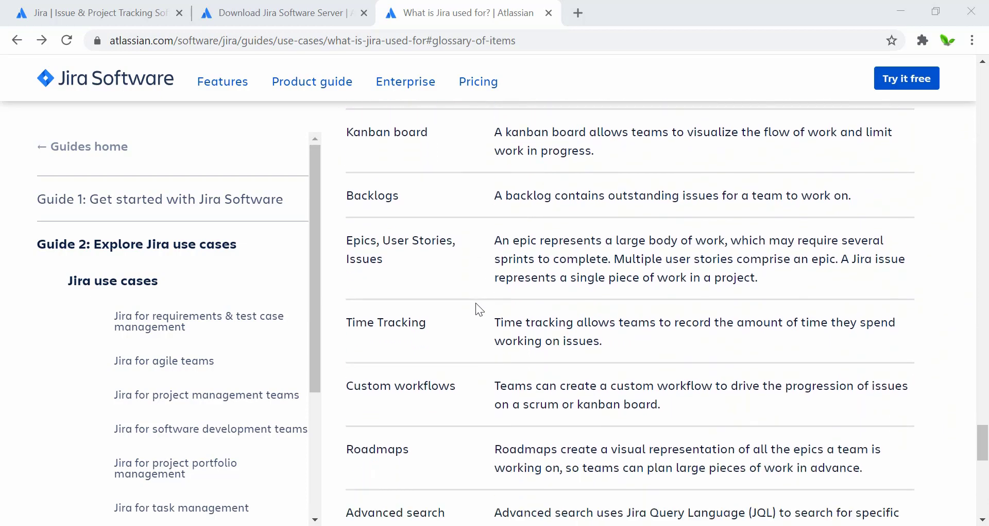
scroll(476, 305, down, 10)
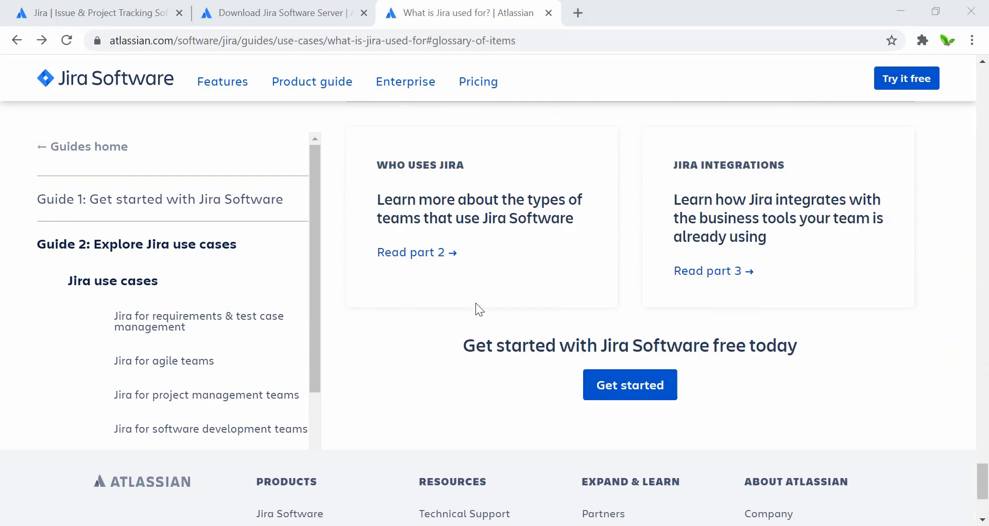
scroll(475, 302, up, 20)
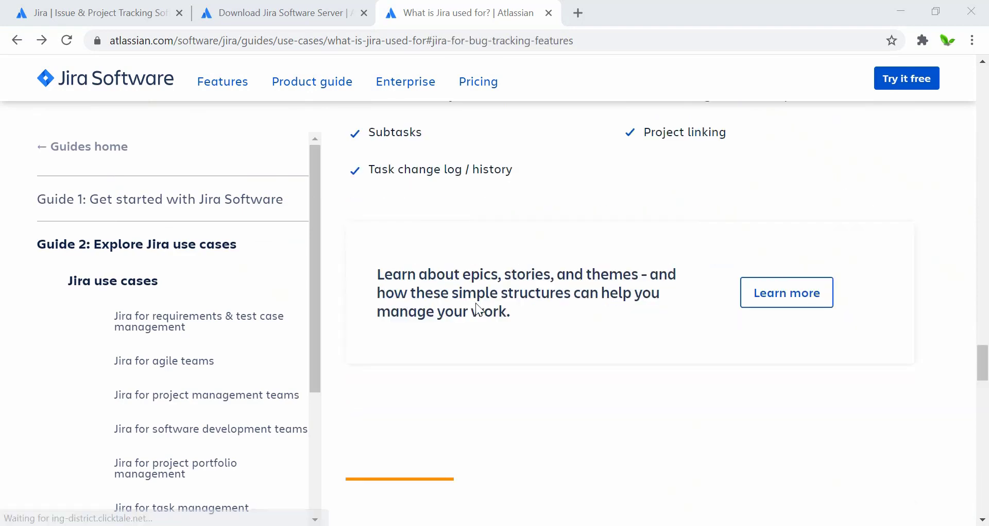
scroll(475, 302, up, 20)
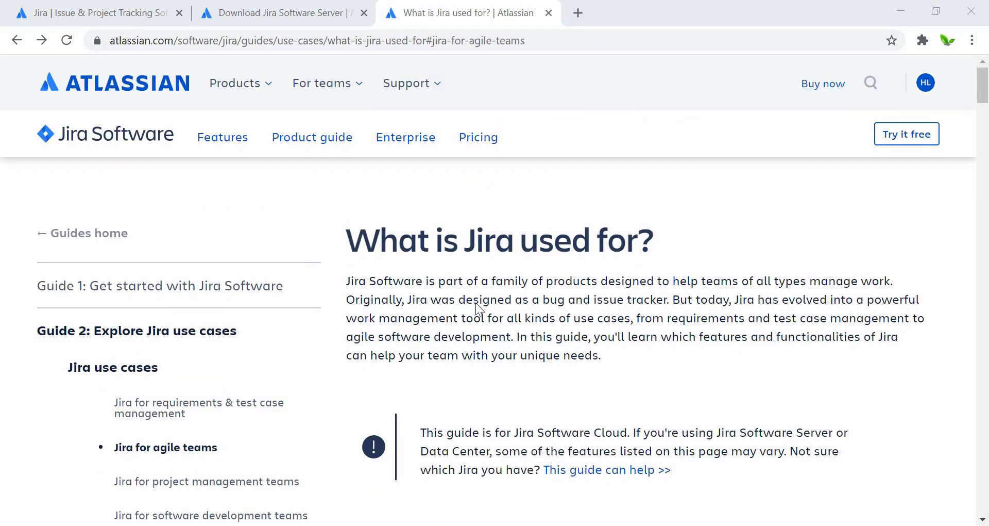
click(111, 8)
Look over the Download Jira Software Server page.
scroll(109, 296, down, 2)
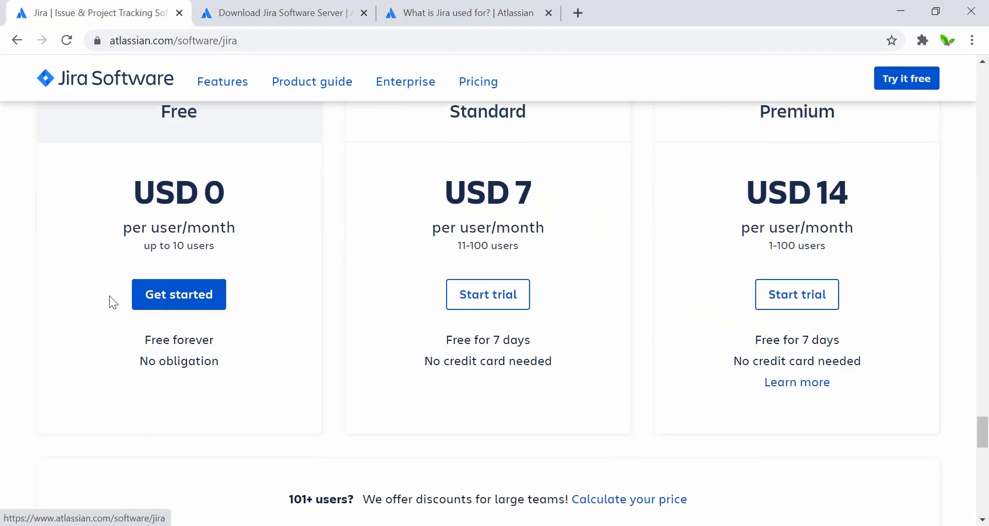
click(263, 8)
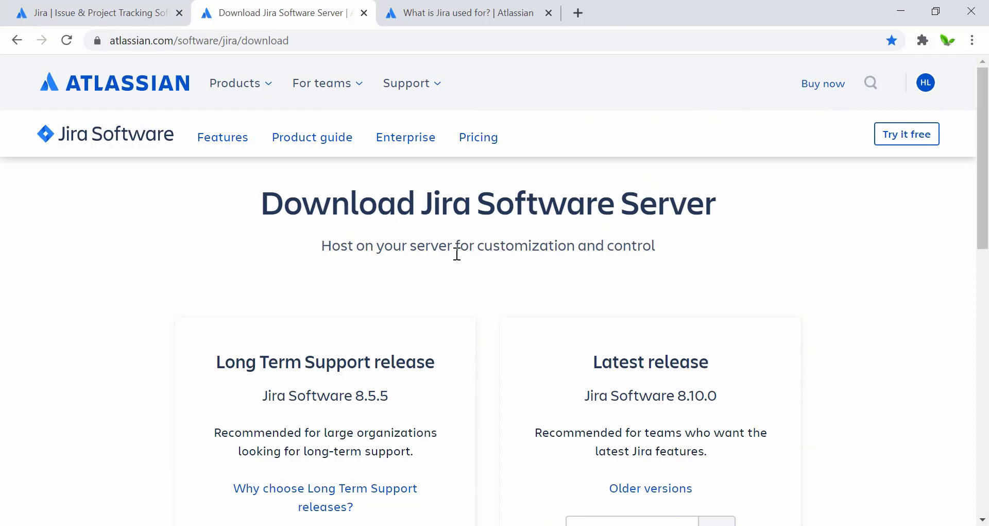
scroll(457, 253, down, 3)
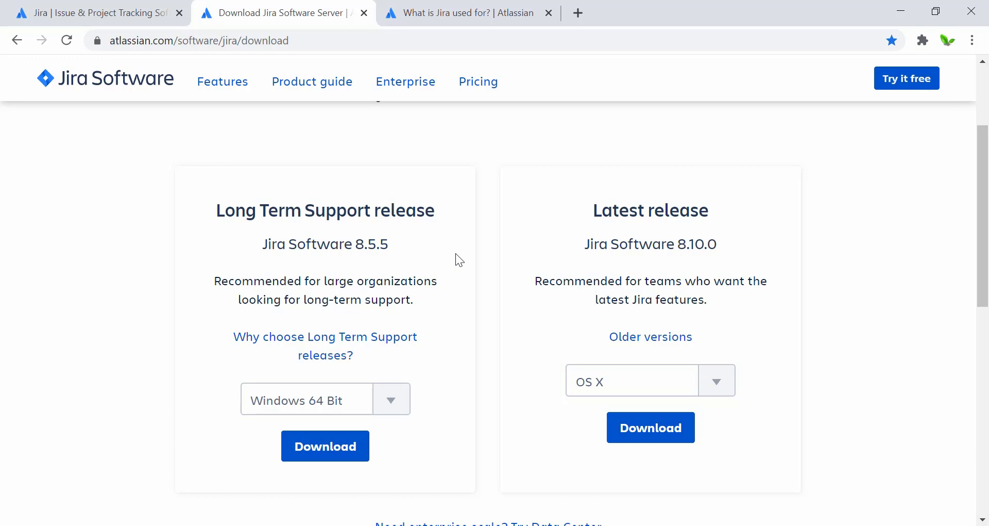
Return to the cloud pricing plans and close the Download Jira Software Server page.
click(96, 3)
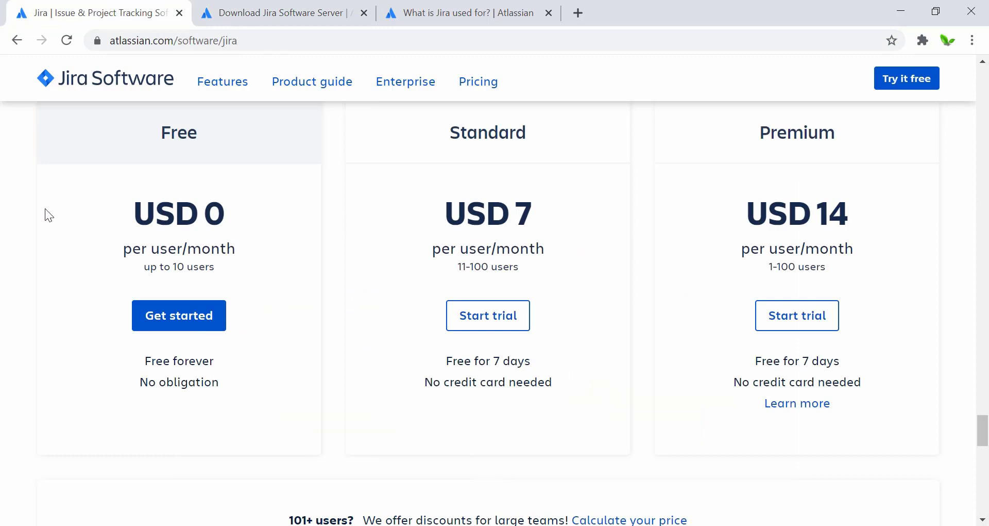
scroll(44, 209, up, 1)
scroll(45, 209, up, 1)
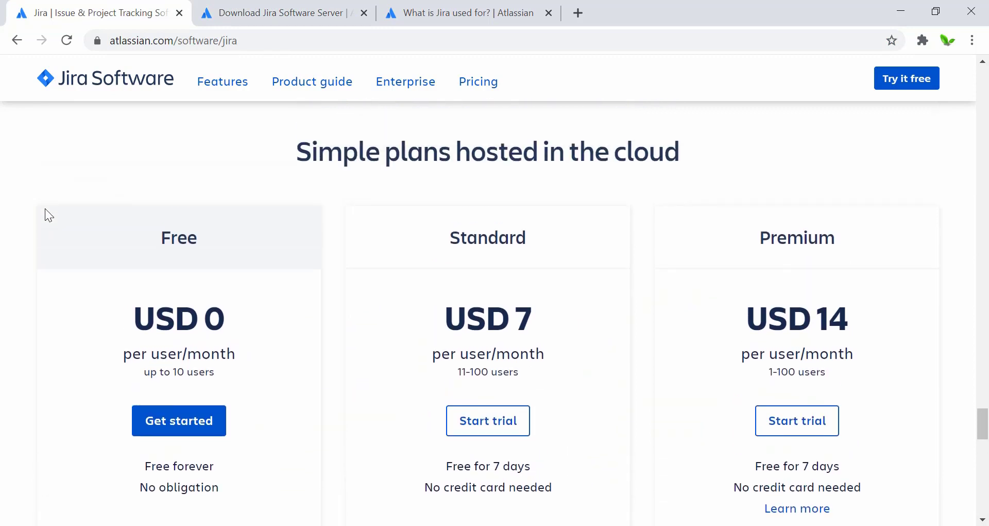
scroll(45, 208, down, 1)
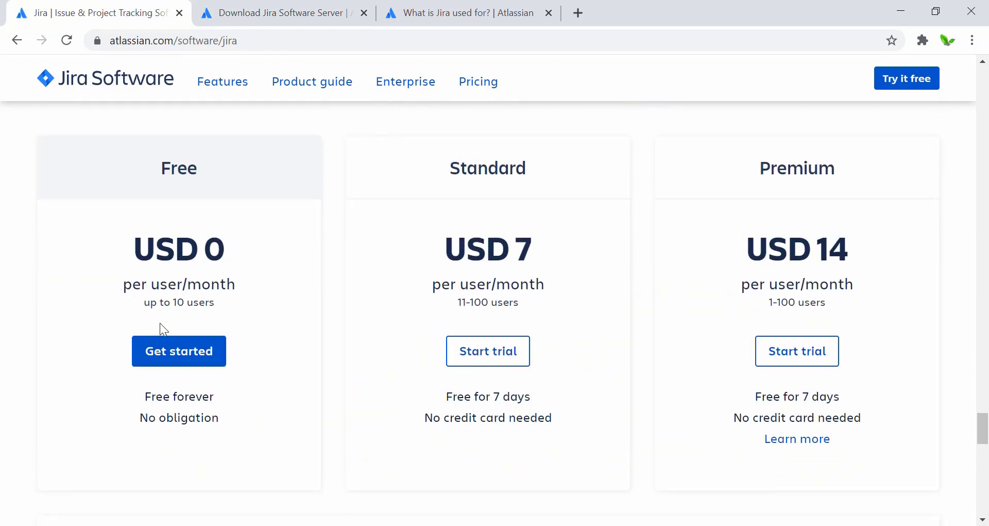
click(364, 13)
Close the 'What is Jira used for?' page and reopen 'Jira | Issue & Project Tracking Software' from Google.
click(365, 13)
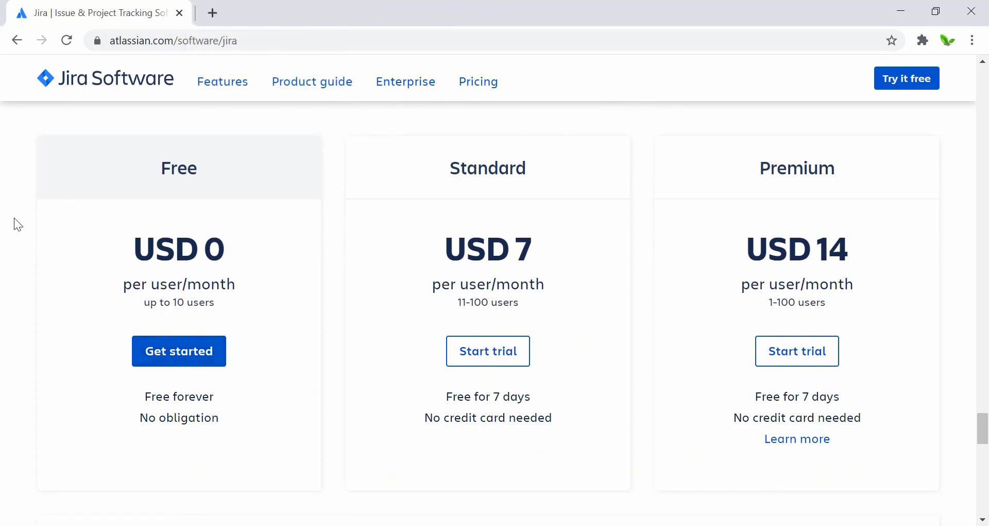
scroll(15, 224, down, 1)
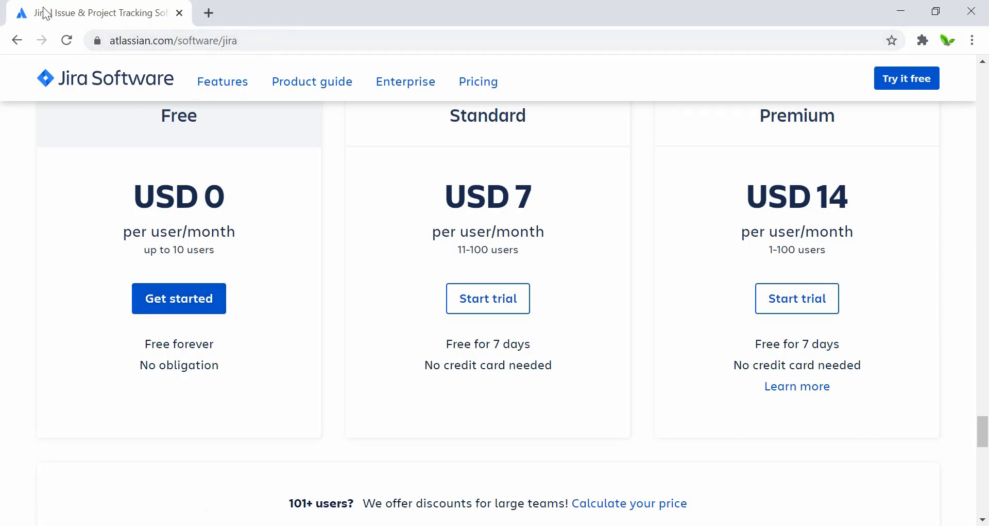
click(16, 41)
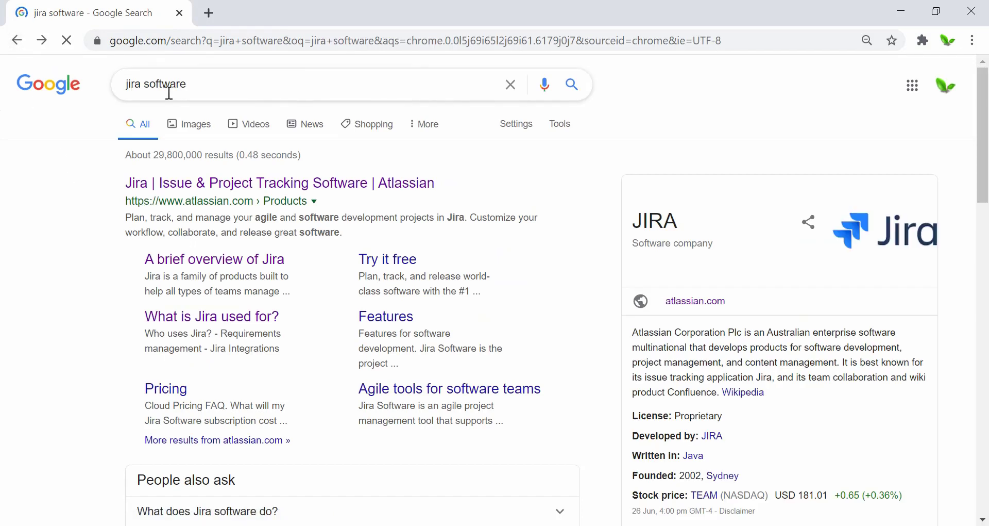
click(152, 189)
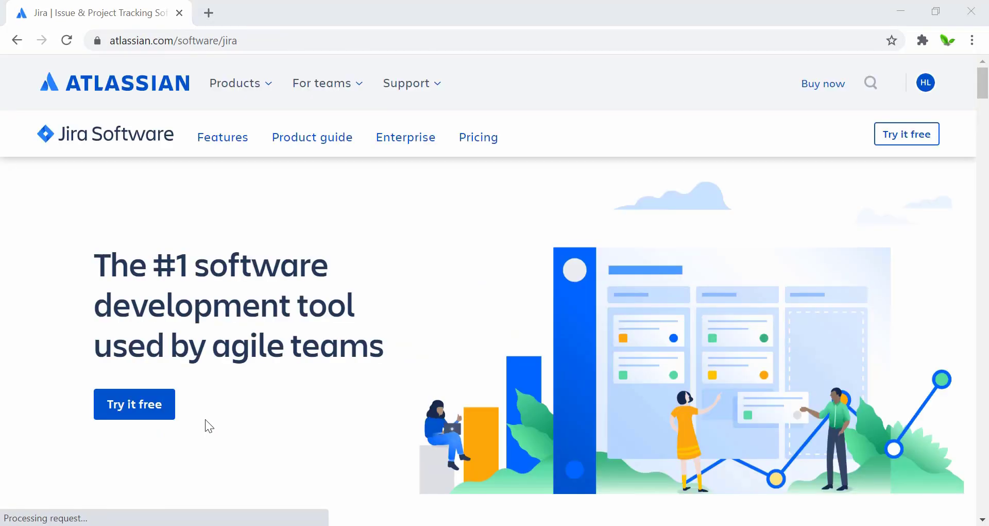
Start the free trial and choose the Free plan with Jira Software only.
click(136, 407)
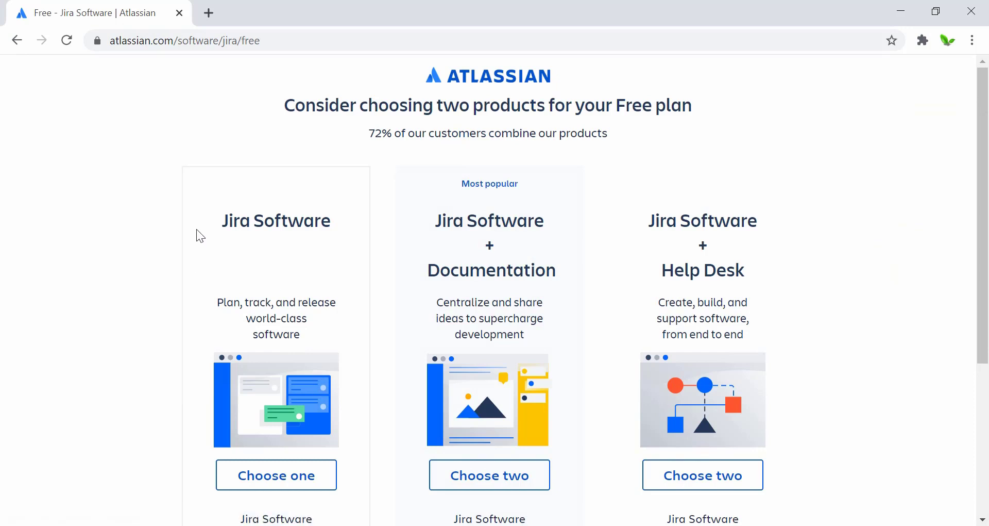
scroll(196, 230, down, 1)
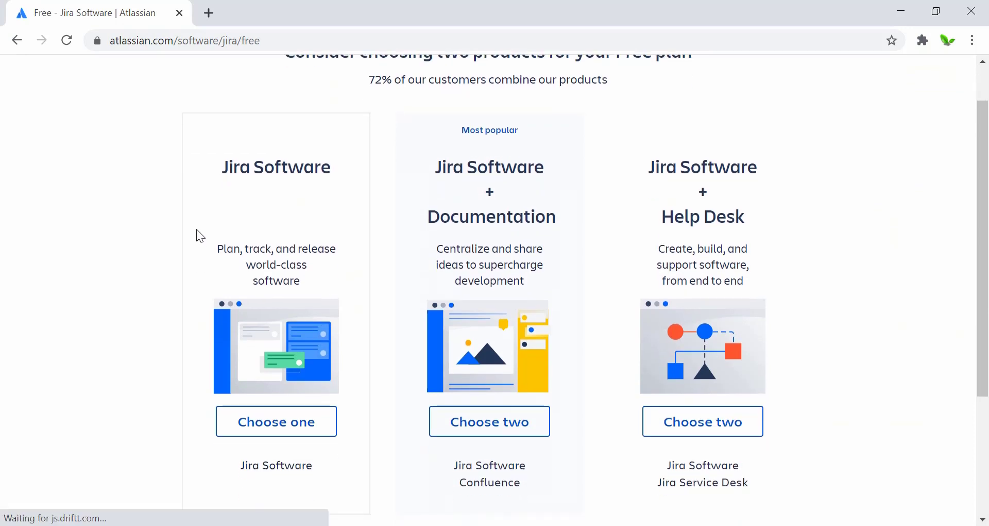
scroll(196, 229, up, 1)
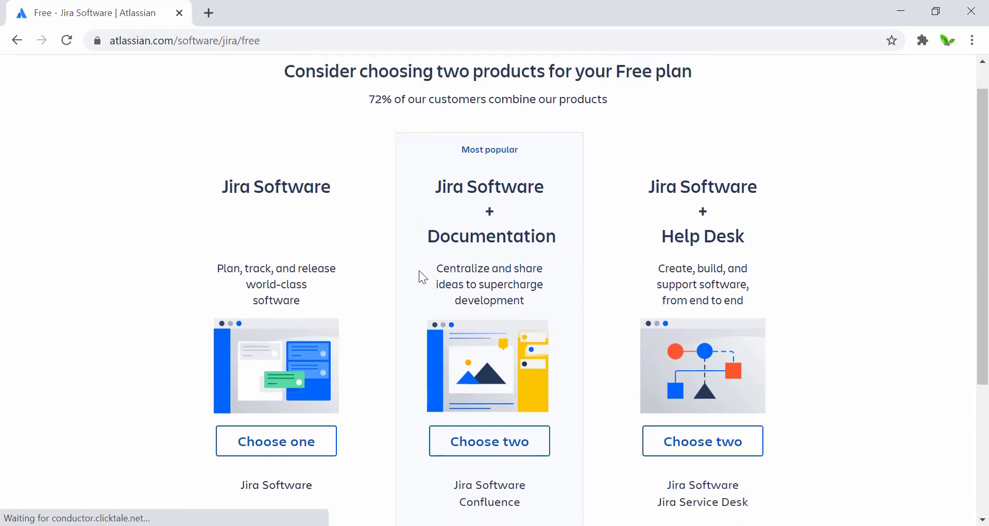
scroll(265, 222, down, 1)
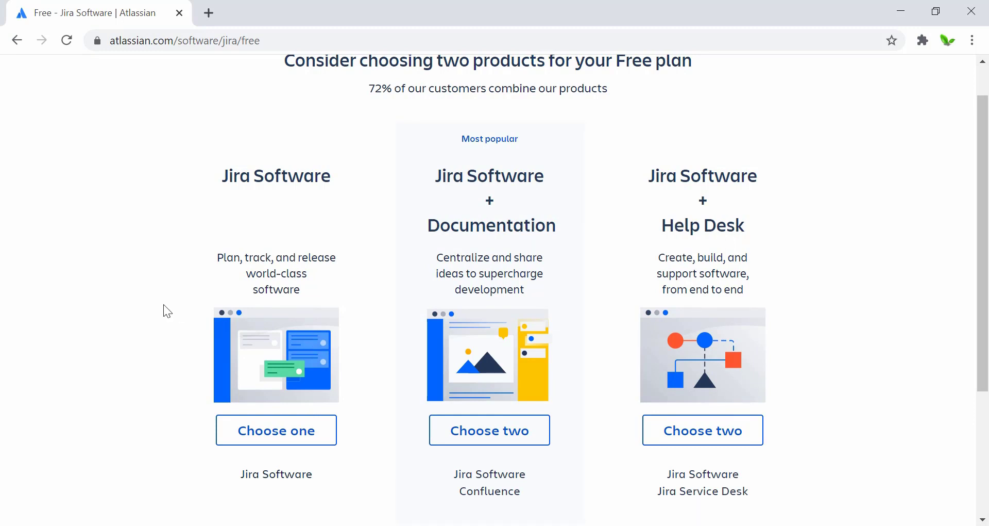
scroll(165, 310, down, 2)
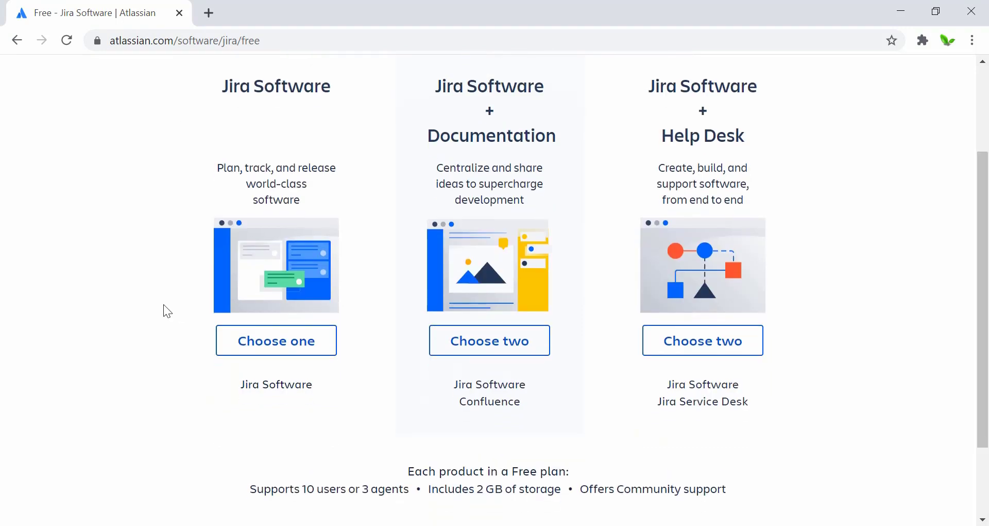
click(246, 352)
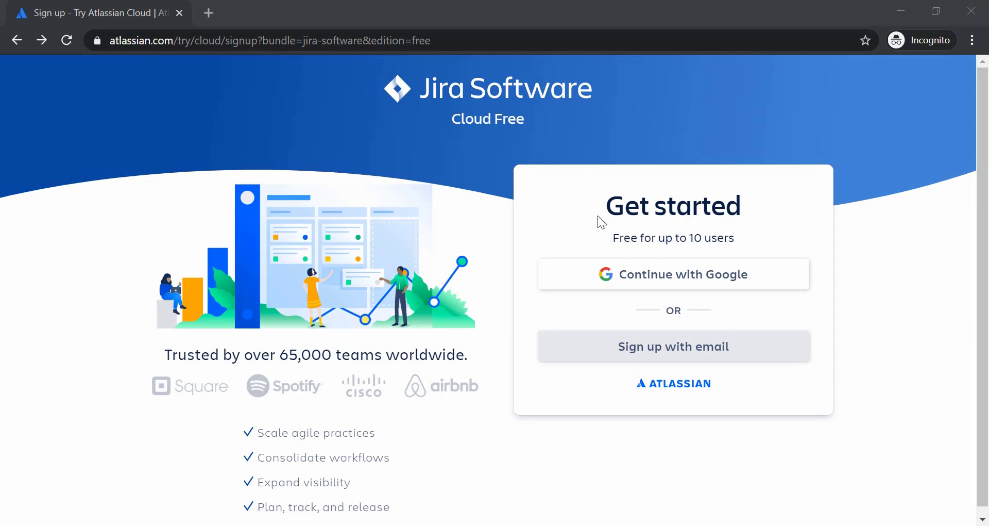
Sign up with Google, entering the account's email address and password.
click(604, 275)
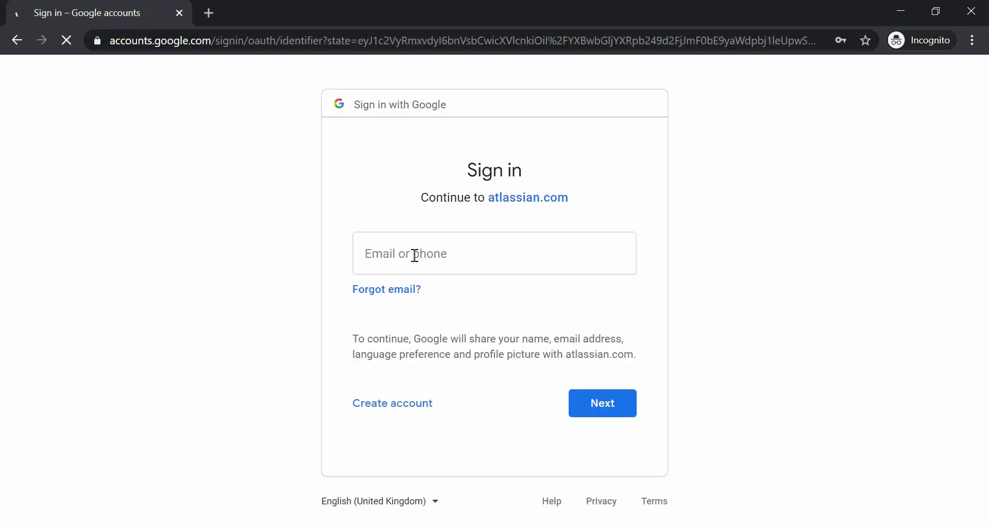
click(415, 255)
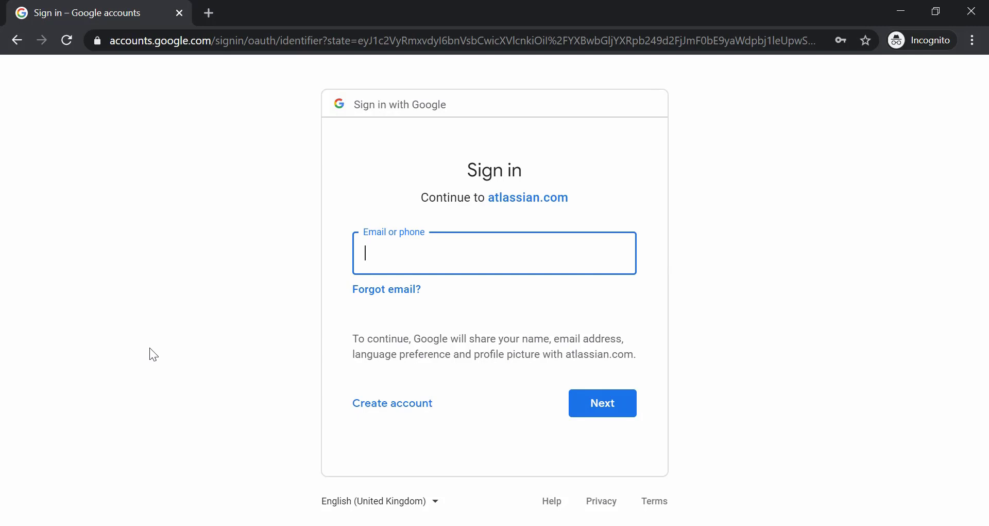
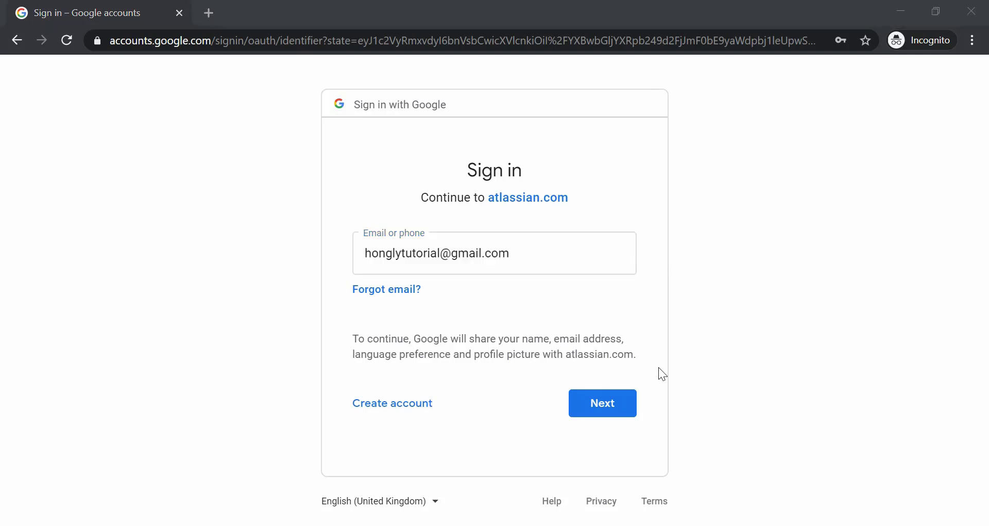
click(599, 407)
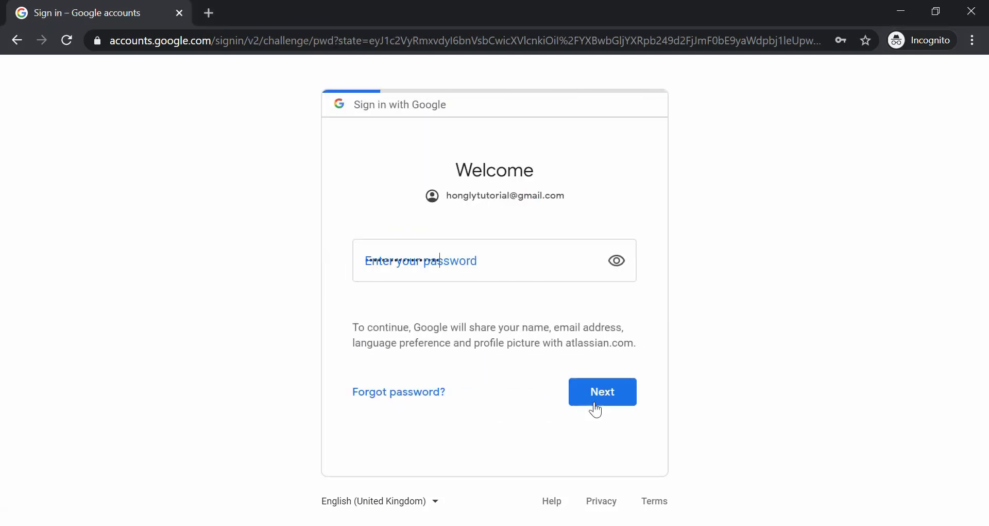
click(604, 392)
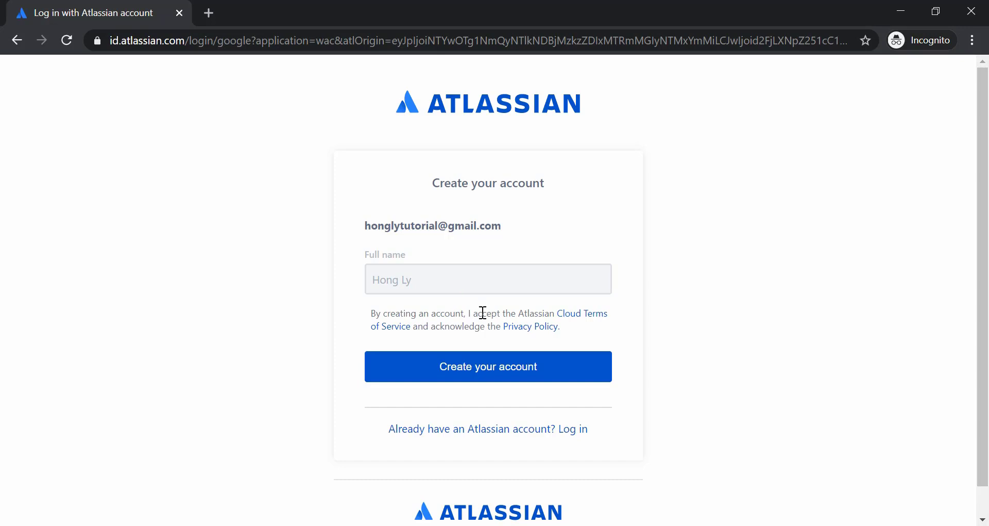
Create the Atlassian account and name the cloud site 'honglytech'.
click(468, 379)
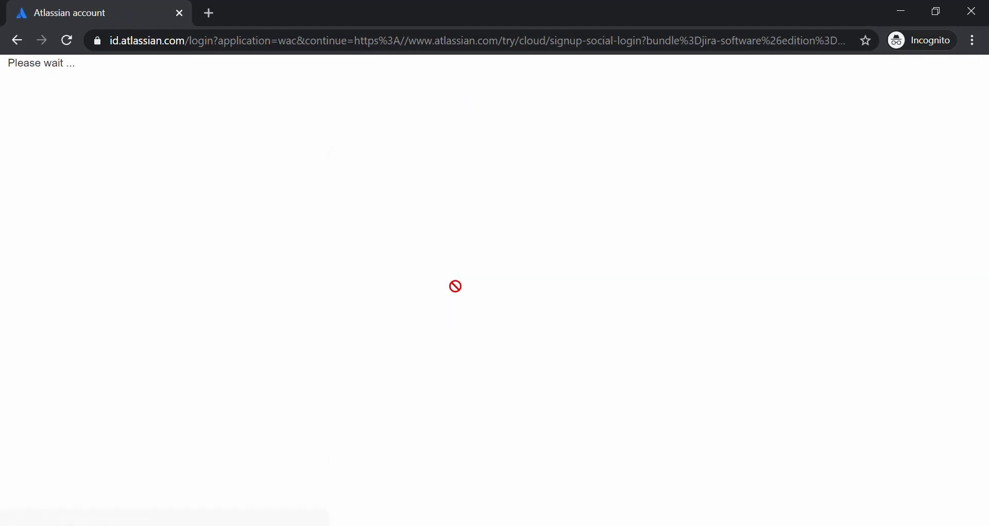
scroll(720, 352, down, 1)
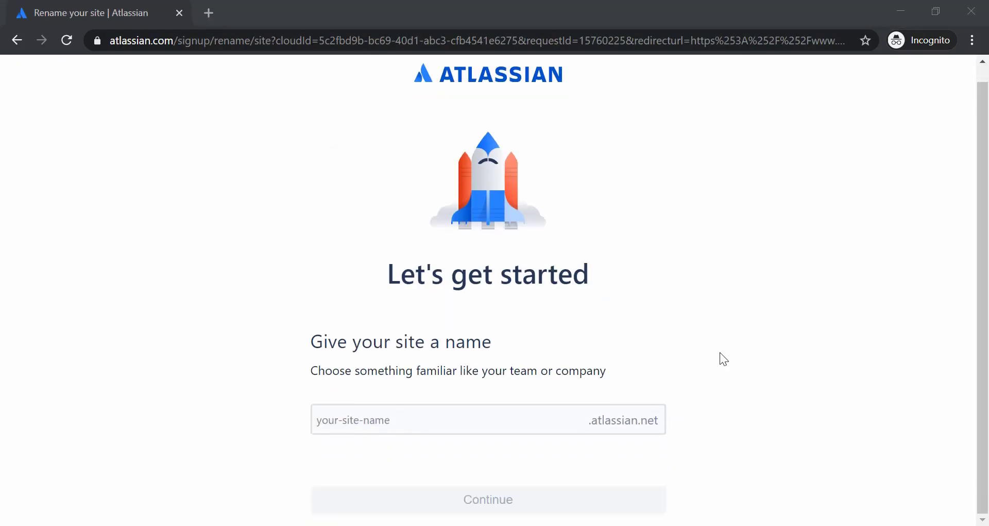
click(491, 422)
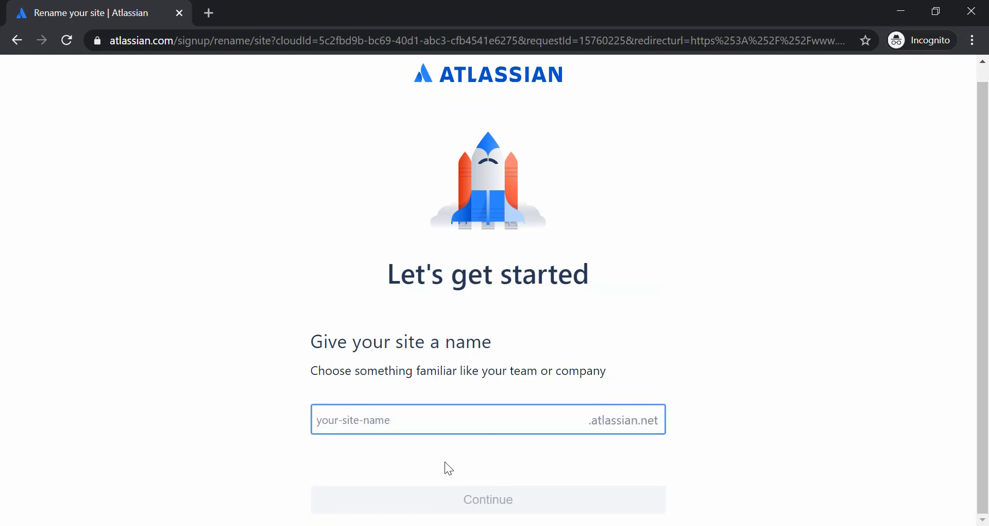
text(honglytech)
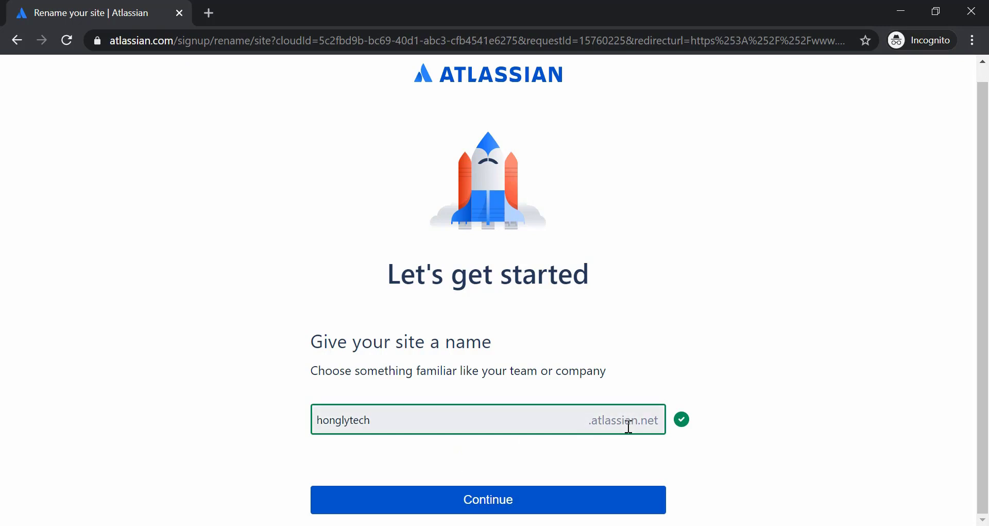
click(471, 499)
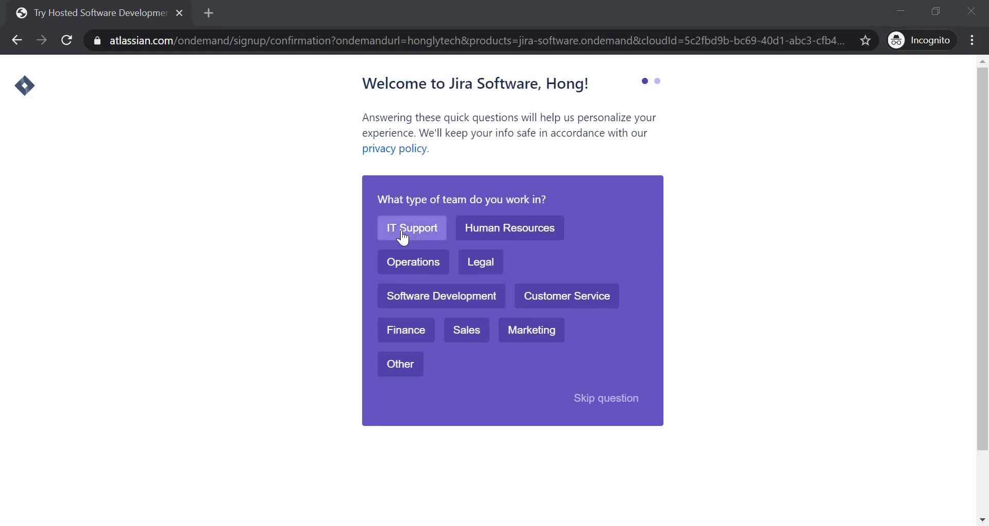
Choose Software Development as the team type and Software Engineer as your role.
click(419, 303)
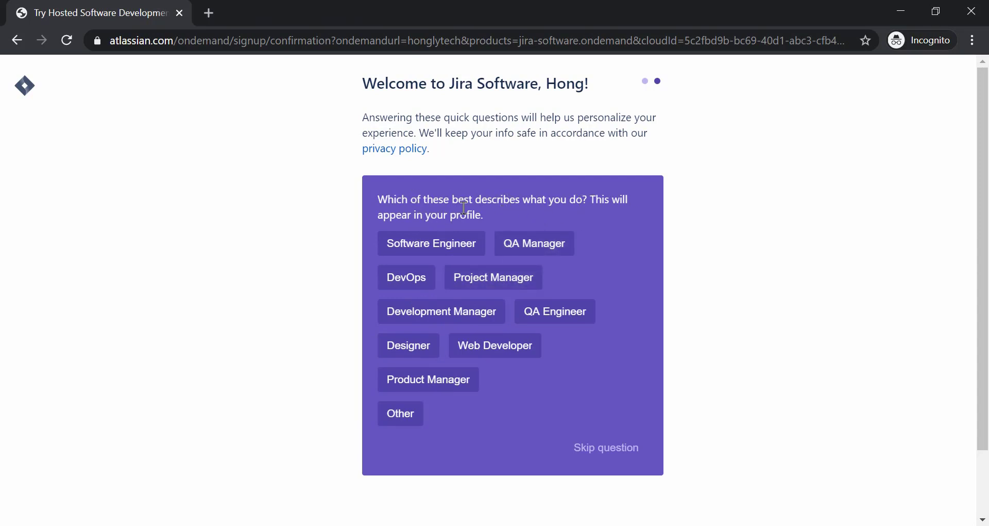
click(425, 245)
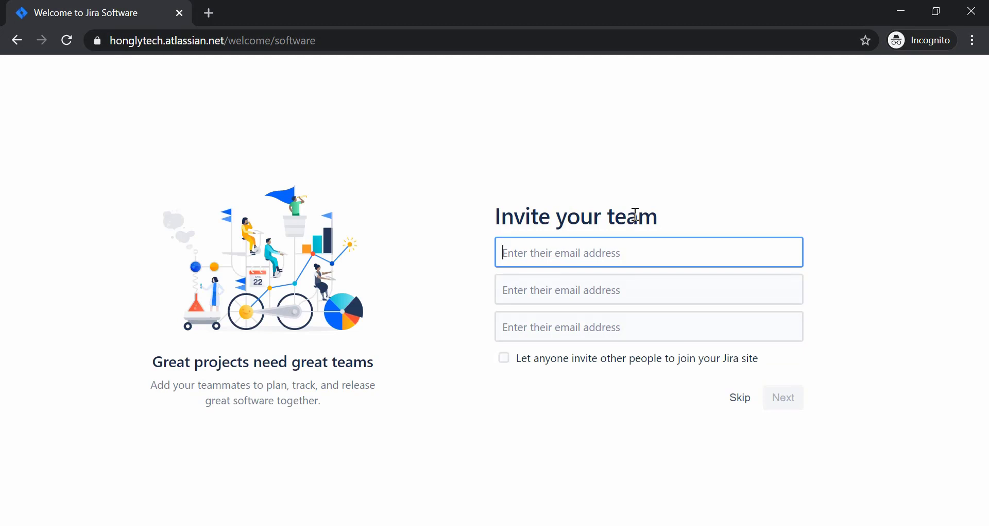
Skip inviting teammates, then answer: new to Jira, new to agile, working on features, tight schedule.
click(739, 402)
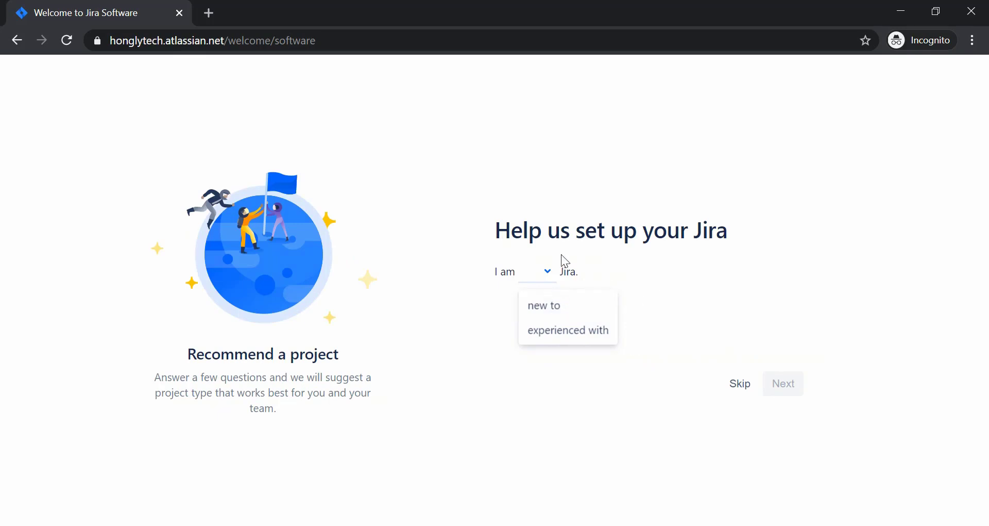
click(555, 306)
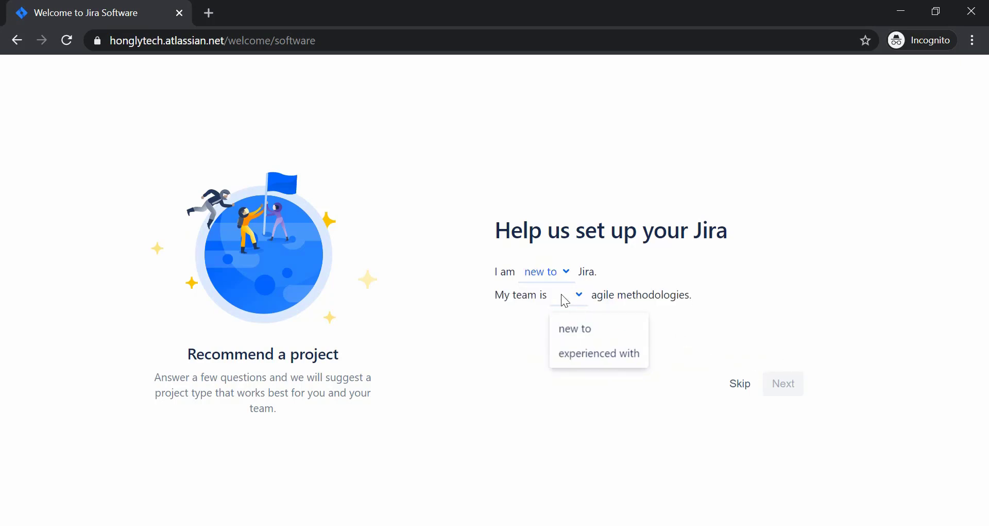
click(585, 329)
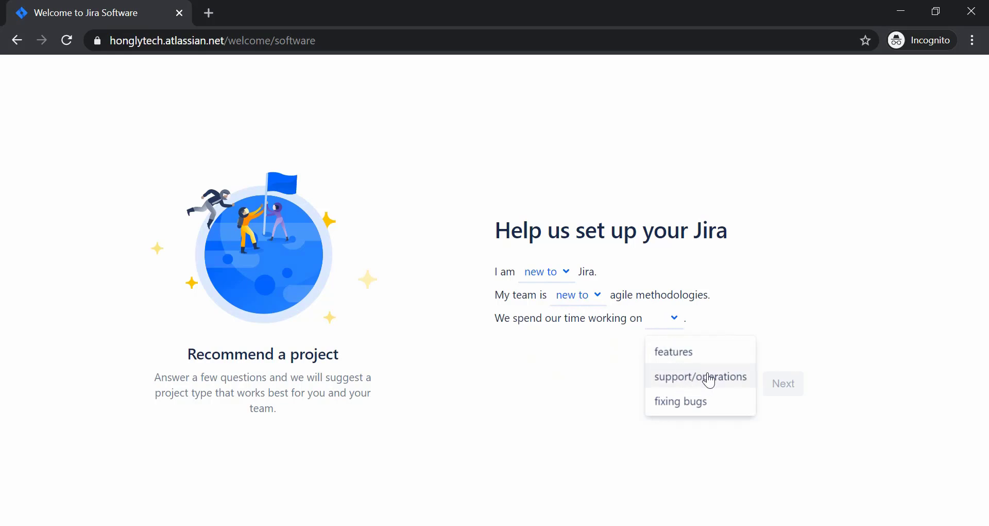
click(687, 353)
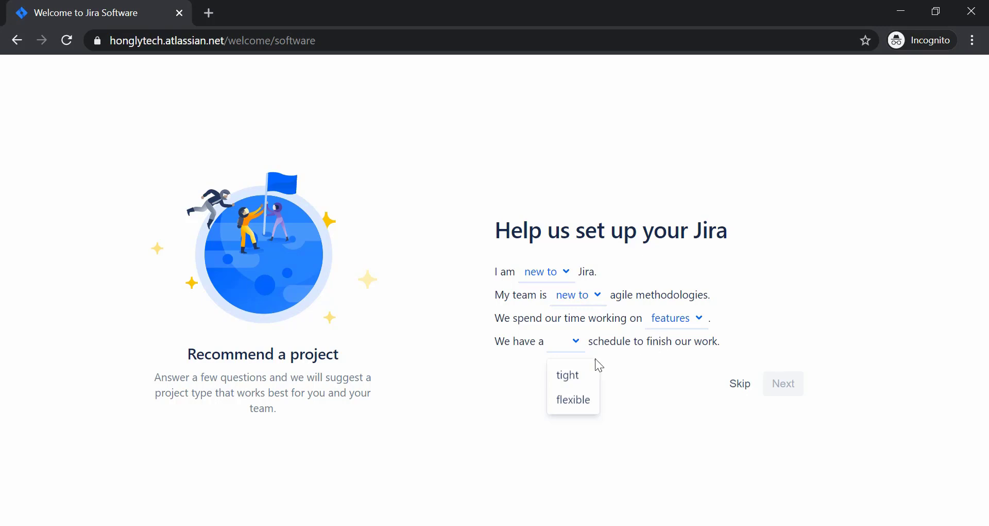
click(565, 384)
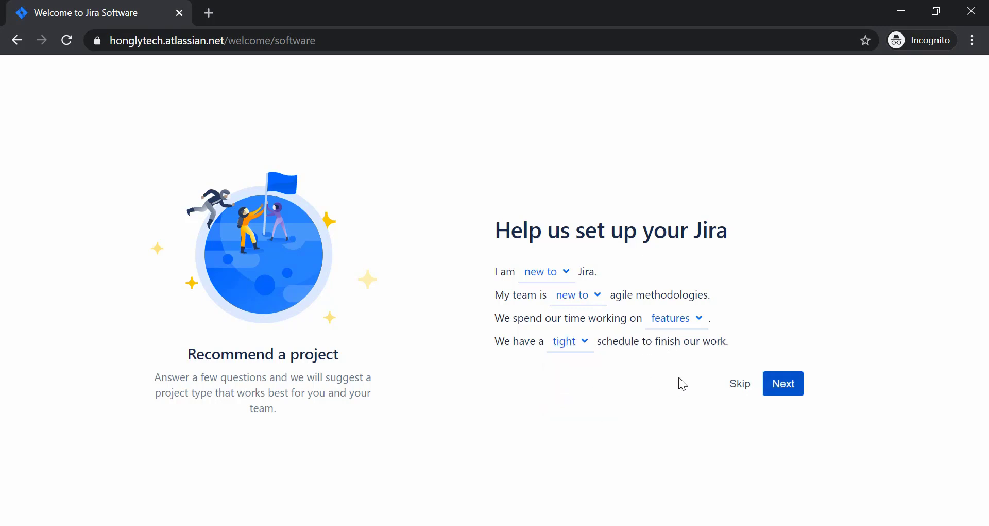
click(782, 388)
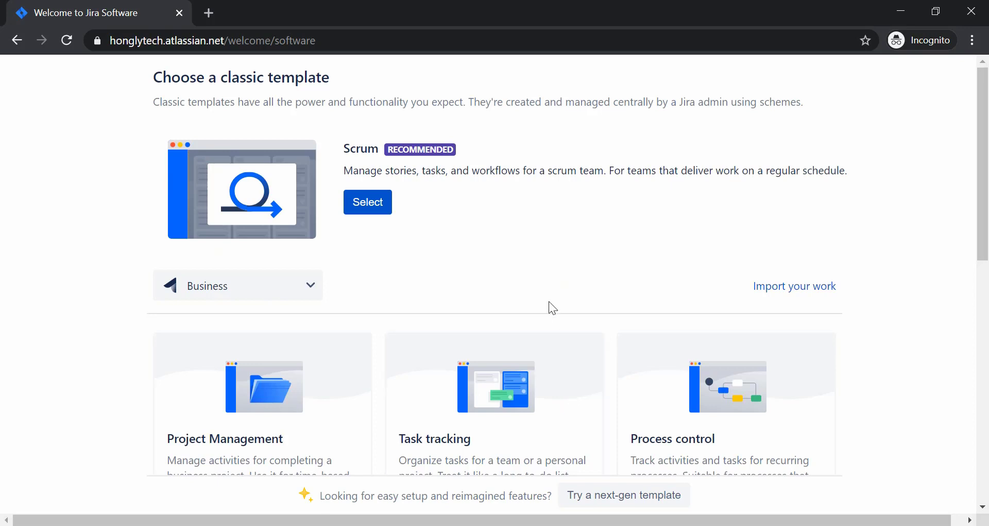
Switch the template category from Business to Software and select the Scrum template.
scroll(462, 191, up, 2)
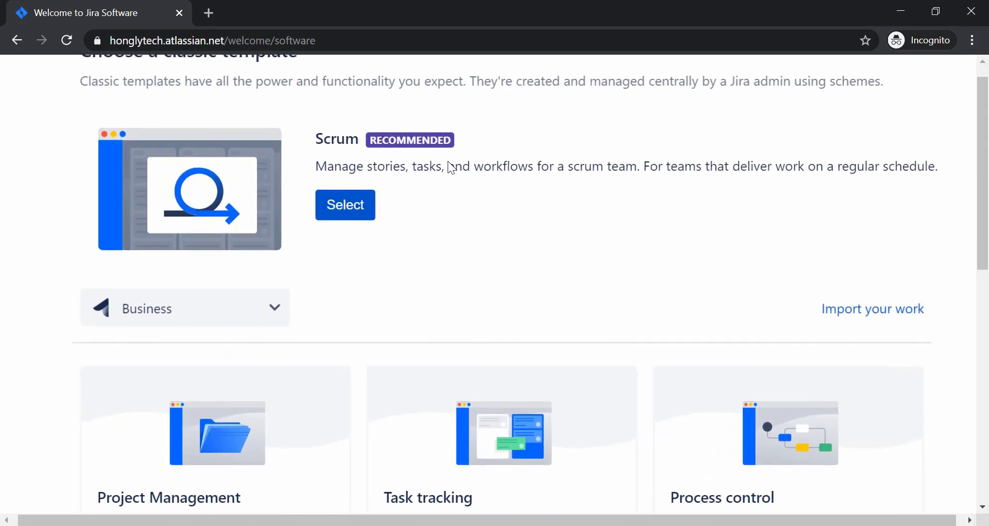
scroll(431, 182, up, 1)
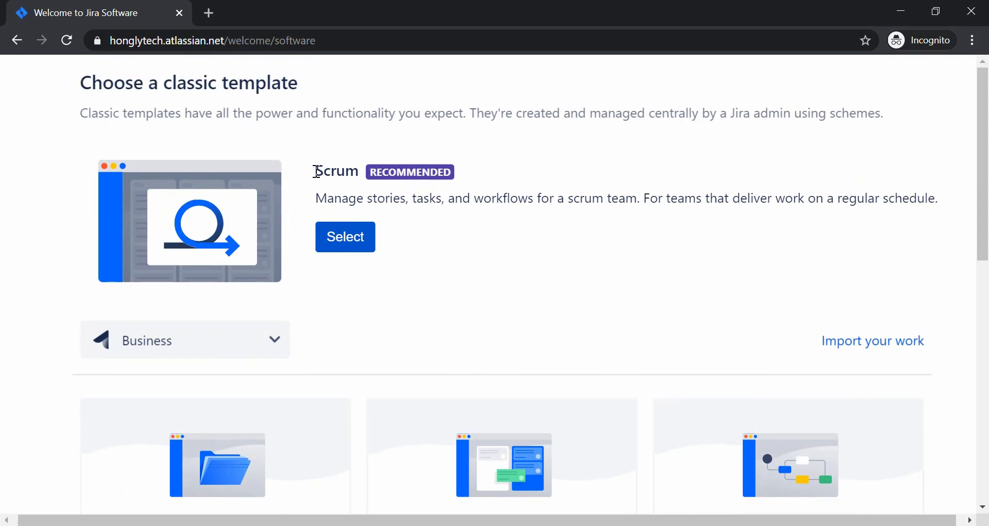
click(360, 167)
scroll(359, 192, down, 2)
scroll(459, 320, down, 1)
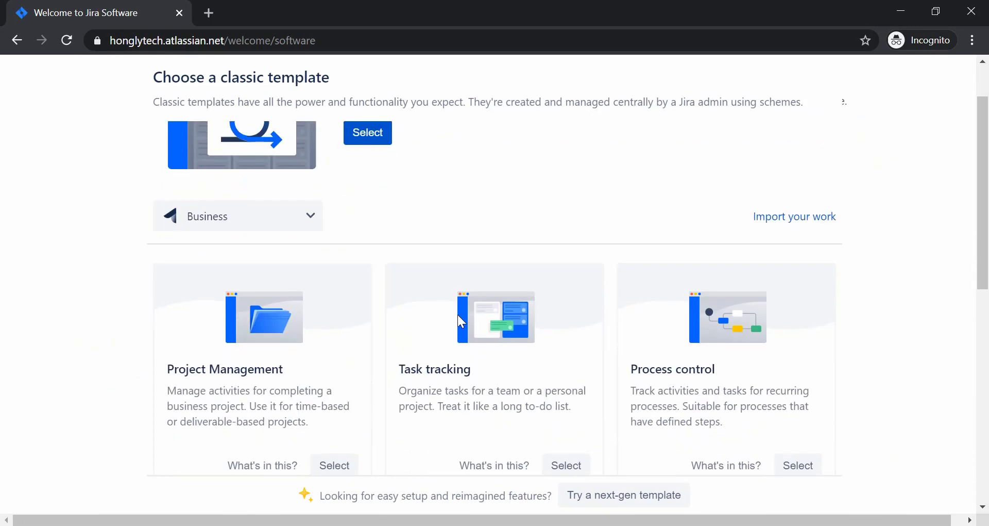
scroll(459, 320, down, 2)
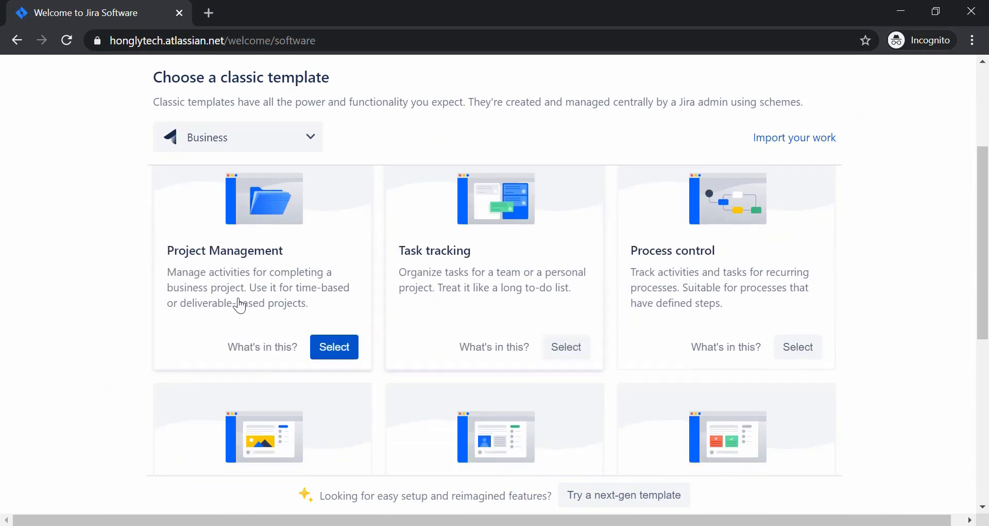
scroll(238, 309, up, 1)
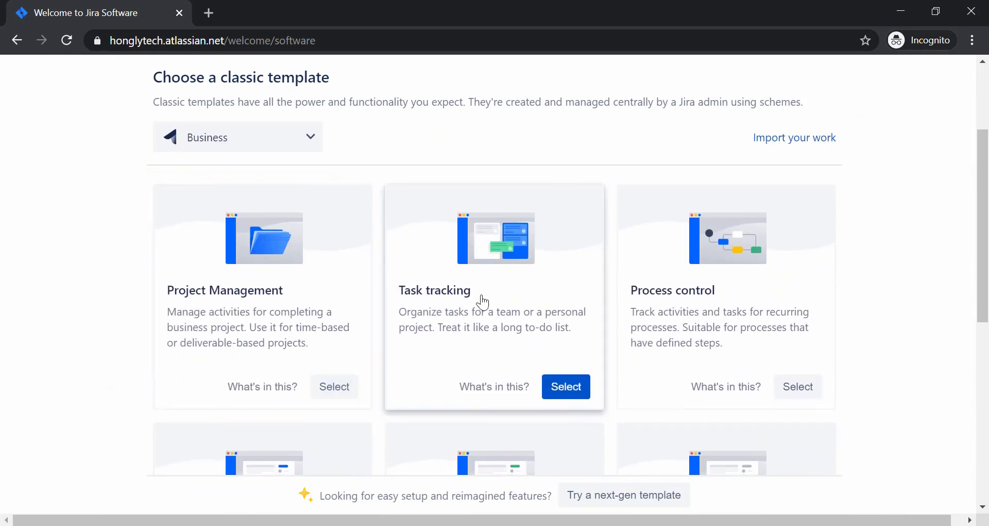
scroll(481, 303, down, 2)
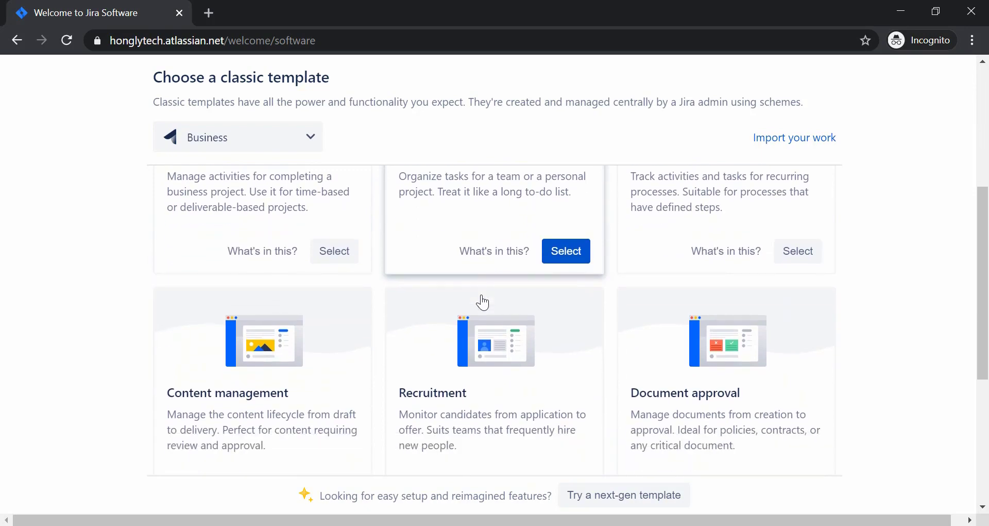
scroll(242, 407, down, 5)
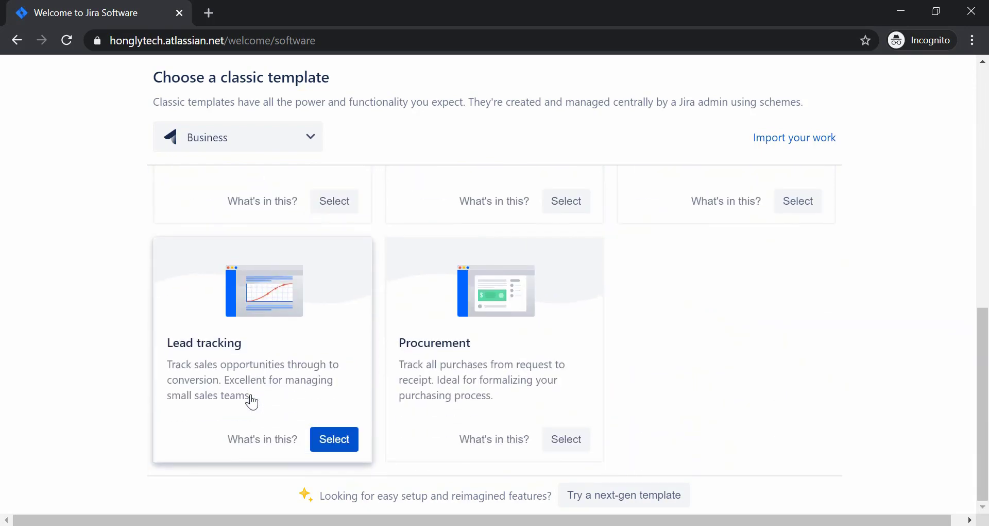
scroll(252, 401, up, 6)
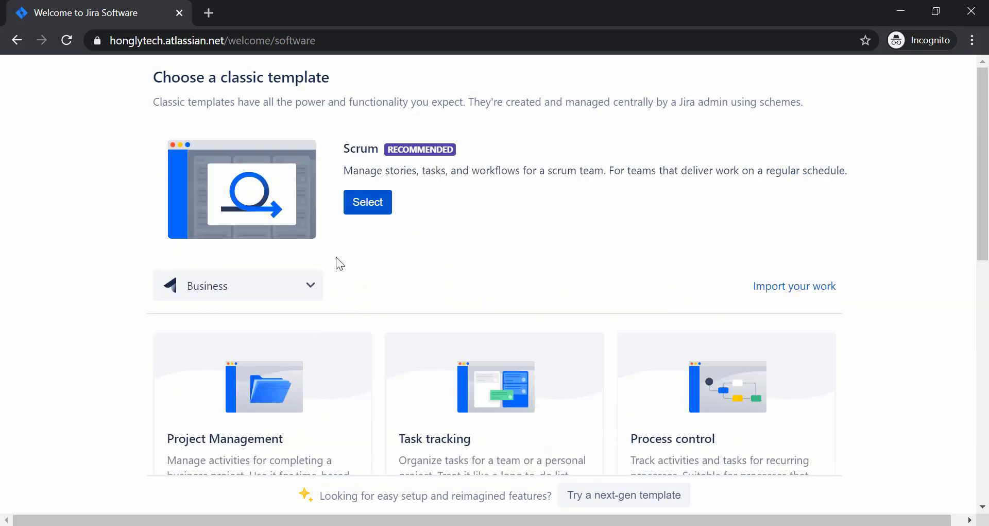
click(290, 286)
click(228, 324)
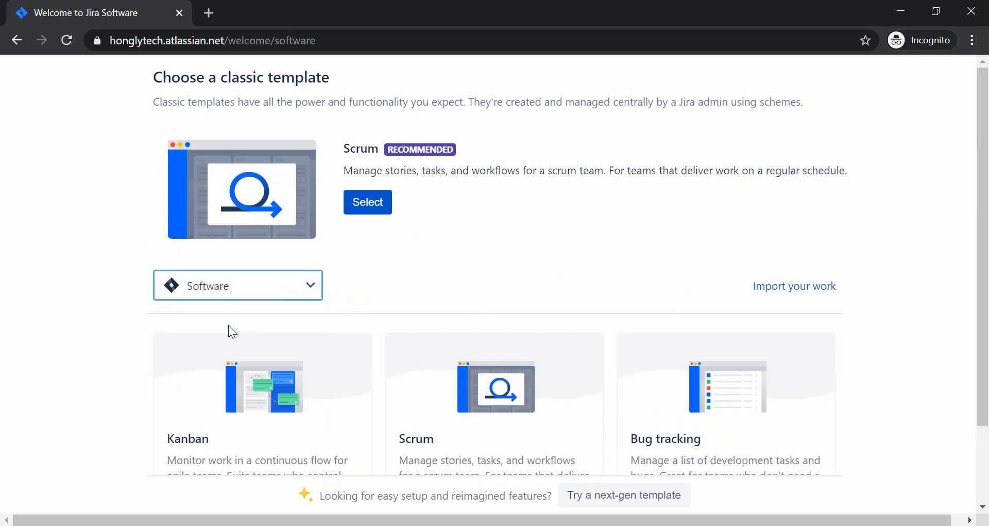
scroll(127, 343, down, 1)
scroll(128, 342, down, 1)
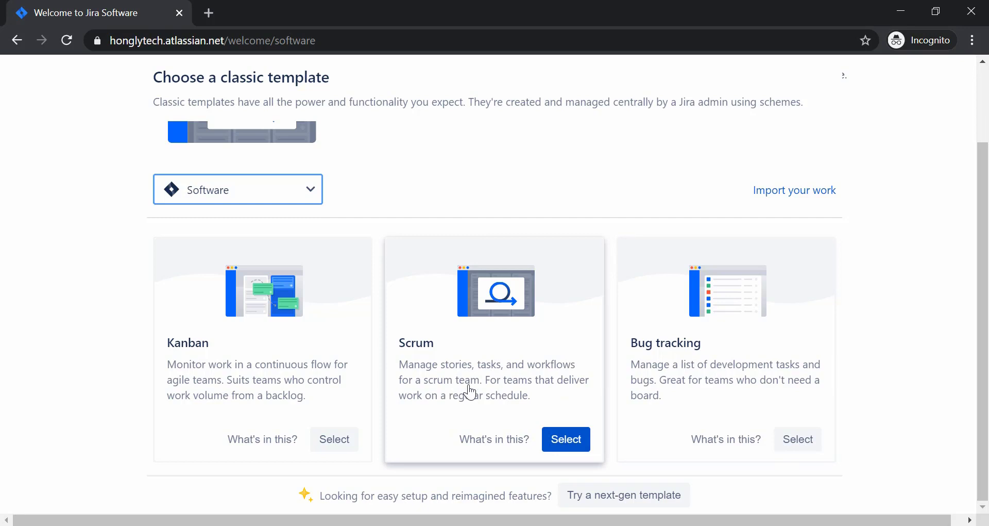
click(569, 441)
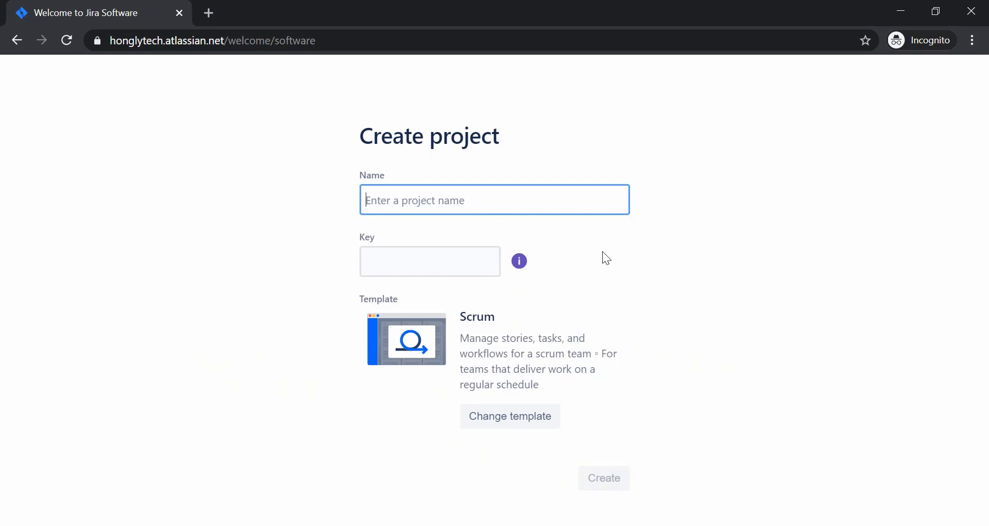
Name the project 'Honglytech', replace the suggested key HON with HLT, and create it.
text(Hongl)
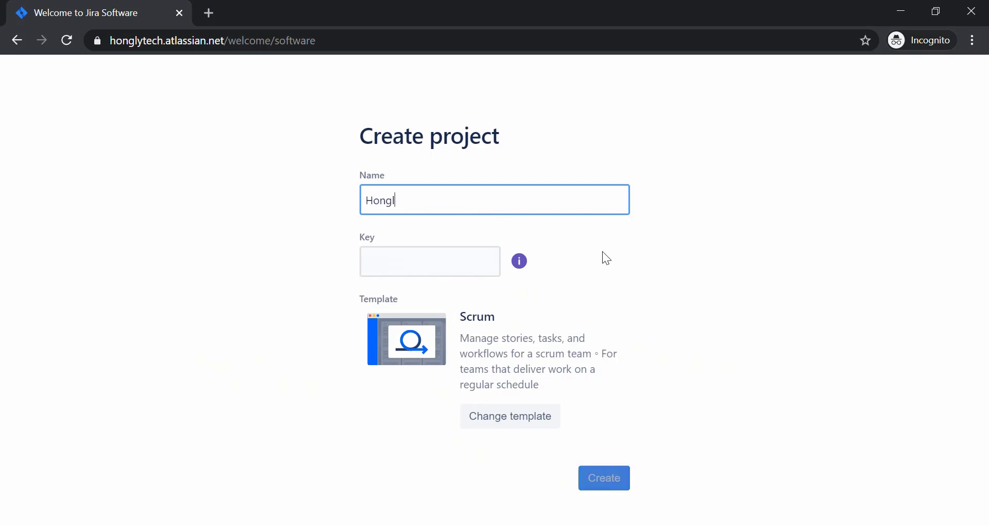
text(ytech)
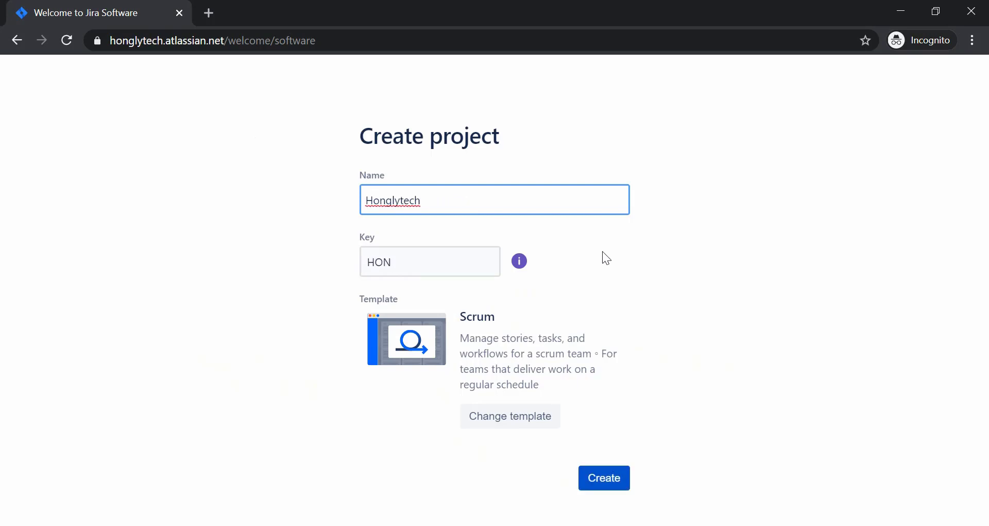
click(421, 263)
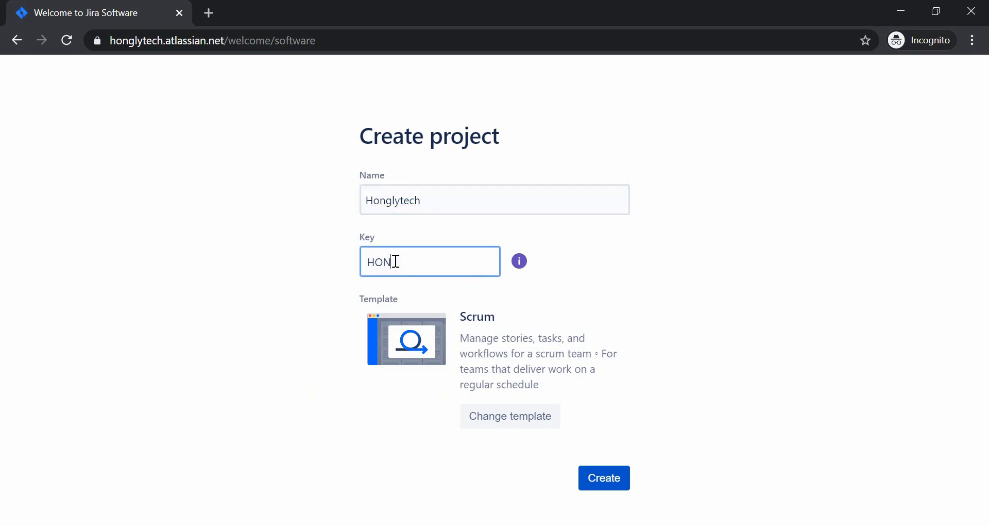
drag(396, 262, 359, 268)
text(HLT)
drag(373, 264, 394, 263)
click(438, 265)
click(608, 478)
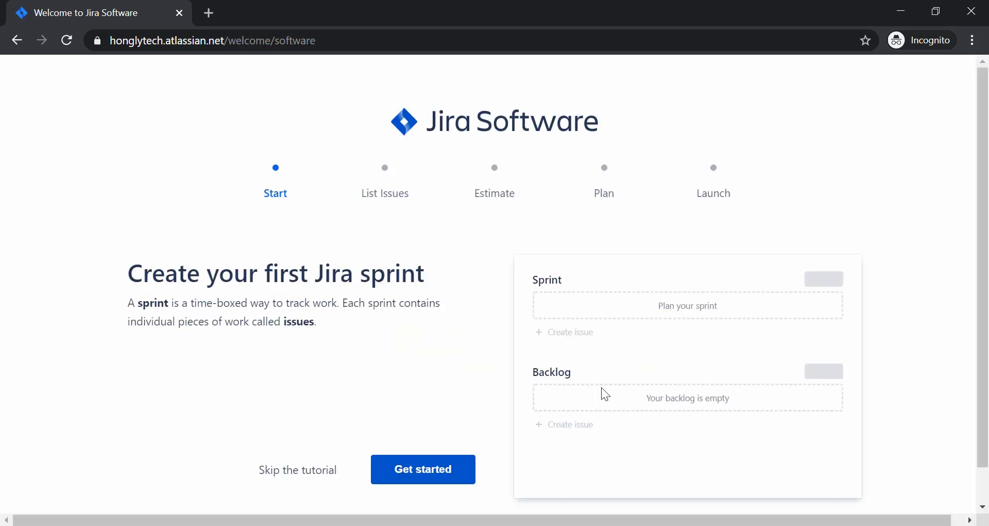
Skip the first-sprint tutorial to land on the HLT board backlog.
scroll(601, 388, down, 1)
scroll(326, 313, down, 1)
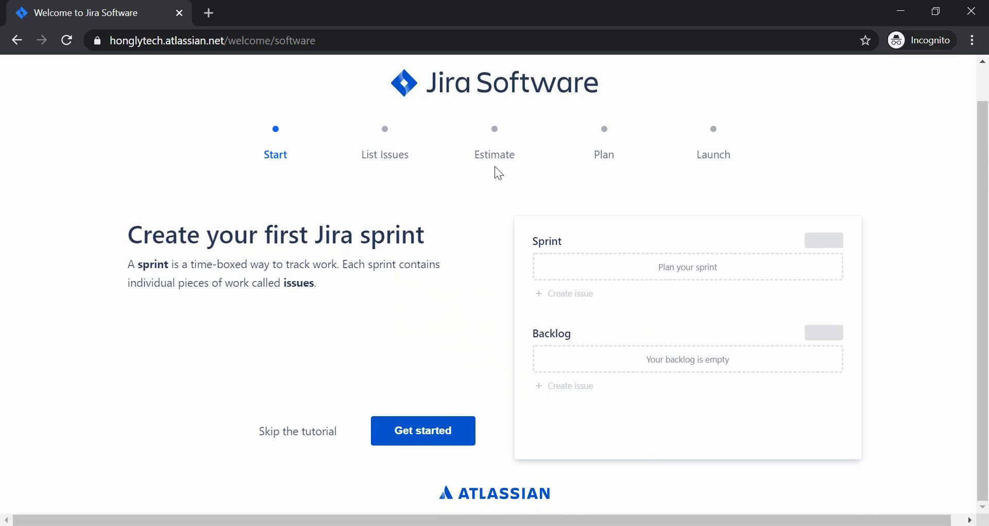
click(287, 431)
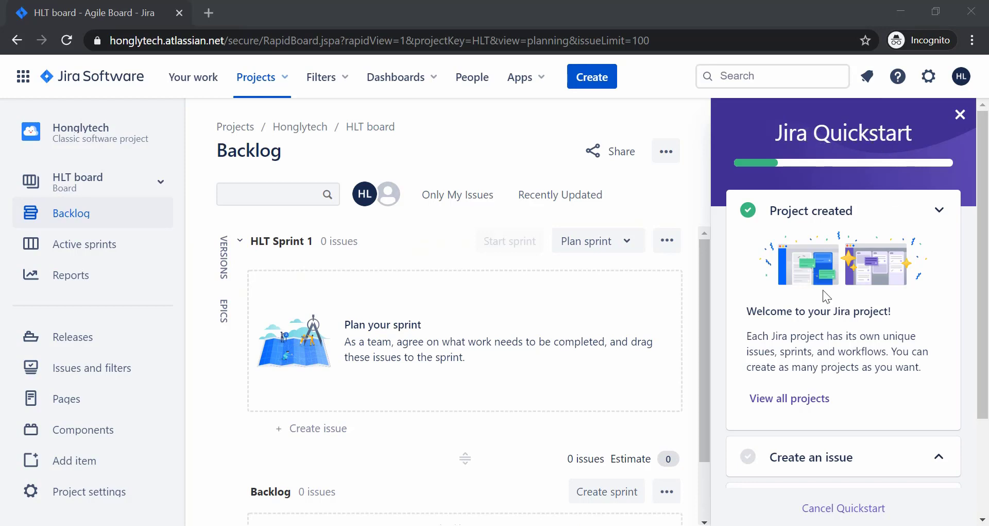
Expand the 'Create an issue' section of the Jira Quickstart panel.
scroll(824, 290, down, 1)
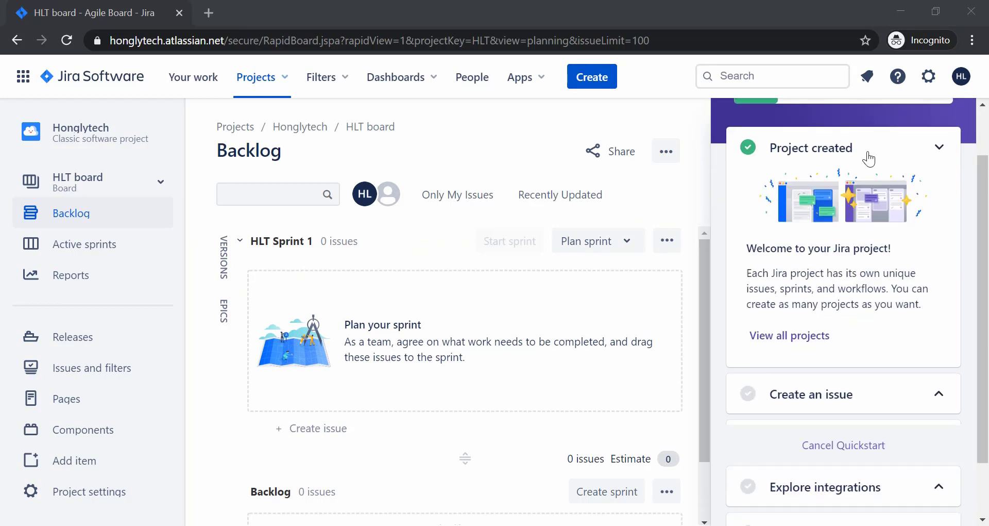
scroll(837, 224, down, 1)
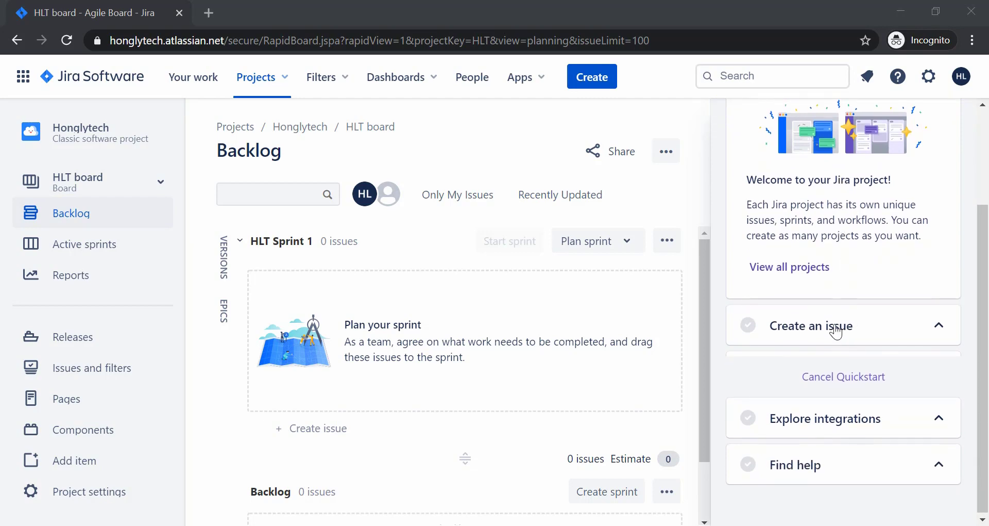
scroll(837, 333, up, 2)
scroll(836, 330, down, 1)
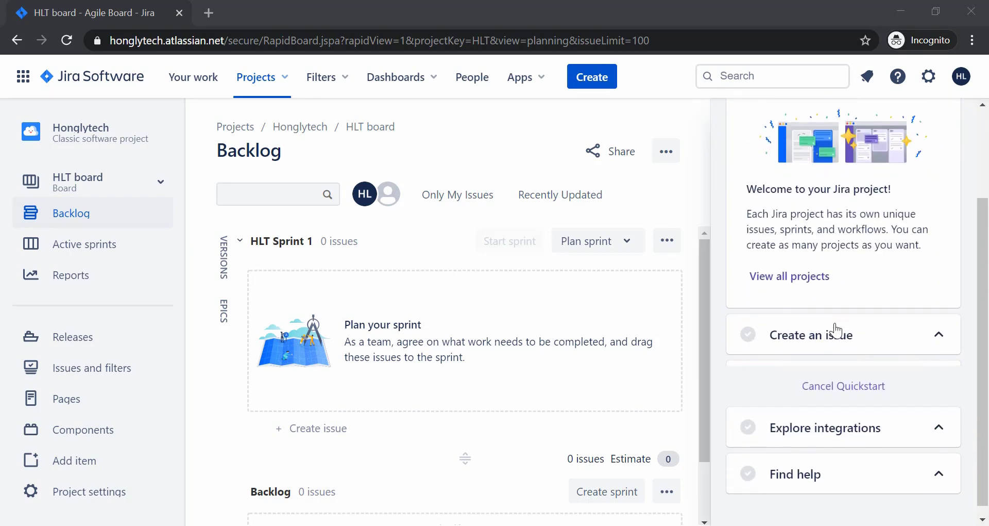
click(816, 344)
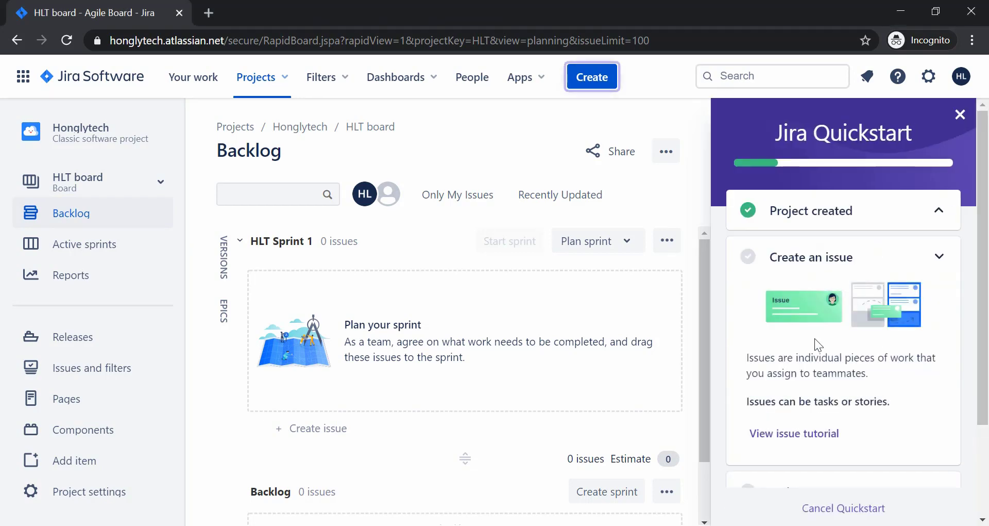
scroll(815, 338, down, 3)
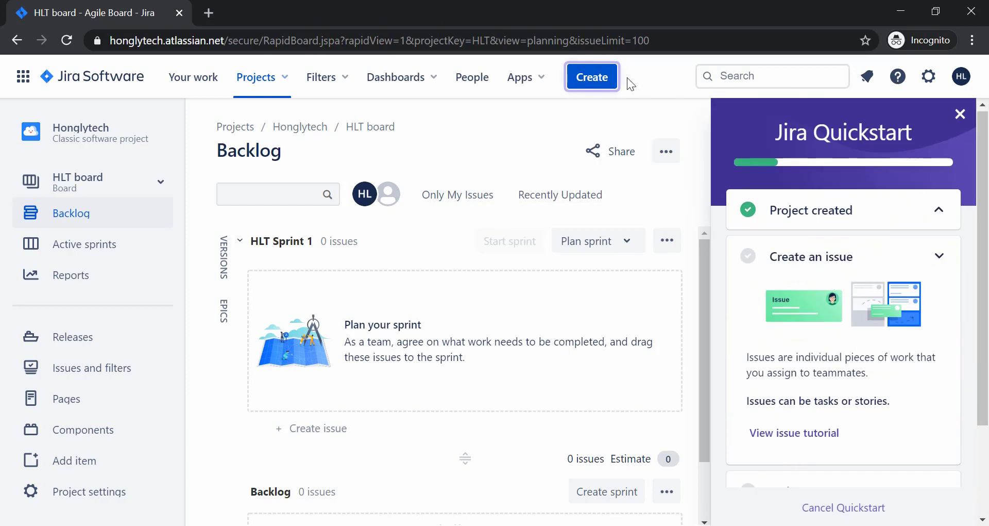
Create a Story issue with summary 'Develop Search Functionality' from the top-bar Create form.
click(591, 81)
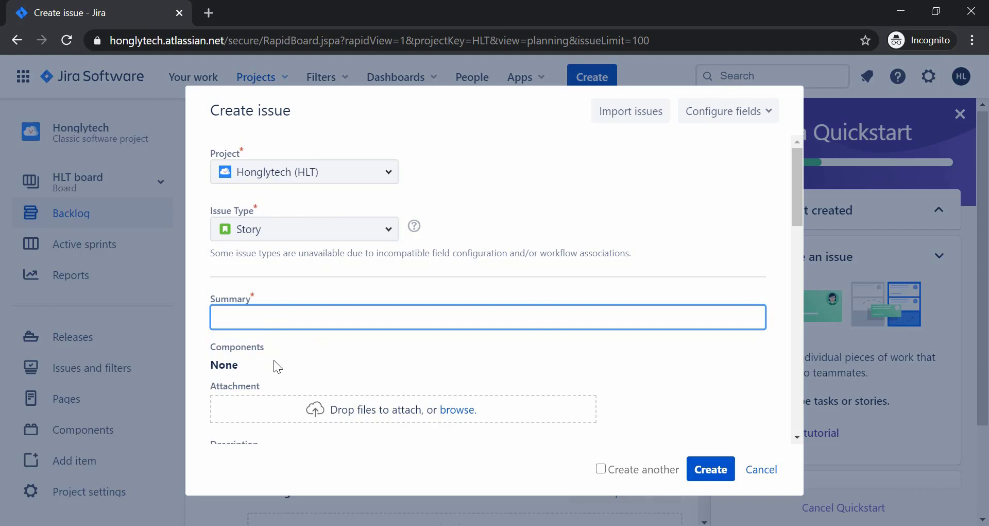
text(Develop Search Func)
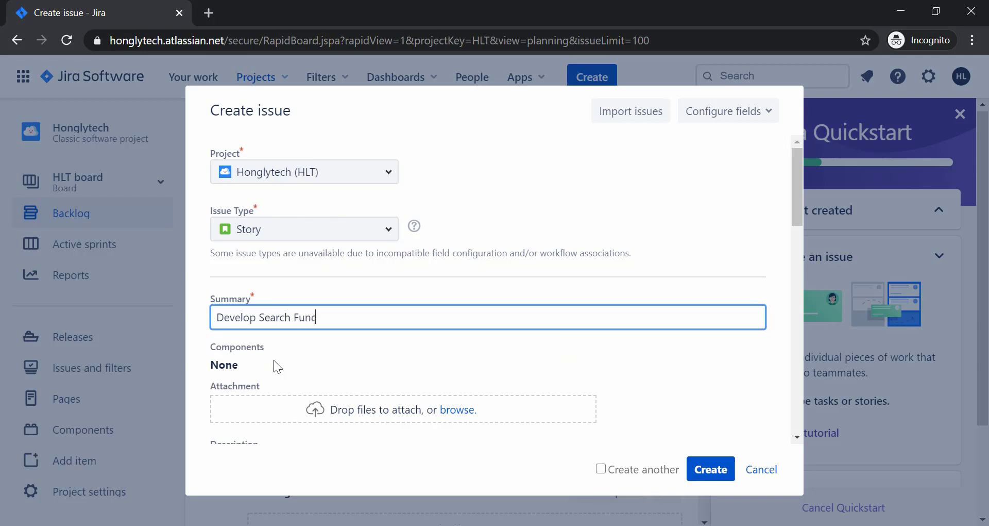
text(tionality)
scroll(273, 360, down, 2)
scroll(274, 360, down, 3)
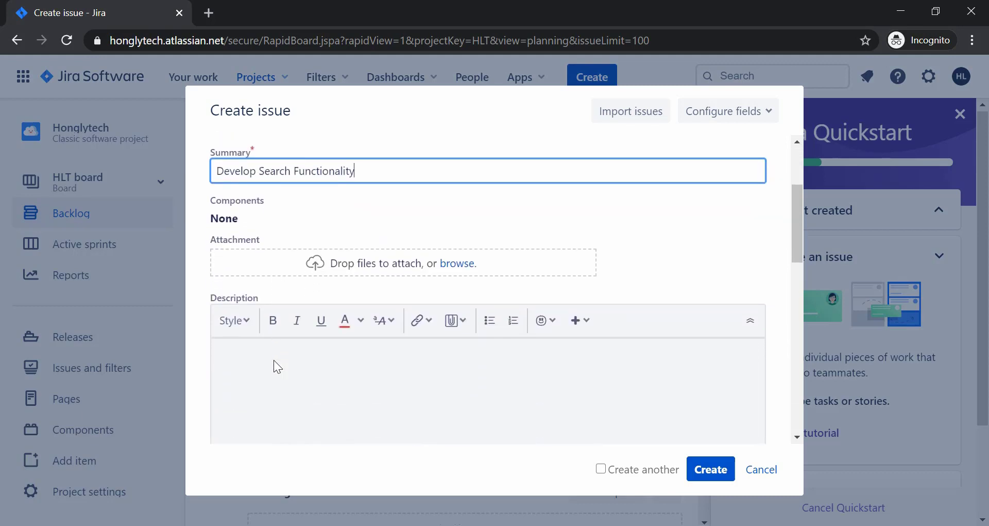
click(276, 360)
scroll(274, 361, down, 1)
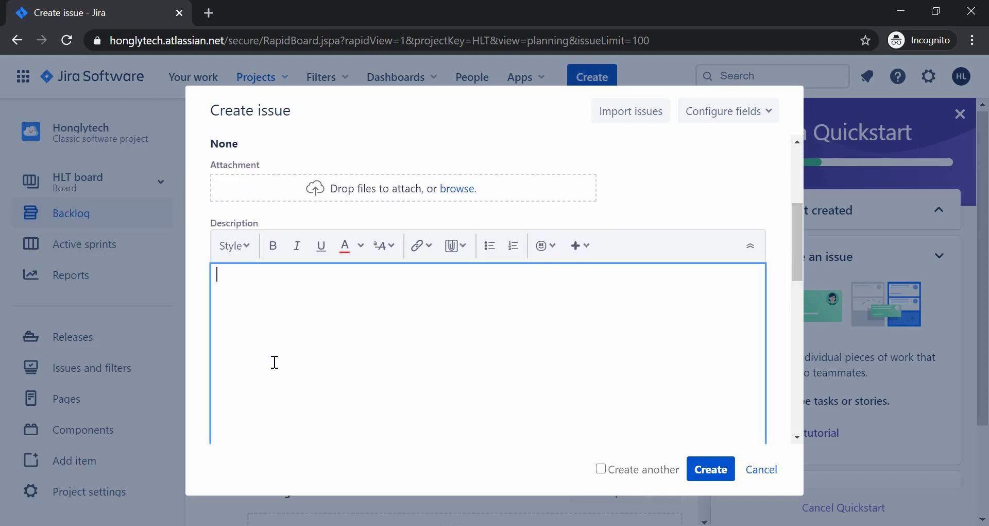
scroll(309, 399, down, 1)
scroll(307, 400, up, 5)
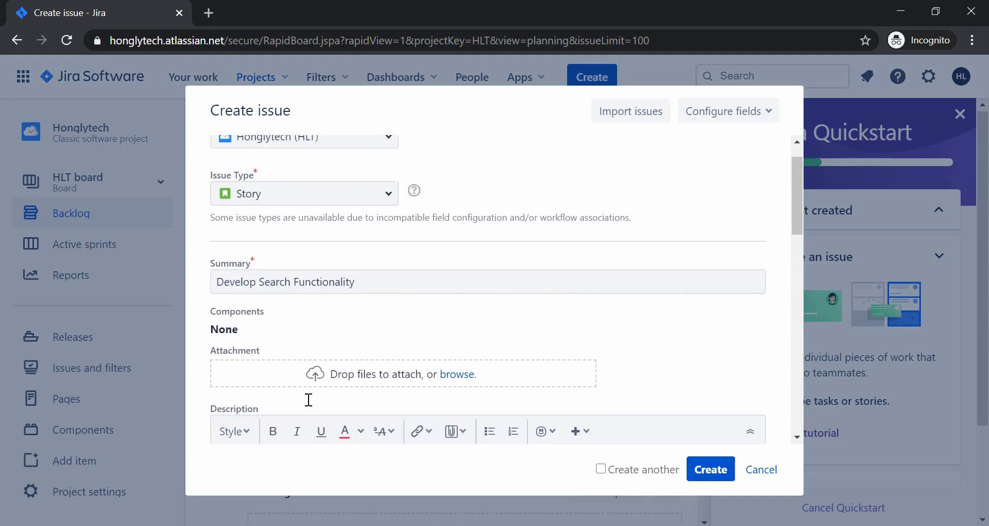
scroll(320, 320, down, 10)
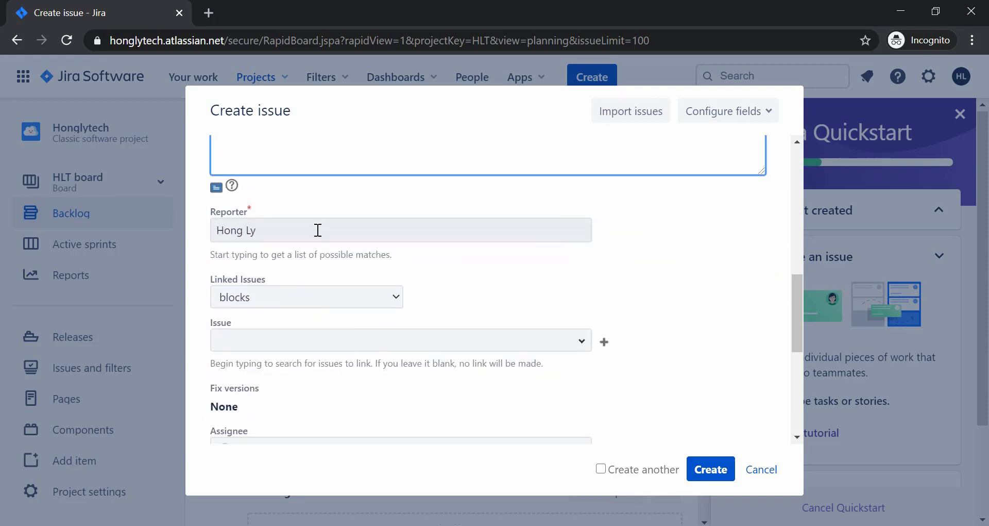
scroll(368, 322, down, 5)
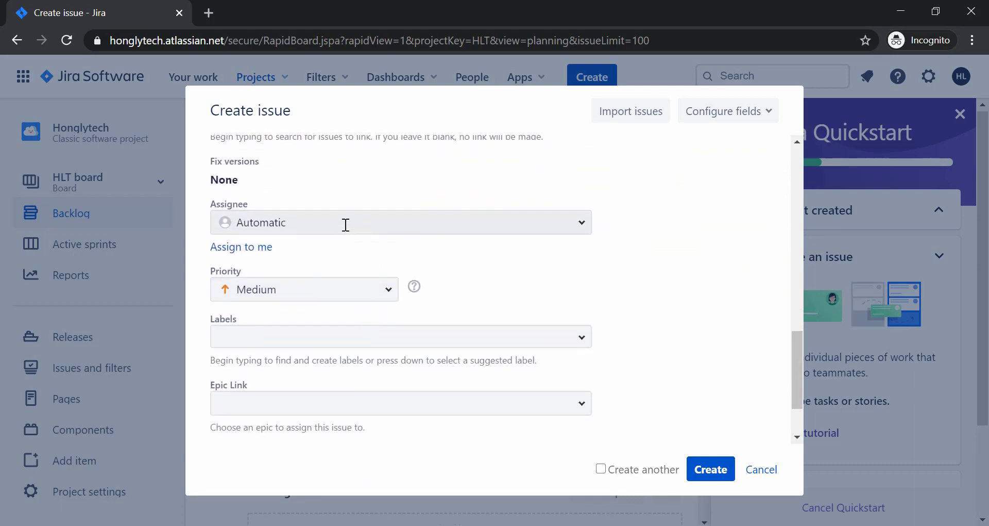
scroll(343, 270, down, 1)
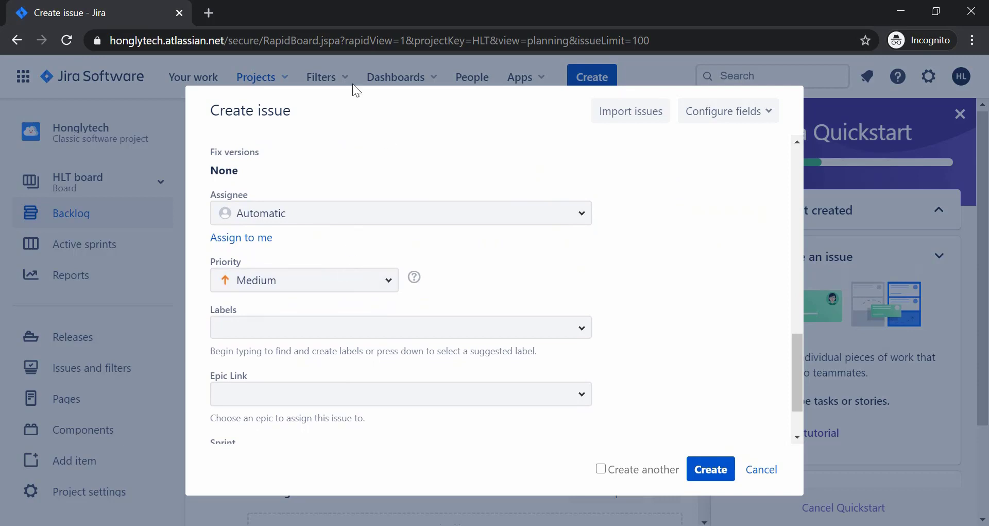
scroll(389, 292, down, 1)
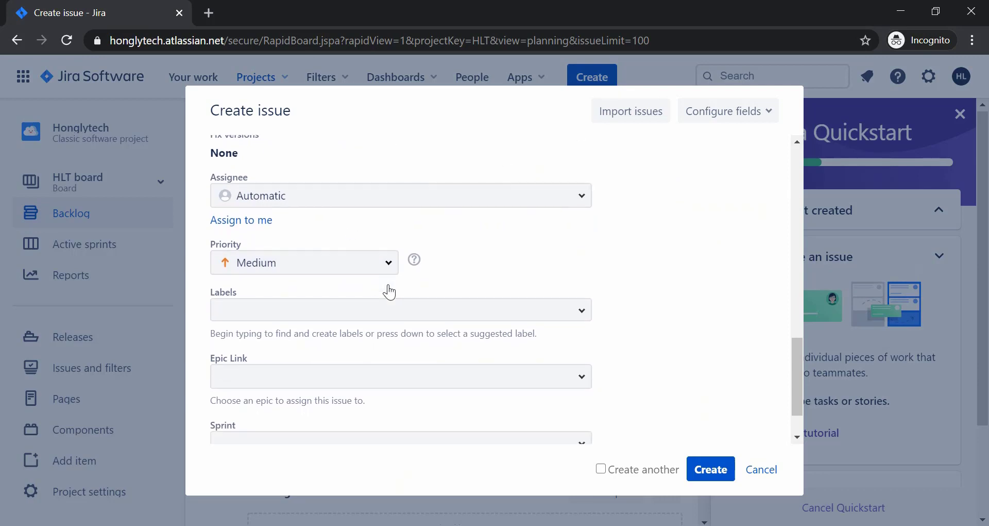
scroll(389, 291, down, 1)
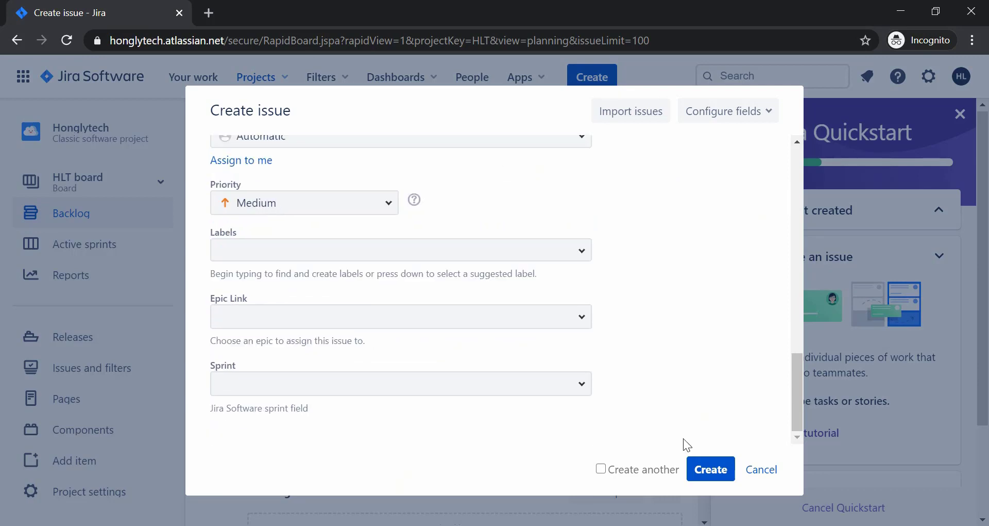
click(710, 475)
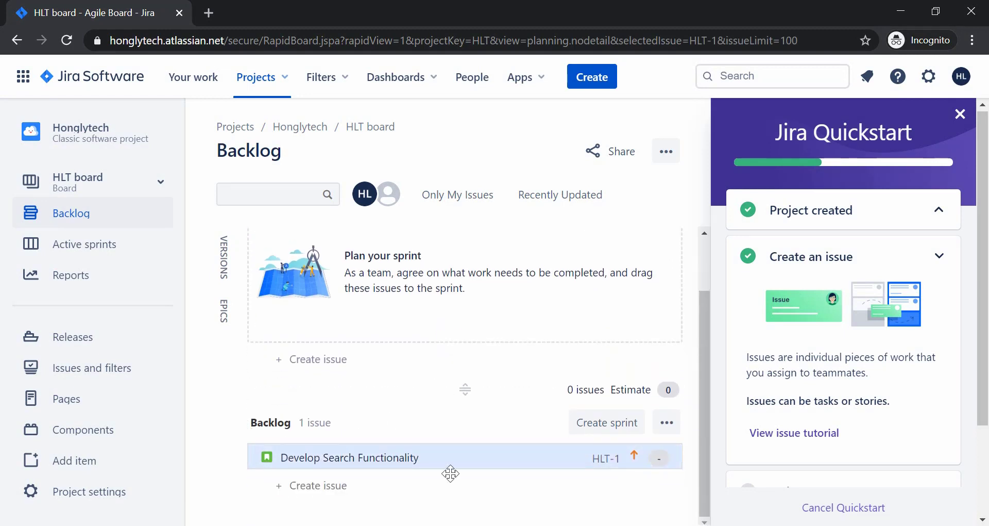
Open HLT-1 'Develop Search Functionality' in the detail panel beside the backlog.
click(353, 456)
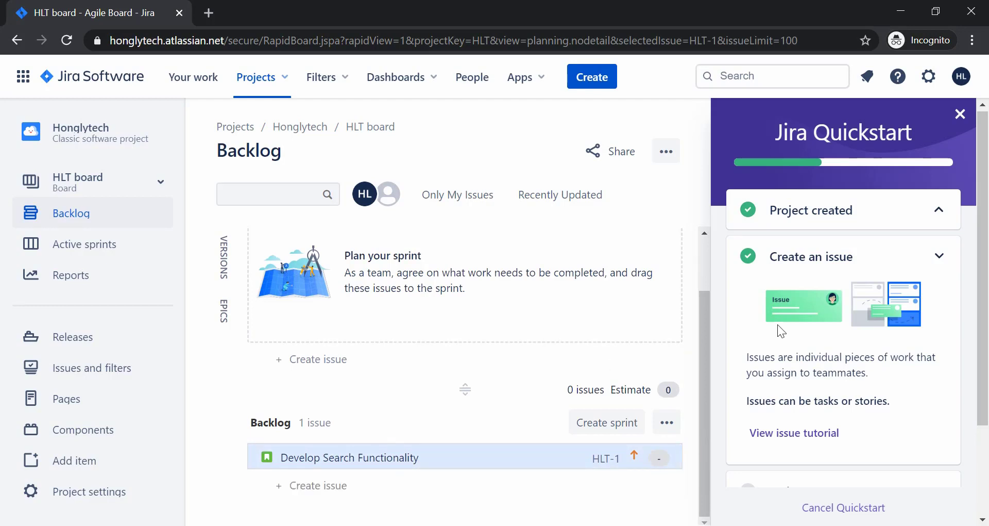
scroll(778, 324, down, 3)
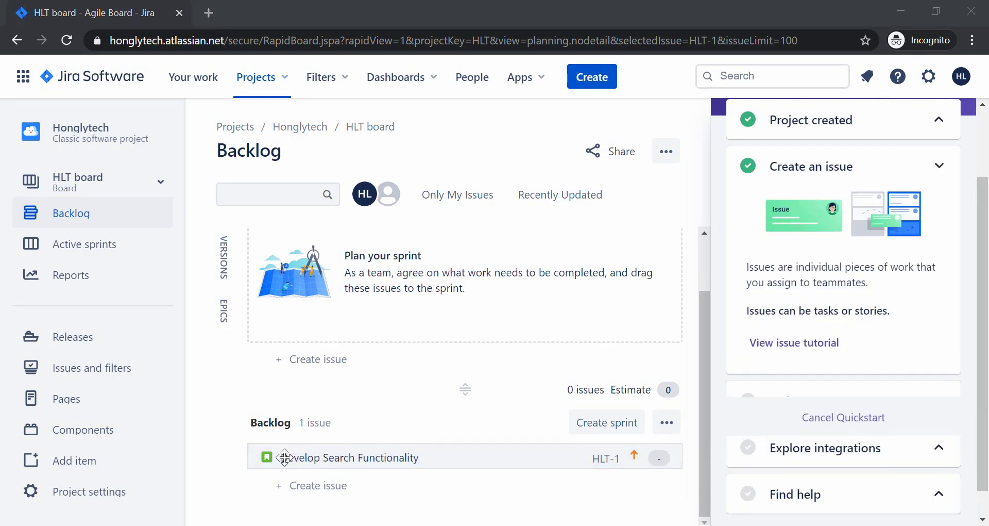
click(284, 457)
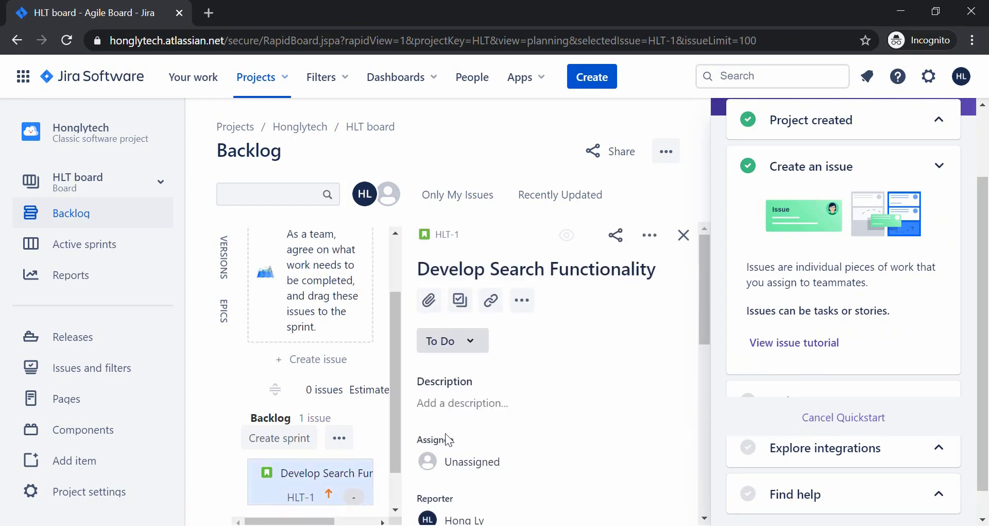
scroll(446, 439, down, 2)
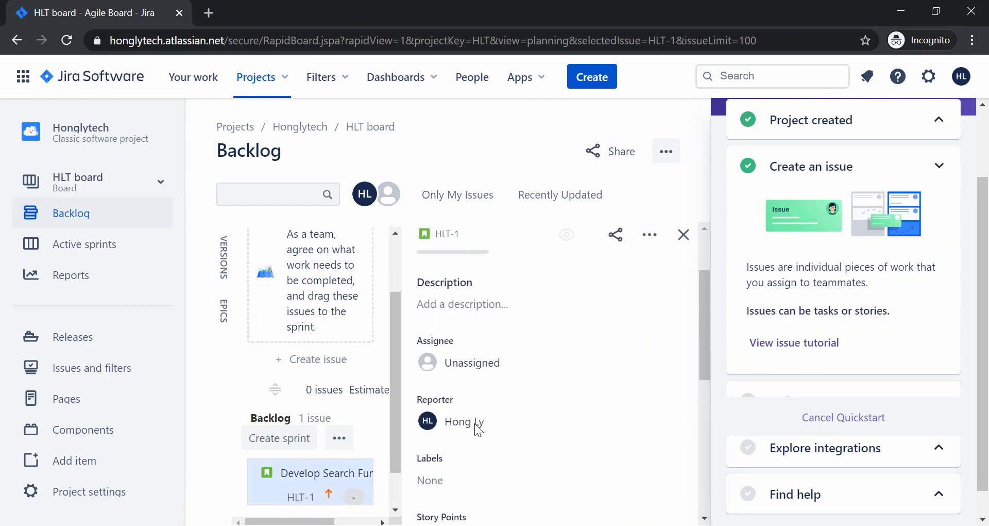
Save HLT-1's description 'As a user, I want the ability to search for specific information on the website.' and close the panel.
click(445, 302)
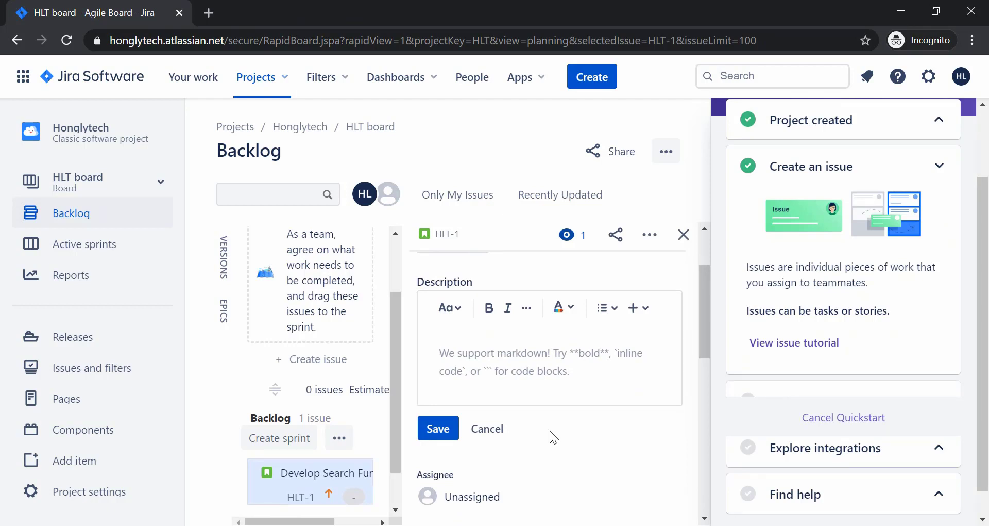
text(A)
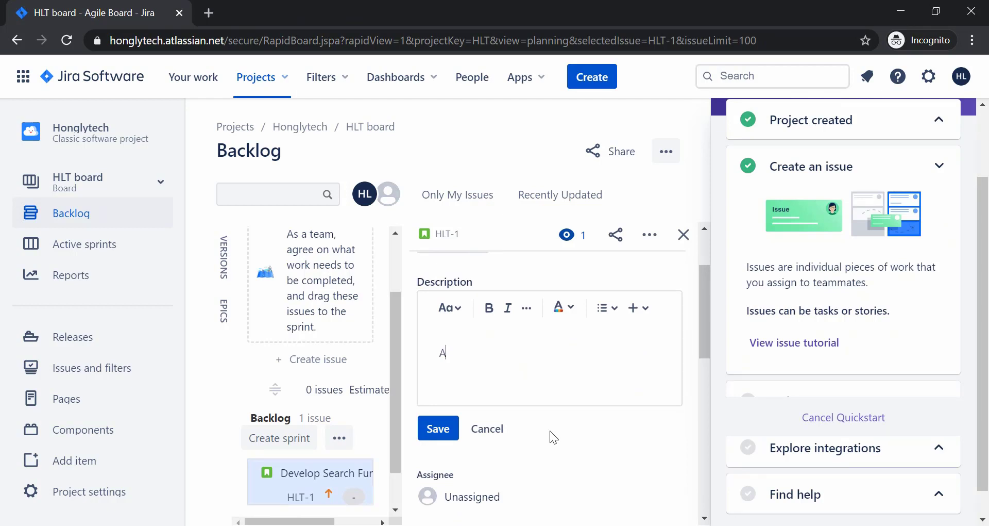
text(s a user, I w)
text(ant to have th)
key(BackSpace)
key(BackSpace)
text(the)
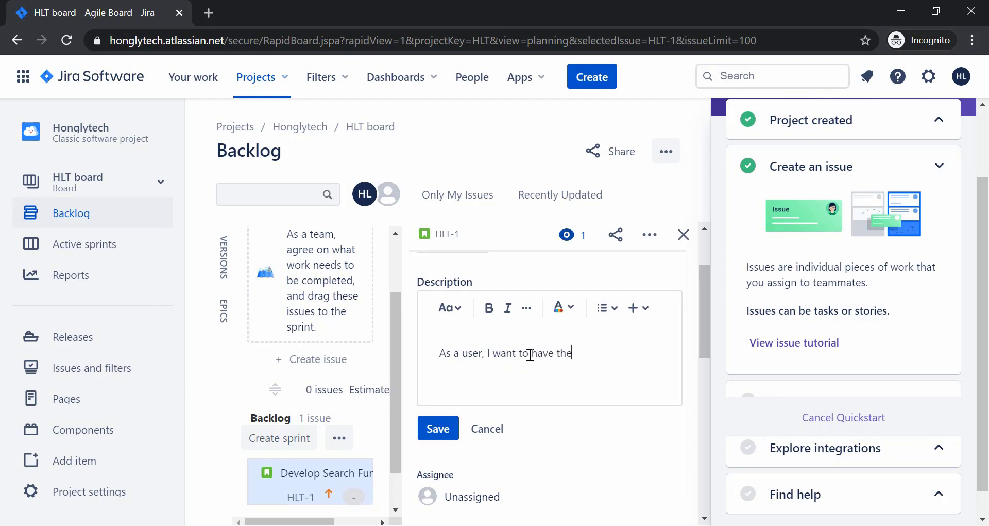
text( ability )
text(to sea)
key(BackSpace)
text(search for sp)
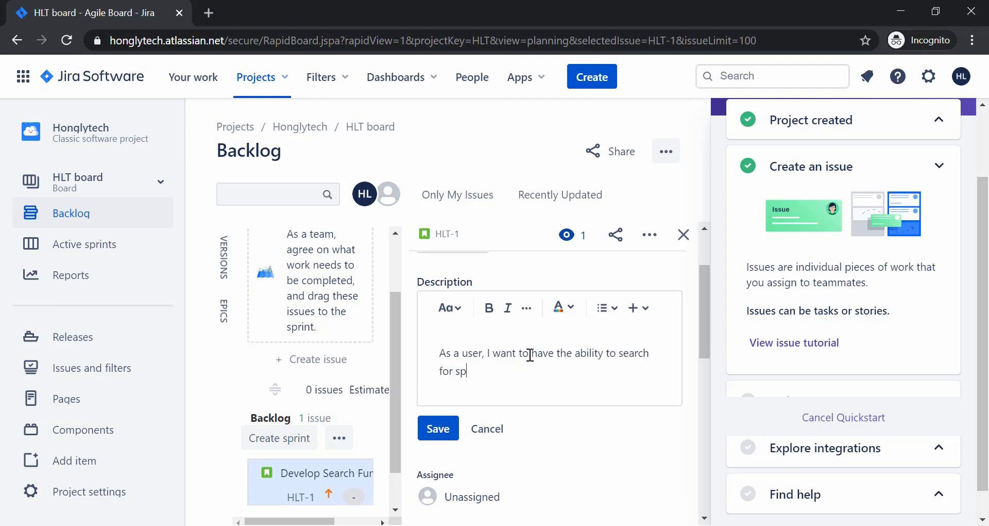
text(ecific informatioon on)
key(BackSpace)
key(BackSpace)
key(BackSpace)
key(BackSpace)
key(BackSpace)
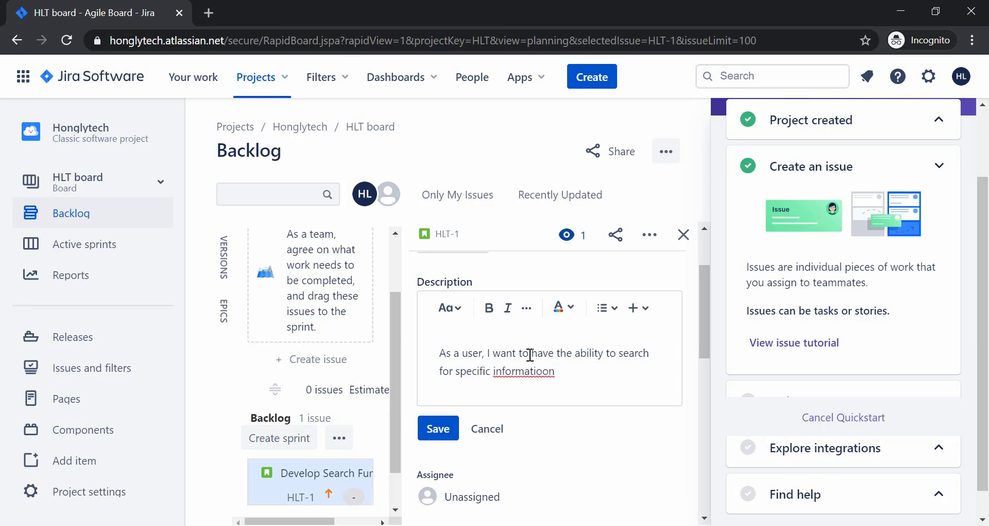
text(n on the website.)
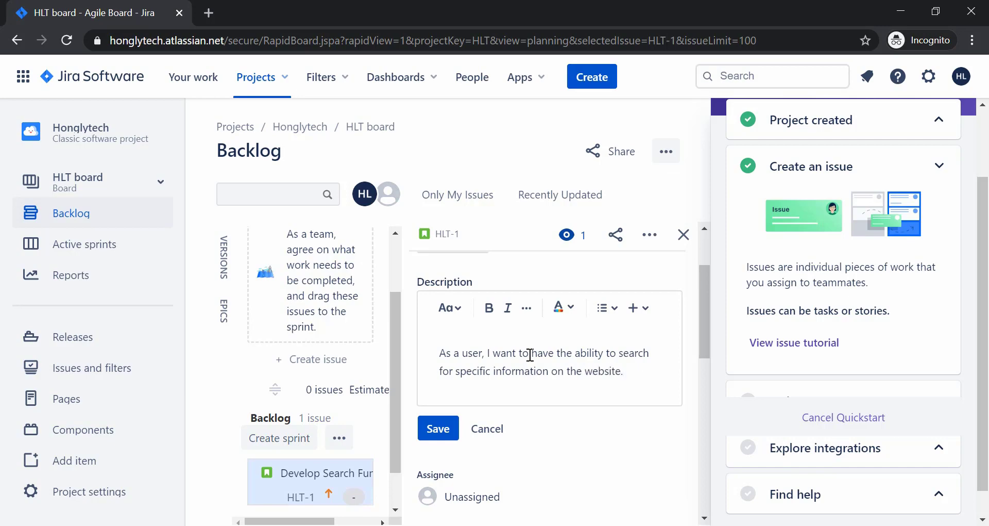
click(430, 433)
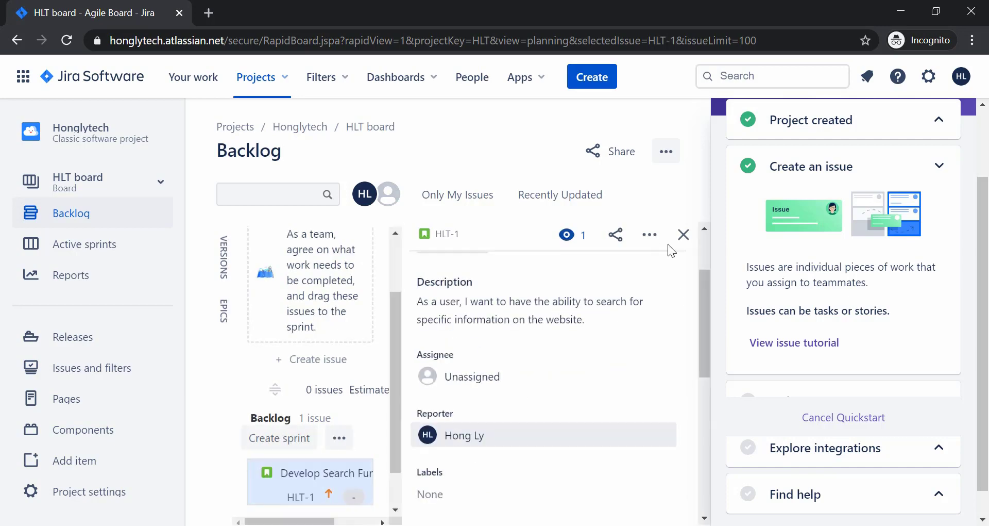
click(684, 236)
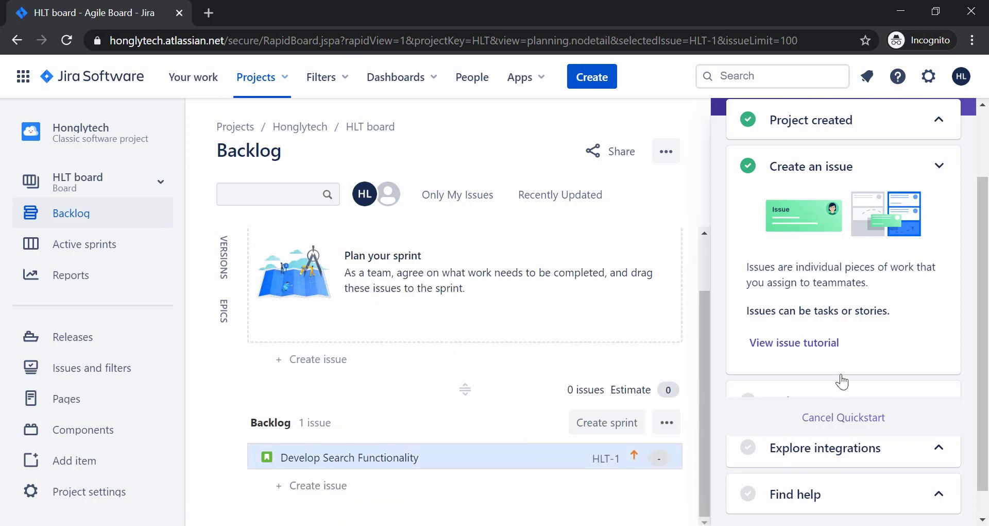
Zoom the page out to 90%, collapse the Create an issue guide card, and go to People.
key(ctrl+minus)
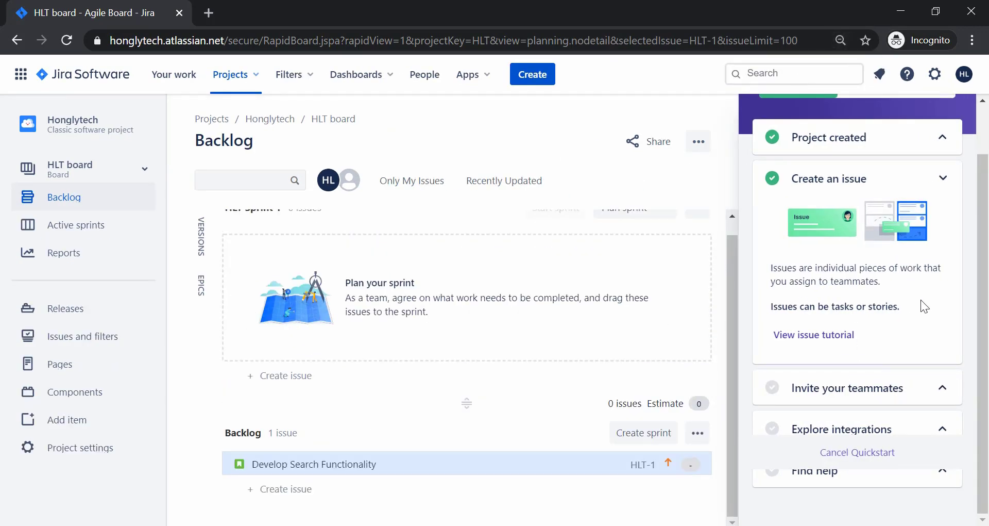
click(944, 178)
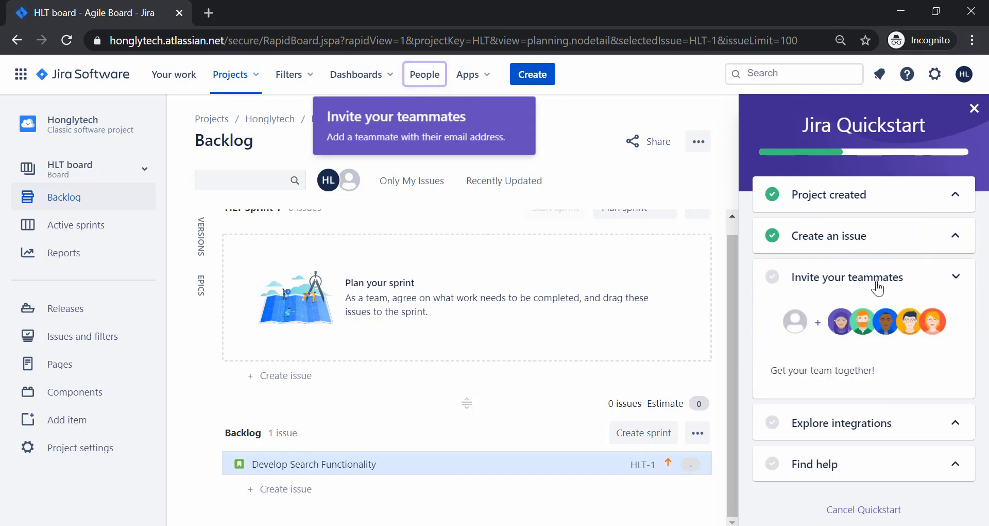
click(422, 78)
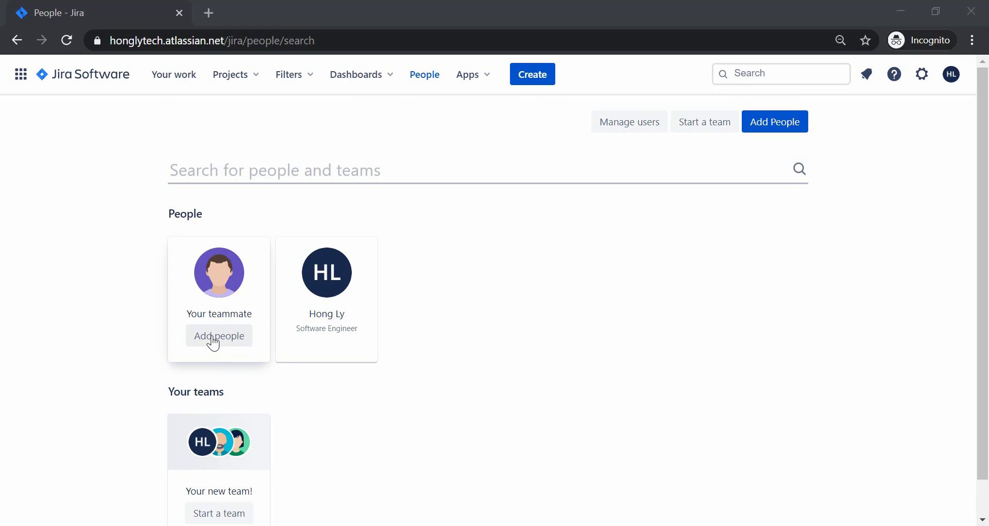
scroll(229, 332, down, 1)
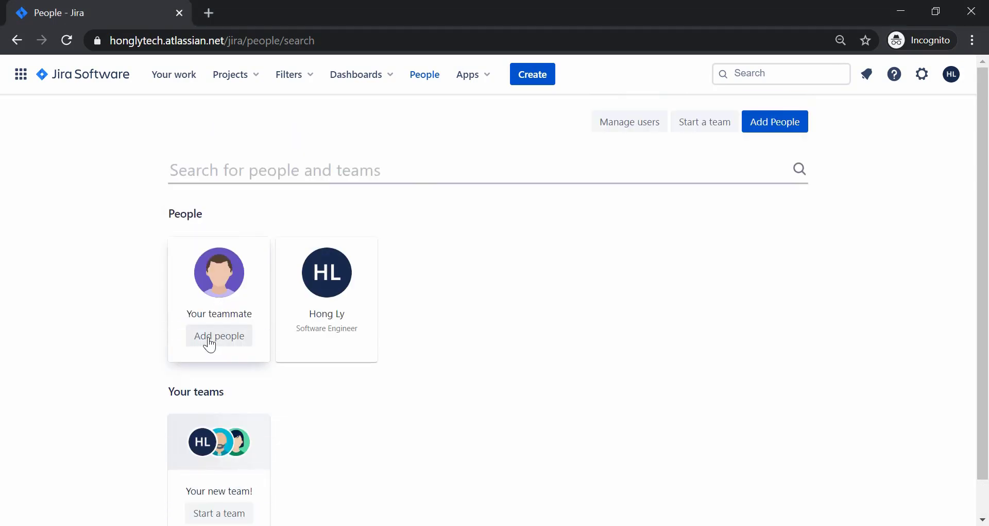
Invite the teammate by their e-mail address, then return to the HLT board backlog.
click(209, 340)
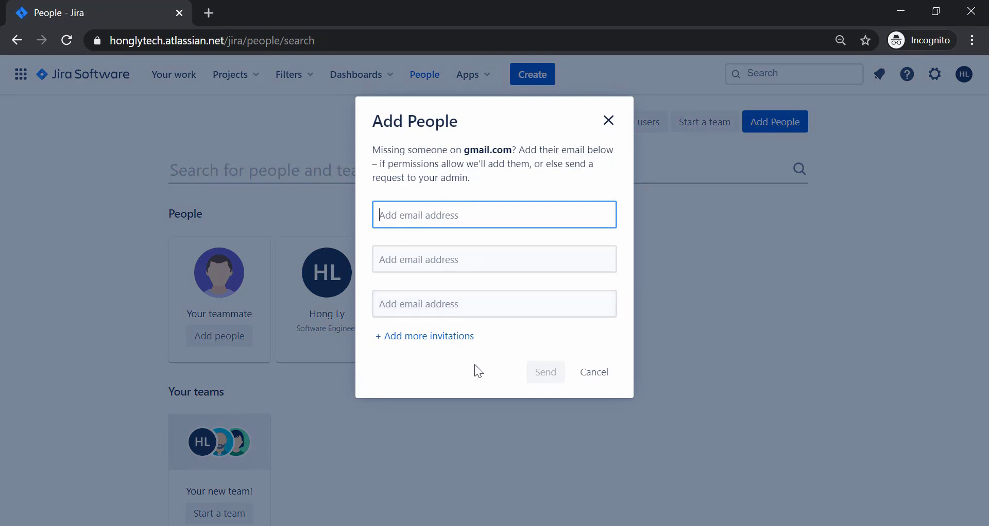
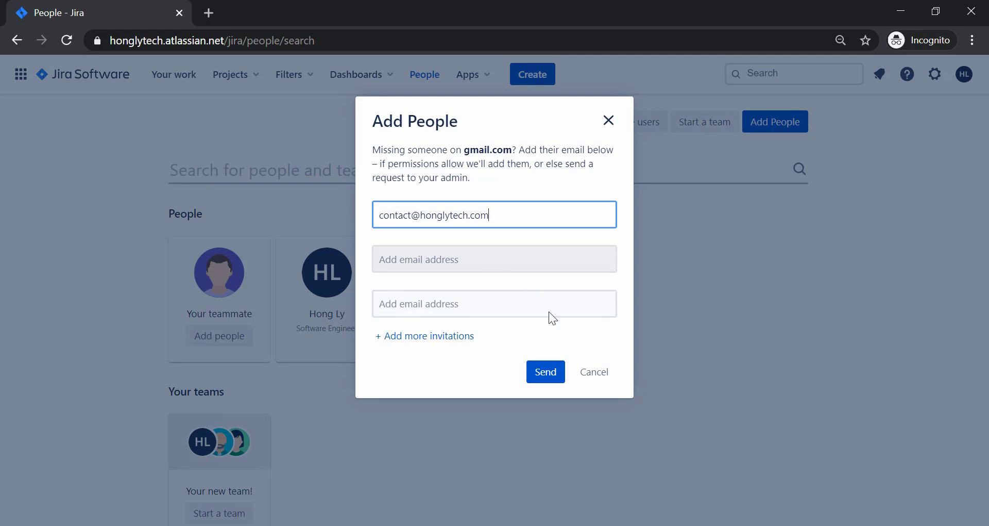
click(541, 379)
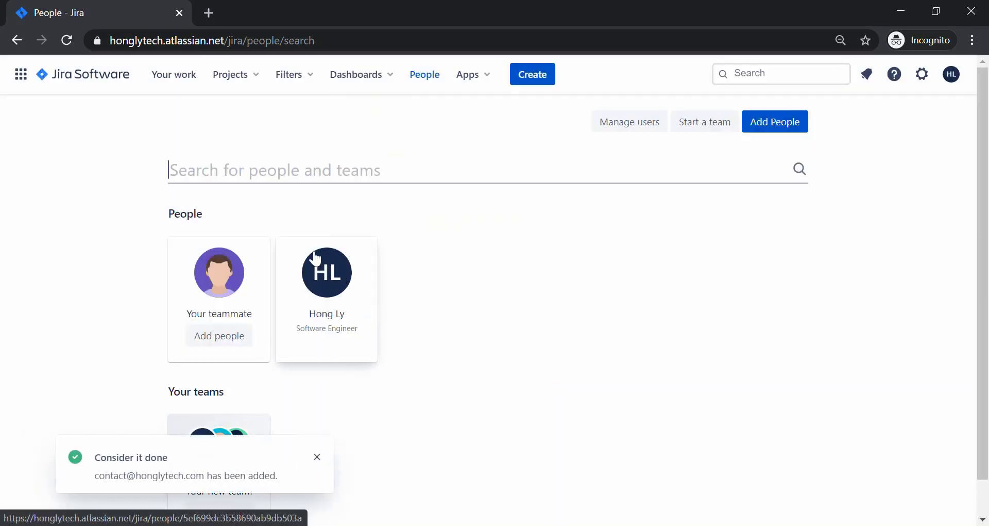
click(16, 44)
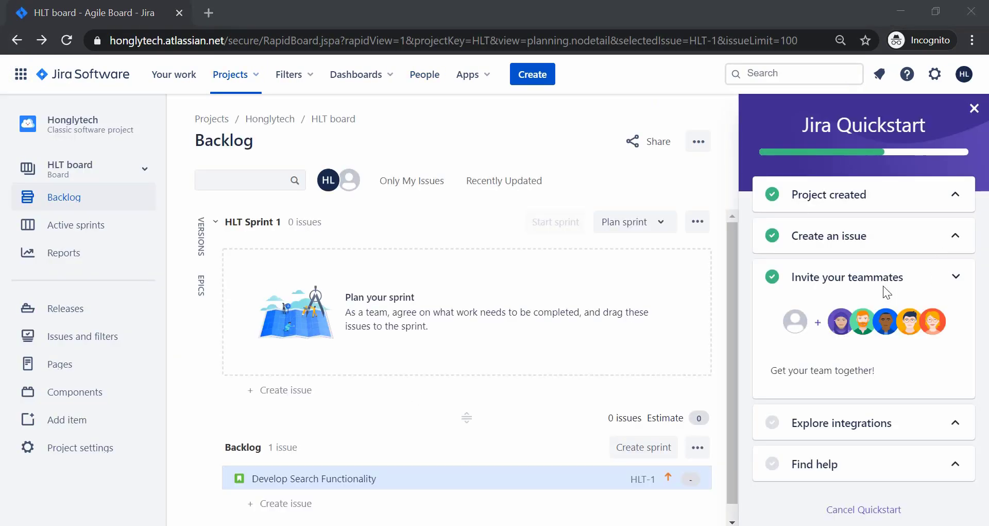
Expand and collapse the integrations and find help sections of the Quickstart checklist.
click(877, 422)
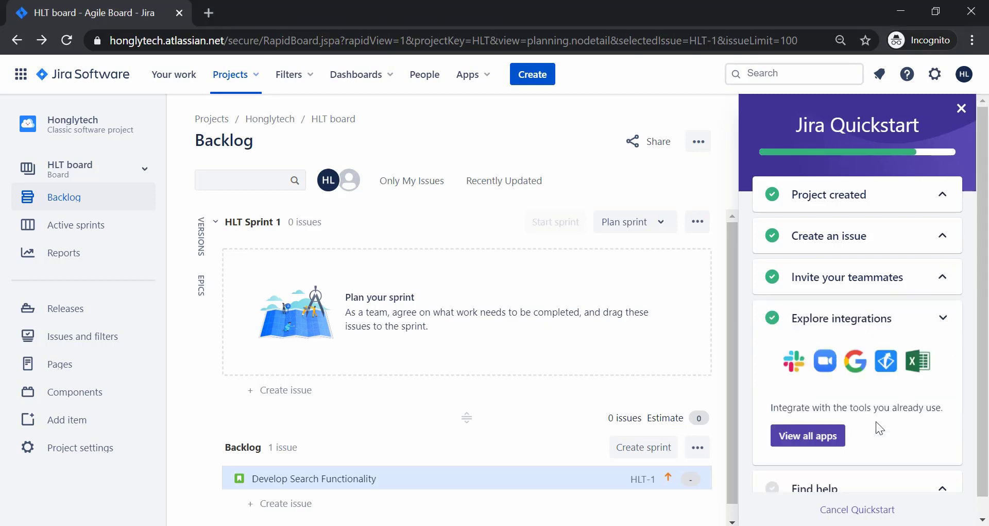
scroll(876, 421, down, 1)
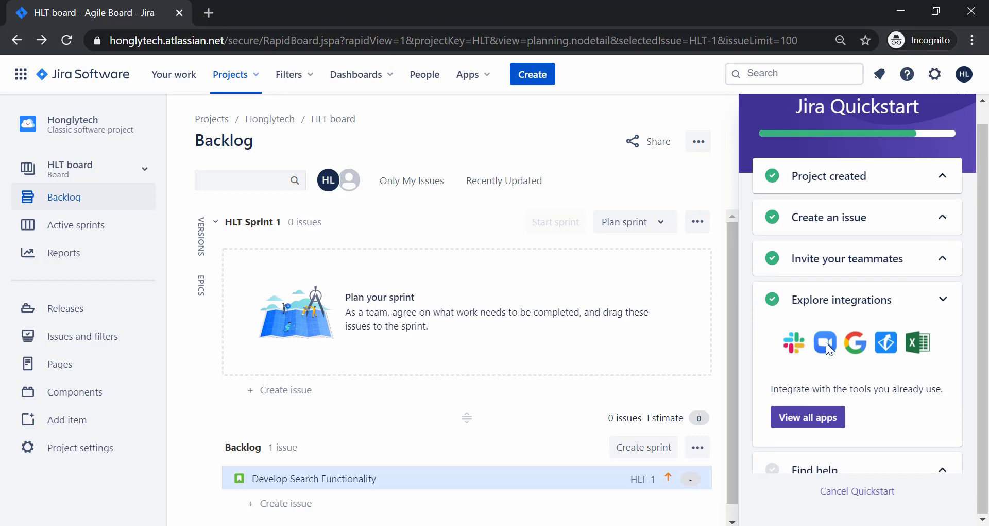
click(916, 308)
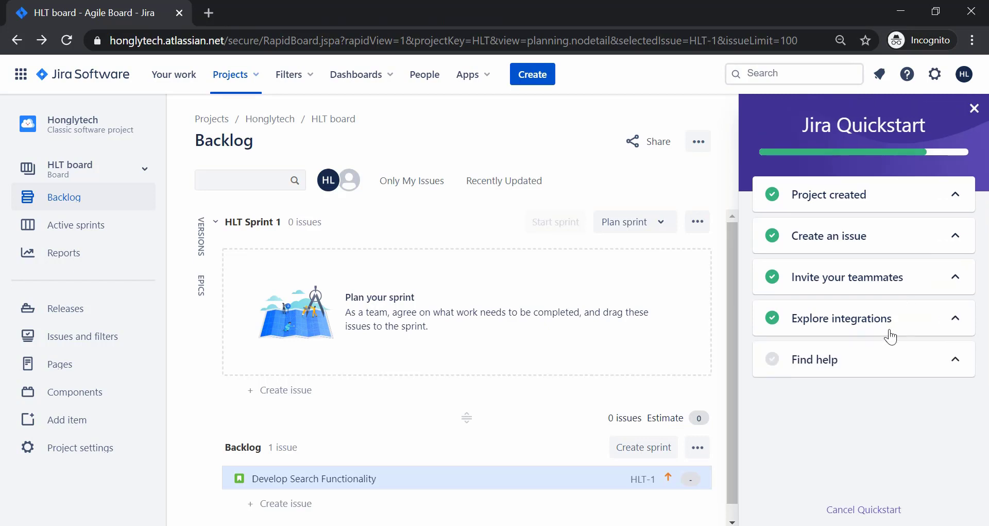
click(858, 362)
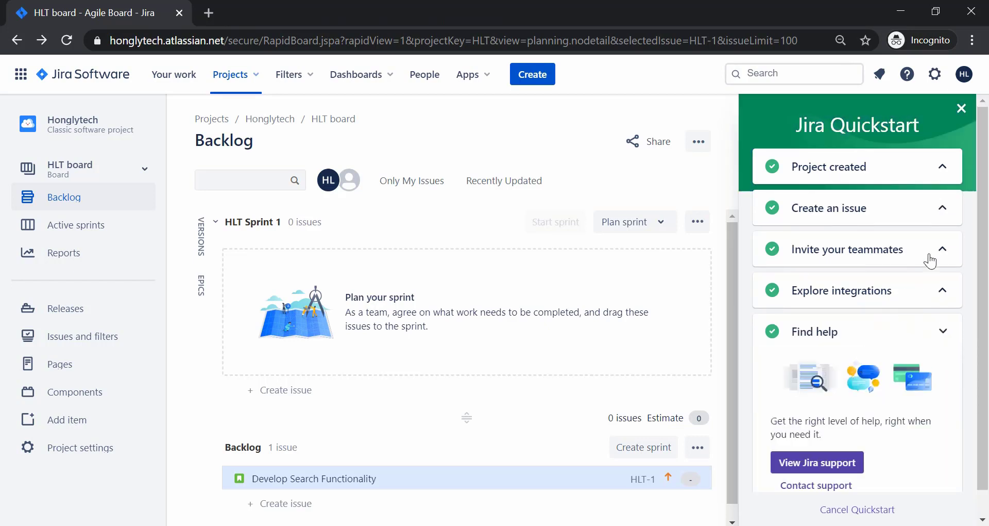
Close the Jira Quickstart panel and select the Develop Search Functionality issue in the backlog.
click(962, 109)
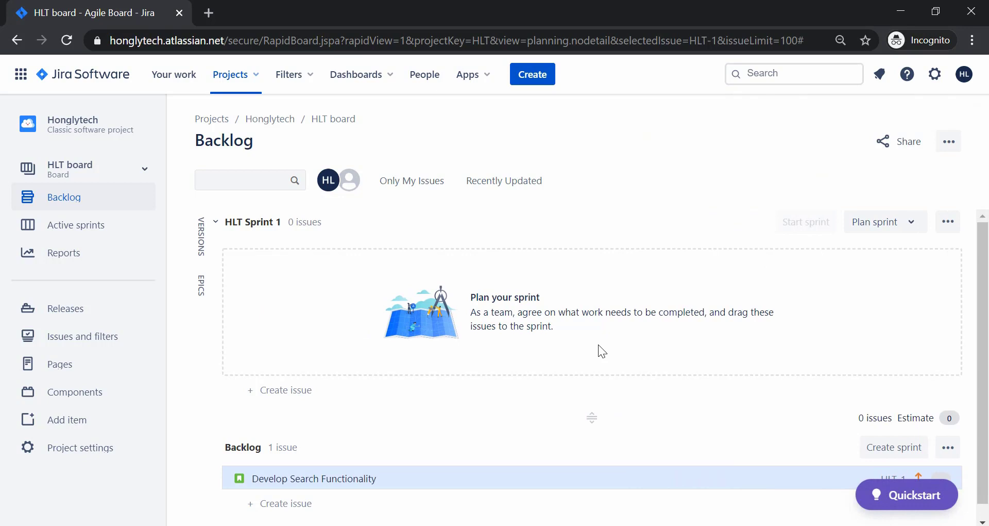
scroll(599, 345, down, 1)
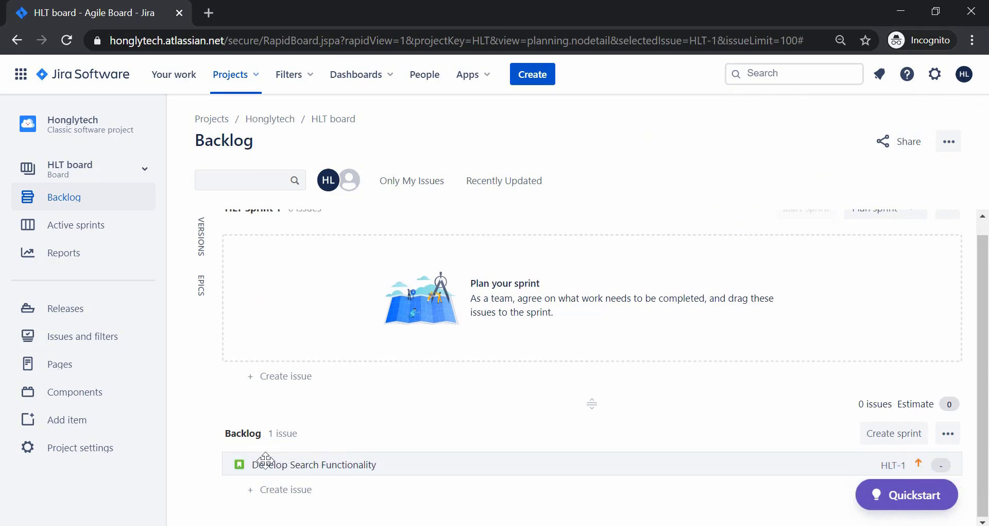
click(323, 464)
scroll(382, 423, up, 1)
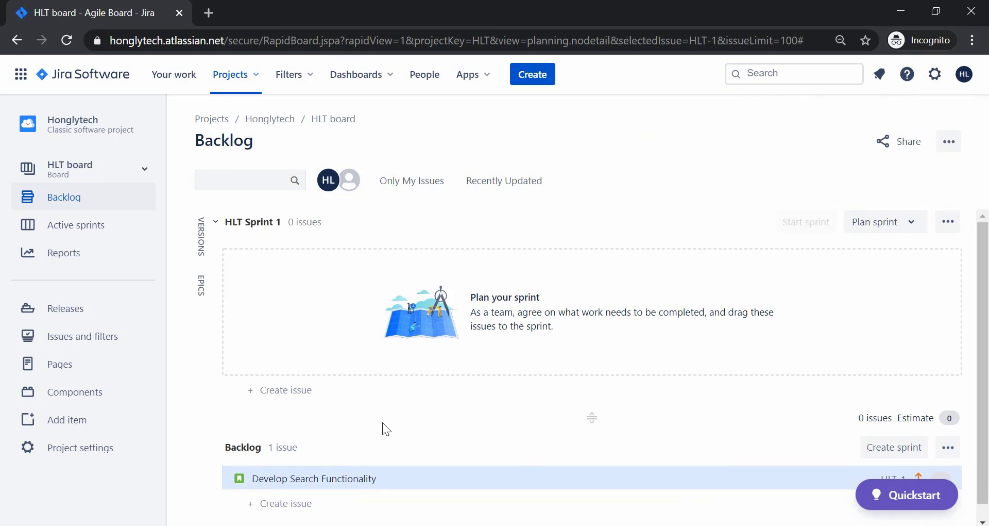
scroll(382, 423, down, 1)
Create a Story titled 'Build About Page' in the backlog, which becomes HLT-2.
click(278, 489)
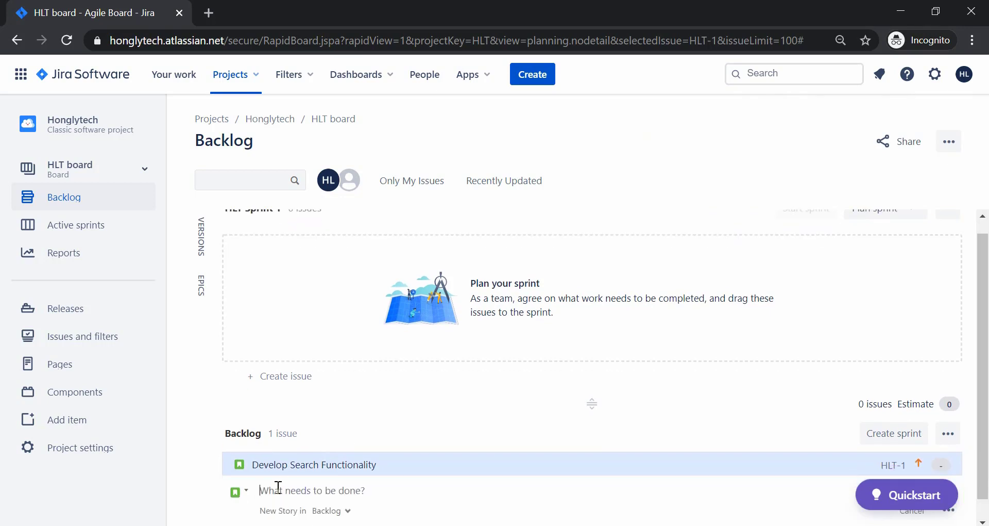
scroll(370, 372, down, 1)
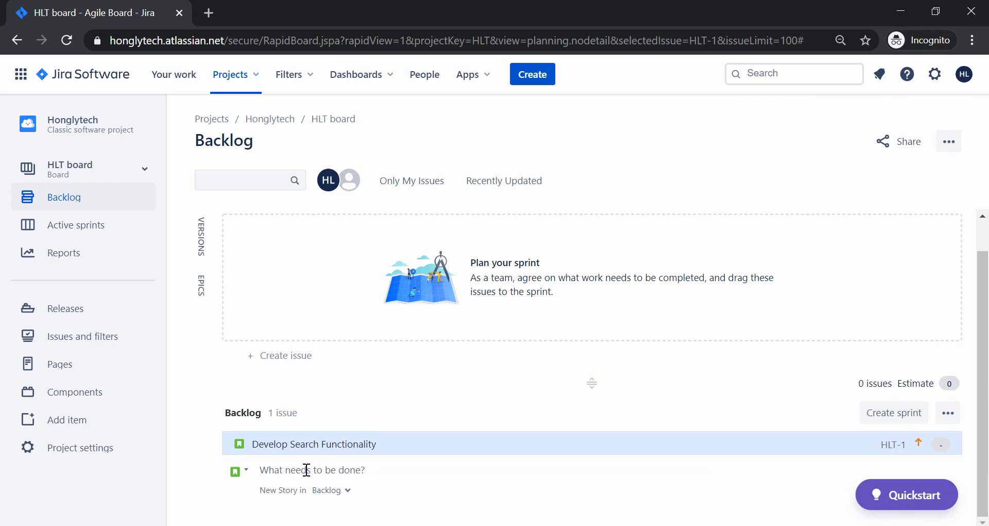
text(Build About Ppage)
key(BackSpace)
key(BackSpace)
key(BackSpace)
key(BackSpace)
text(age)
click(237, 490)
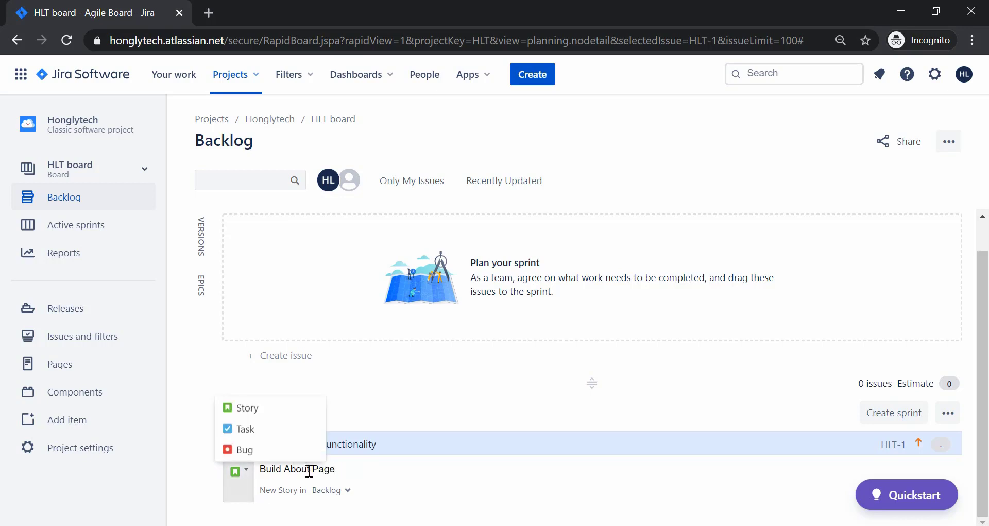
drag(309, 470, 270, 472)
click(239, 471)
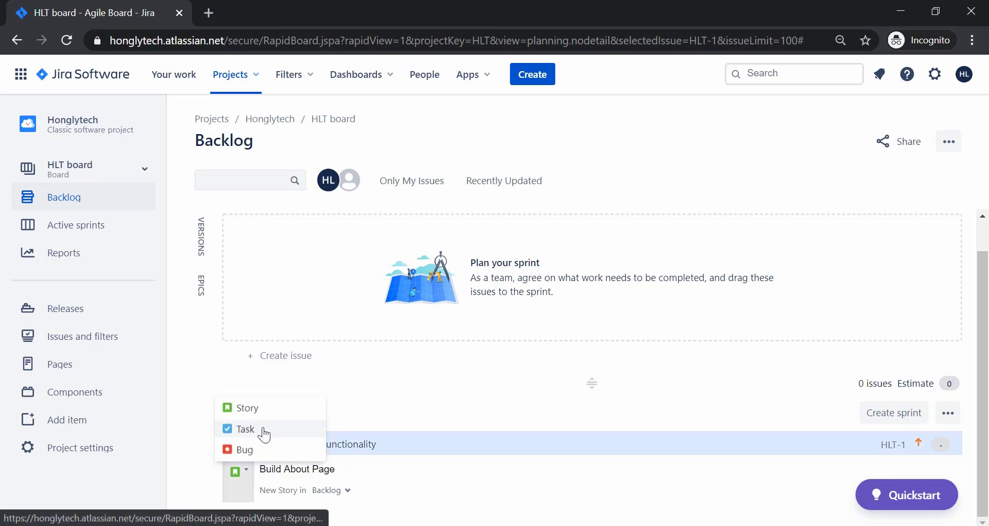
click(414, 471)
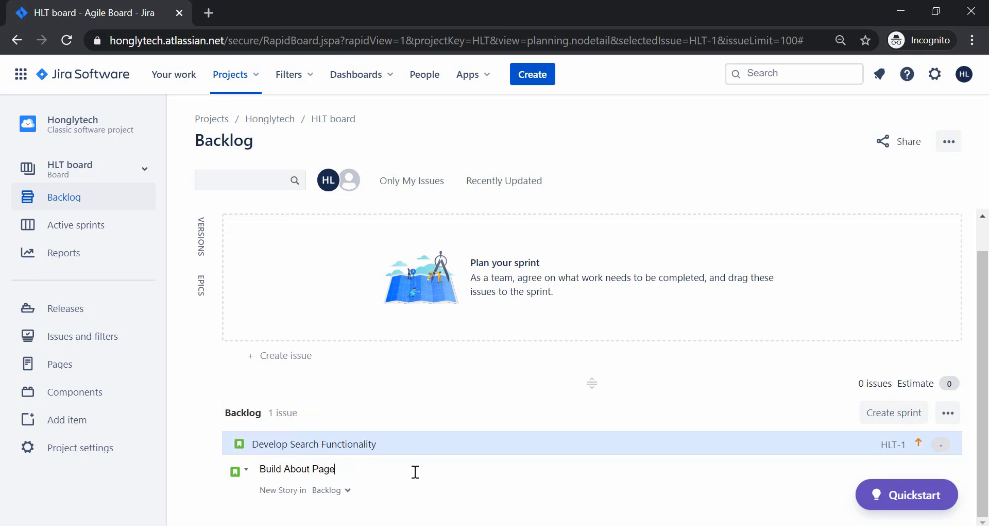
key(Return)
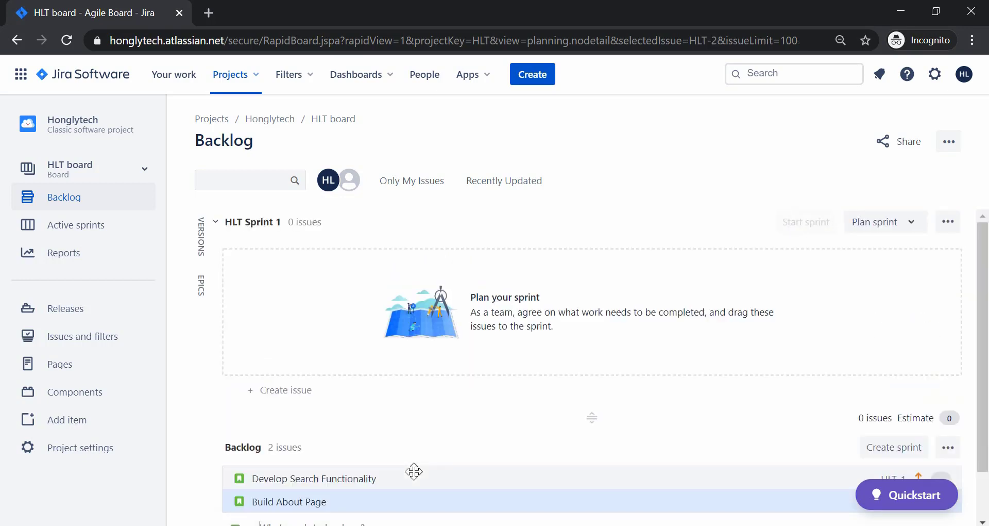
scroll(292, 479, down, 1)
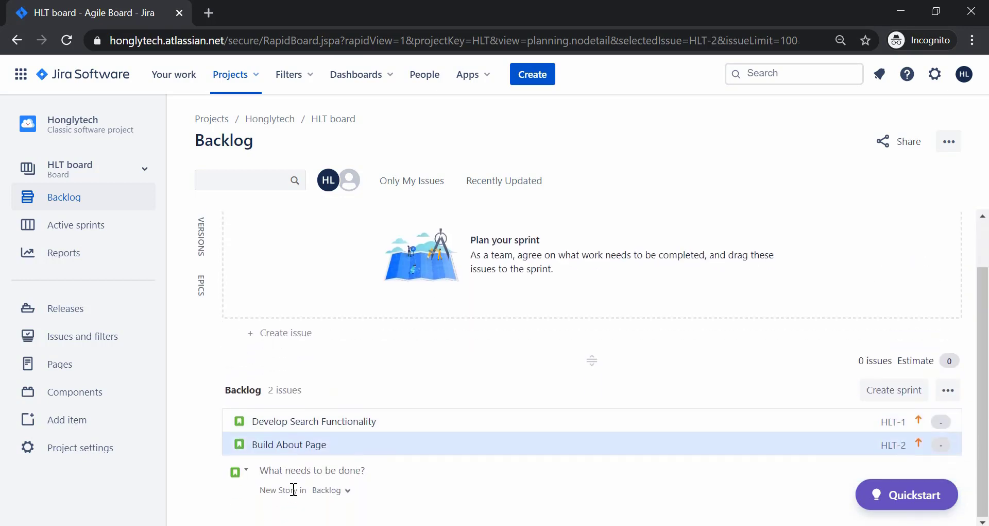
click(250, 452)
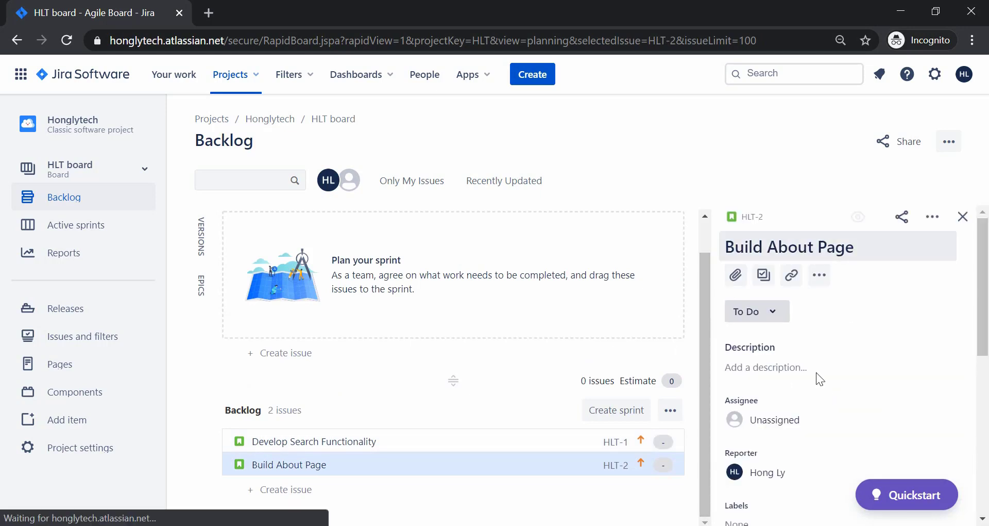
scroll(816, 372, down, 1)
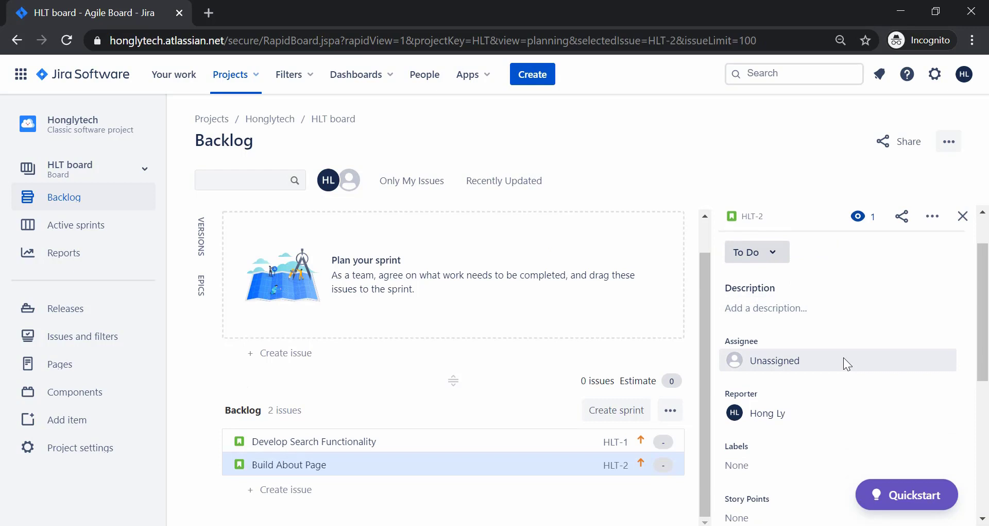
scroll(844, 359, down, 1)
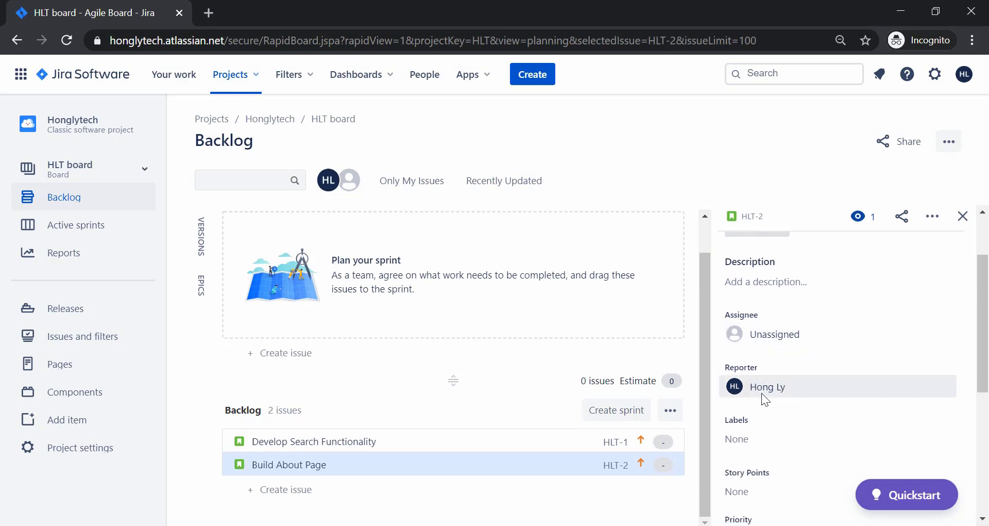
scroll(753, 333, down, 3)
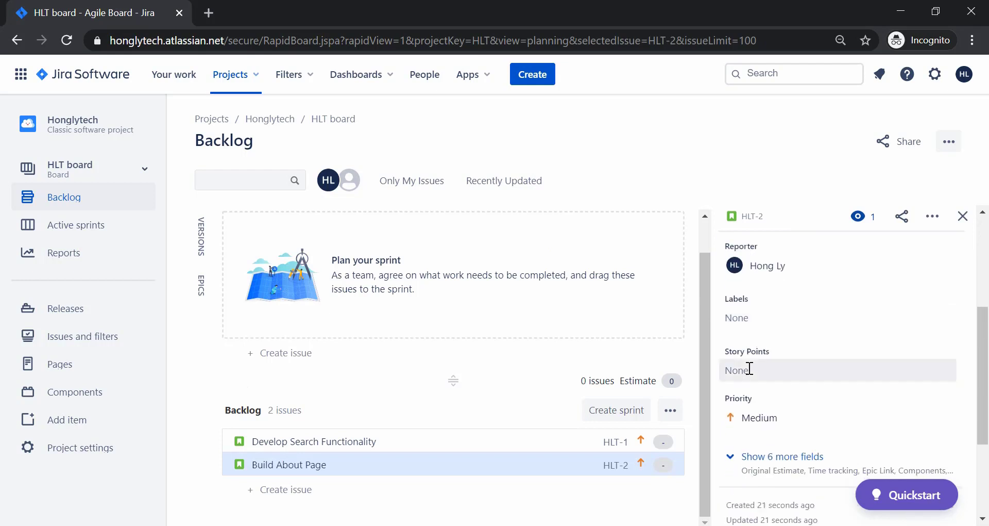
scroll(752, 360, down, 3)
scroll(752, 361, up, 5)
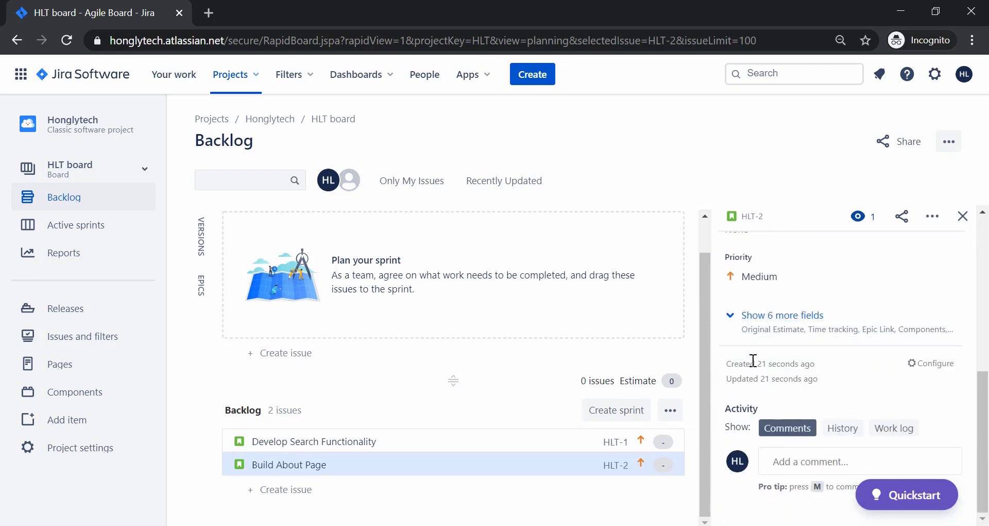
click(962, 217)
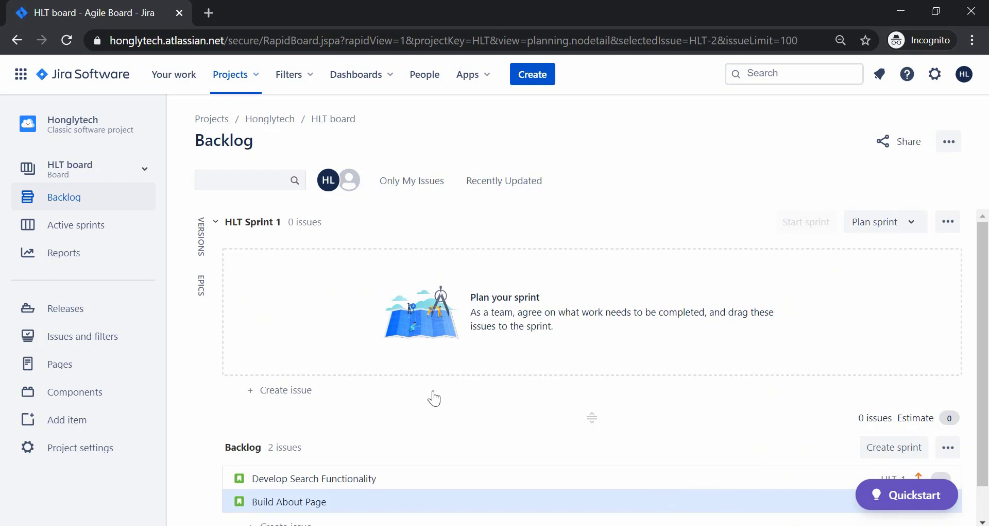
Create an empty HLT Sprint 2 below HLT Sprint 1 in the backlog.
drag(245, 223, 292, 216)
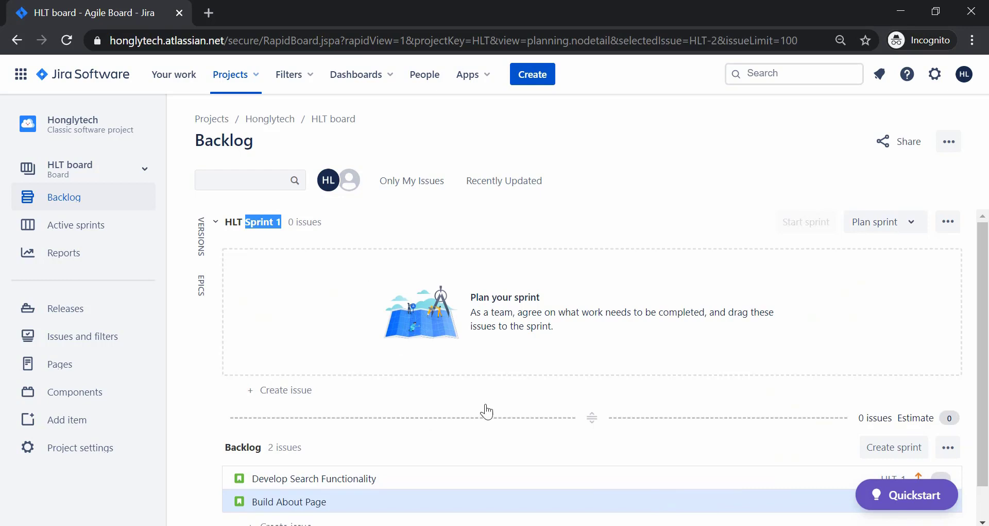
scroll(399, 448, down, 1)
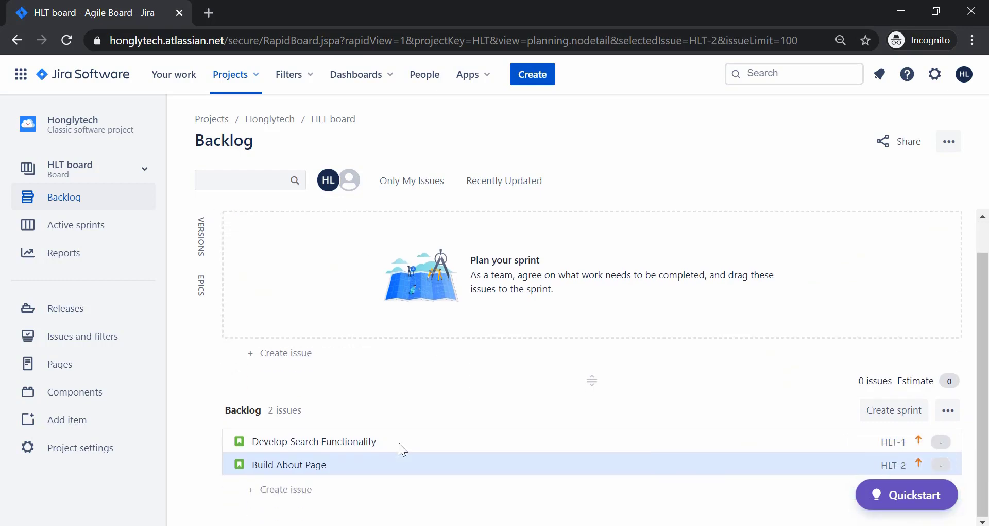
scroll(399, 442, up, 1)
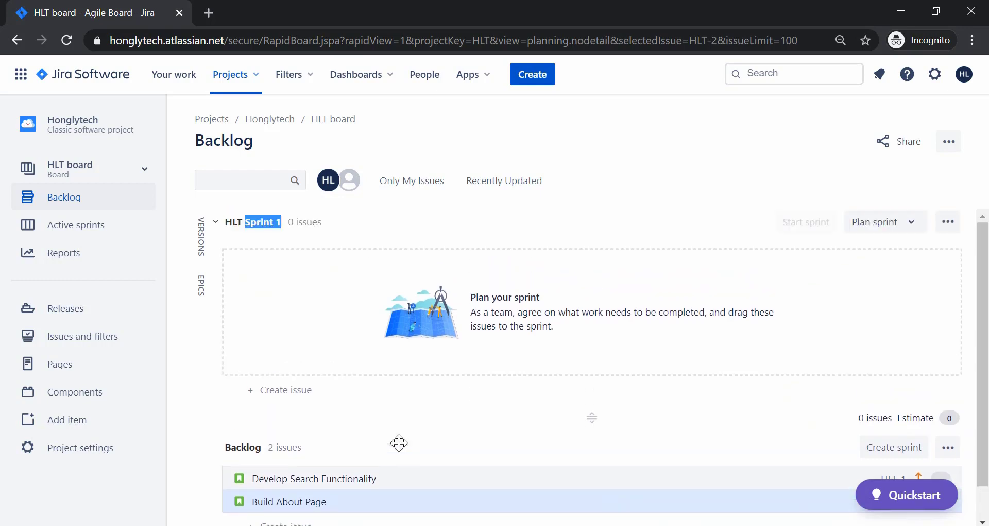
scroll(400, 443, down, 1)
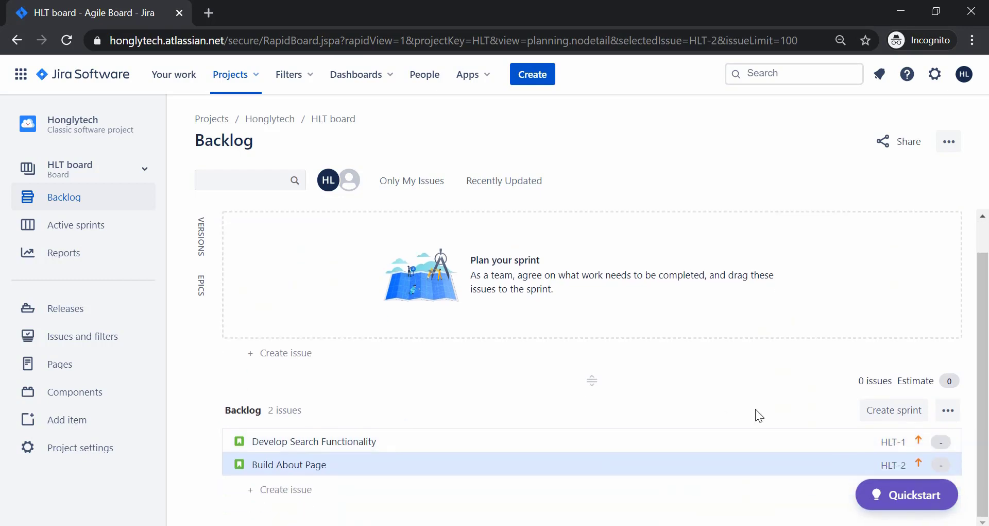
click(879, 411)
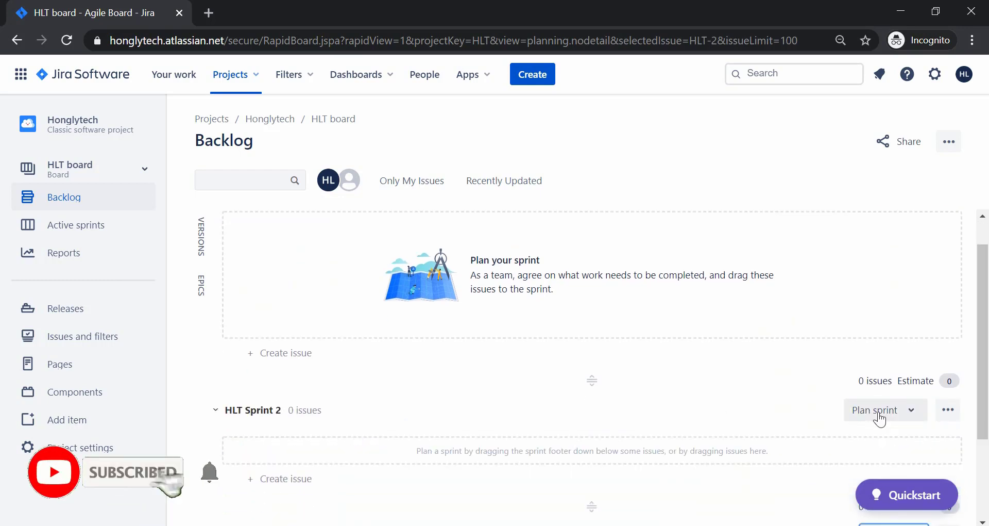
scroll(543, 428, down, 3)
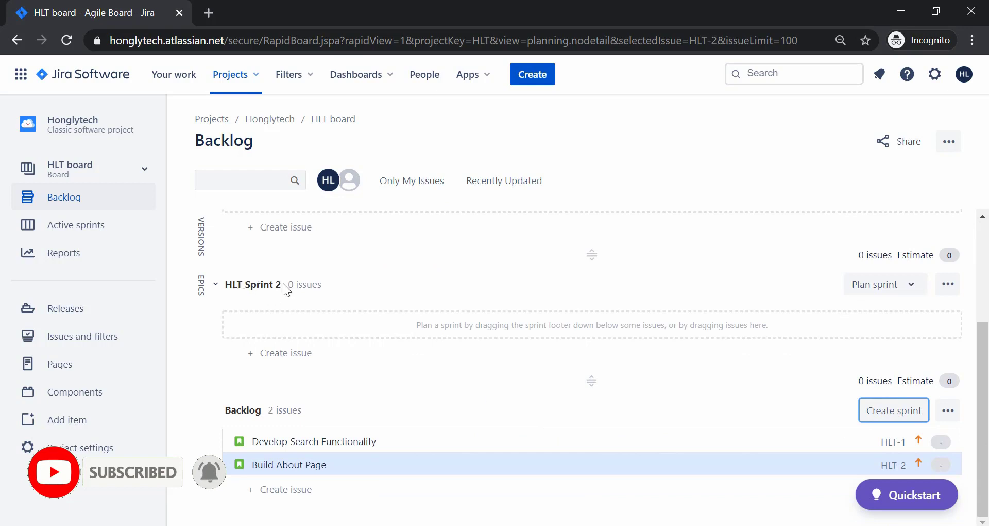
scroll(326, 289, up, 4)
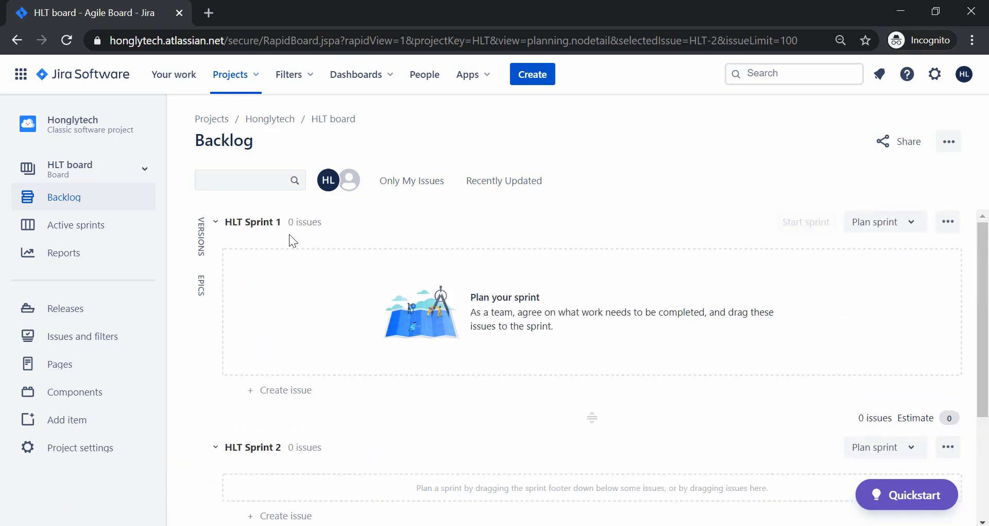
click(950, 223)
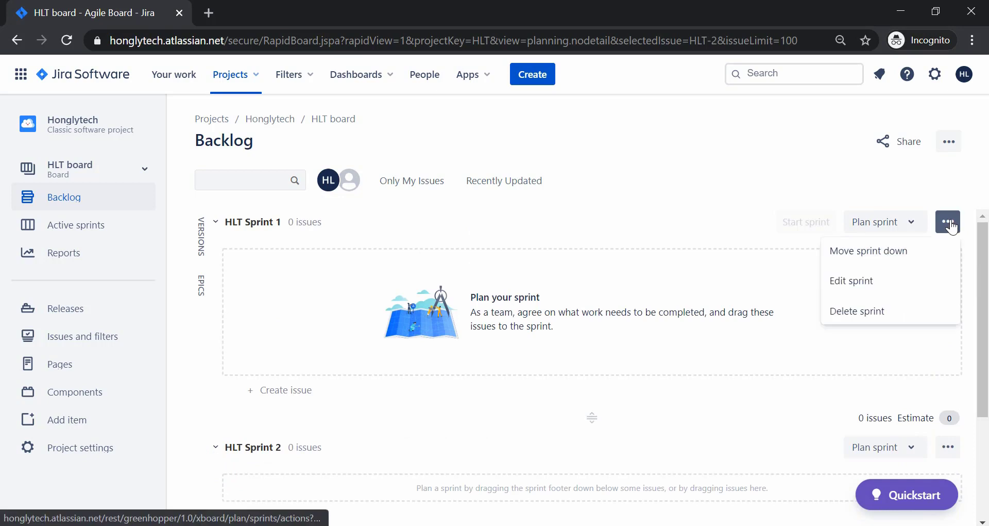
click(847, 281)
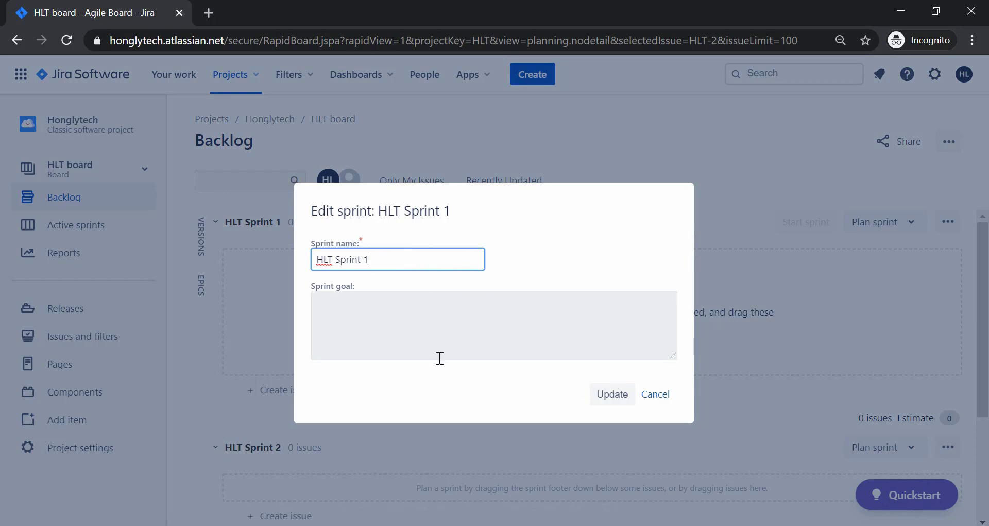
key(BackSpace)
text(One)
key(BackSpace)
key(BackSpace)
key(BackSpace)
text(0)
key(BackSpace)
text(1)
click(515, 325)
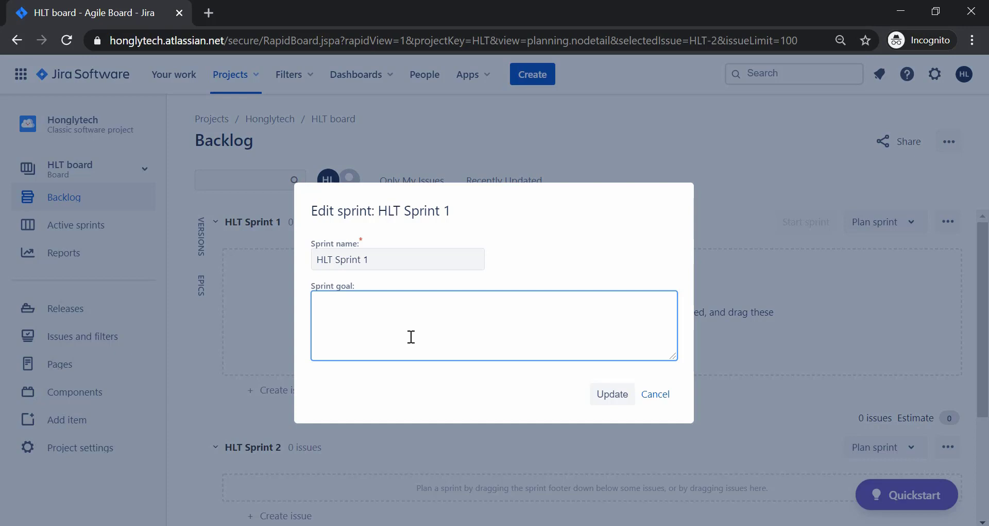
click(655, 395)
scroll(382, 407, down, 3)
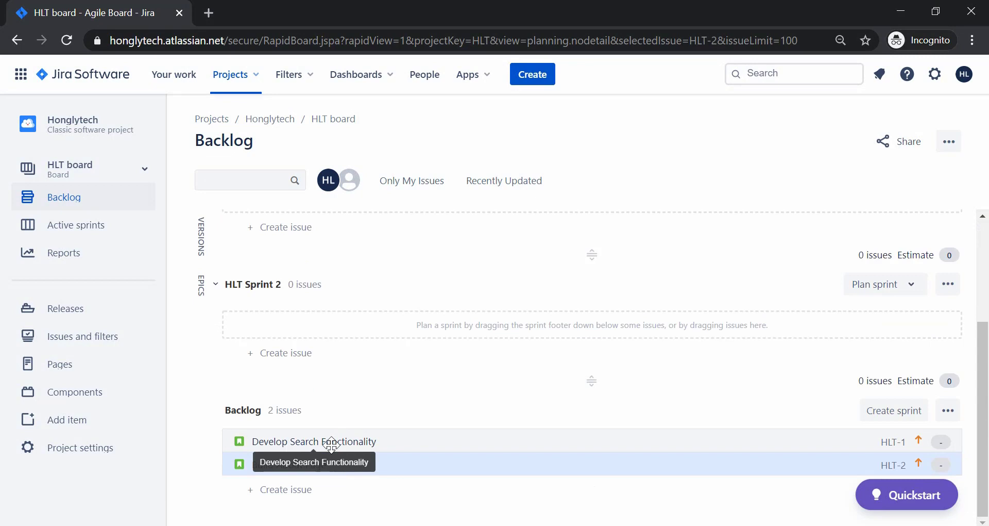
scroll(330, 445, up, 3)
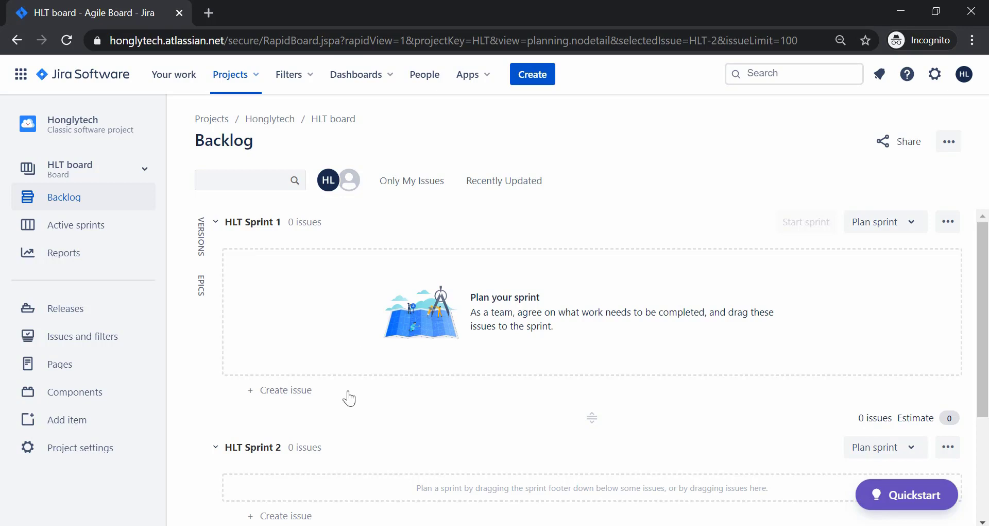
scroll(347, 398, down, 3)
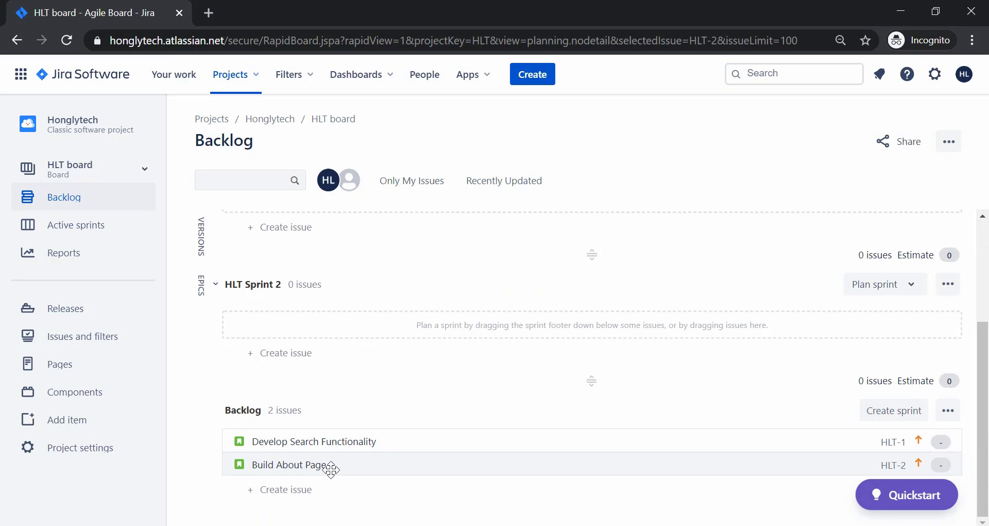
scroll(331, 469, up, 3)
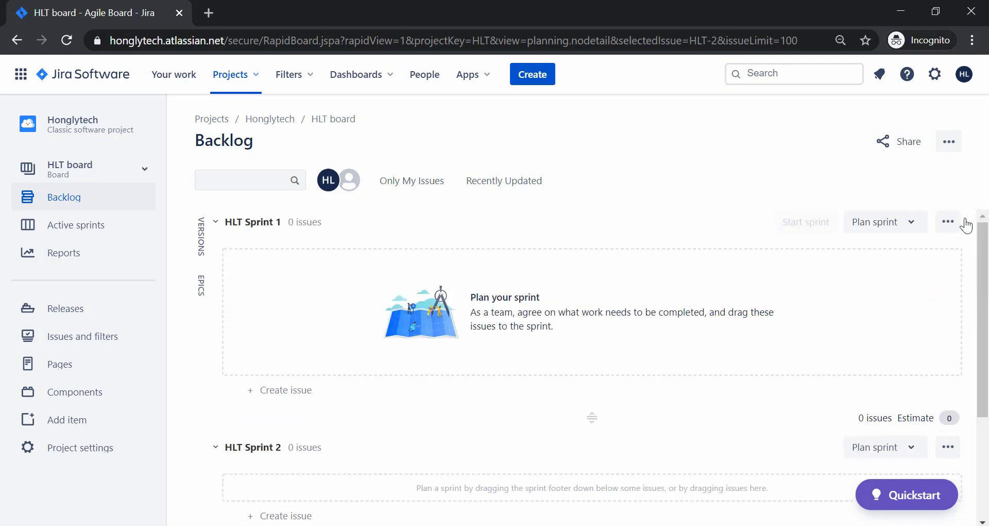
Edit HLT Sprint 1 so its sprint goal reads 'To deliver search function.'.
click(950, 223)
click(850, 282)
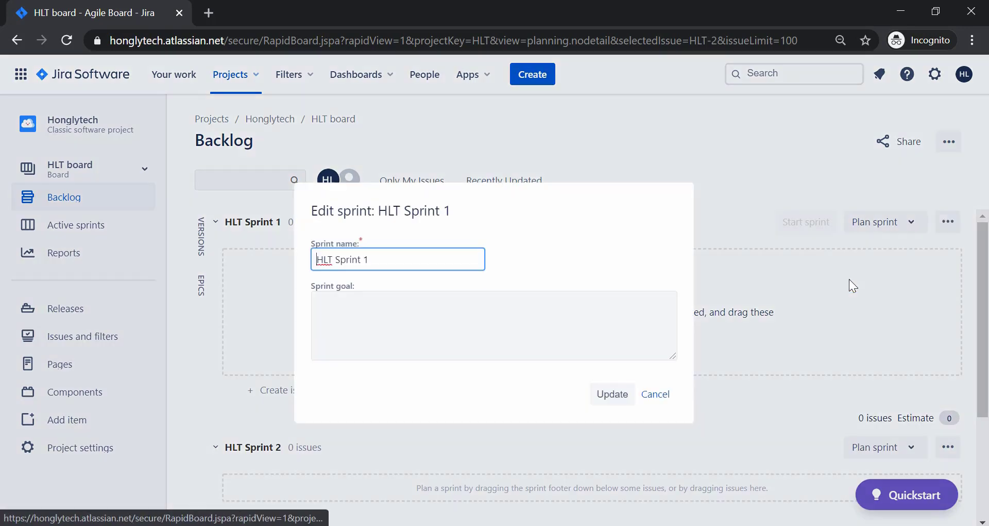
click(354, 318)
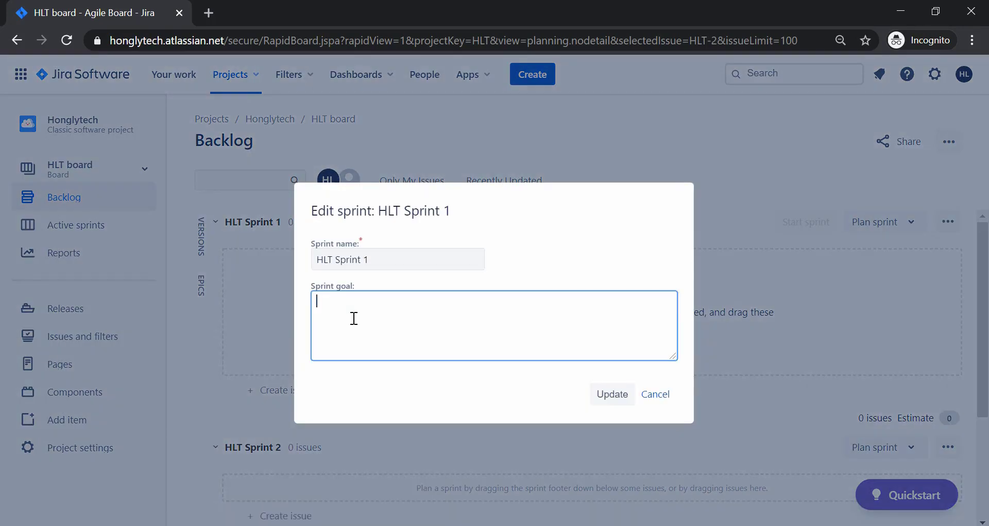
text(To deliver search functiono)
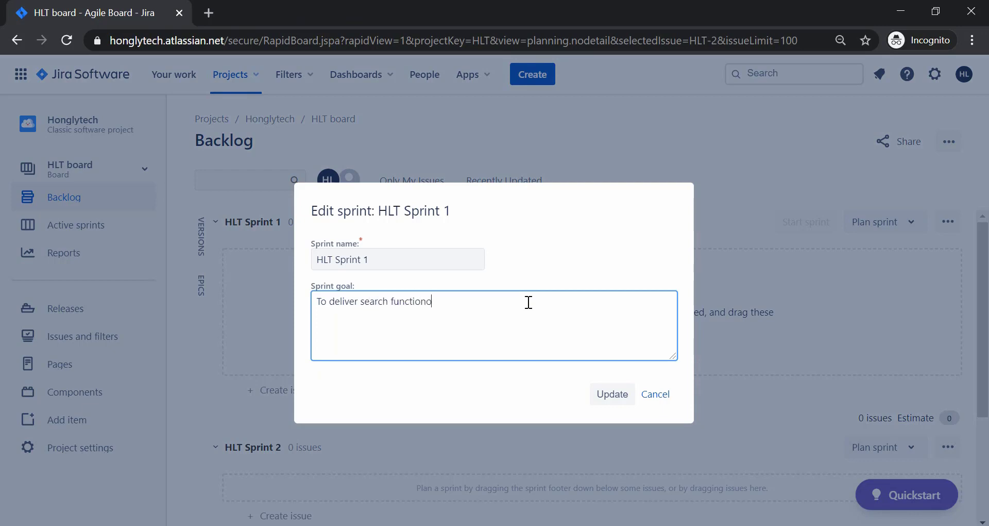
click(604, 399)
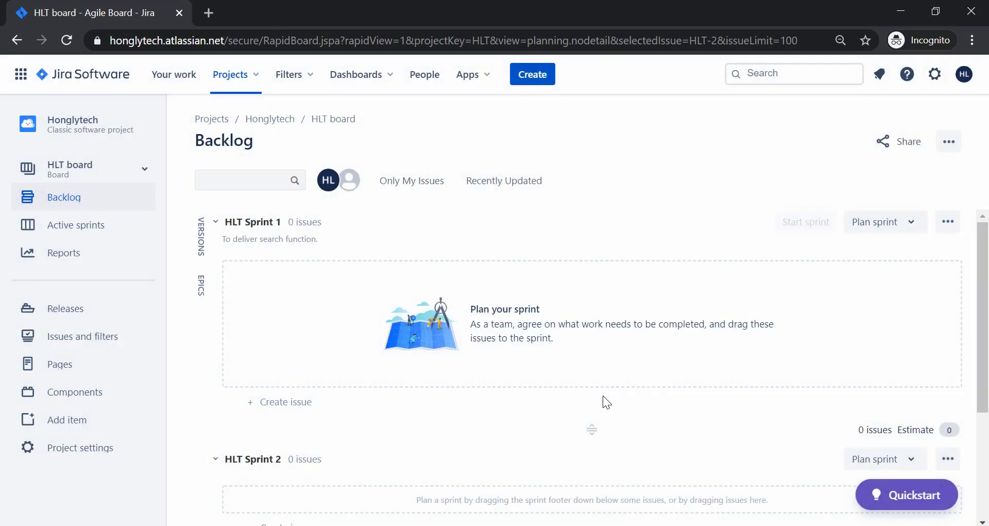
scroll(625, 408, down, 3)
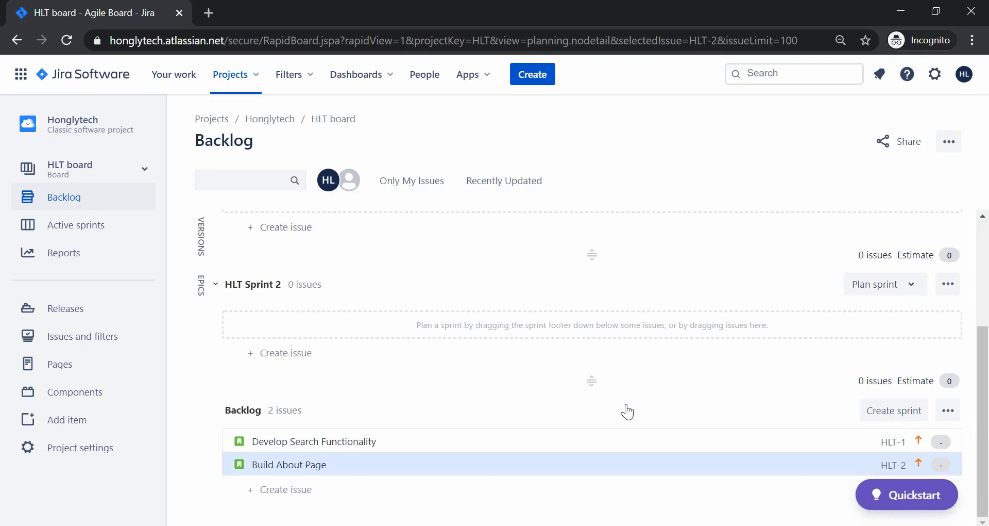
Drag HLT-1 Develop Search Functionality into HLT Sprint 1 and dismiss the start-your-sprint tip.
click(420, 469)
drag(358, 443, 360, 316)
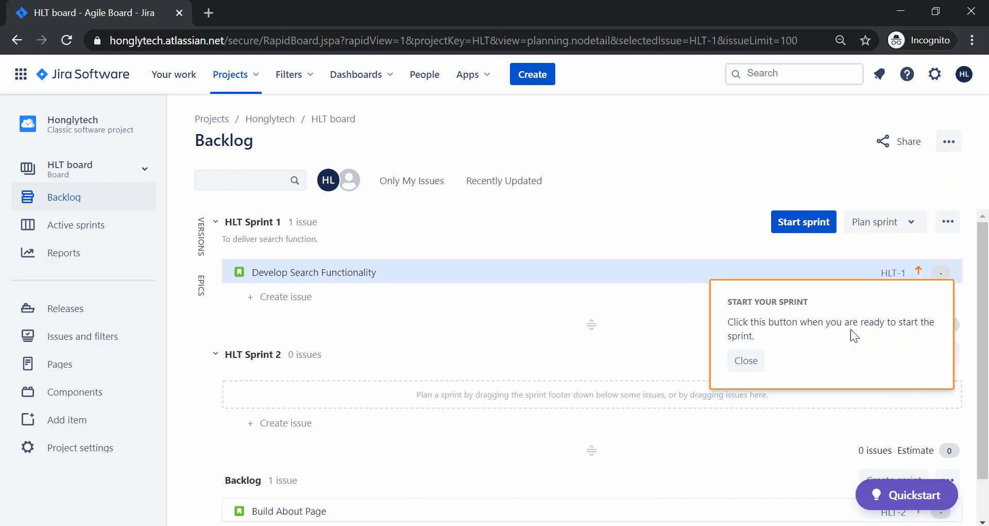
click(747, 362)
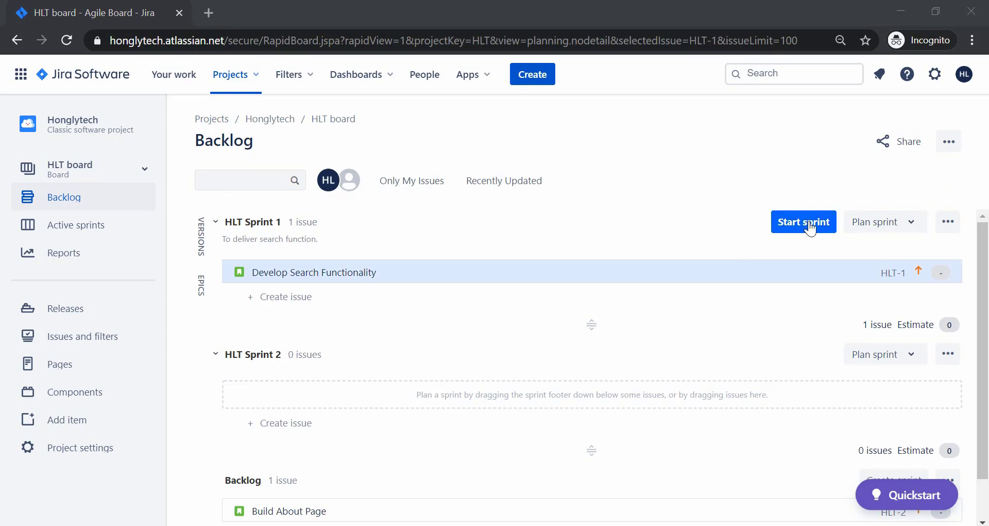
scroll(531, 355, down, 1)
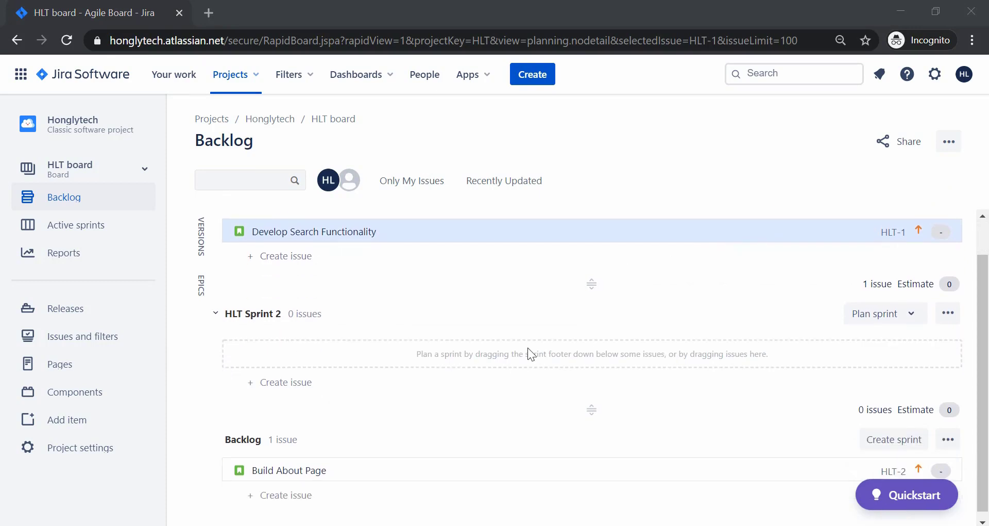
scroll(531, 354, up, 1)
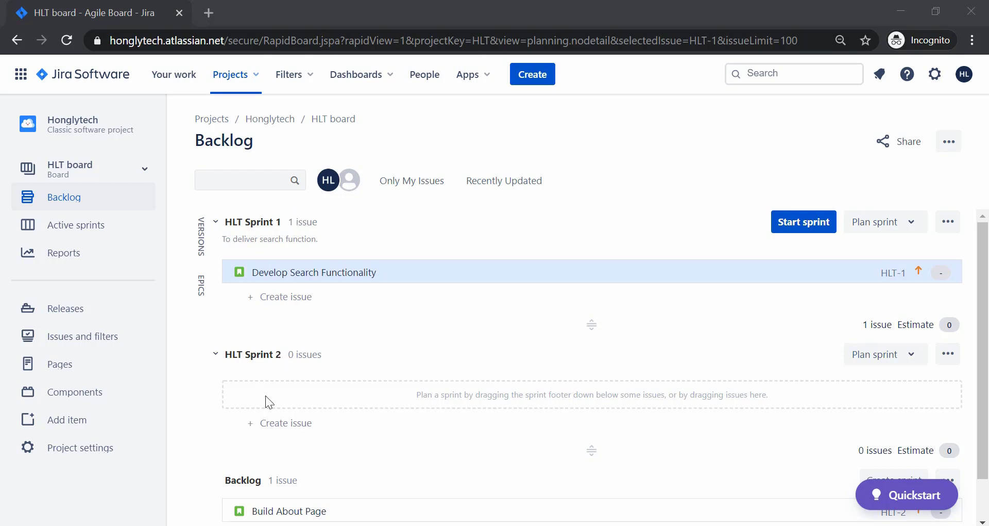
Begin starting HLT Sprint 1 with a 2-week duration beginning 29 June 2020.
click(795, 232)
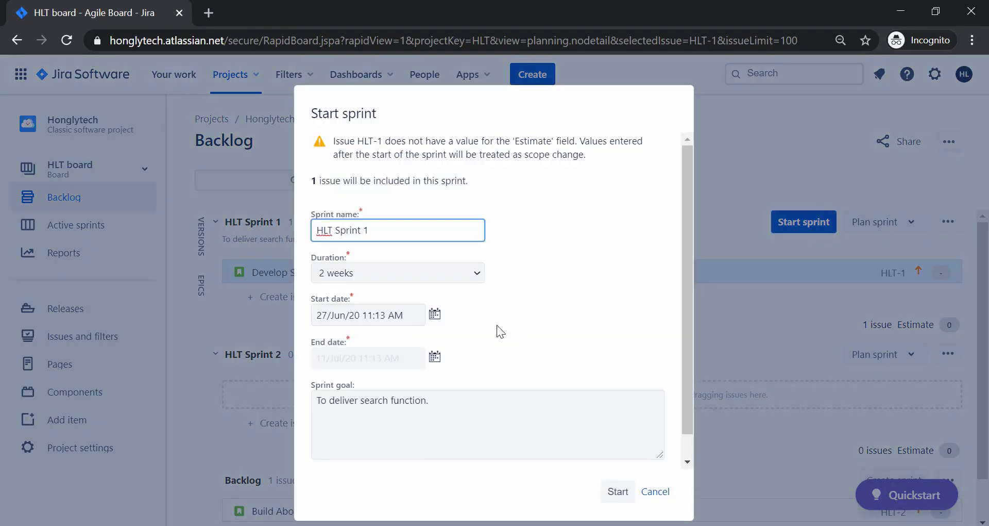
click(477, 276)
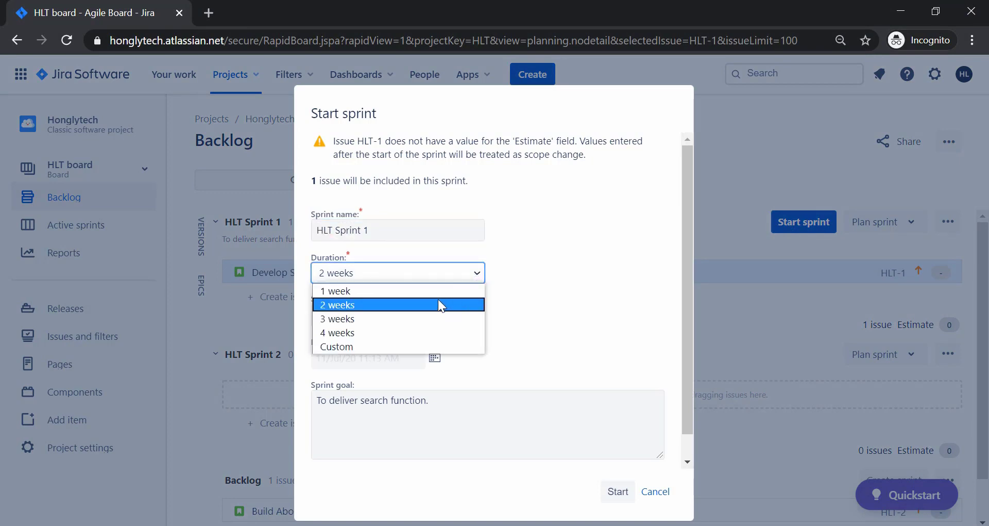
click(386, 304)
scroll(509, 324, down, 1)
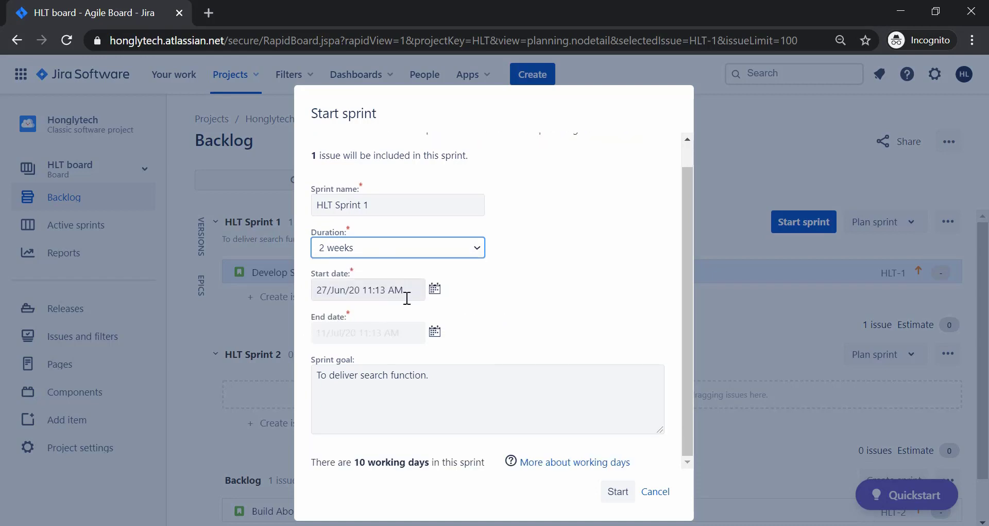
click(434, 289)
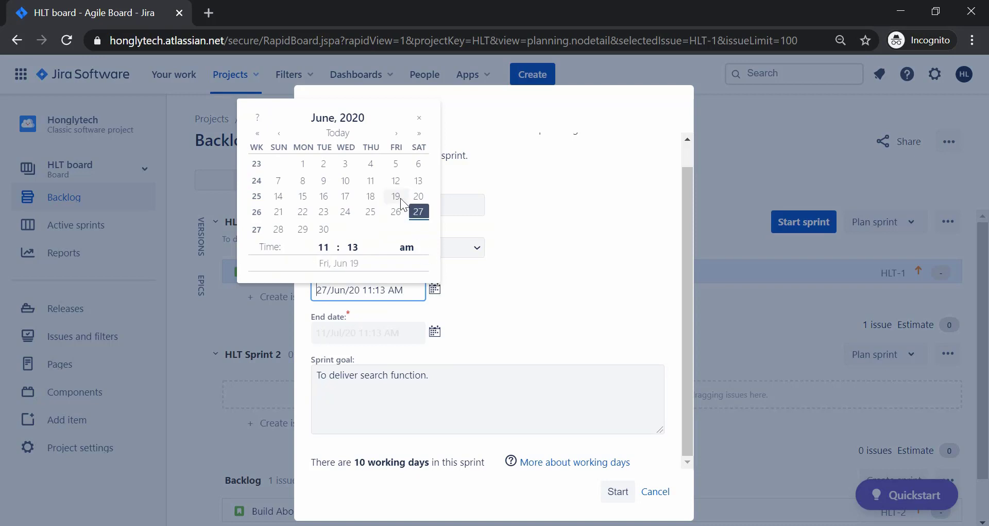
click(304, 229)
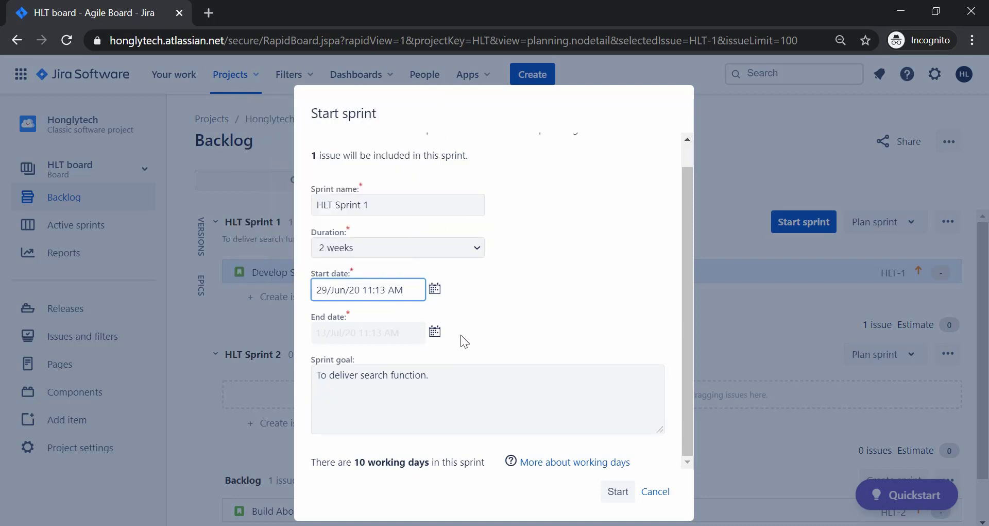
click(435, 332)
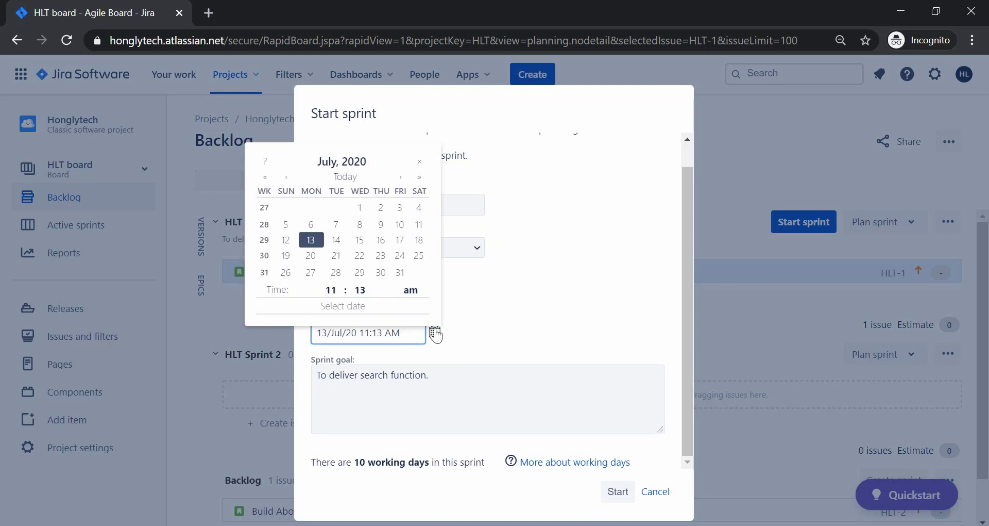
click(312, 272)
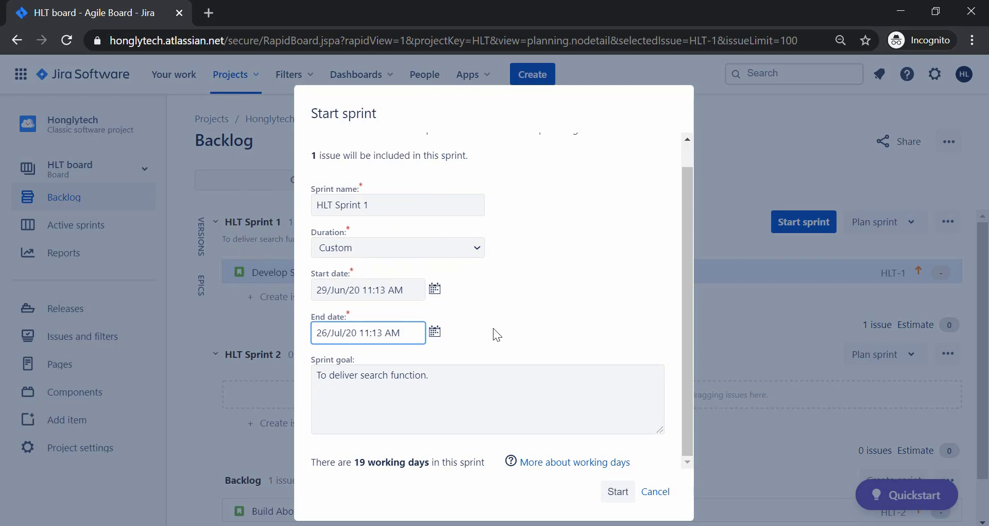
click(459, 249)
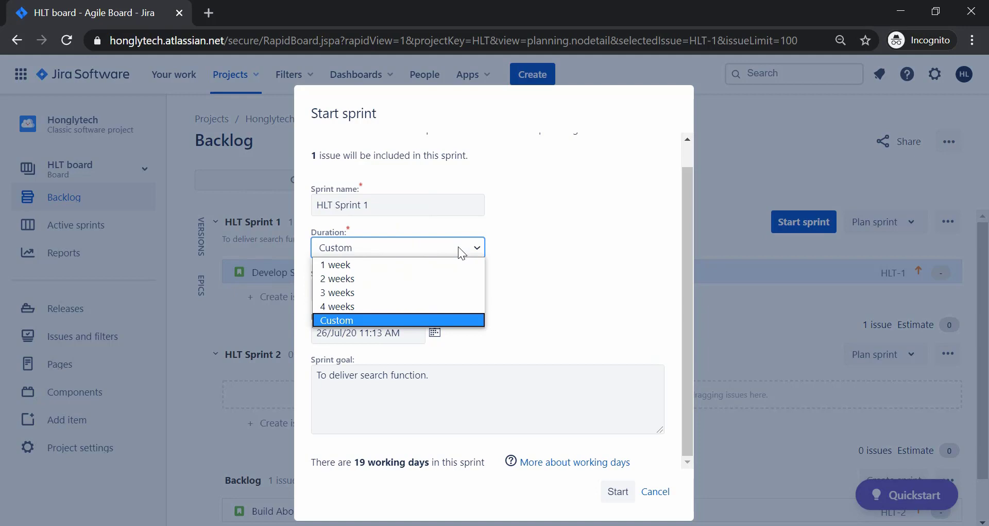
click(454, 279)
Set the sprint's start time to 09:00 AM on 29/Jun/20.
click(436, 291)
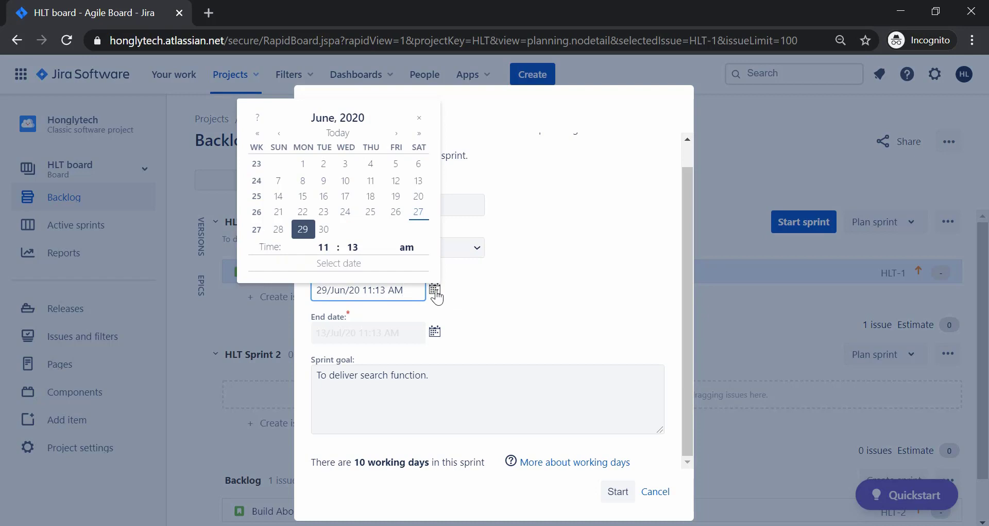
click(323, 247)
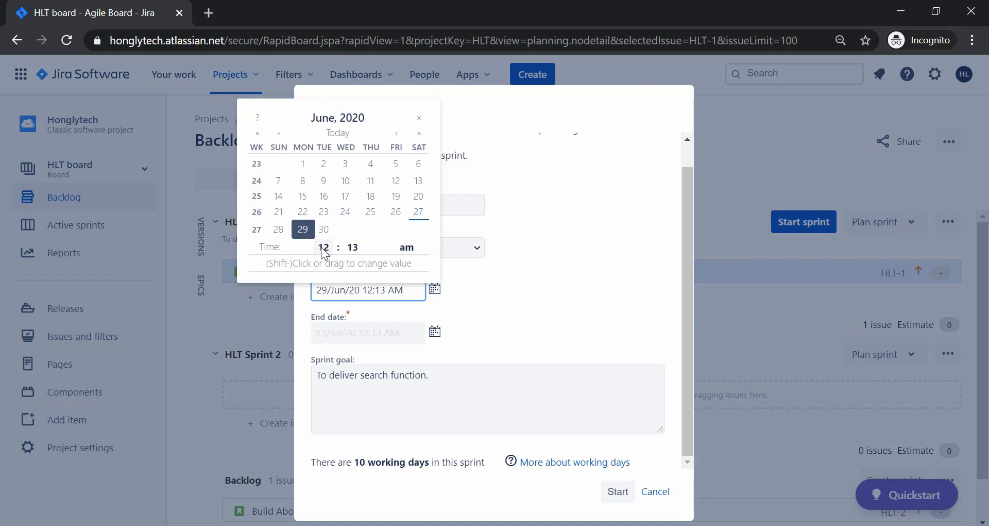
click(323, 247)
click(330, 247)
click(329, 248)
click(330, 247)
click(329, 247)
click(329, 246)
click(329, 246)
click(329, 246)
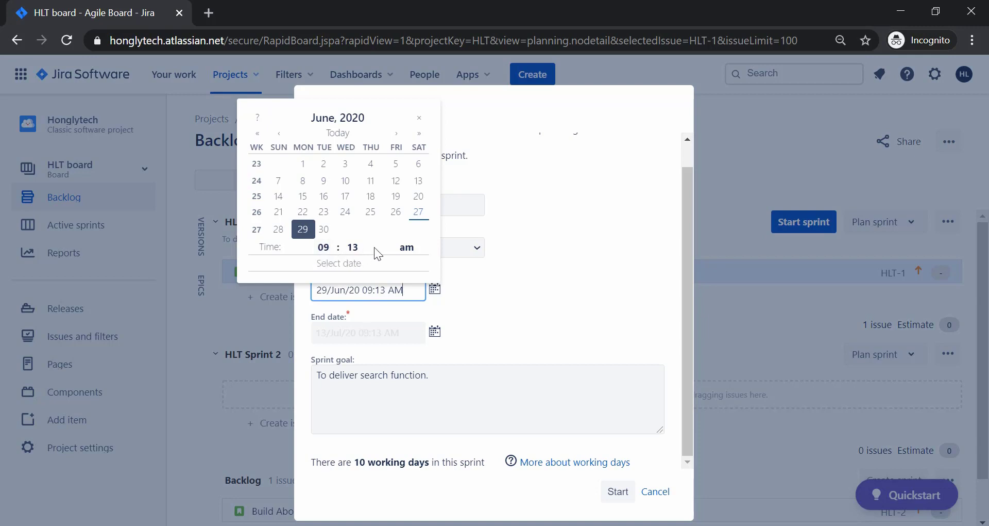
click(355, 246)
drag(350, 247, 179, 244)
click(474, 308)
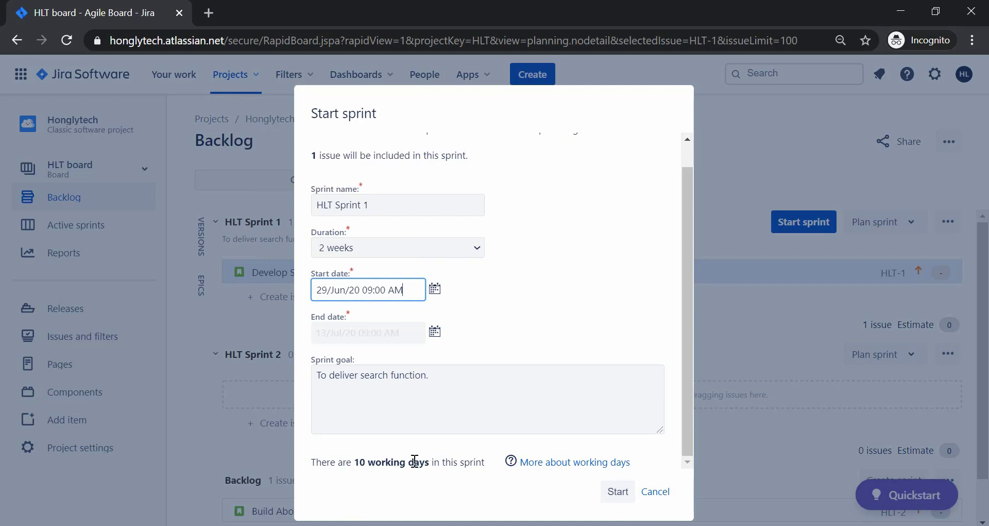
Start HLT Sprint 1, then open the HLT board settings at General and filter.
click(619, 494)
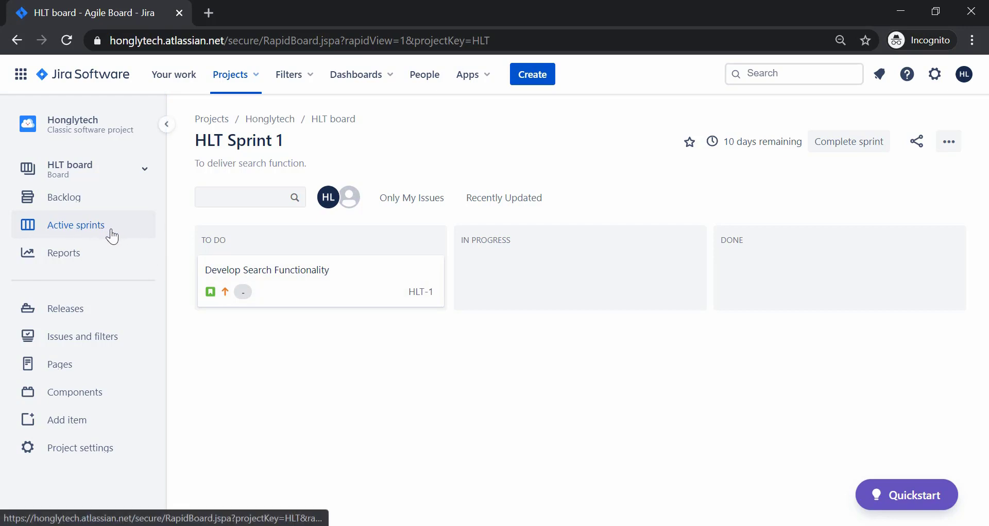
click(951, 144)
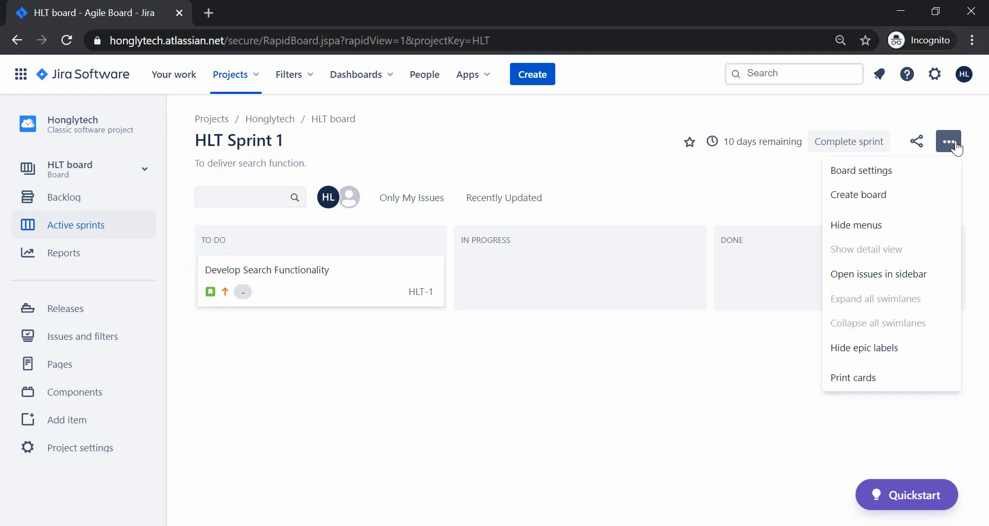
click(874, 173)
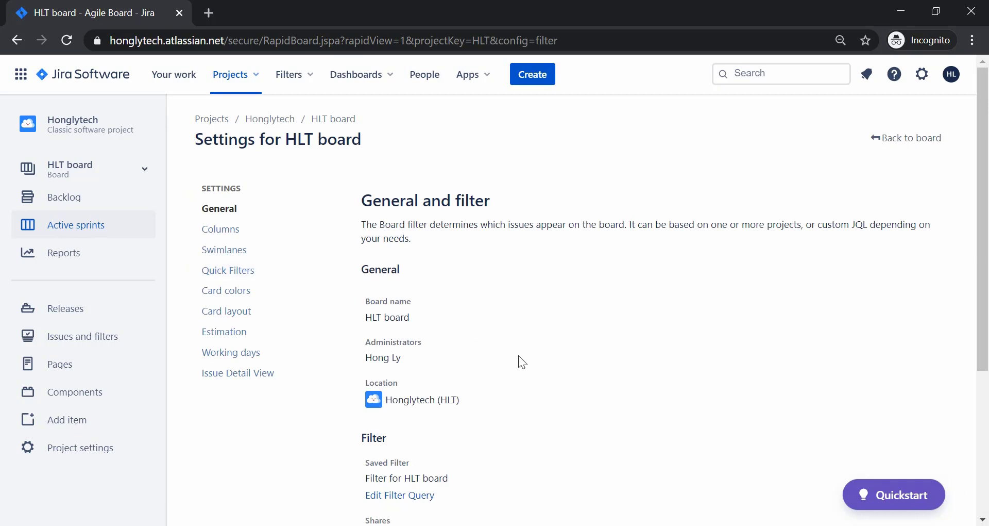
scroll(519, 356, down, 2)
scroll(518, 356, down, 1)
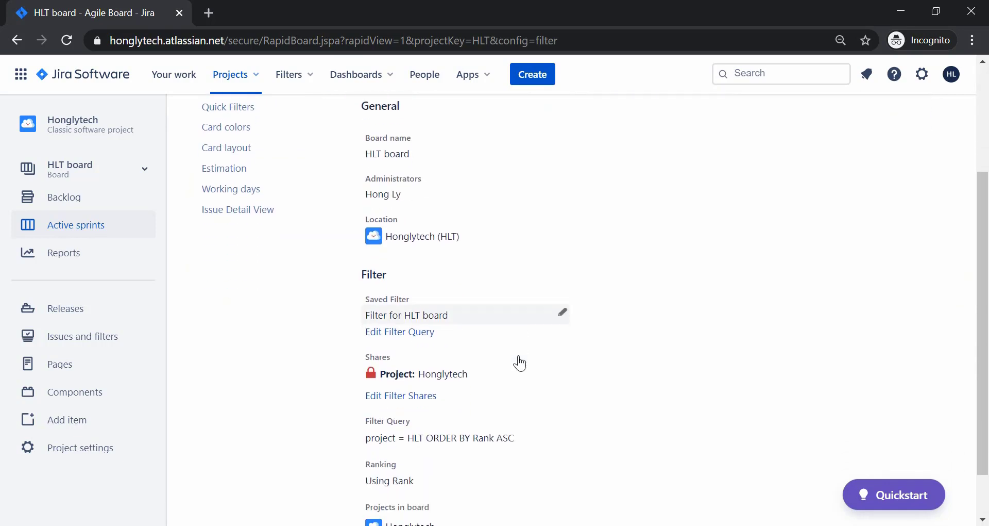
scroll(519, 356, down, 1)
scroll(519, 356, up, 4)
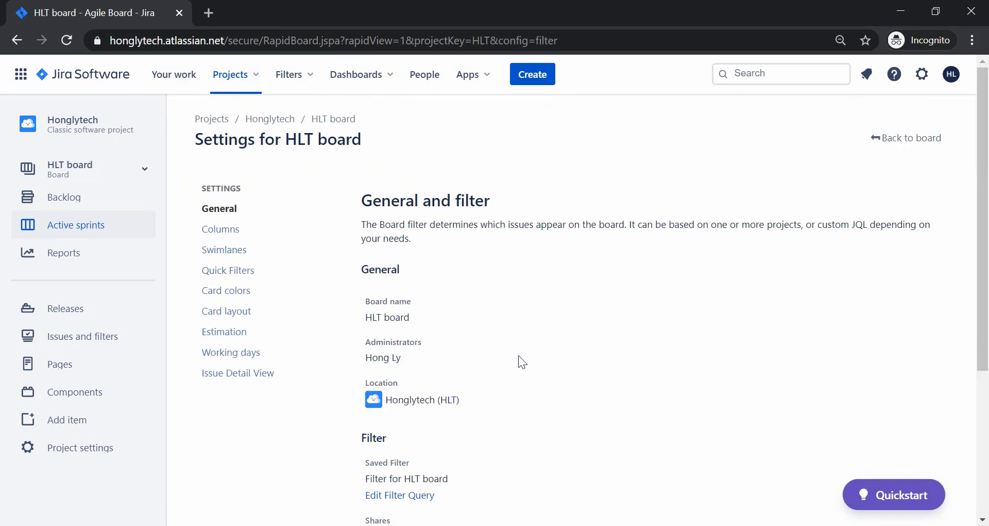
Add an 'In Review' column with category In Progress to the HLT board's columns.
click(246, 231)
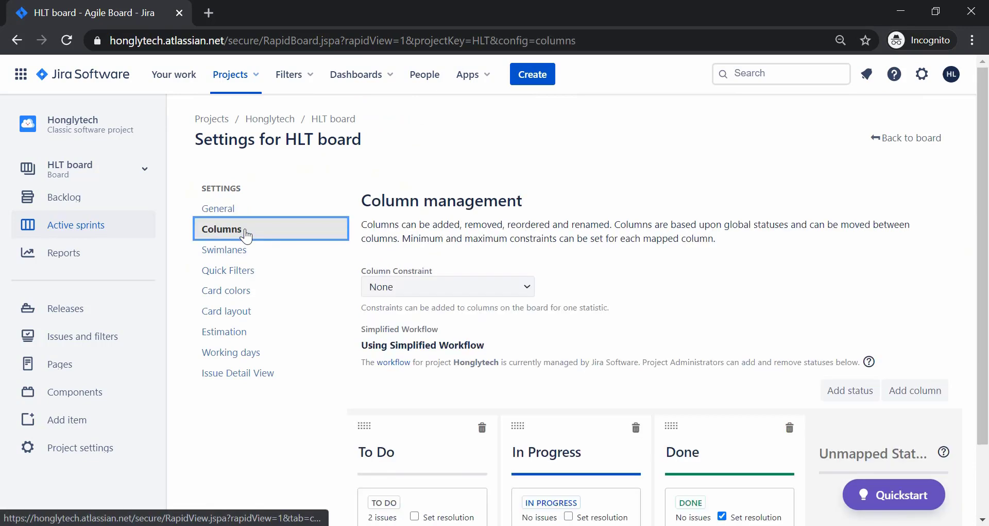
scroll(556, 309, down, 2)
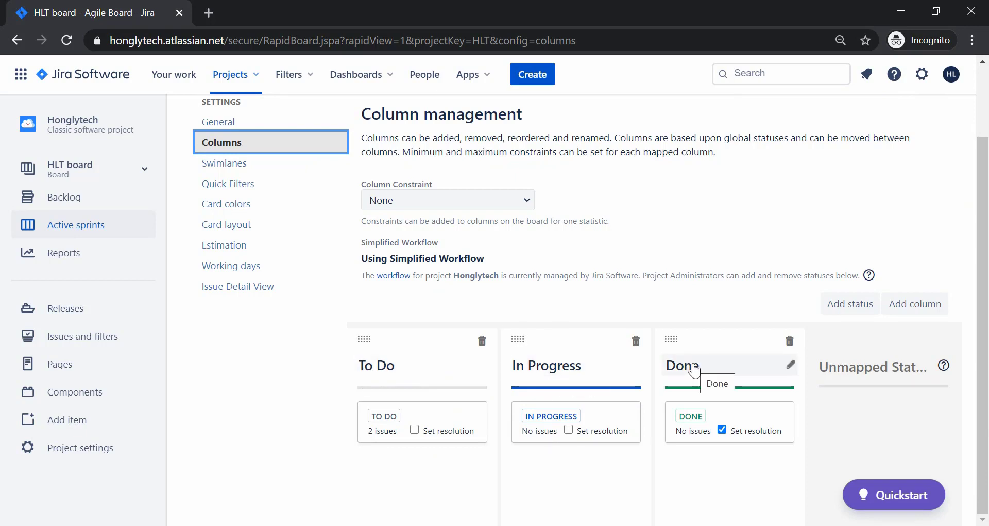
click(914, 309)
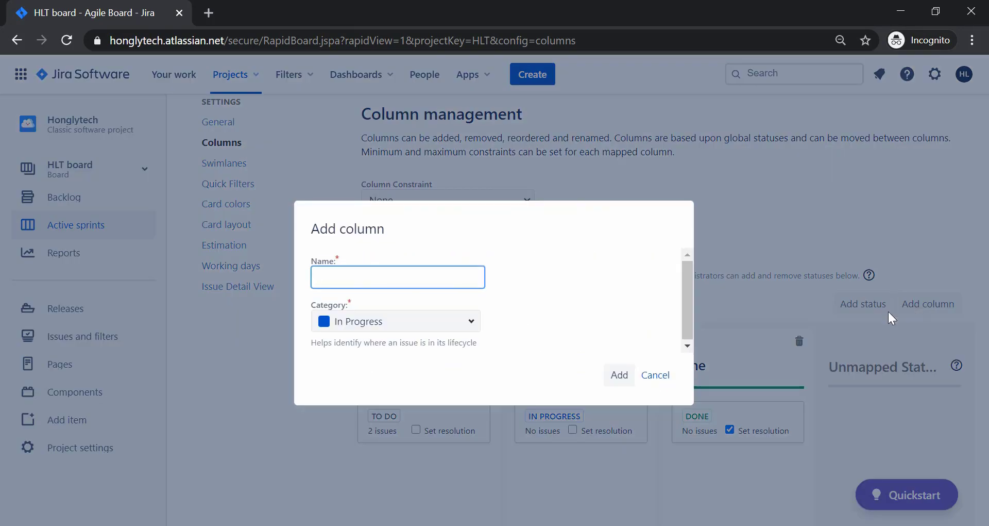
click(491, 331)
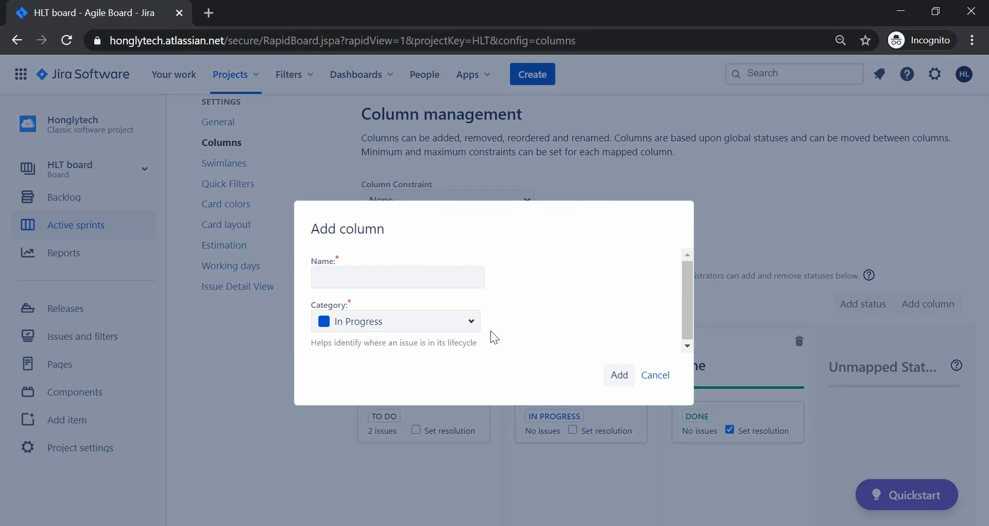
click(404, 277)
text(In)
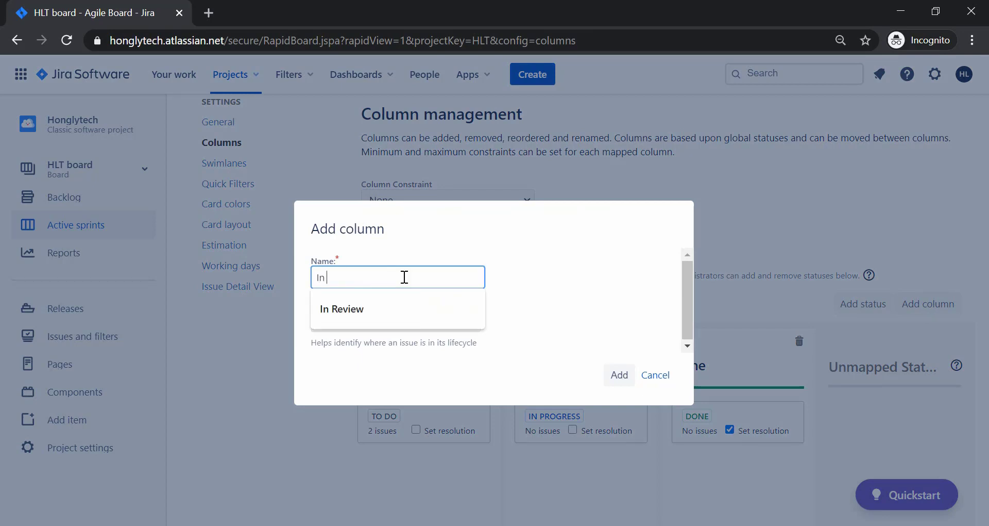
text( Review)
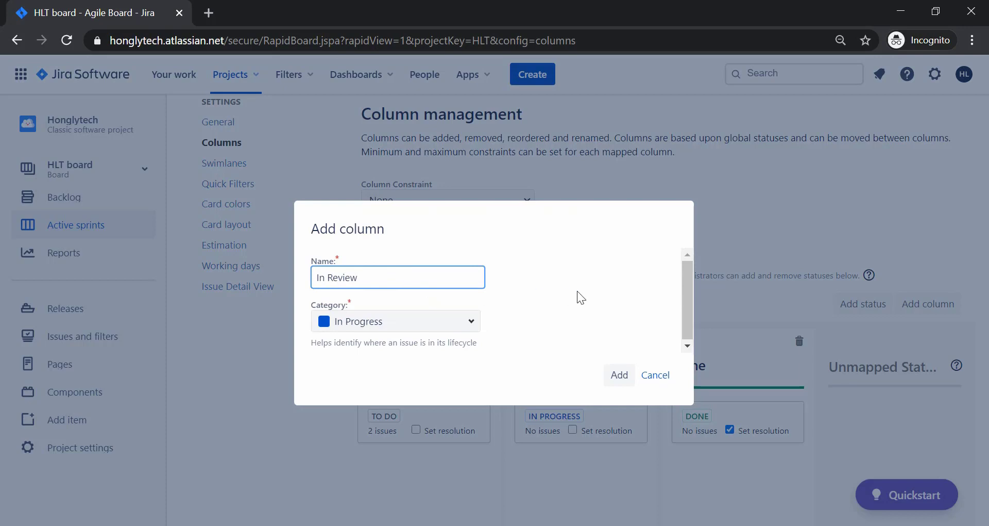
click(563, 291)
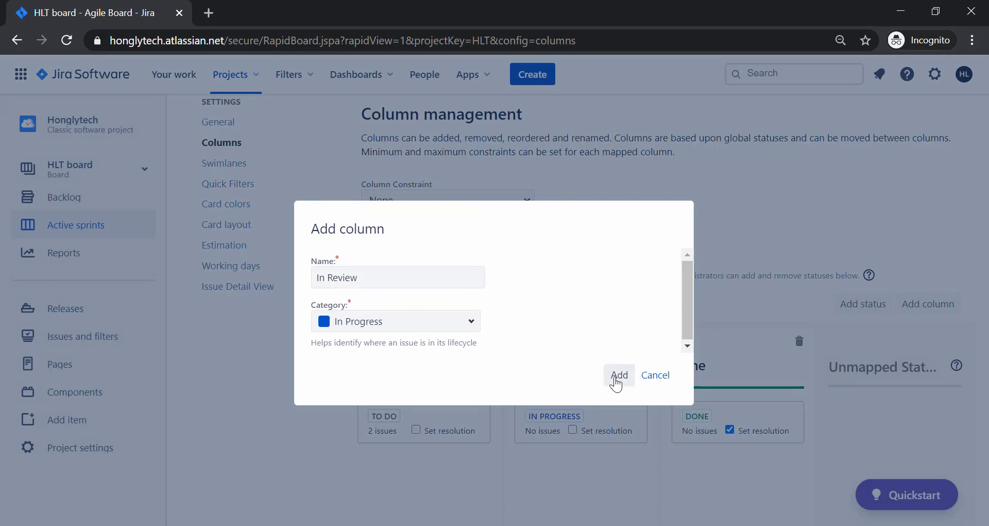
click(435, 320)
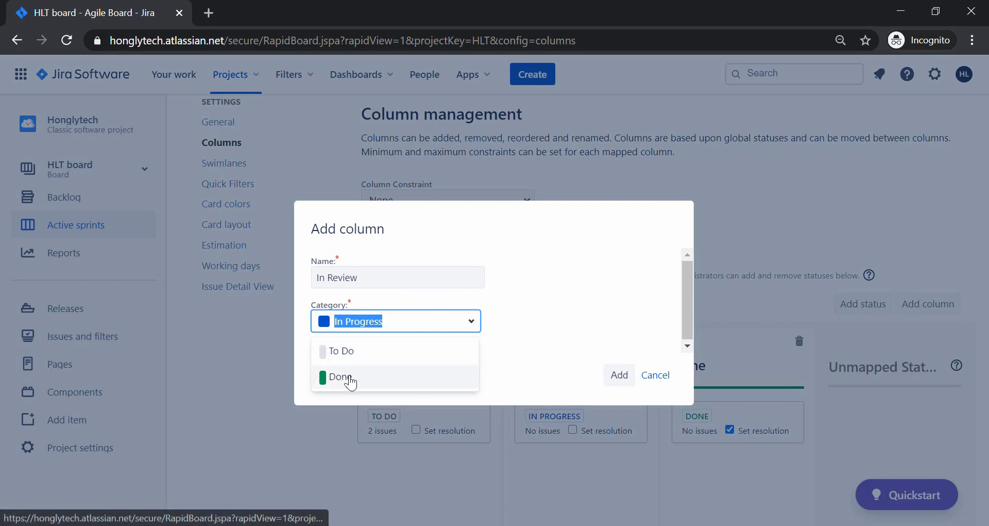
click(493, 316)
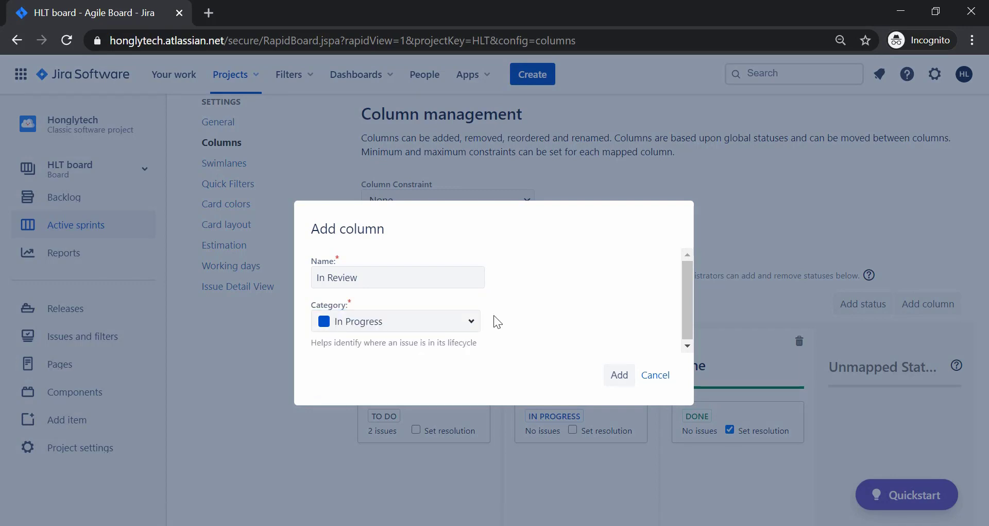
click(619, 375)
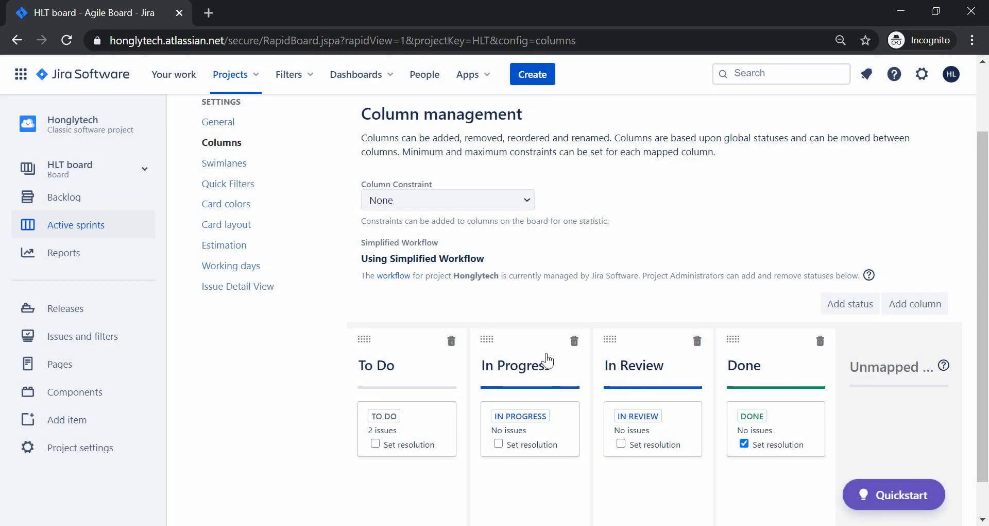
scroll(651, 375, down, 1)
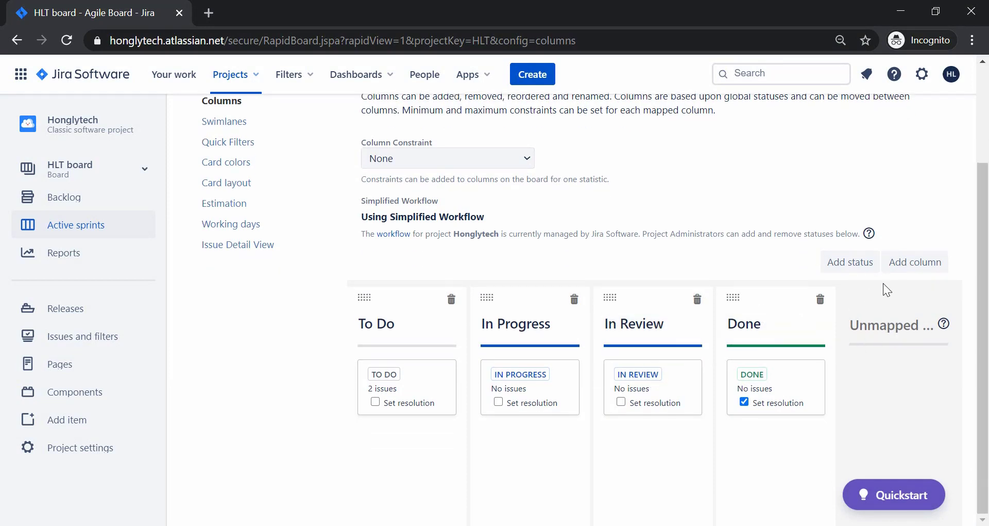
scroll(679, 281, up, 3)
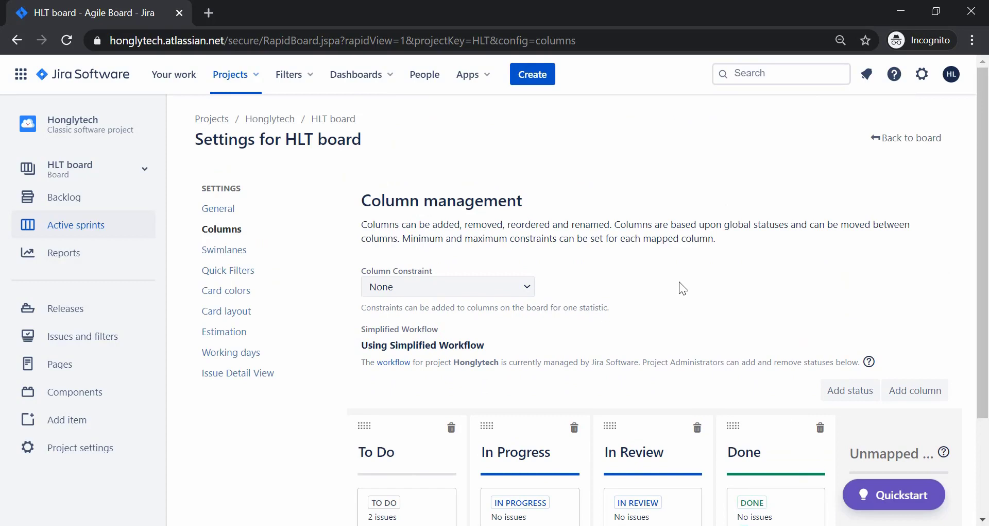
Back on the board, assign HLT-1 Develop Search Functionality to the invited teammate.
click(889, 138)
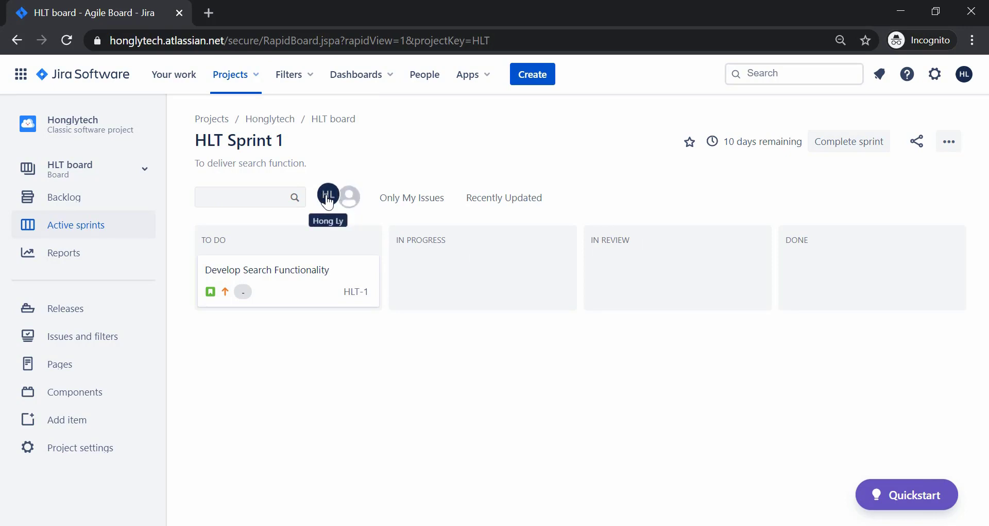
click(359, 202)
click(262, 261)
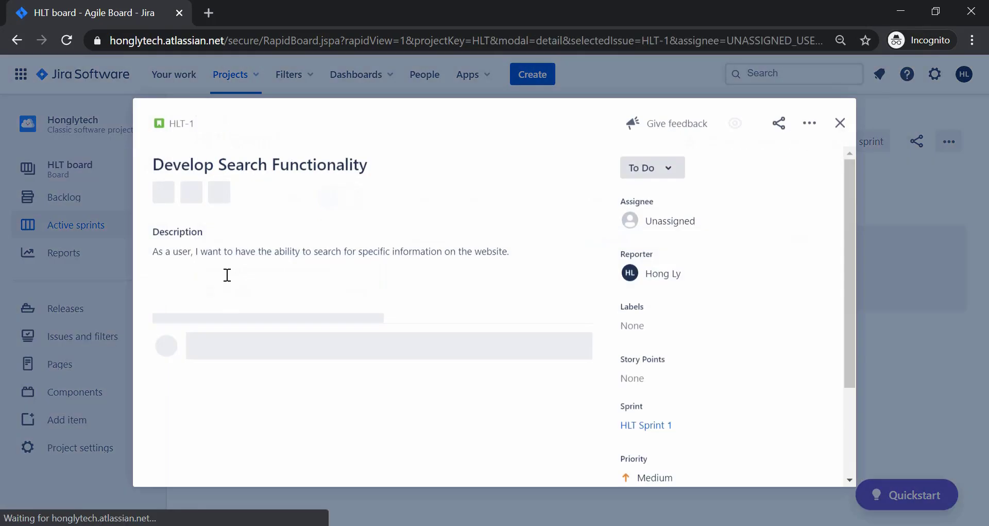
click(666, 221)
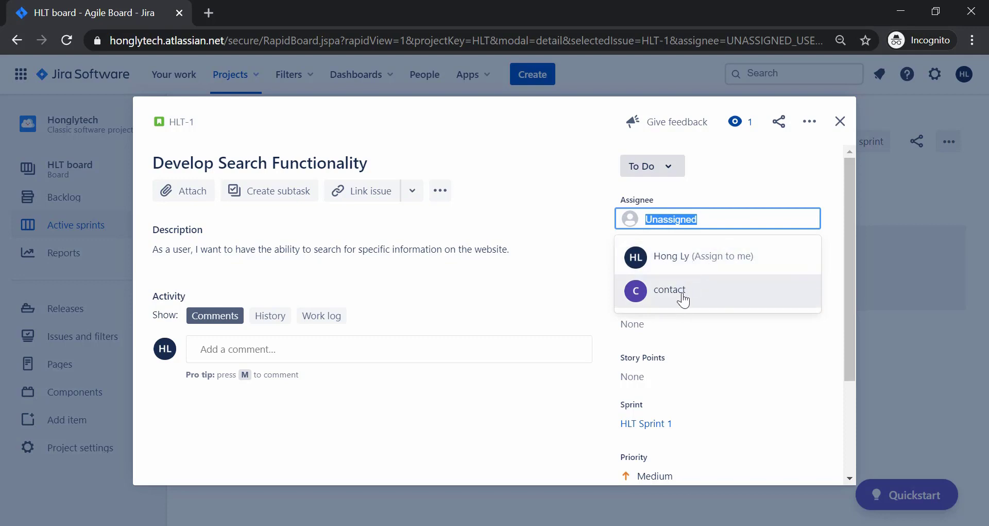
click(660, 296)
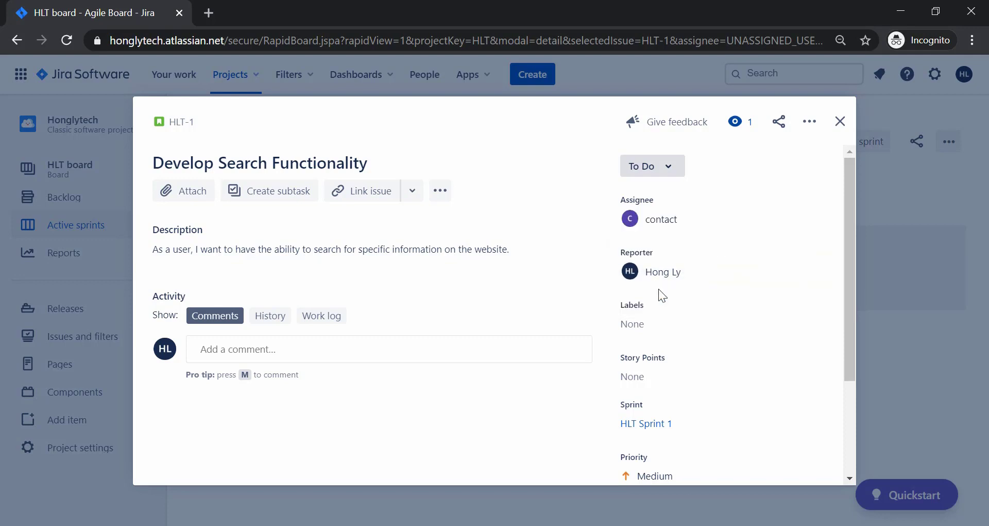
mouse_move(677, 216)
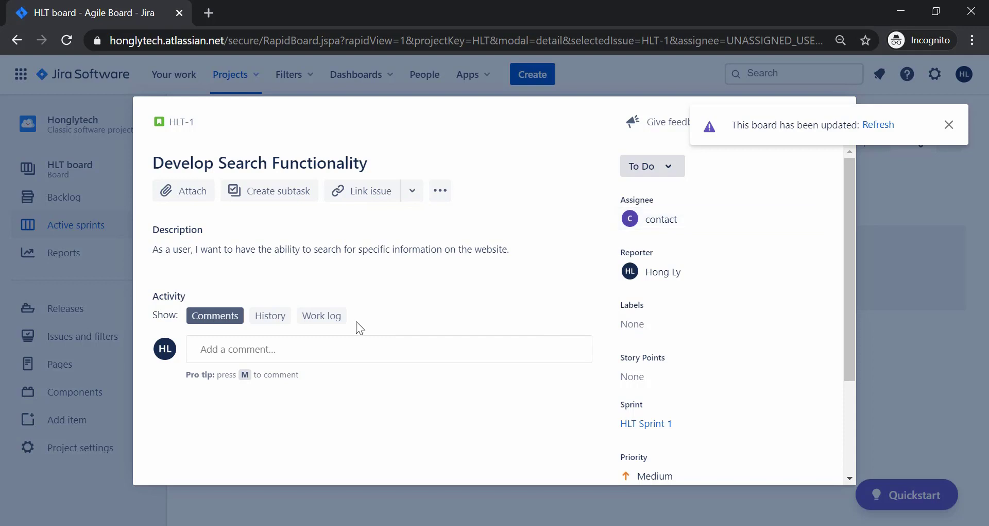
click(948, 124)
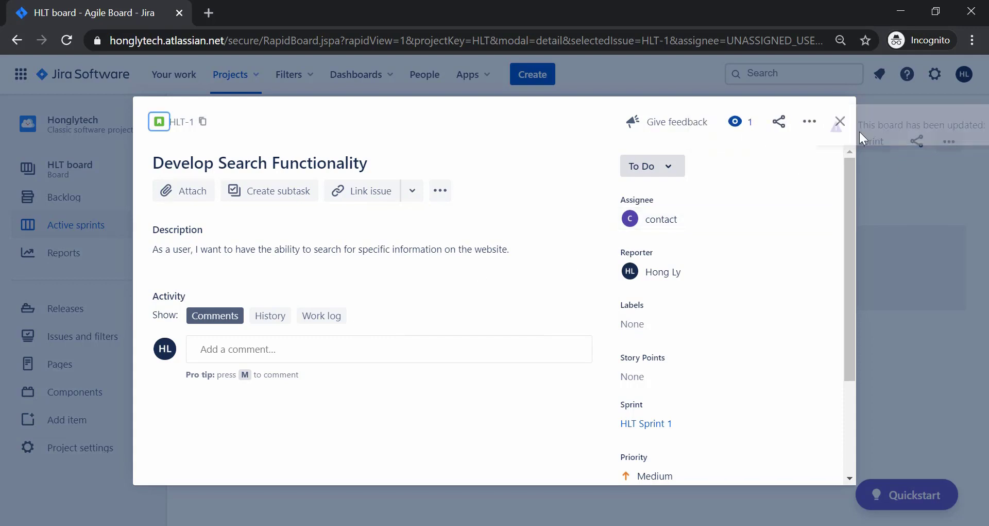
scroll(431, 327, down, 3)
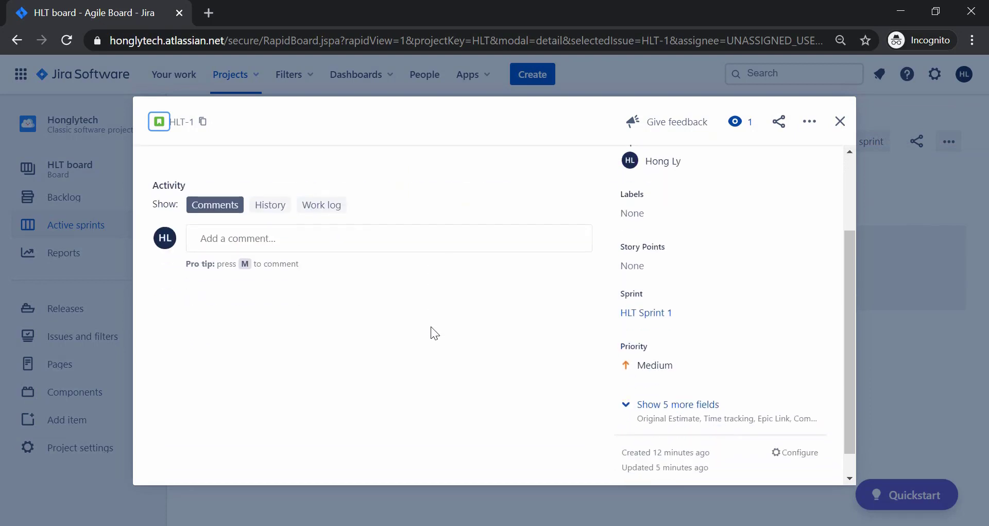
scroll(430, 327, up, 3)
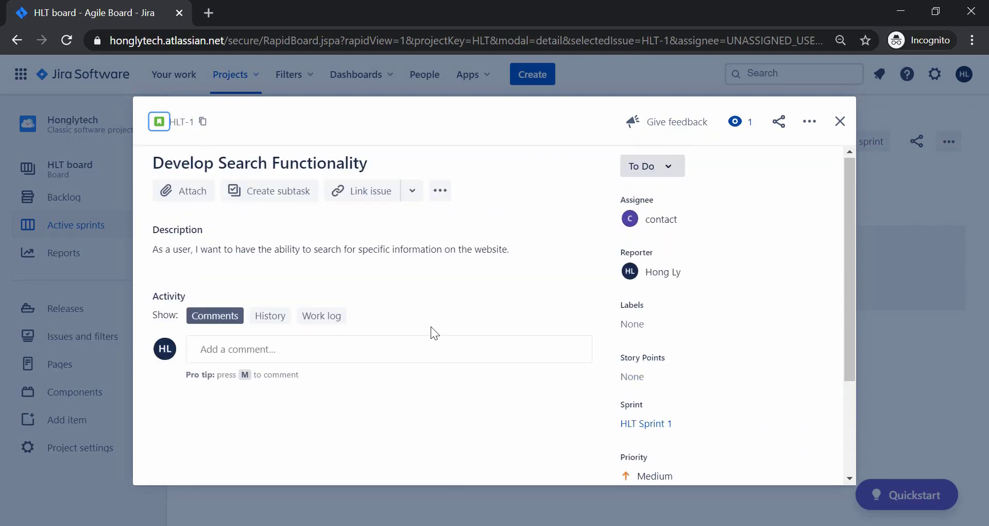
Review HLT-1's history of creation, description, sprint and assignee updates.
click(262, 356)
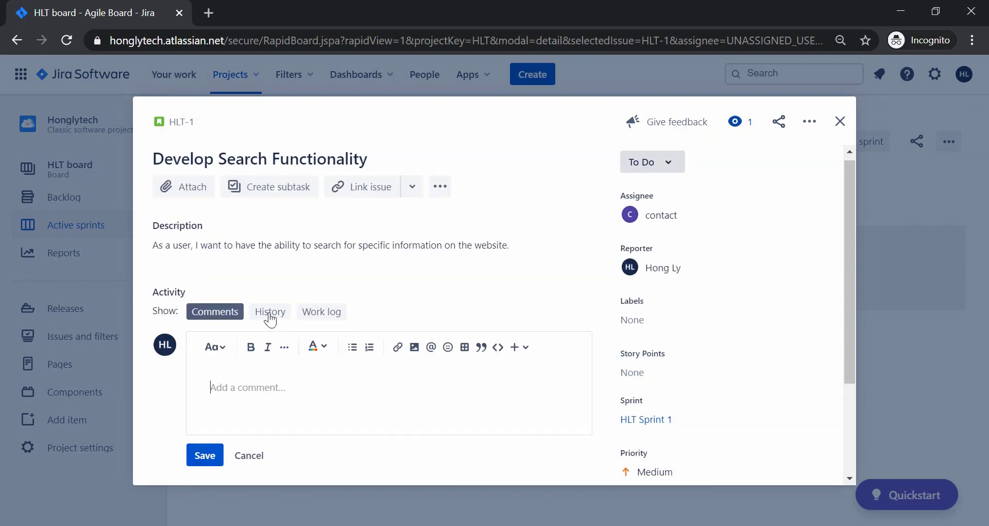
click(266, 313)
scroll(326, 389, down, 3)
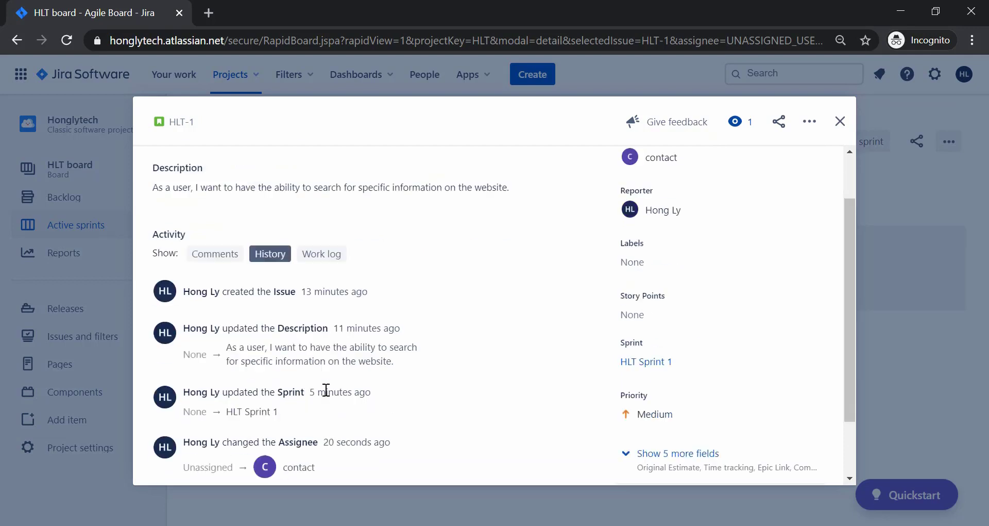
scroll(326, 389, up, 1)
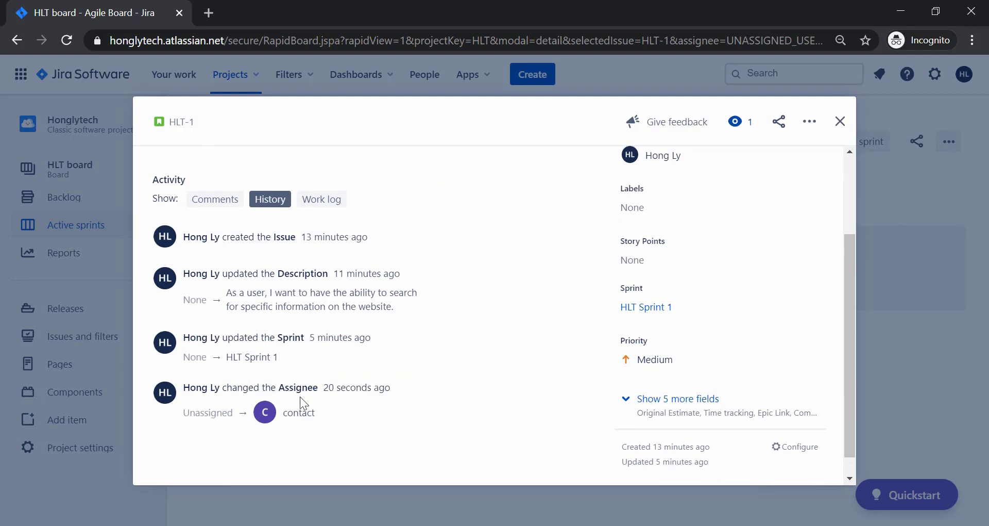
scroll(304, 413, up, 2)
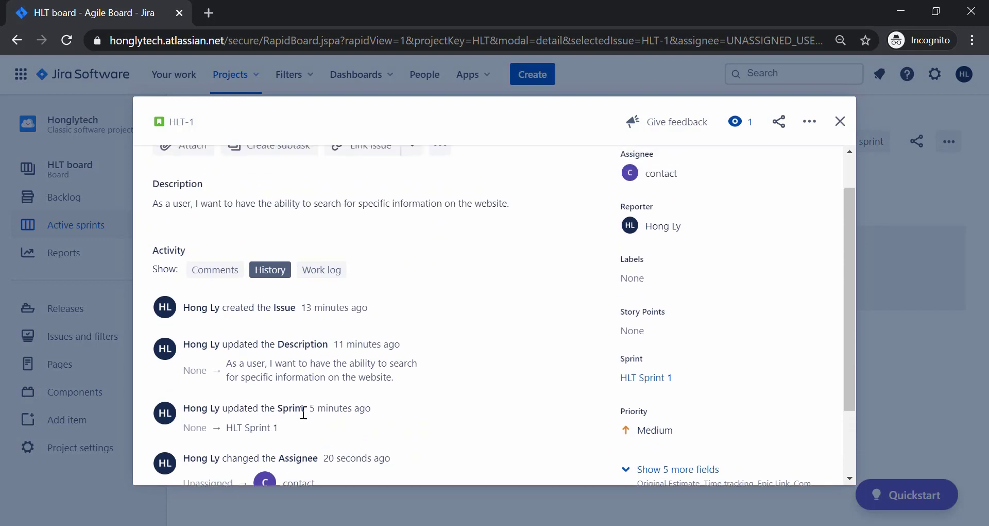
scroll(320, 441, up, 2)
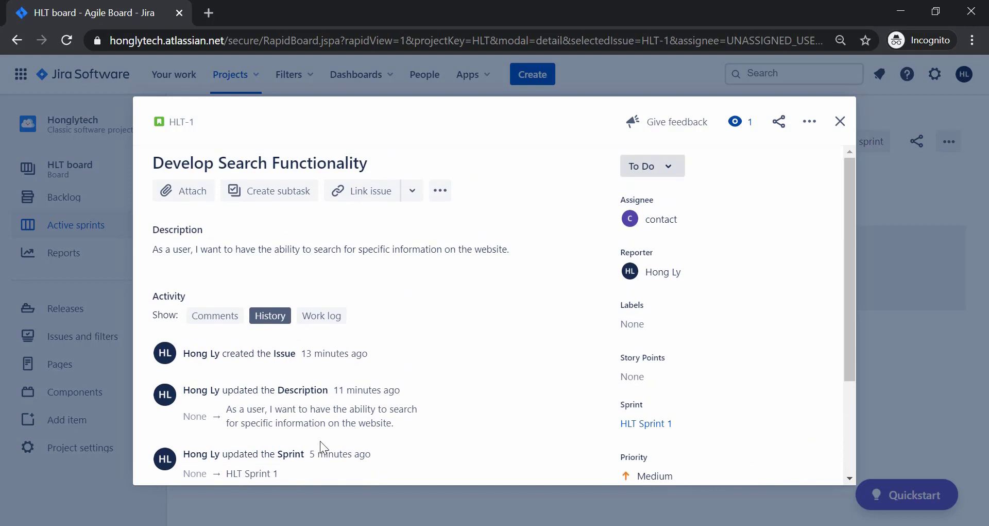
Confirm HLT-1's work log is empty, then start editing its Story Points value.
click(339, 316)
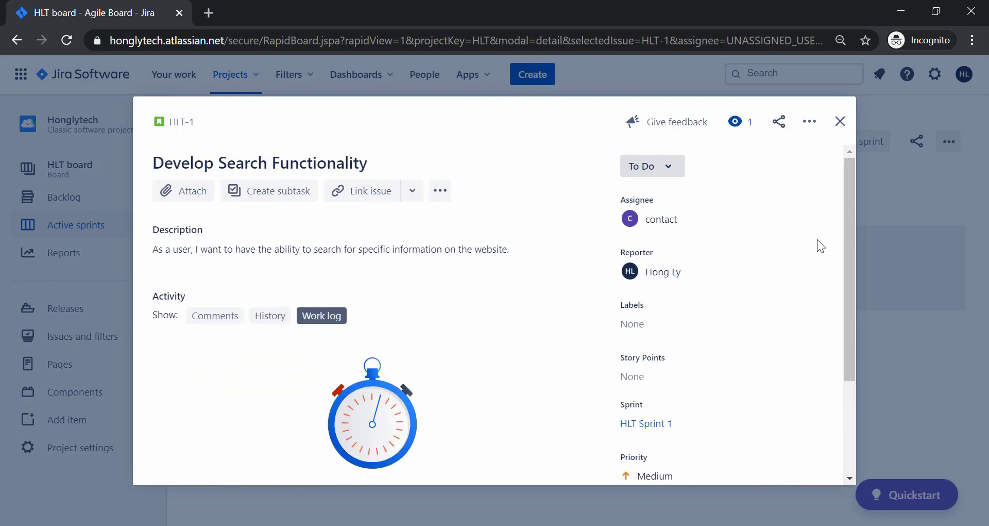
scroll(754, 346, down, 3)
scroll(754, 346, up, 2)
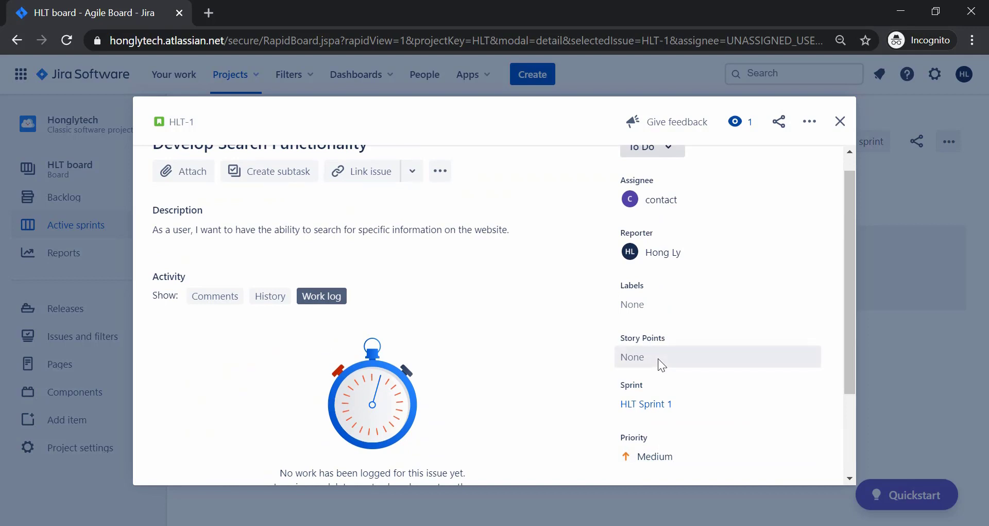
scroll(658, 358, up, 1)
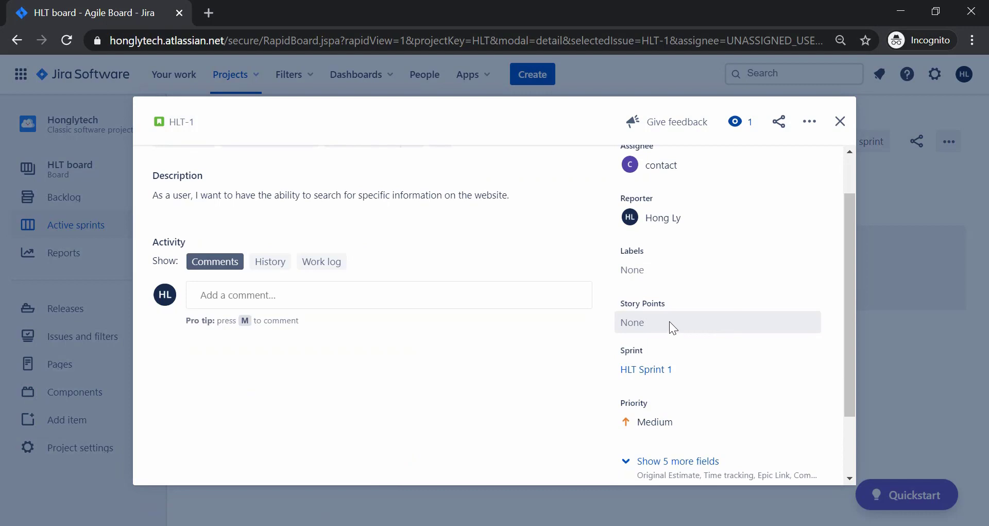
click(671, 321)
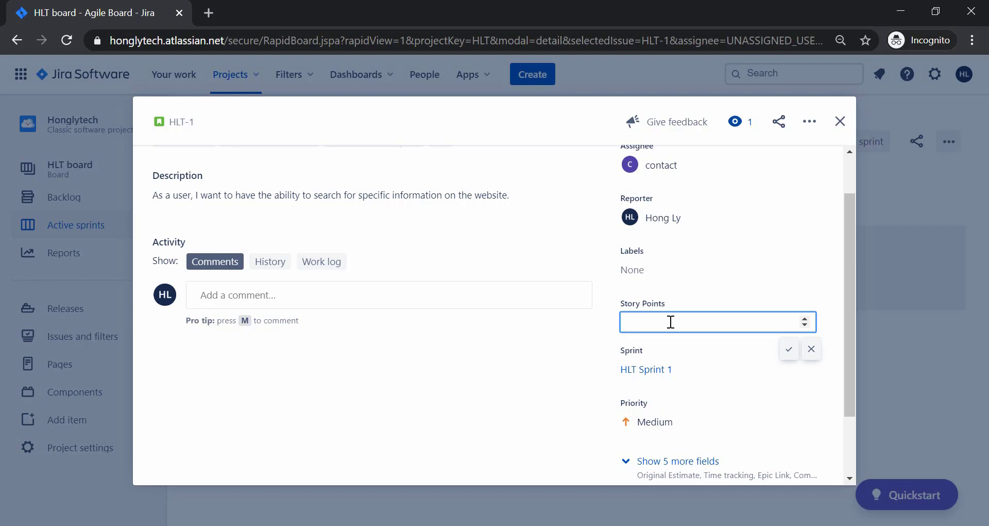
Enter 4 as HLT-1's Story Points value and save it.
text(4)
scroll(671, 322, up, 1)
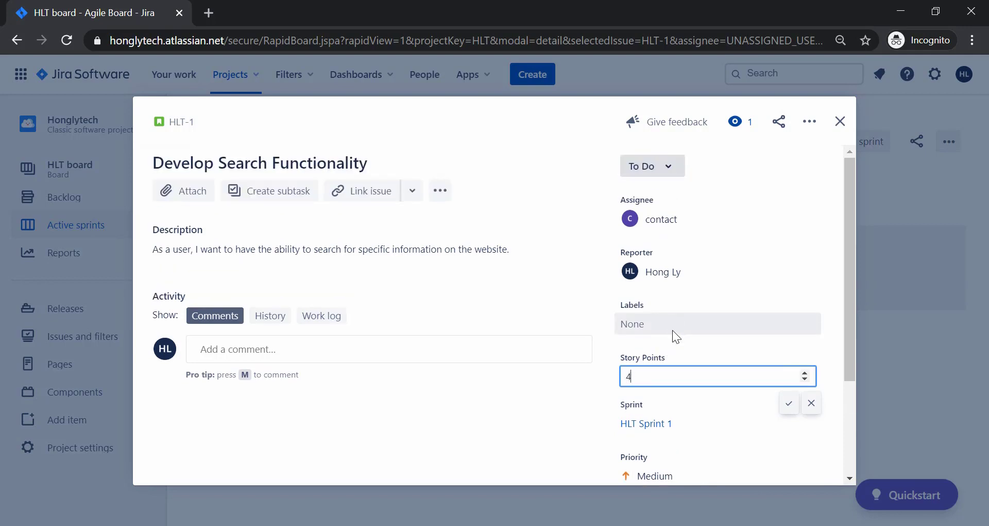
click(789, 403)
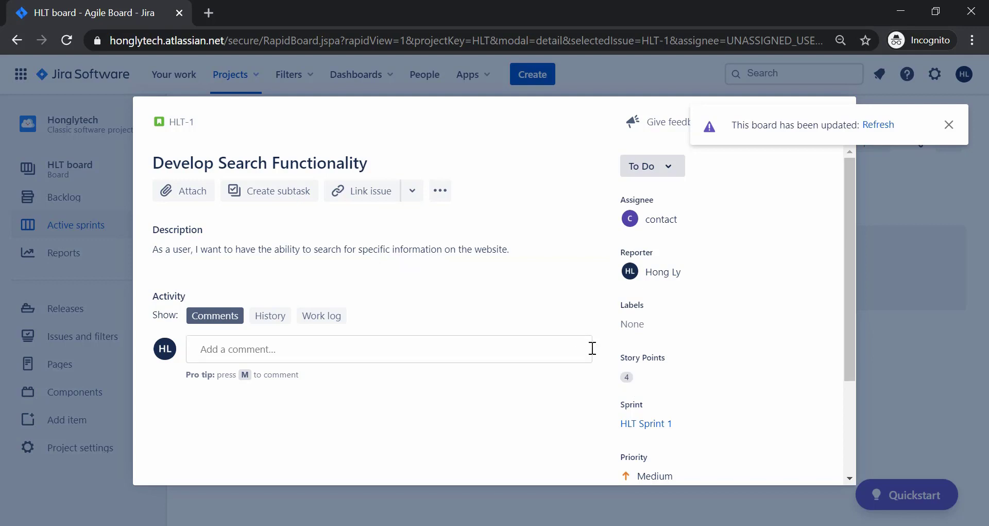
scroll(781, 354, down, 3)
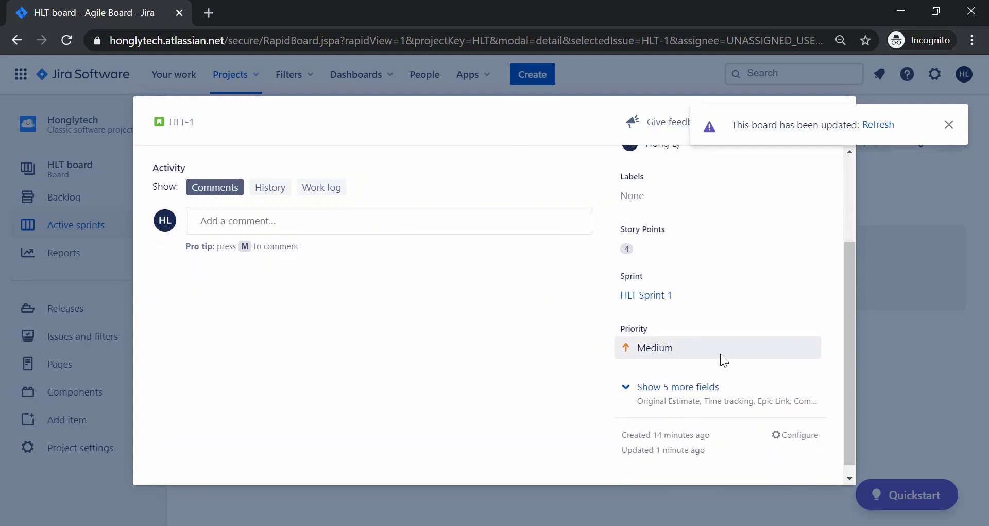
Leave HLT-1's priority at Medium and reveal its five hidden fields.
click(722, 359)
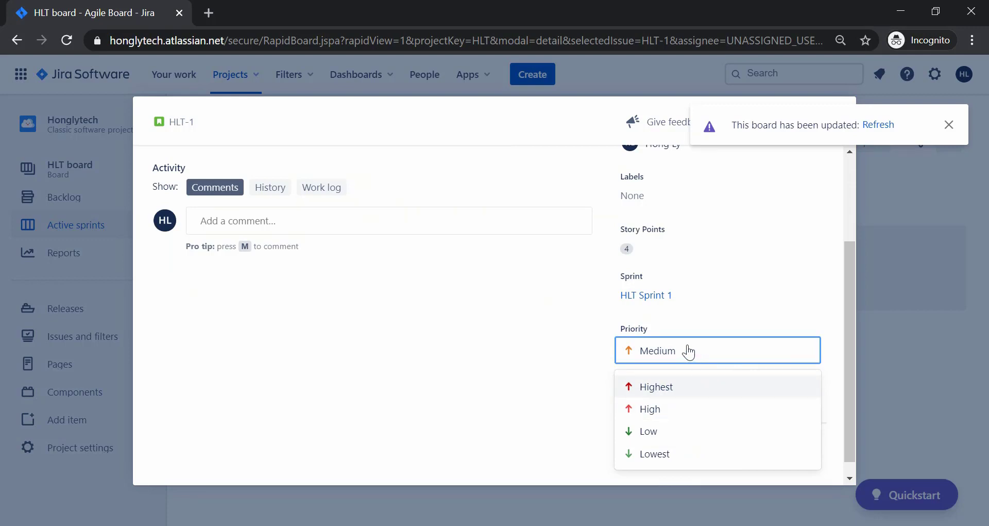
click(571, 364)
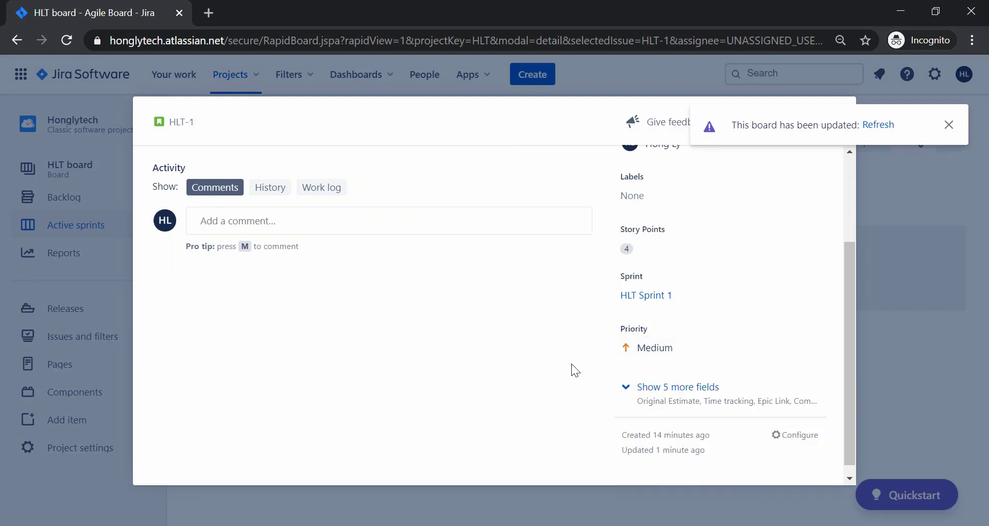
click(634, 387)
scroll(633, 384, down, 2)
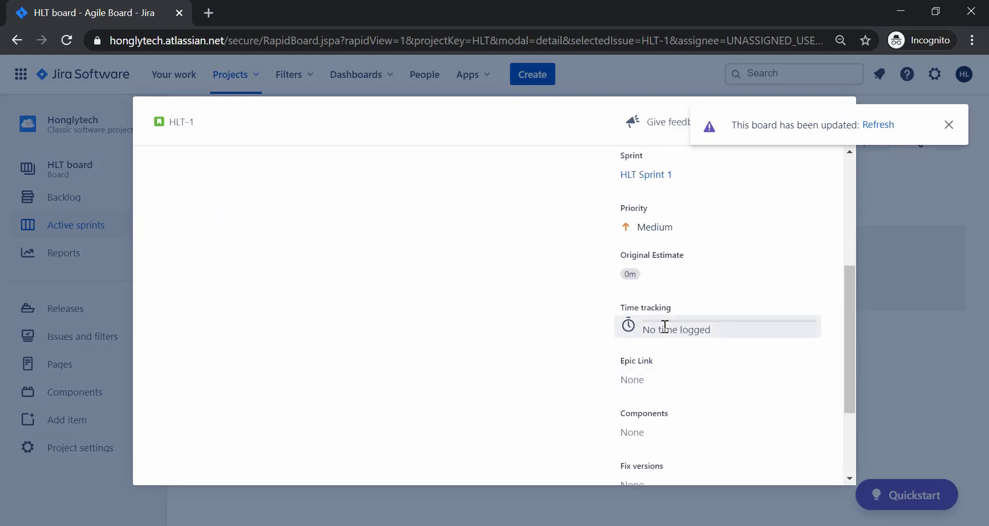
scroll(667, 317, down, 2)
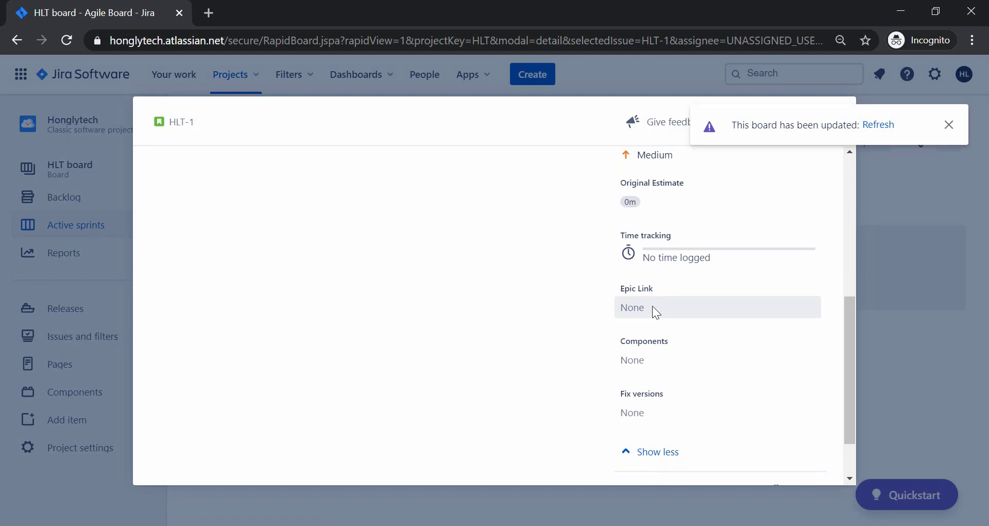
scroll(649, 364, down, 2)
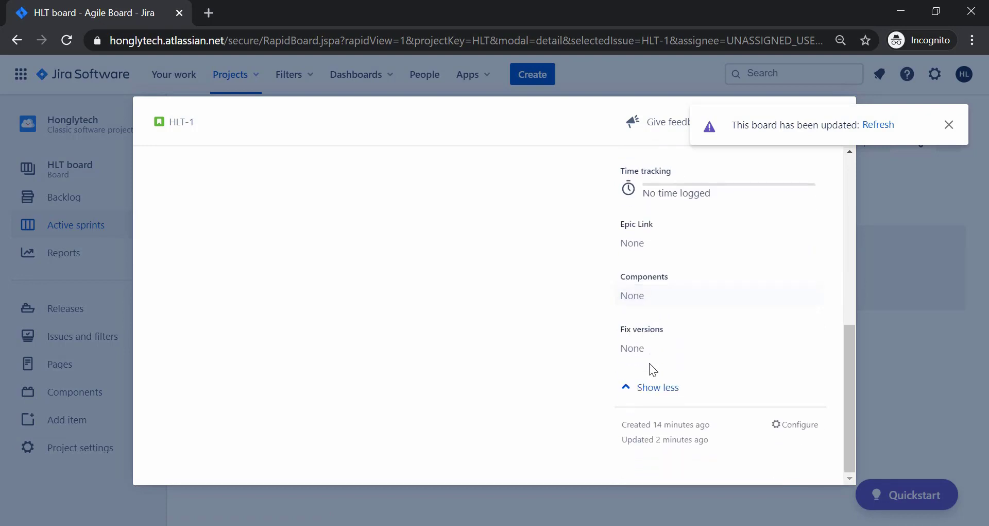
Dismiss the board-updated notification and close HLT-1 to return to the sprint board.
scroll(654, 352, up, 1)
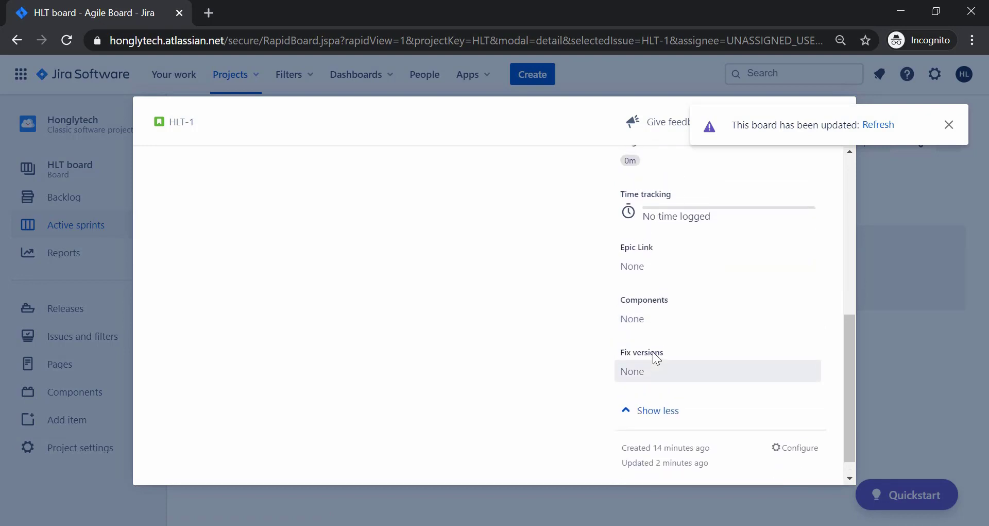
scroll(653, 352, up, 2)
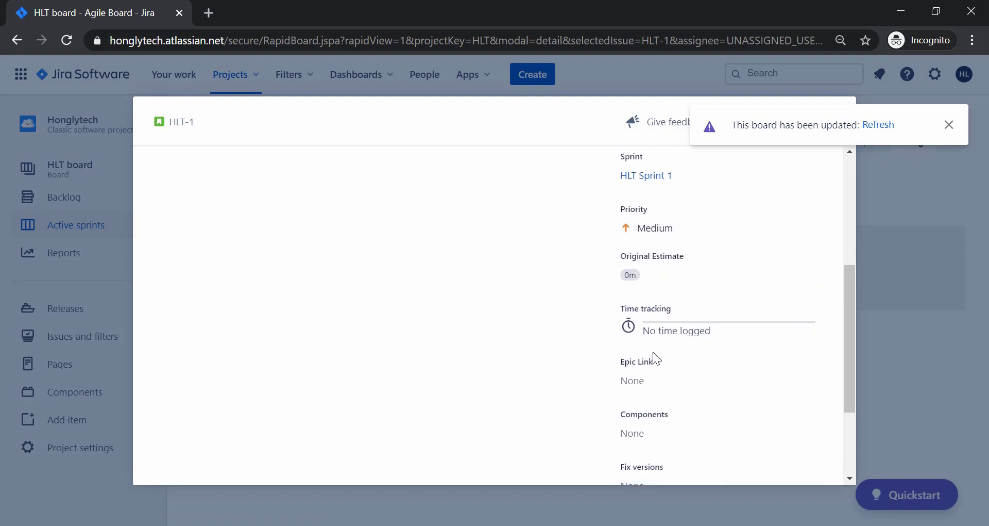
scroll(644, 383, up, 5)
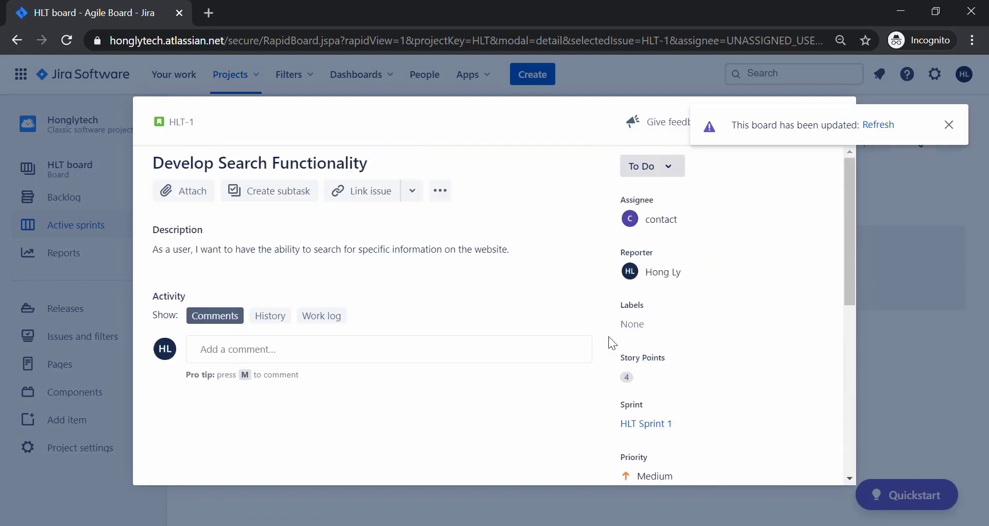
click(951, 127)
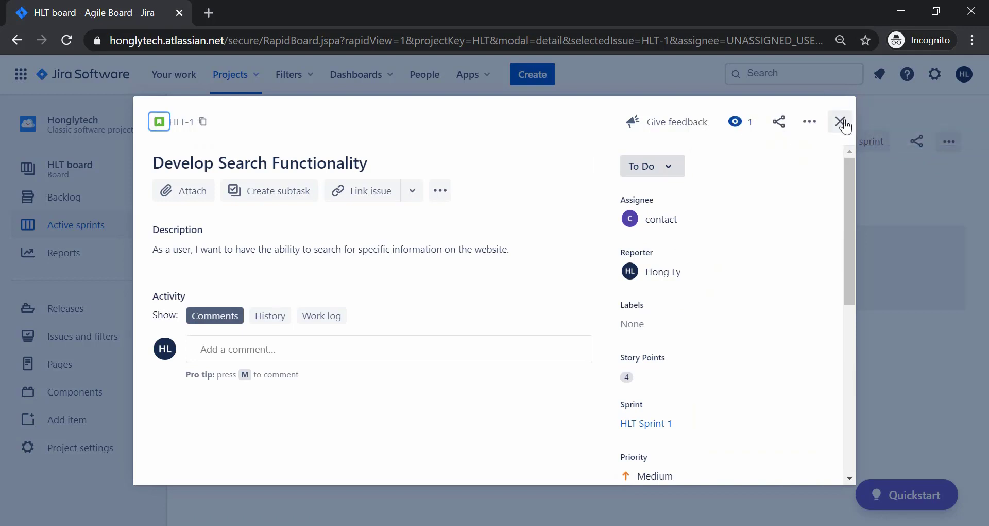
click(841, 122)
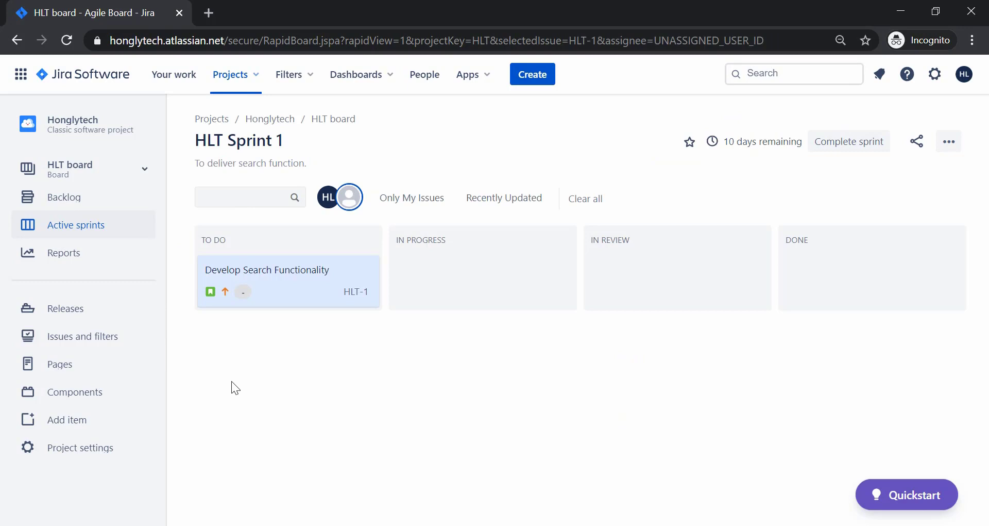
In the backlog, drag Build About Page into HLT Sprint 2 and show the Epics panel.
click(85, 197)
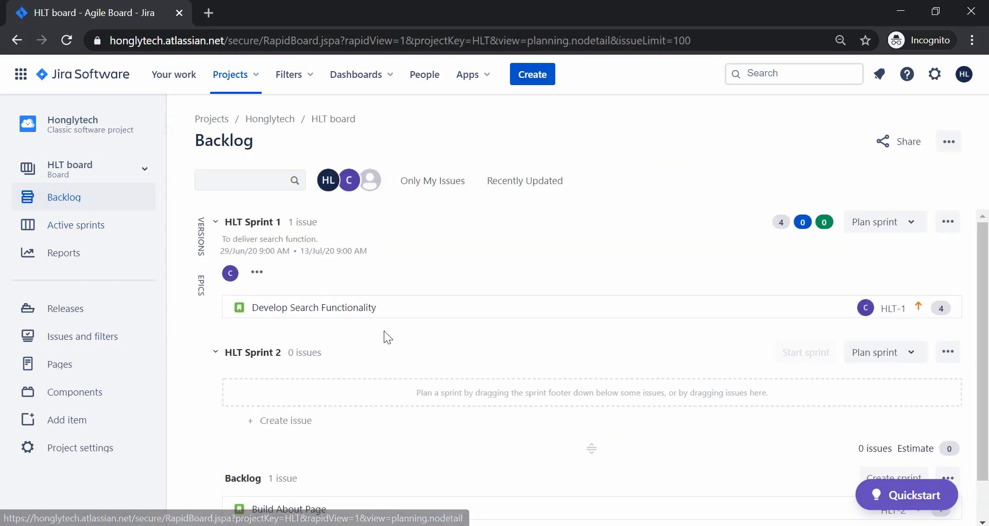
scroll(384, 329, down, 1)
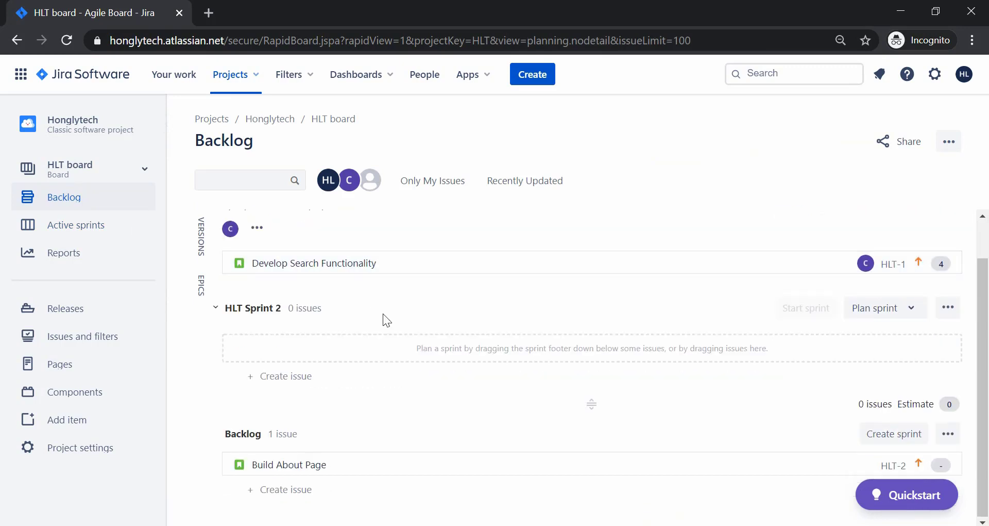
scroll(383, 313, up, 1)
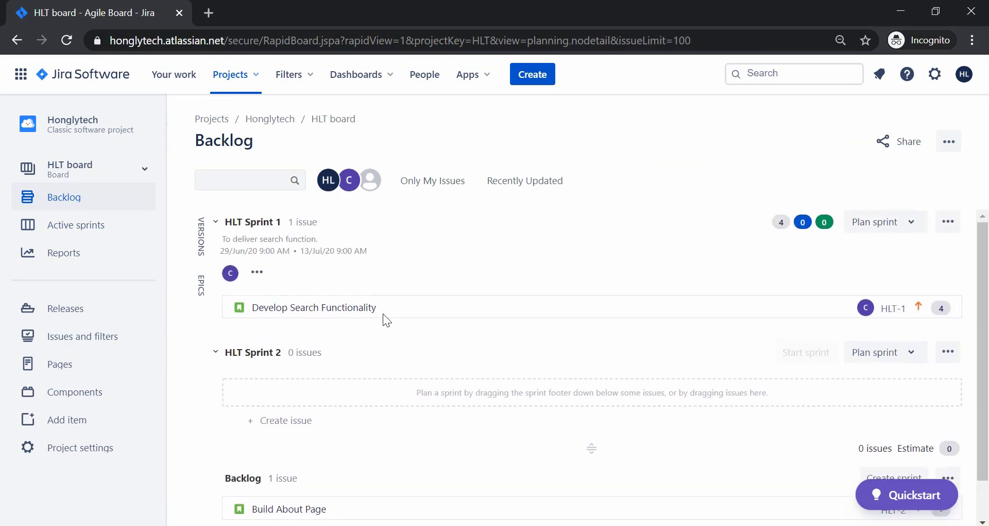
scroll(382, 313, down, 1)
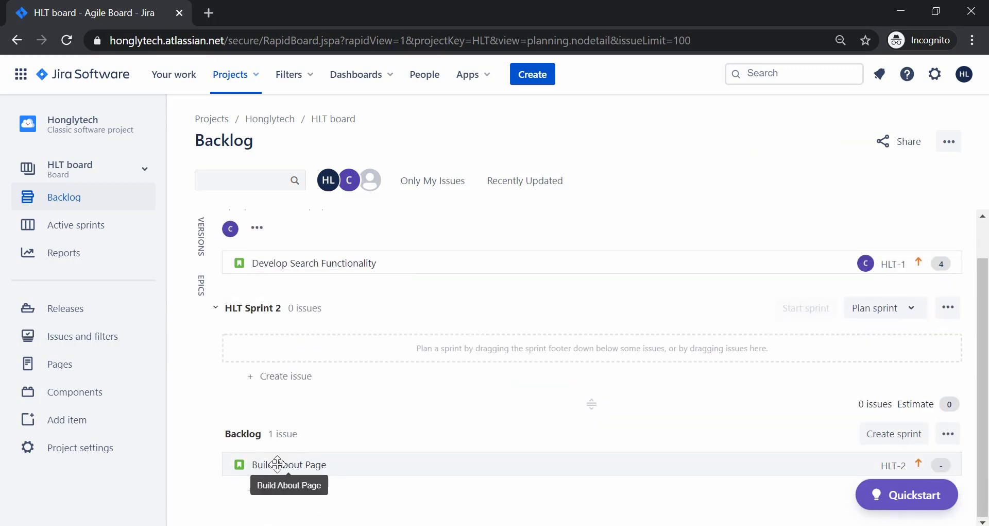
drag(278, 463, 293, 368)
scroll(381, 393, up, 1)
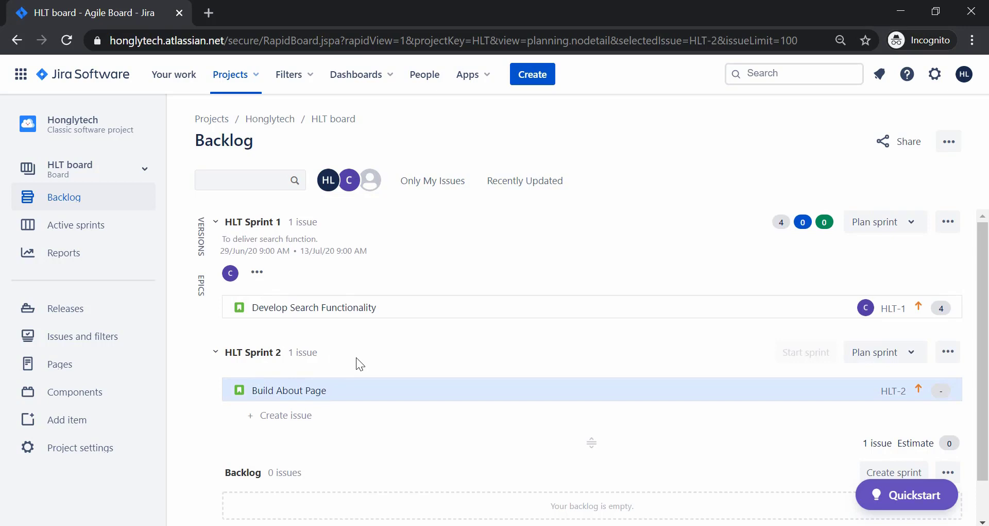
click(202, 288)
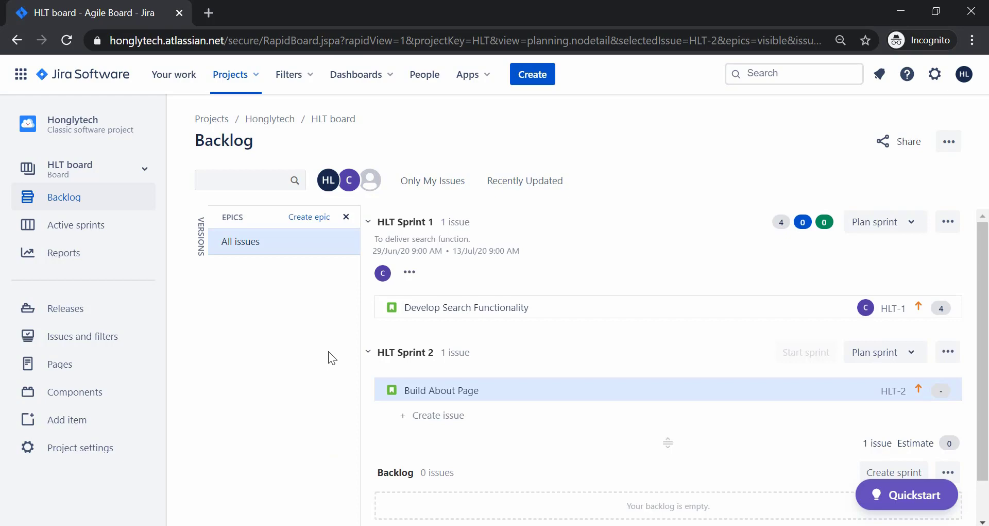
Start a new epic, then read the Agile Coach's 'What is an Agile Epic?' explanation.
click(305, 218)
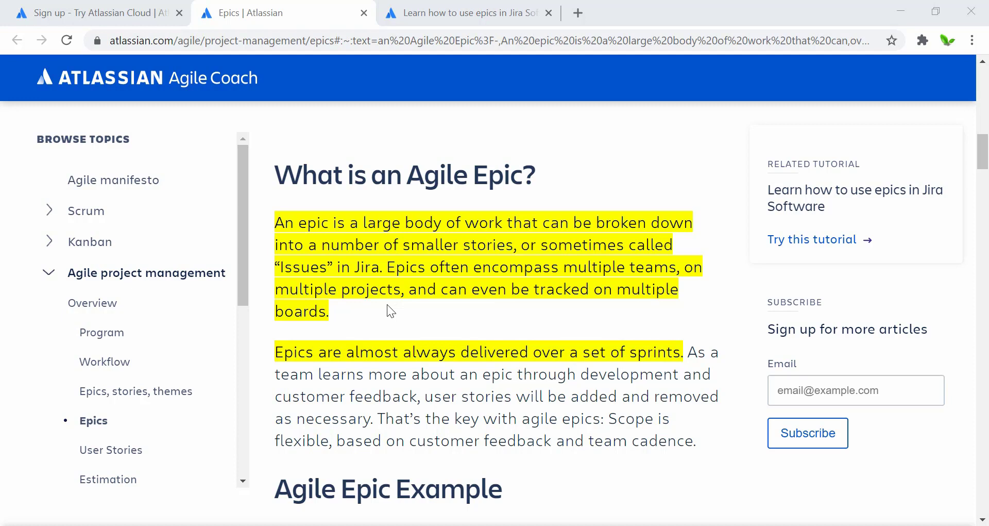
scroll(486, 433, down, 1)
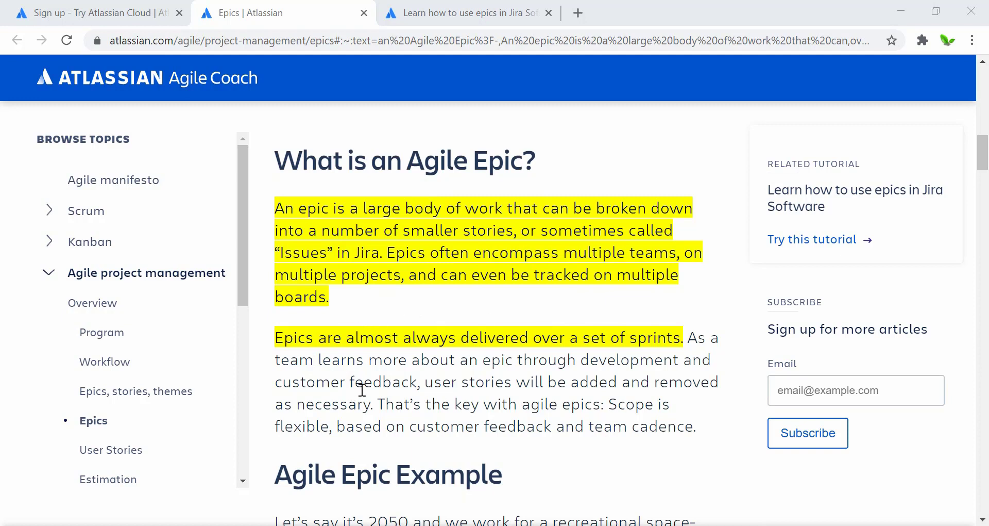
scroll(362, 390, down, 1)
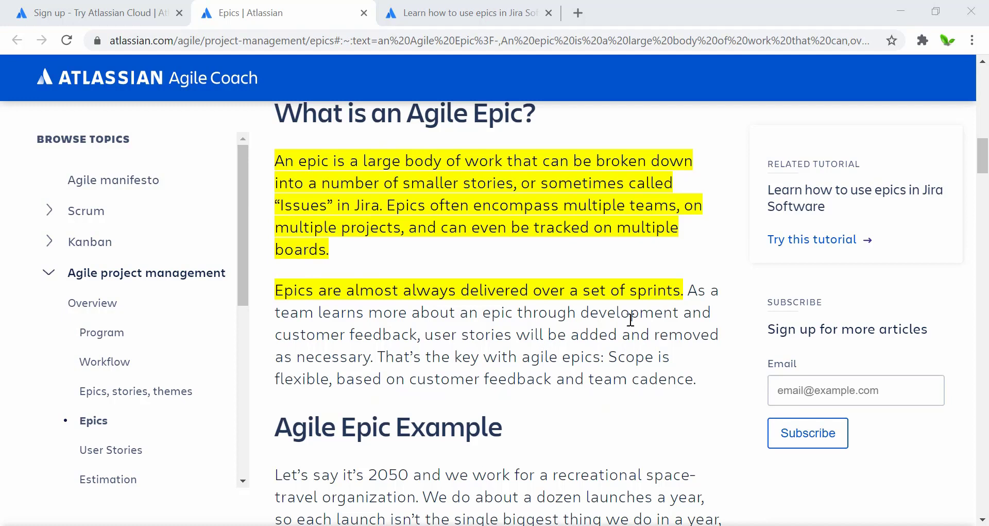
scroll(486, 357, down, 1)
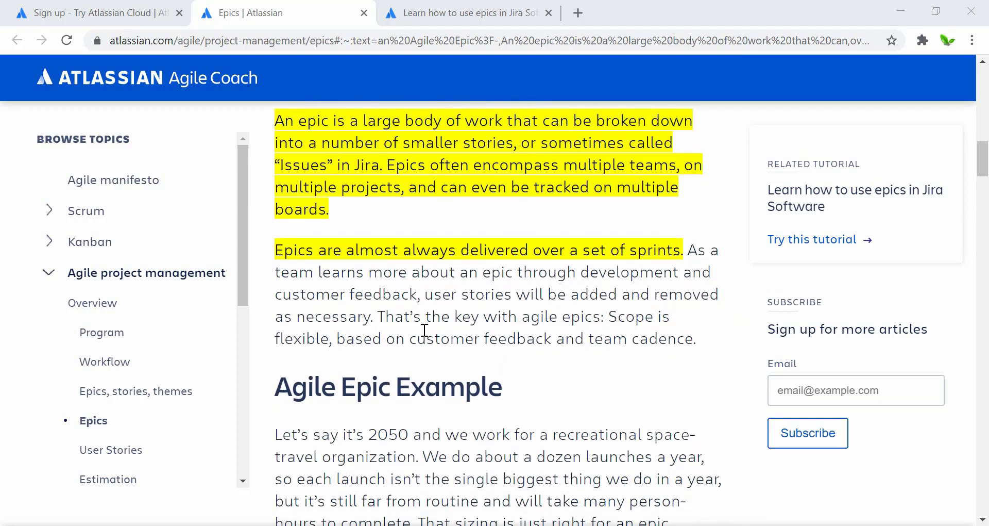
Read the remainder of the Agile Coach Epics article to its end.
scroll(424, 330, down, 4)
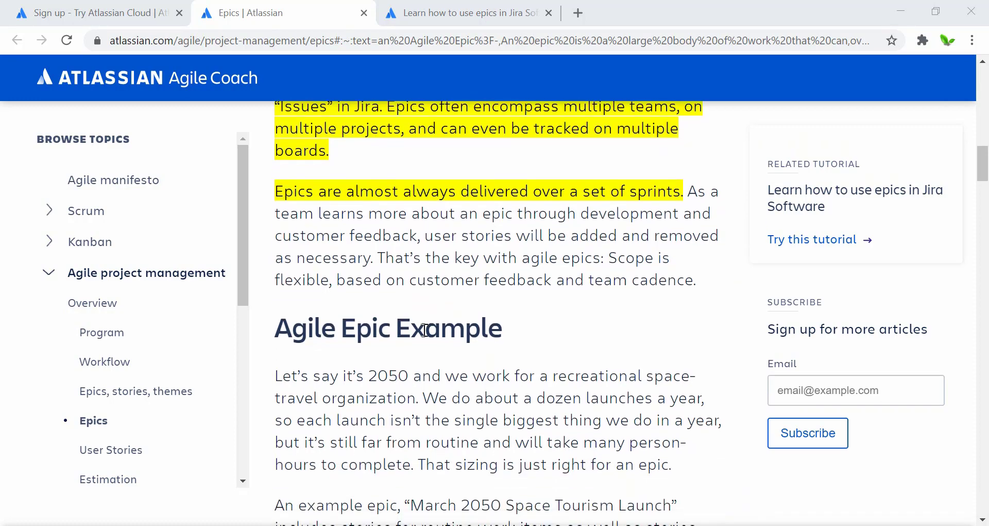
scroll(424, 330, down, 2)
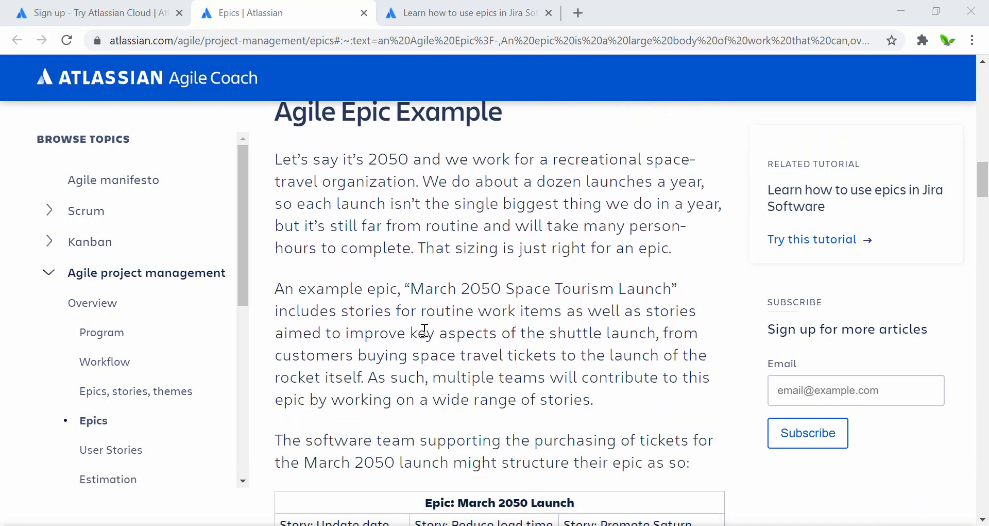
scroll(424, 330, down, 3)
scroll(424, 330, down, 2)
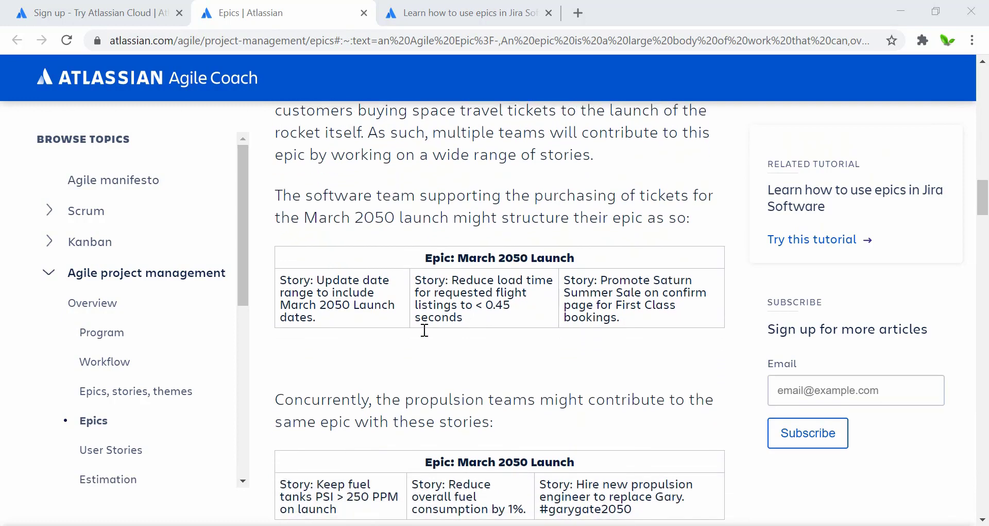
scroll(424, 330, down, 1)
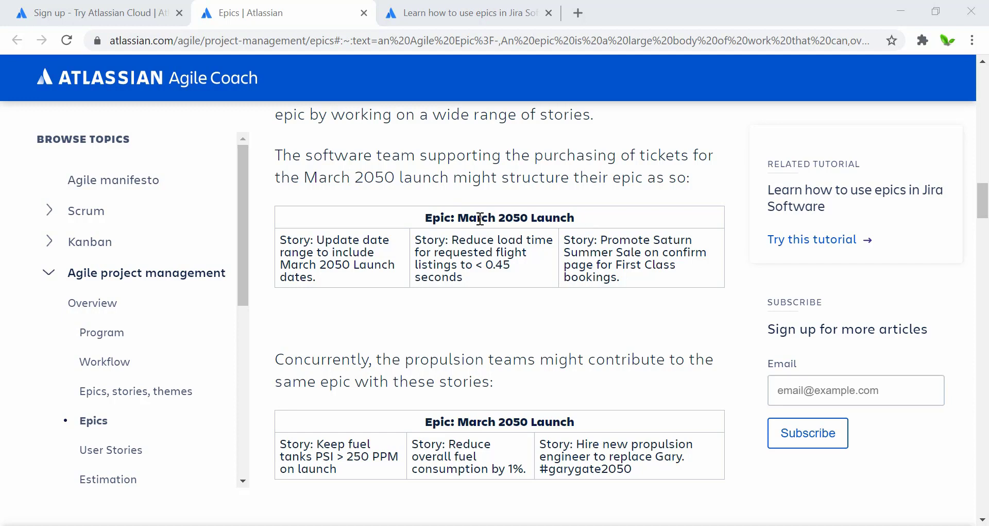
scroll(457, 332, down, 1)
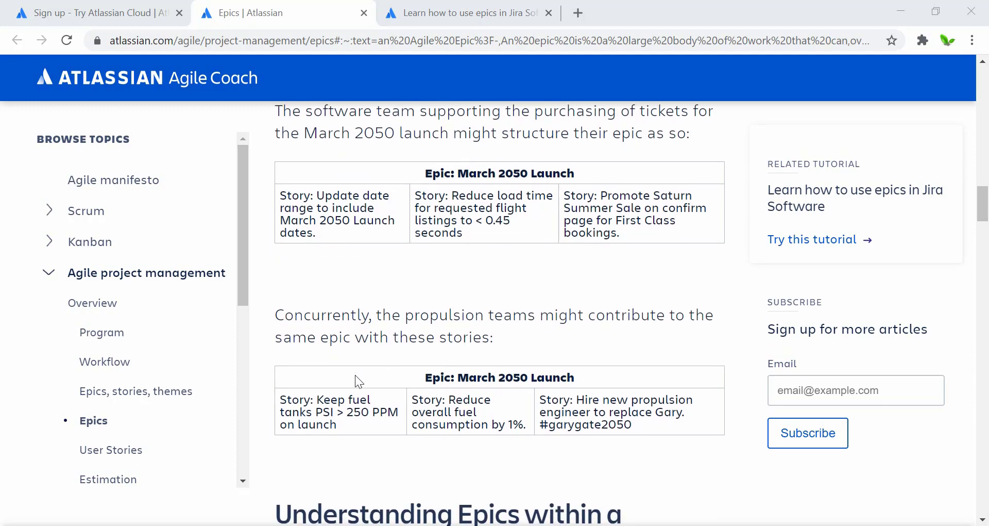
scroll(354, 375, down, 1)
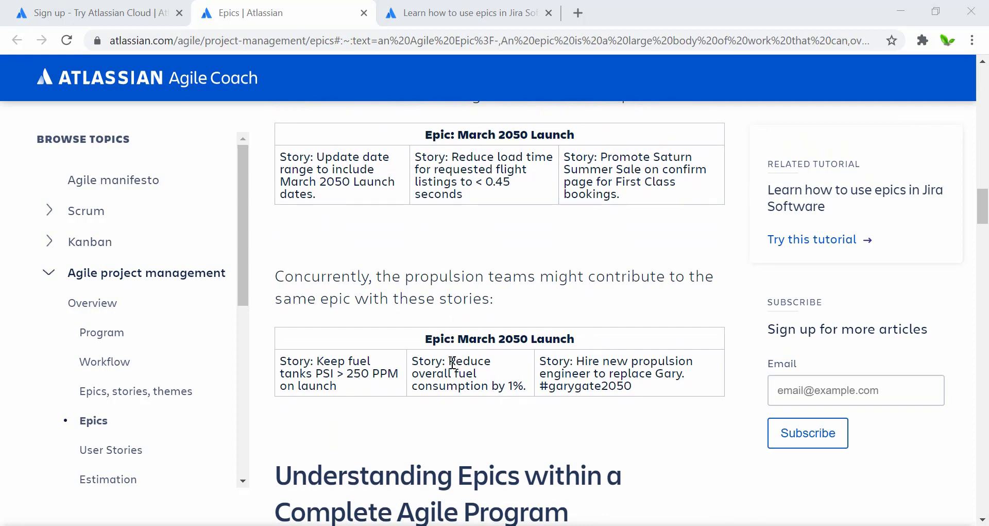
scroll(452, 363, down, 4)
scroll(452, 362, down, 3)
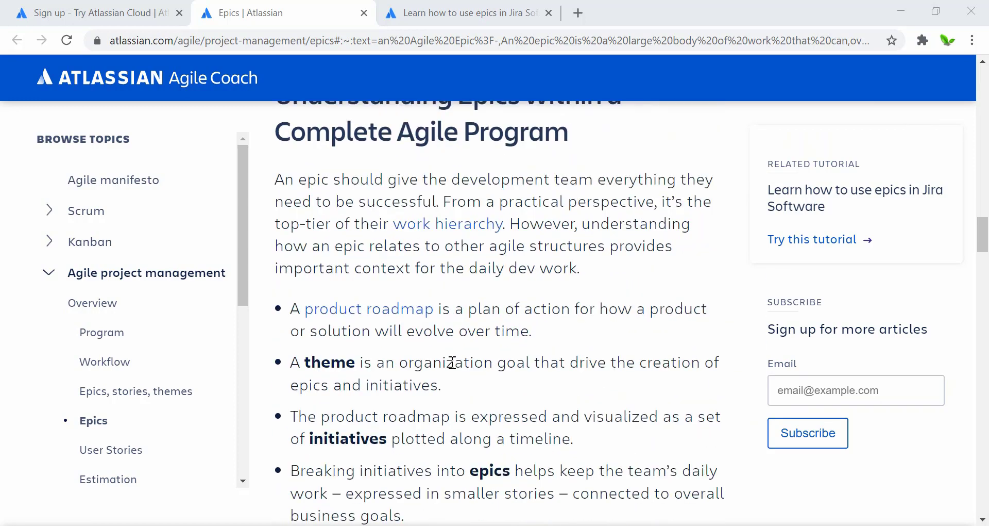
scroll(452, 362, down, 15)
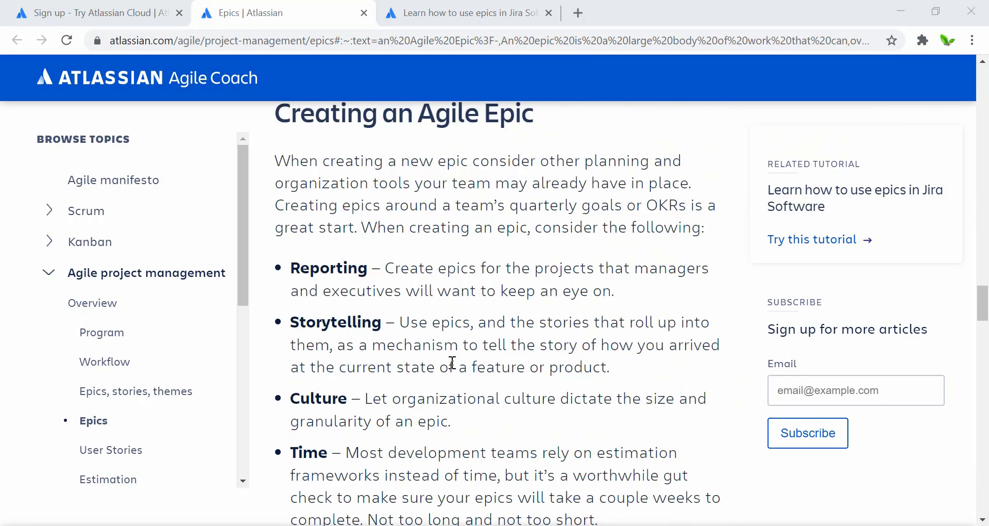
scroll(386, 267, down, 1)
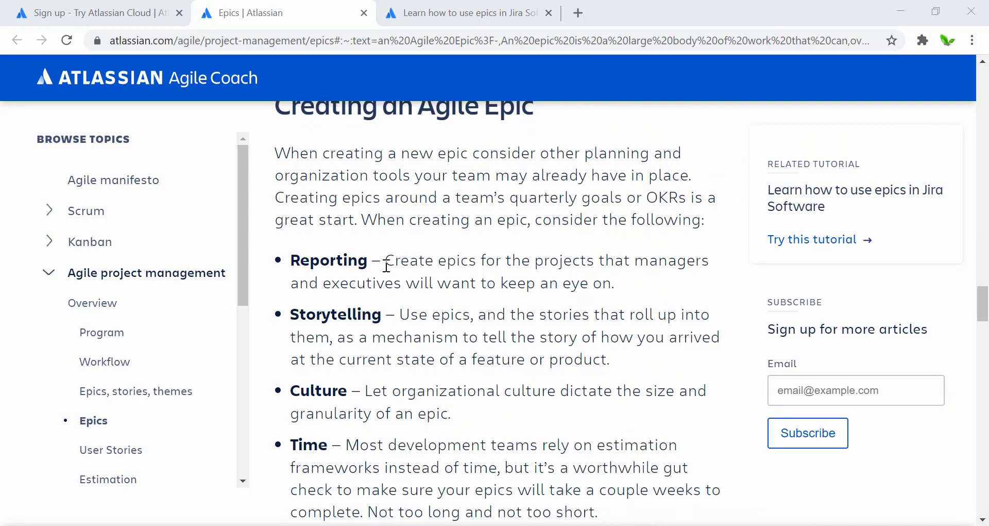
scroll(387, 267, down, 9)
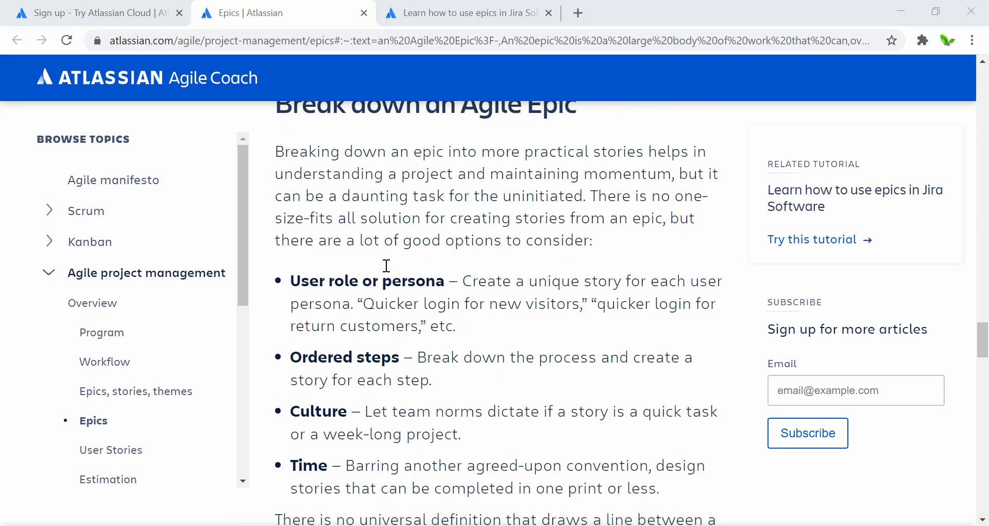
scroll(387, 265, down, 12)
scroll(387, 265, up, 4)
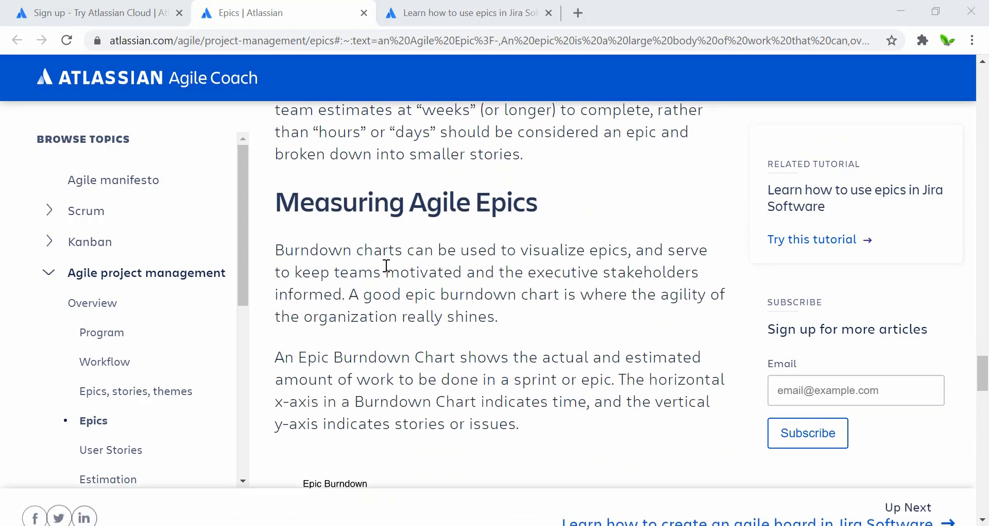
scroll(386, 265, down, 15)
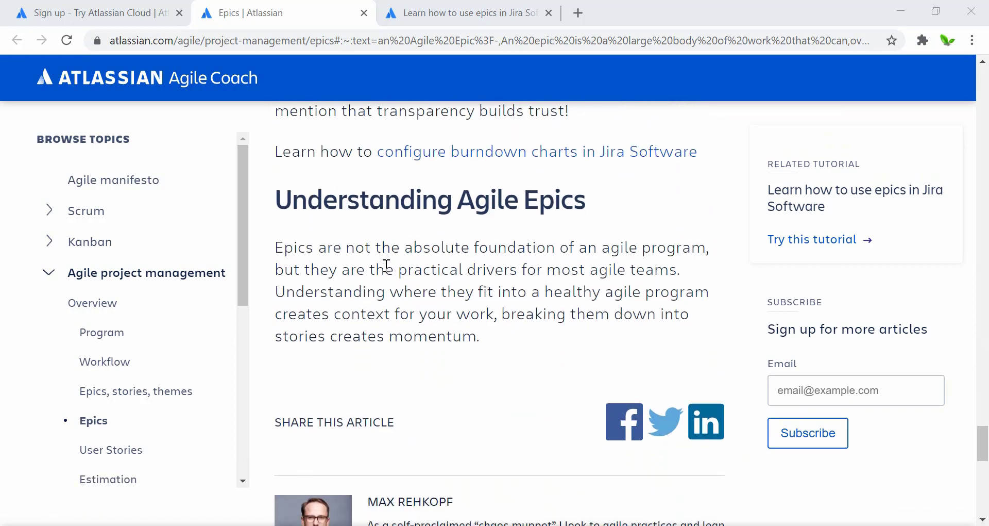
Read the 'Learn how to use epics in Jira Software' tutorial down to next-gen Step 6.
click(389, 10)
scroll(326, 190, down, 2)
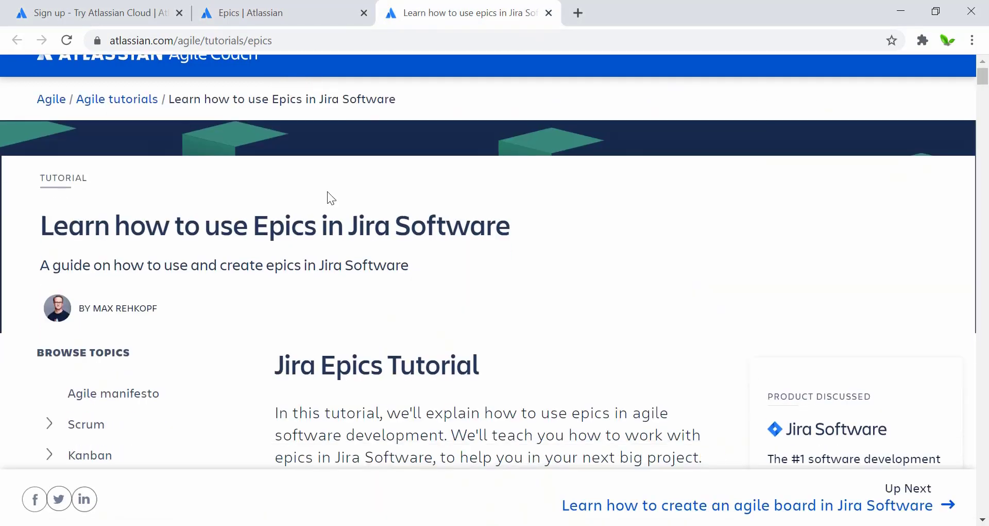
scroll(330, 197, down, 2)
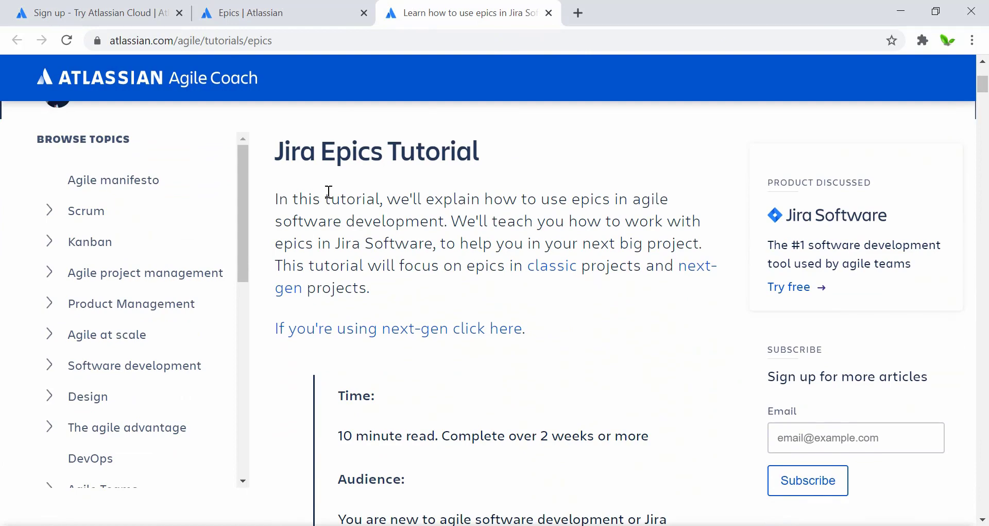
scroll(505, 244, down, 8)
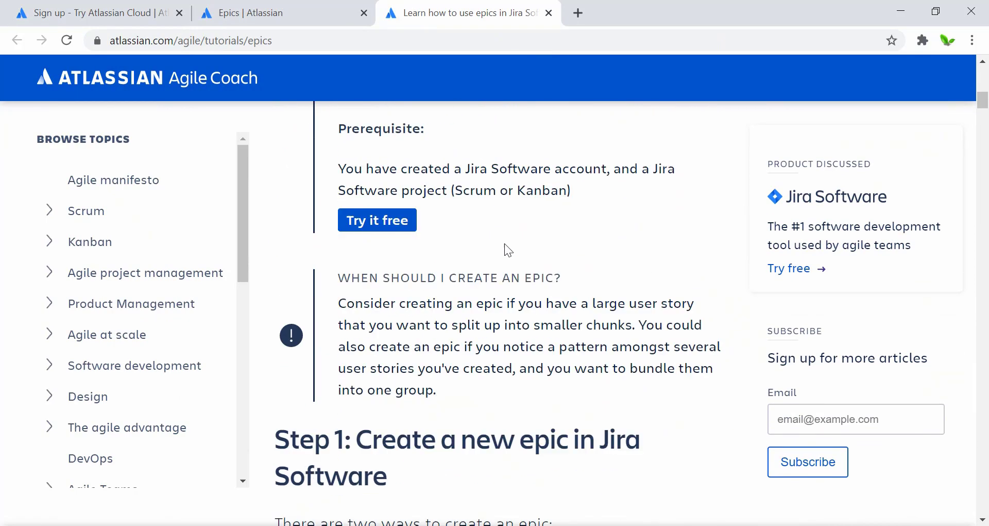
scroll(505, 244, down, 5)
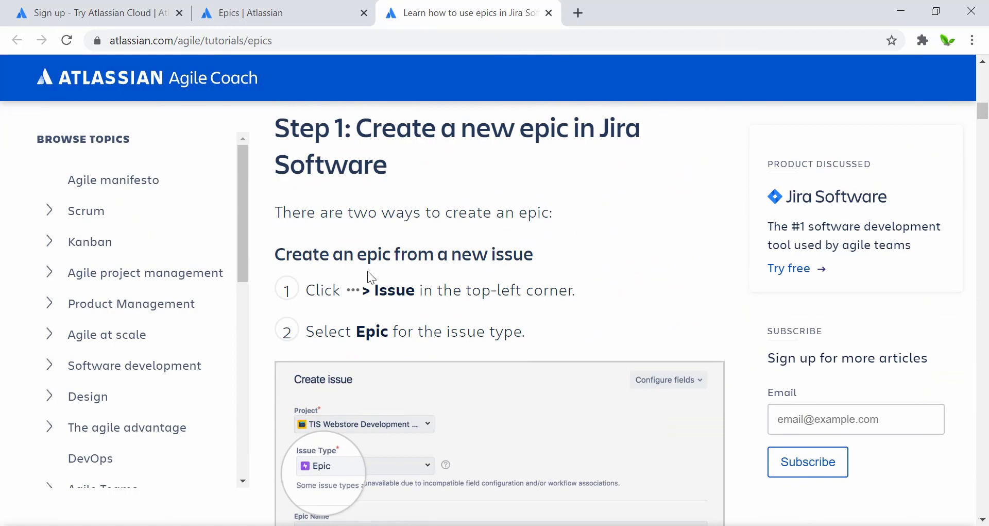
scroll(401, 264, down, 15)
scroll(401, 265, down, 14)
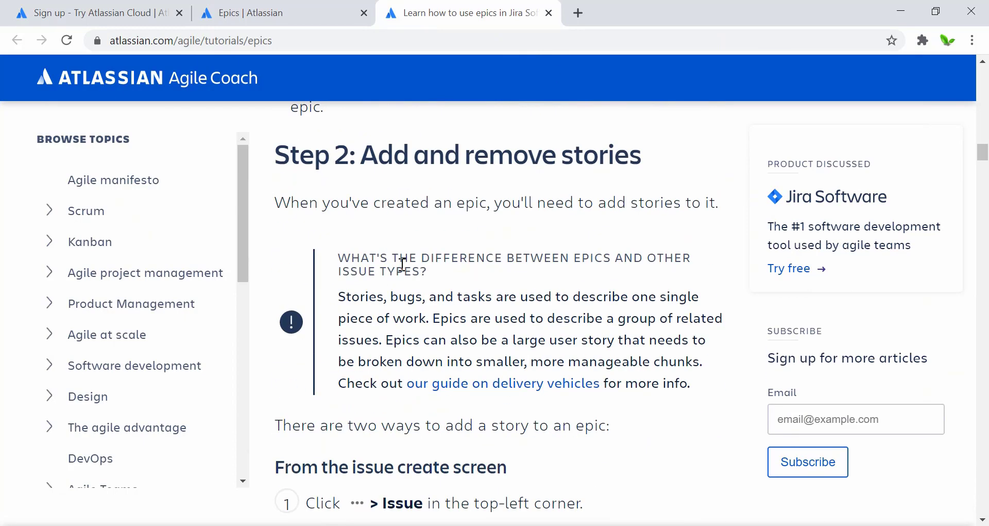
scroll(401, 264, down, 11)
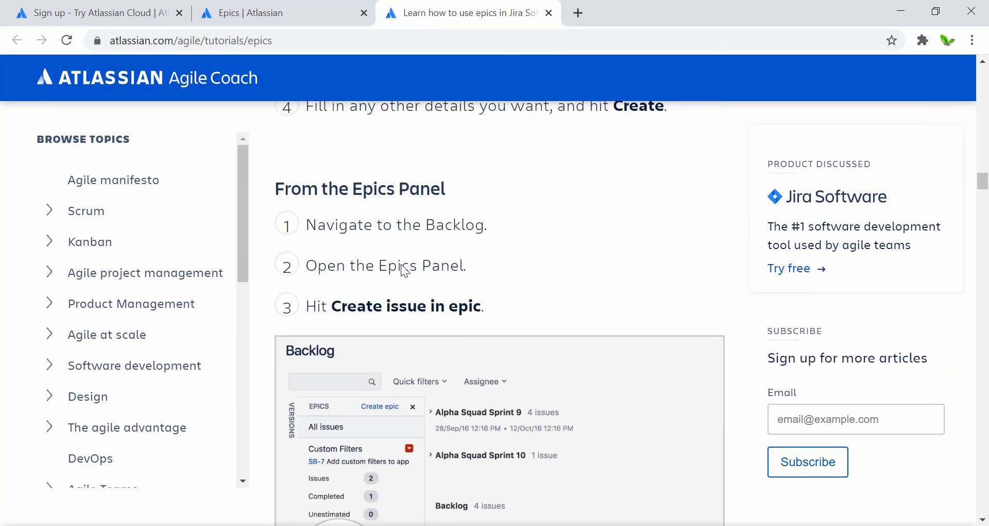
scroll(402, 268, down, 9)
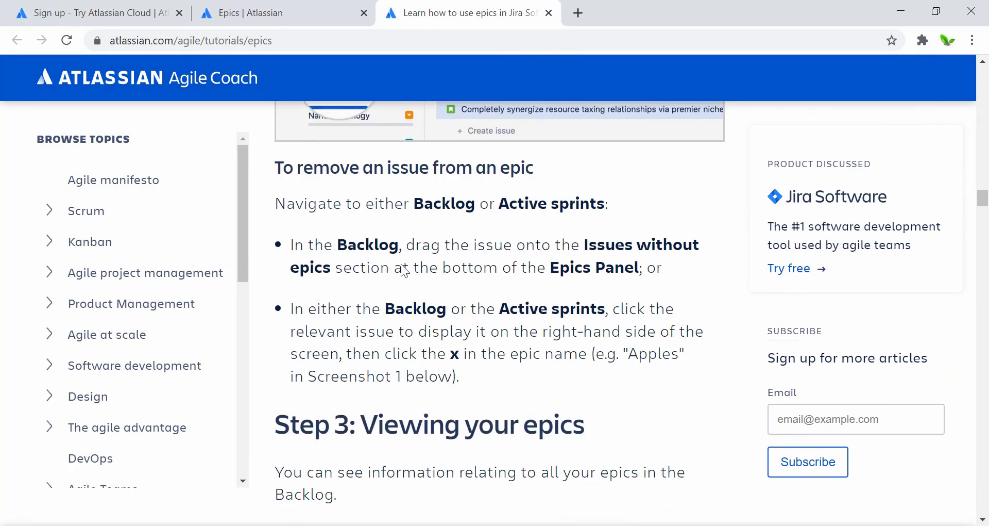
scroll(400, 263, down, 14)
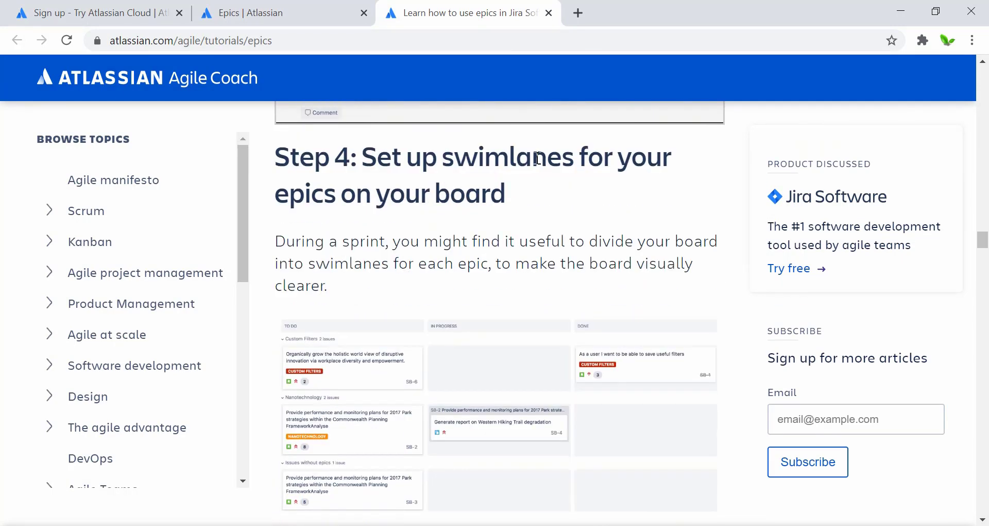
scroll(402, 264, down, 7)
scroll(420, 283, down, 12)
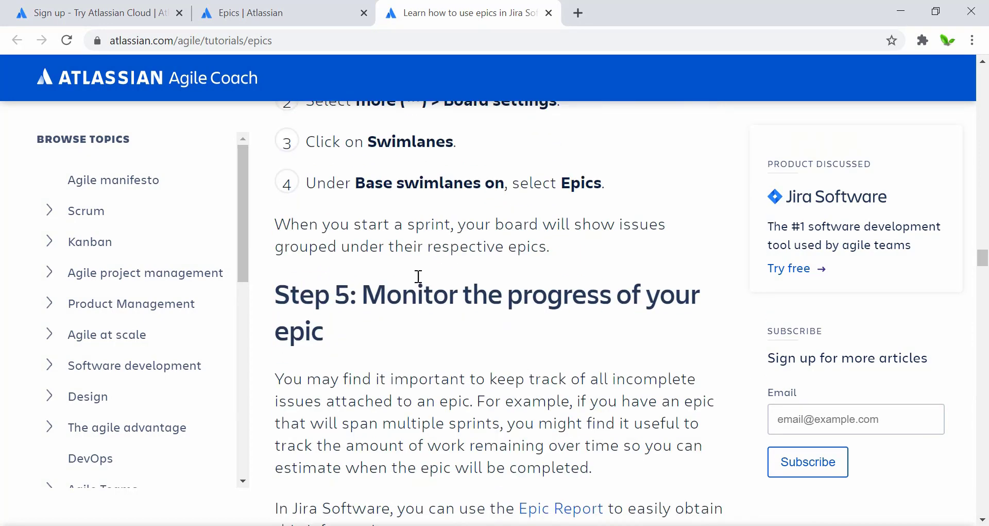
scroll(417, 276, down, 3)
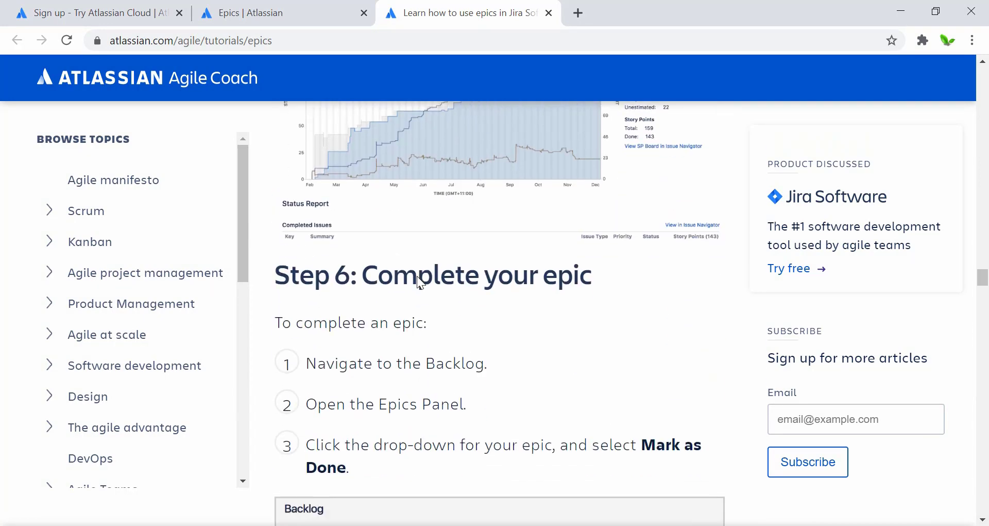
scroll(450, 275, up, 5)
scroll(456, 309, down, 6)
scroll(459, 336, down, 7)
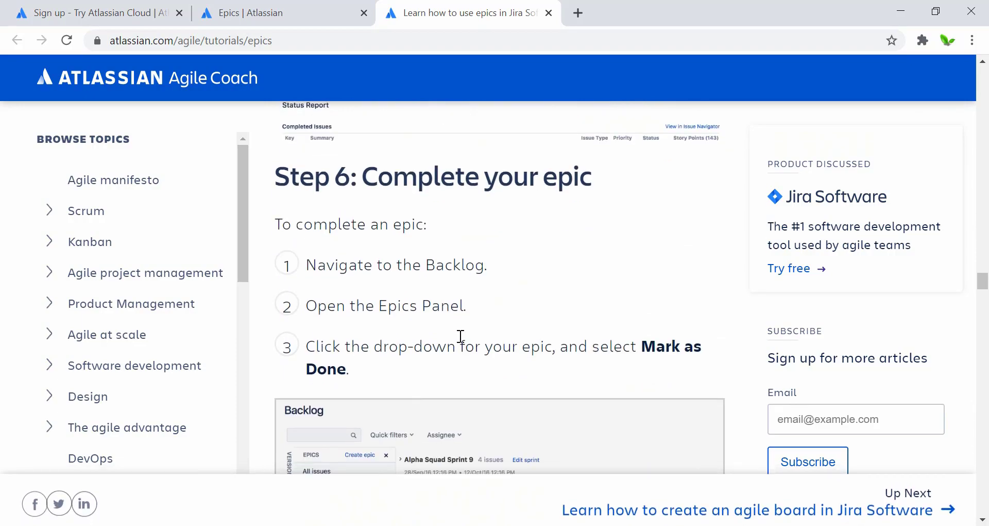
scroll(459, 335, down, 15)
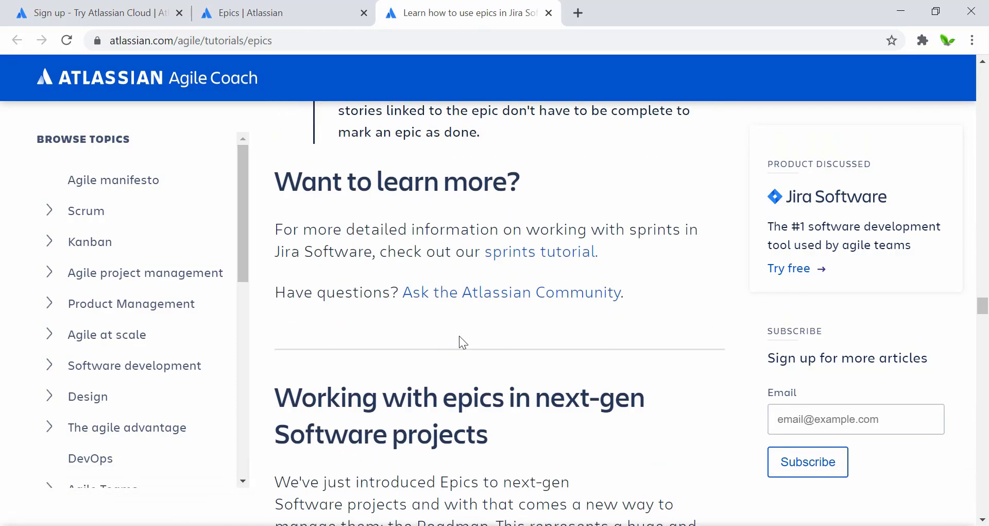
scroll(459, 336, up, 2)
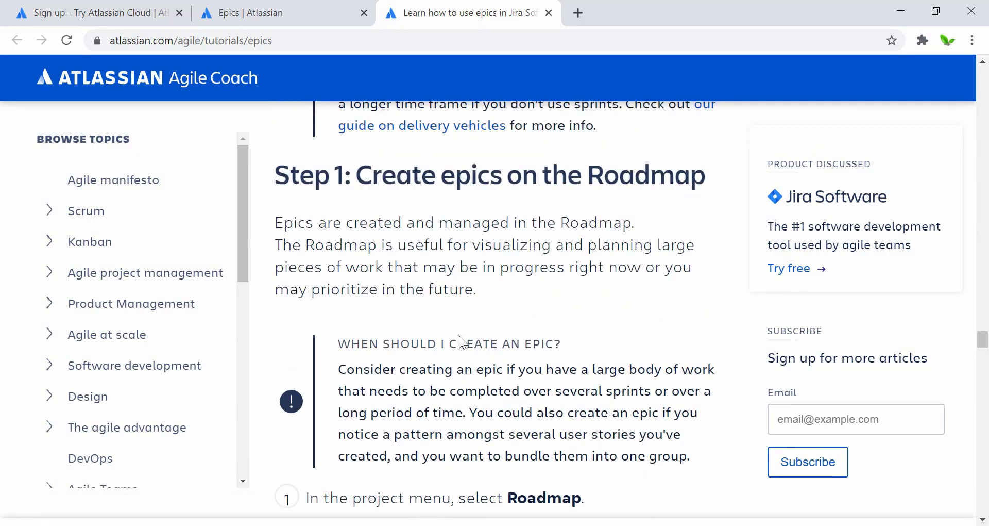
scroll(459, 336, down, 15)
scroll(461, 336, down, 15)
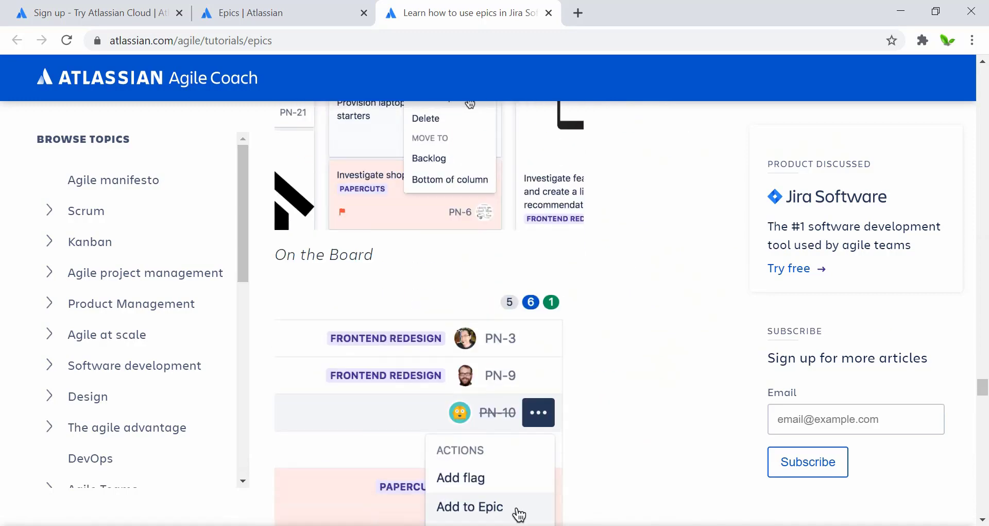
scroll(459, 336, down, 15)
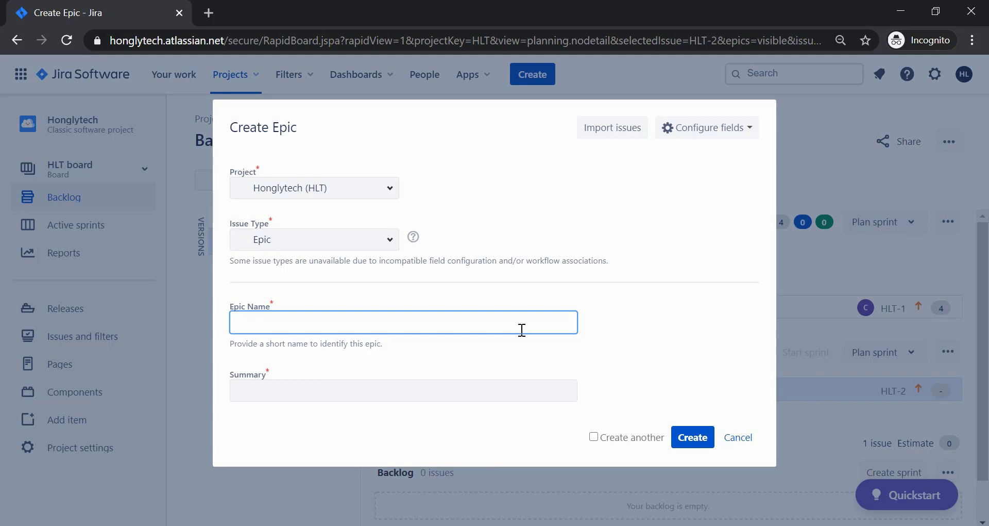
Enter the epic name 'Search, add to card function and web pages on Ecommerce site'.
text(Search)
key(BackSpace)
key(BackSpace)
key(BackSpace)
text(rch functiona)
key(BackSpace)
text(, about)
key(BackSpace)
key(BackSpace)
key(BackSpace)
key(BackSpace)
key(BackSpace)
text(web pages)
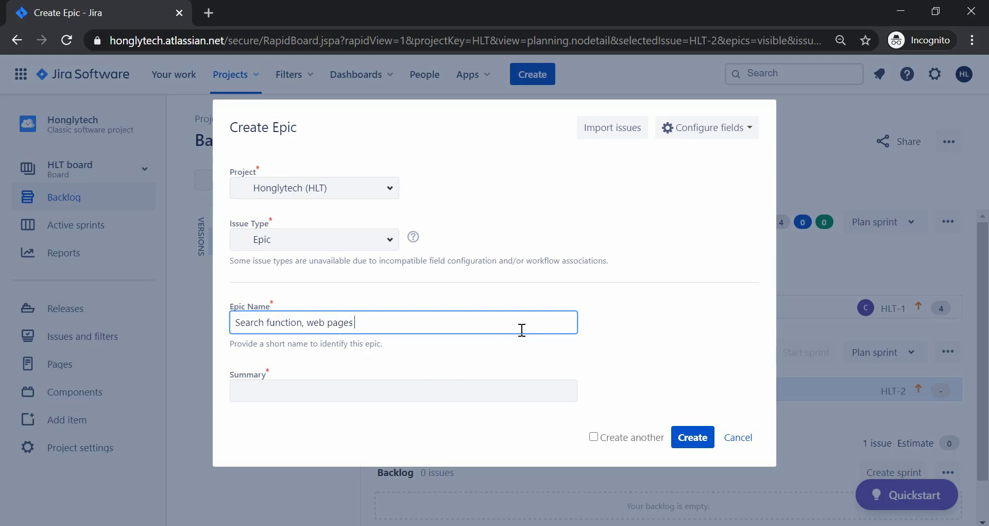
text( on ecommerce site)
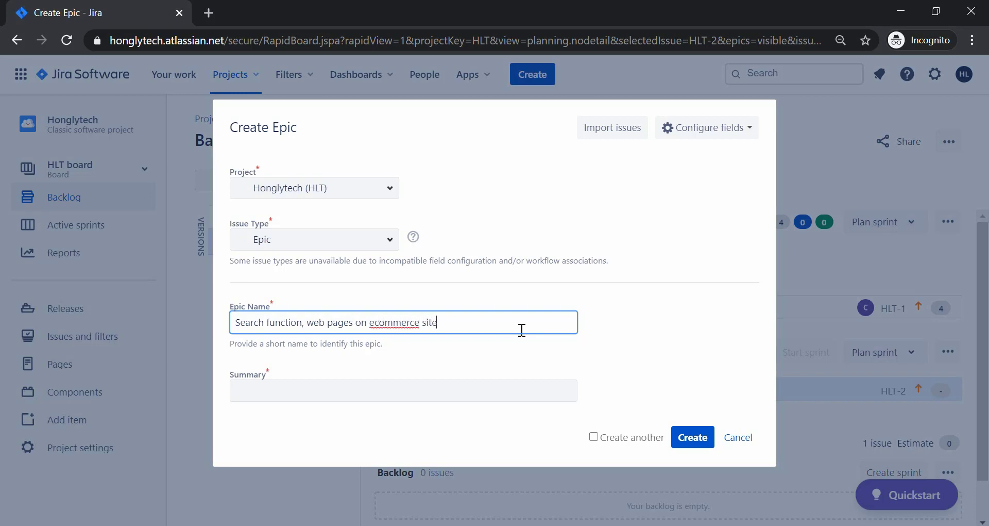
click(376, 323)
key(BackSpace)
text(E)
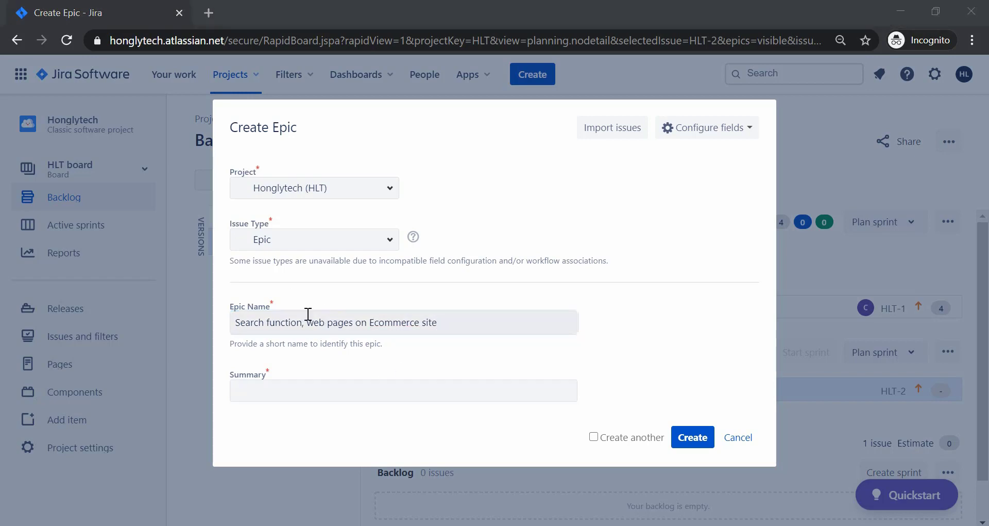
click(308, 320)
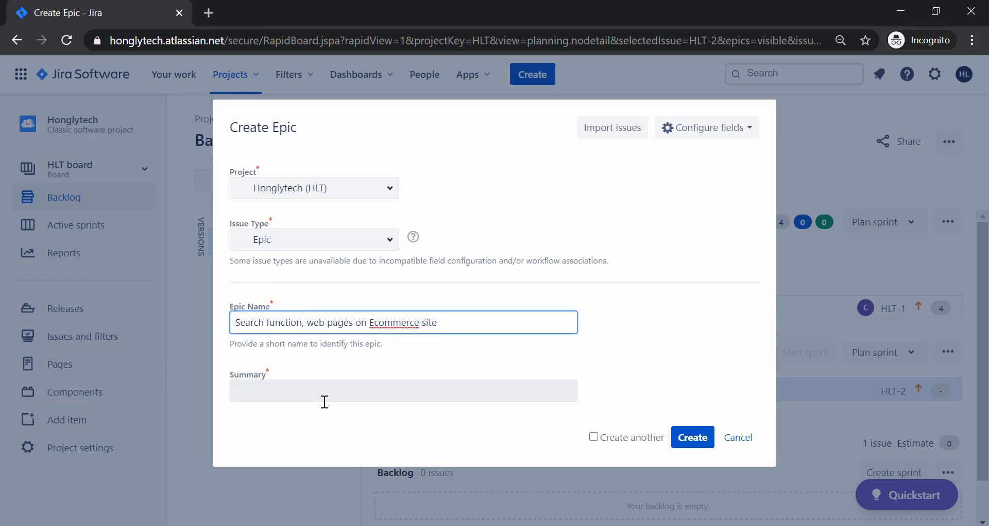
key(BackSpace)
text(and)
key(ctrl+Left)
key(ctrl+Left)
key(Left)
text(, add to cart)
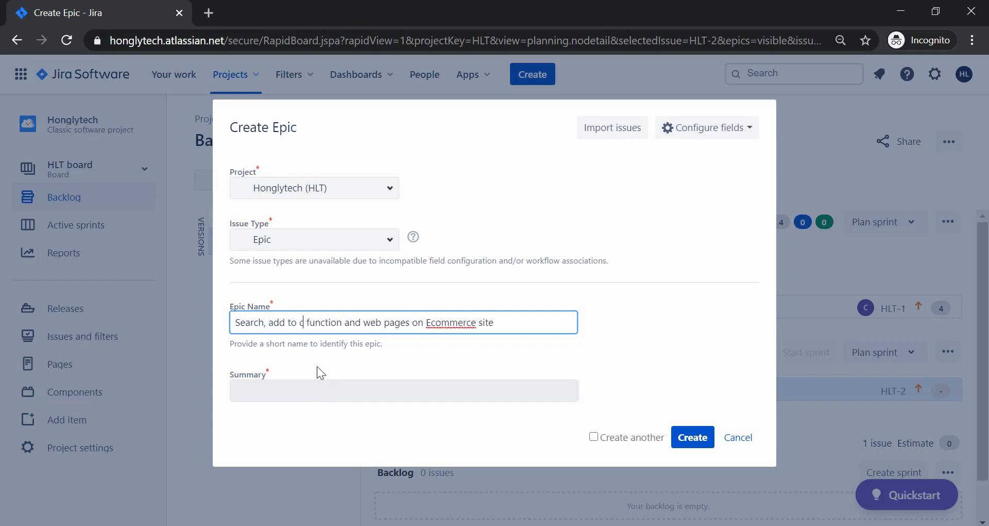
Enter the summary 'Deliver search, add to card features, homepage and about page.'.
click(298, 390)
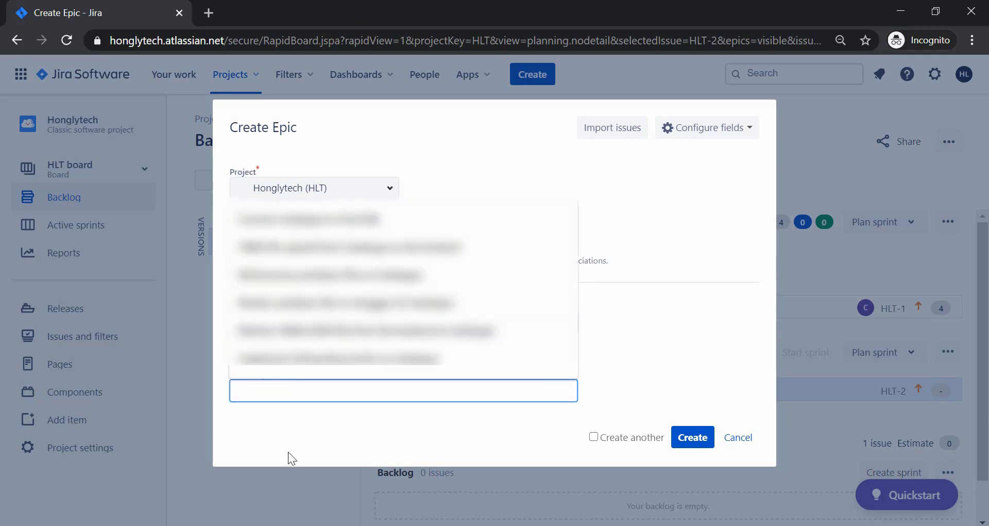
click(288, 423)
click(279, 391)
text(S)
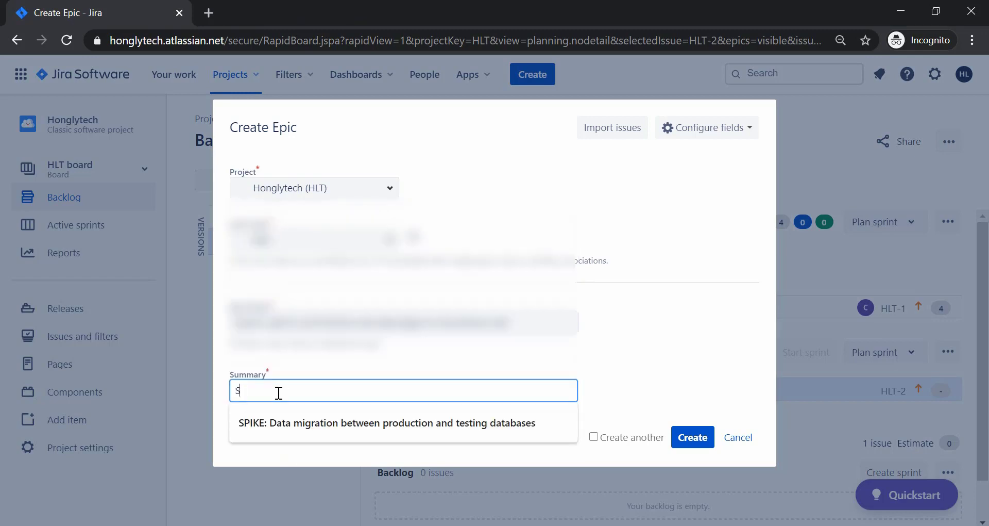
text(earch)
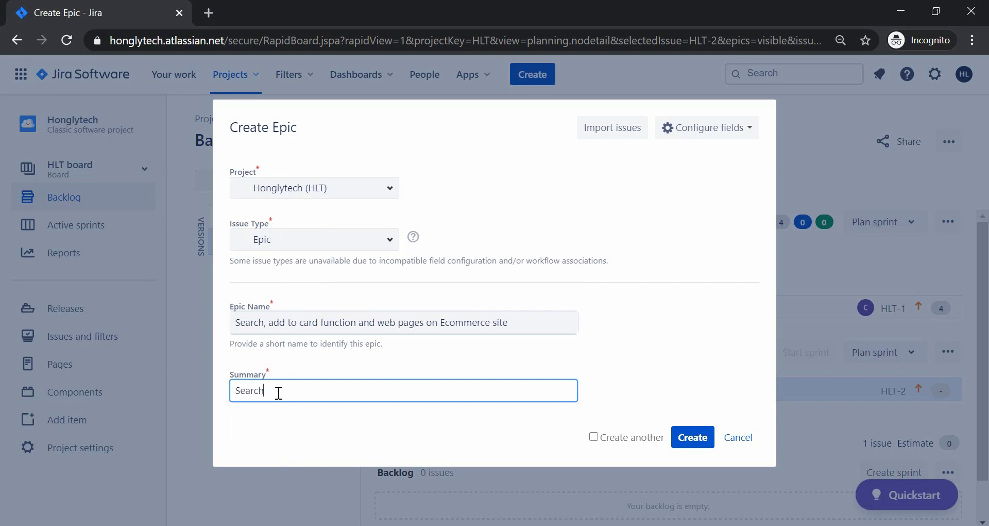
key(Home)
text(Deliver)
double_click(279, 391)
text(search, add to card)
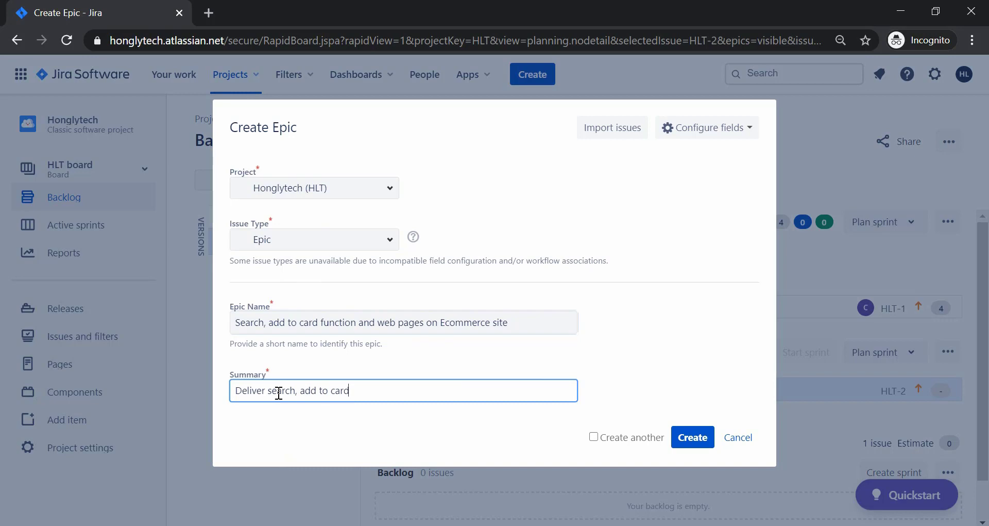
text( features)
text( and we)
key(BackSpace)
key(BackSpace)
text(we)
key(BackSpace)
key(BackSpace)
key(BackSpace)
key(BackSpace)
key(BackSpace)
key(BackSpace)
text(, homepage, about)
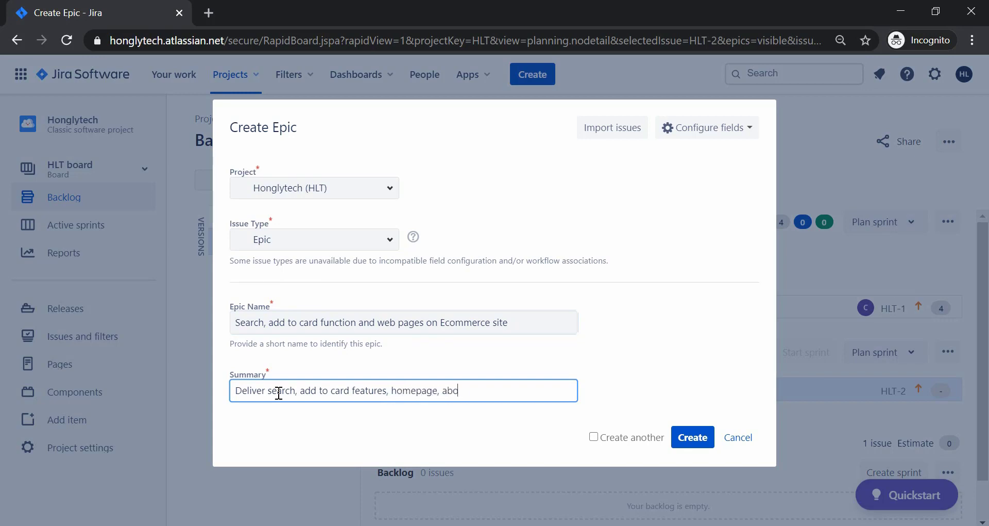
key(BackSpace)
key(BackSpace)
key(BackSpace)
key(BackSpace)
key(BackSpace)
key(BackSpace)
key(BackSpace)
text(and about page.)
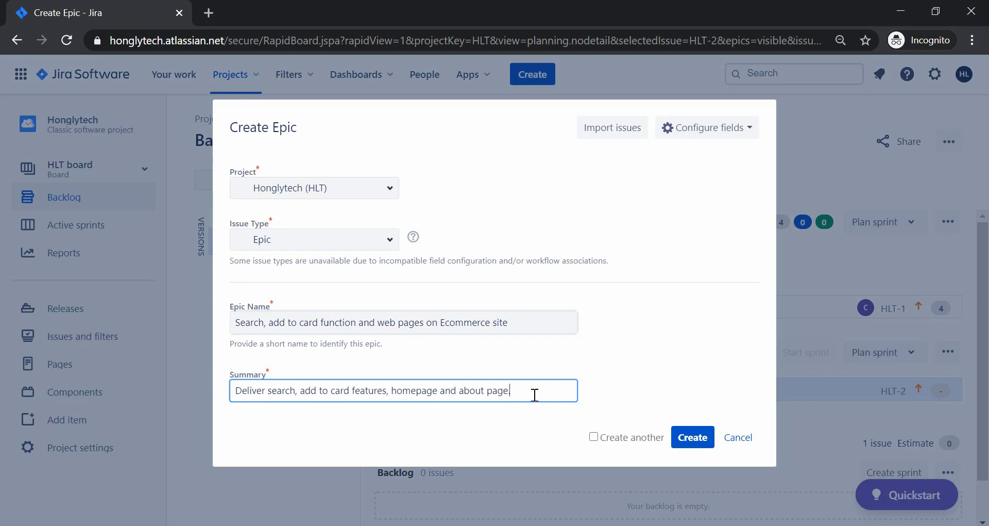
Confirm the epic's Project field is Honglytech (HLT).
click(372, 188)
click(390, 189)
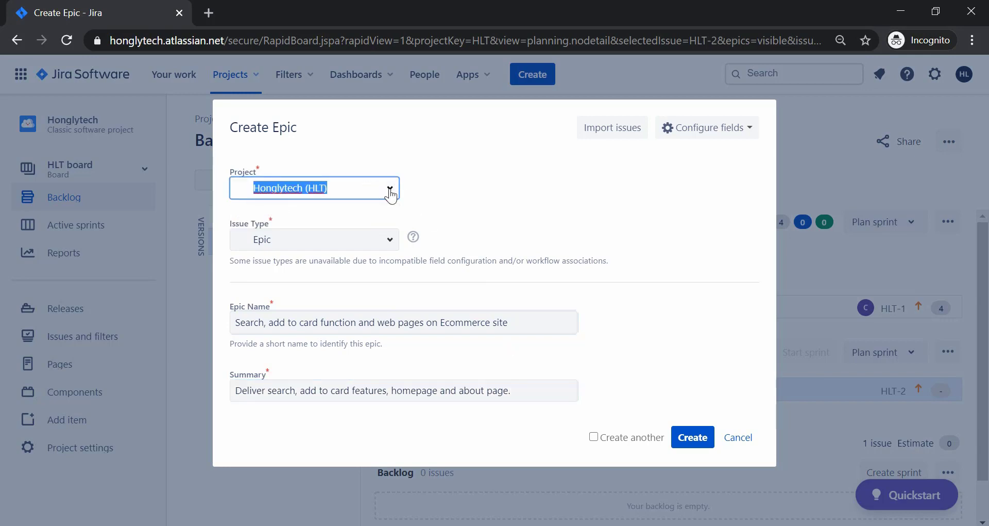
click(624, 222)
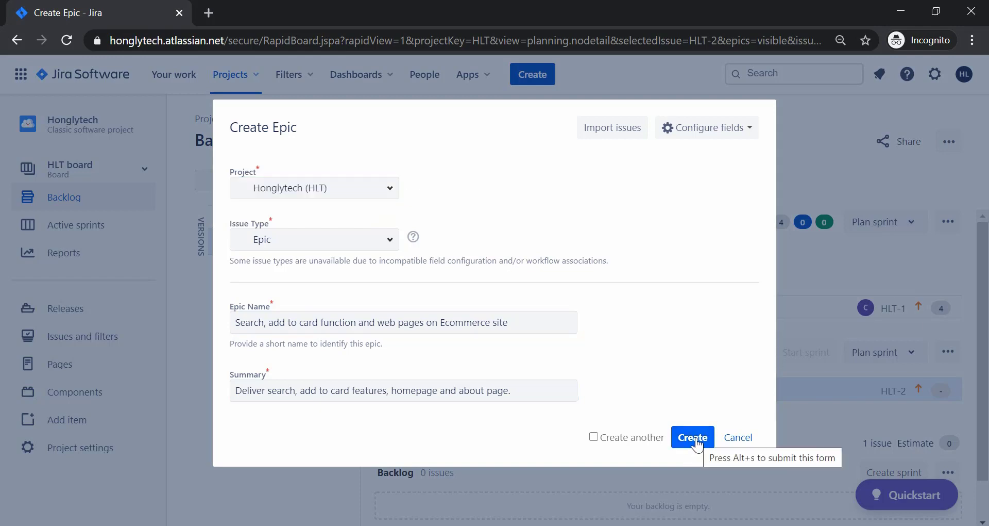
Create epic HLT-3 without adding issues, then open Develop Search Functionality.
click(712, 131)
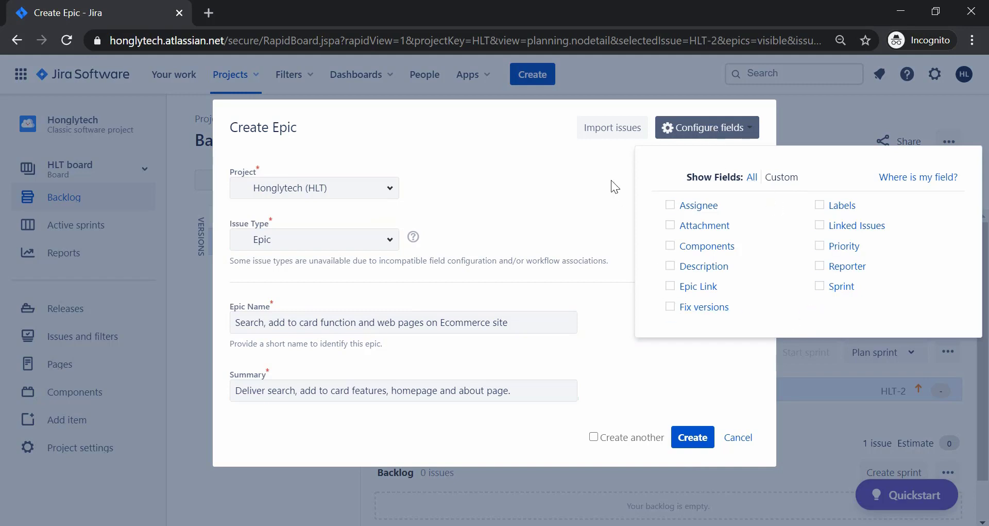
click(691, 437)
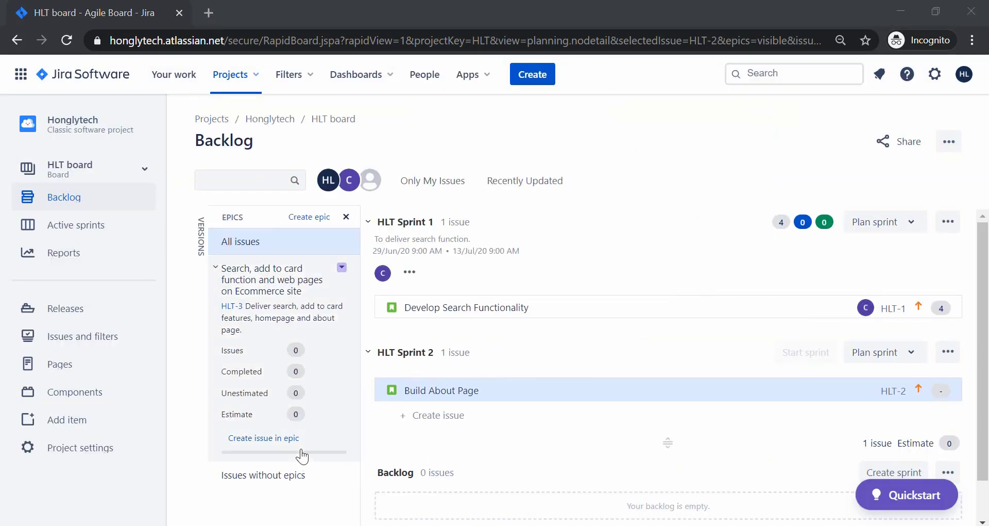
click(247, 441)
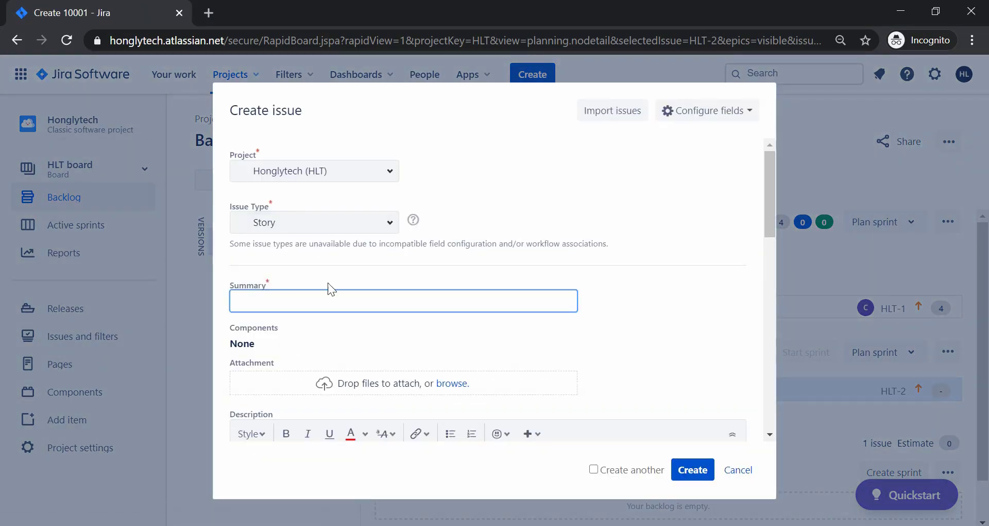
click(746, 472)
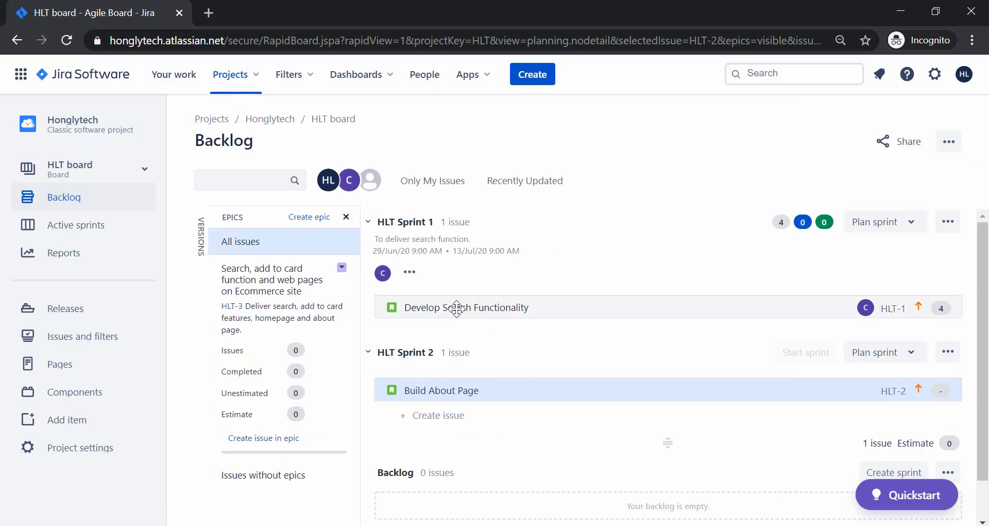
click(432, 308)
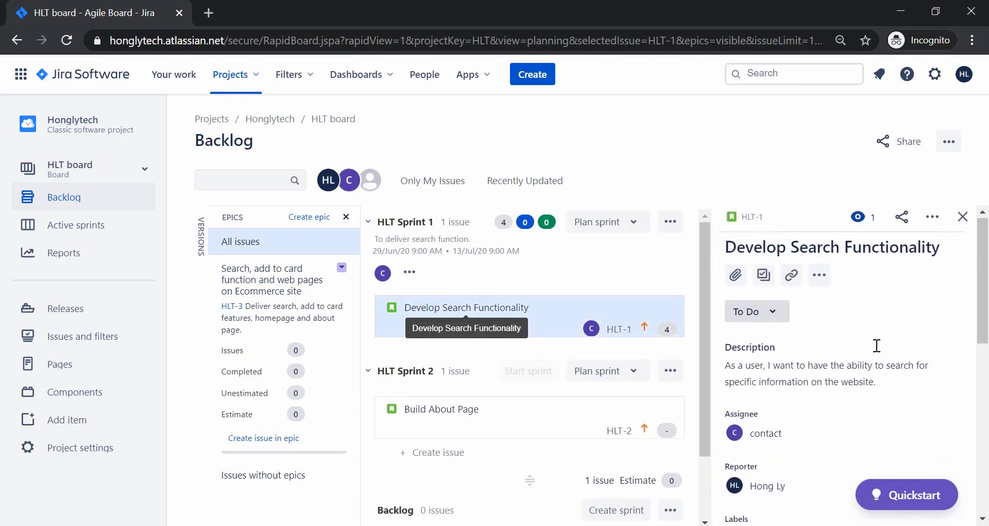
Zoom to 80% and set HLT-1's Epic Link to epic HLT-3.
key(ctrl+minus)
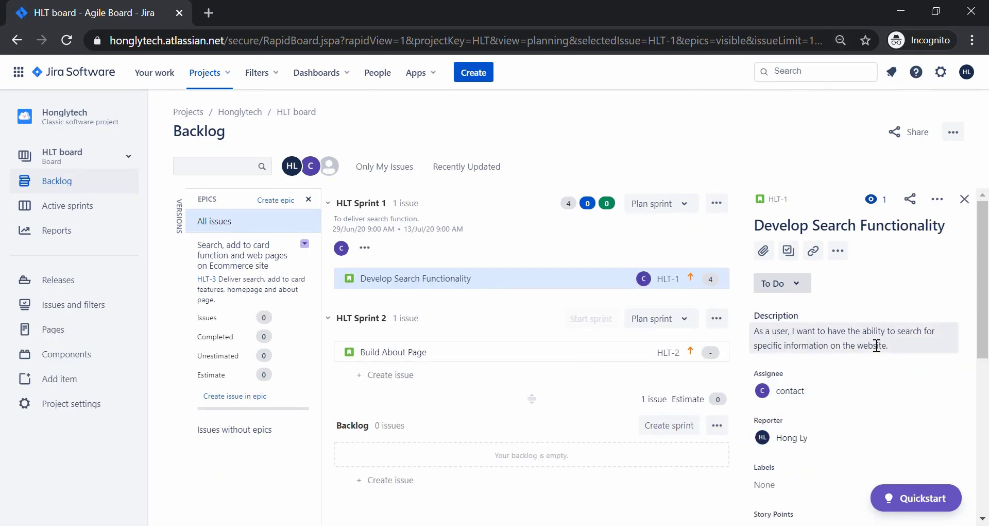
scroll(877, 345, down, 2)
scroll(877, 345, down, 3)
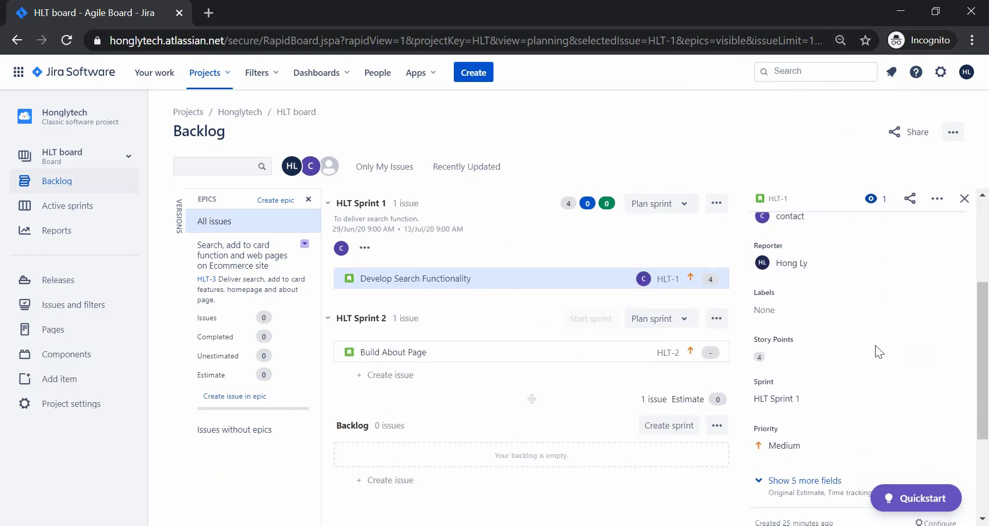
scroll(876, 345, down, 3)
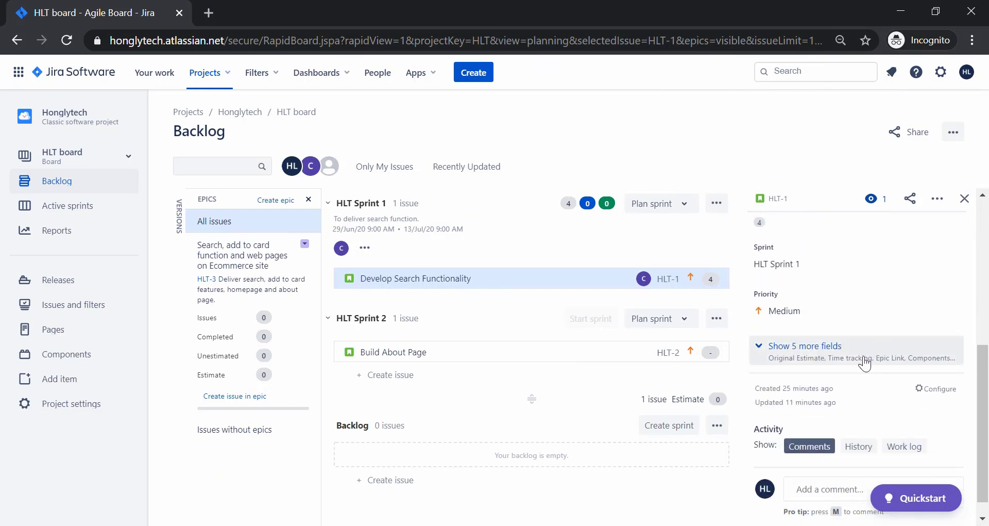
click(823, 366)
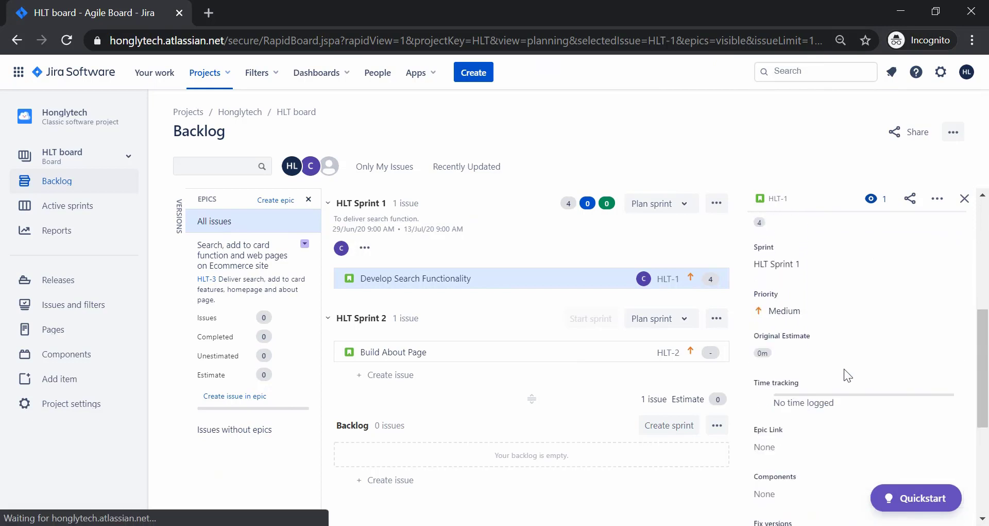
scroll(844, 369, down, 2)
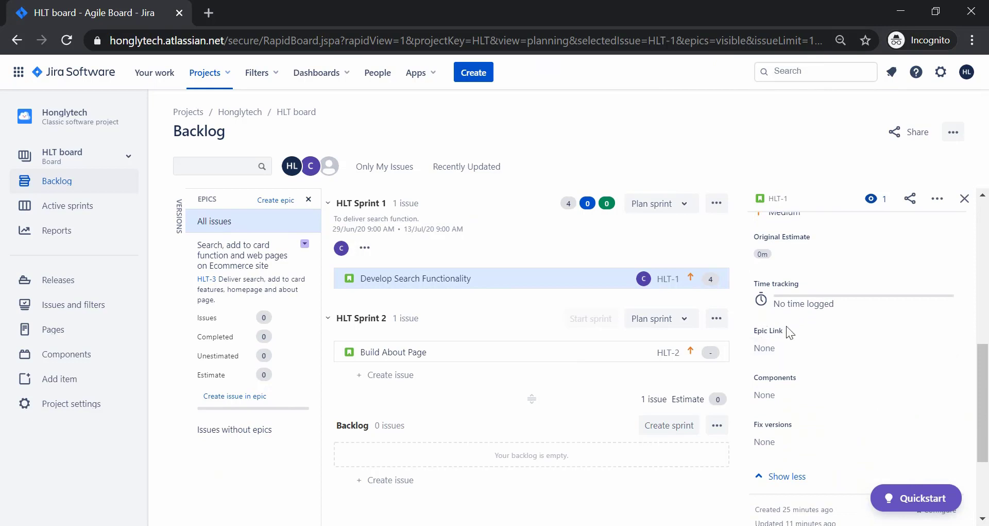
click(774, 348)
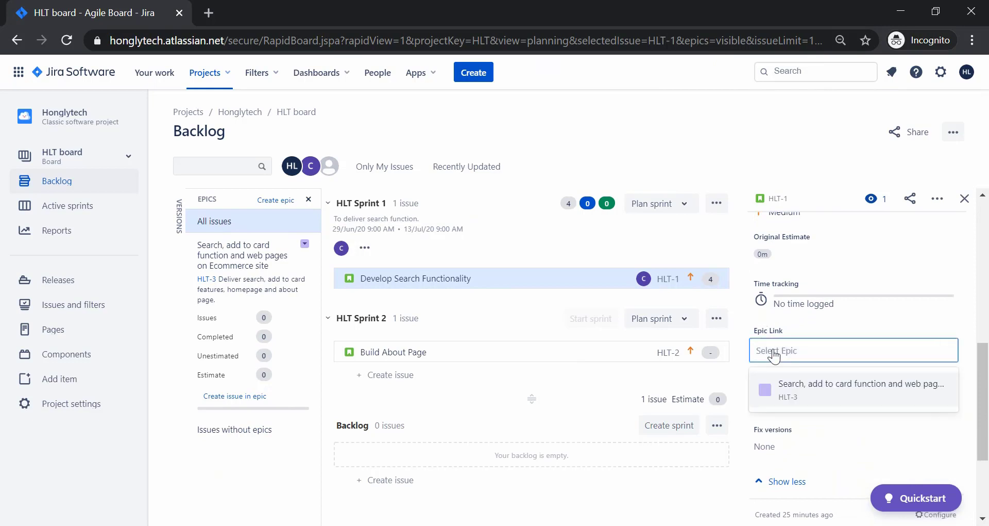
click(802, 394)
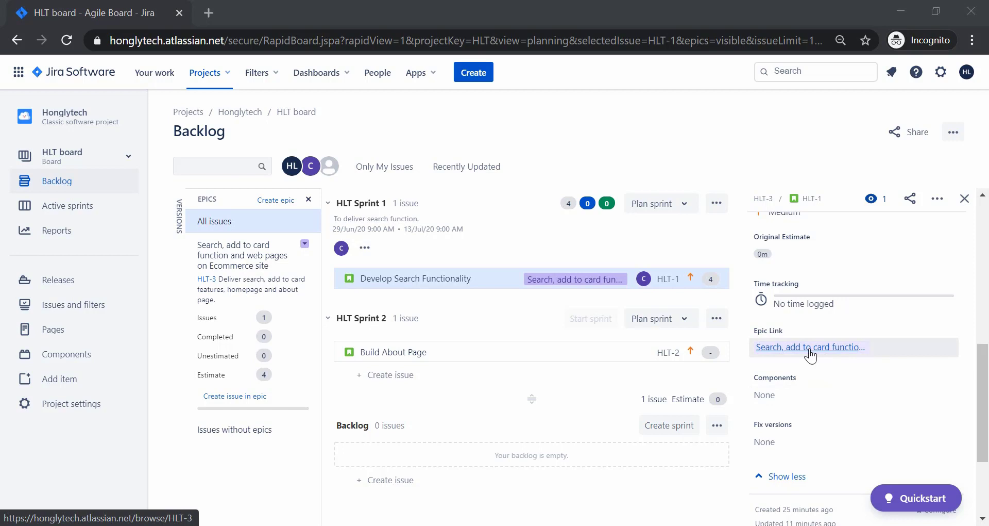
Leave HLT-1's Components and Fix versions empty and close its details panel.
scroll(786, 397, down, 1)
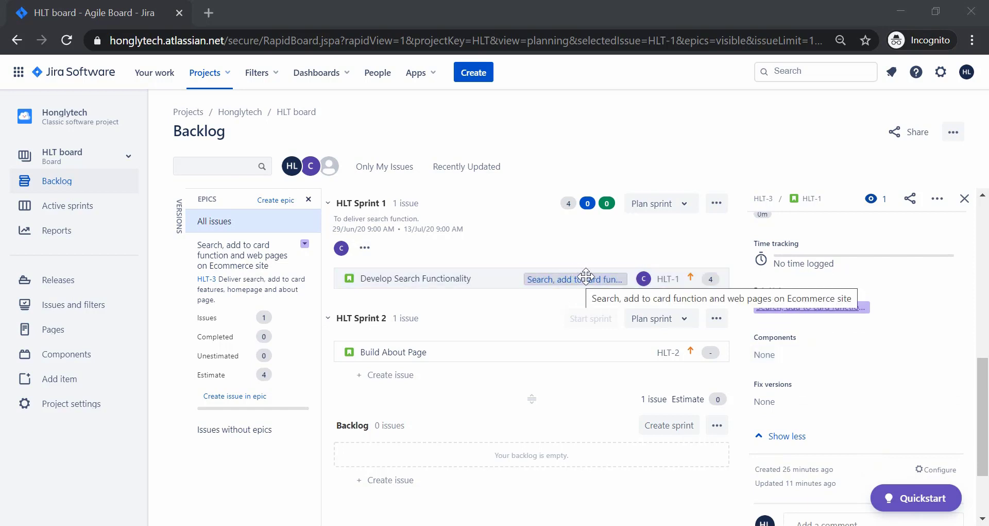
scroll(778, 360, down, 1)
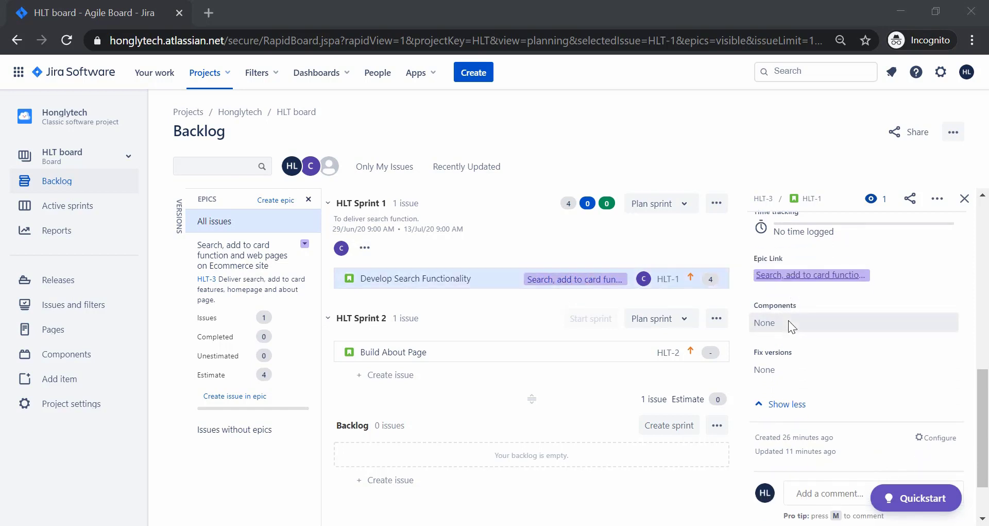
click(777, 323)
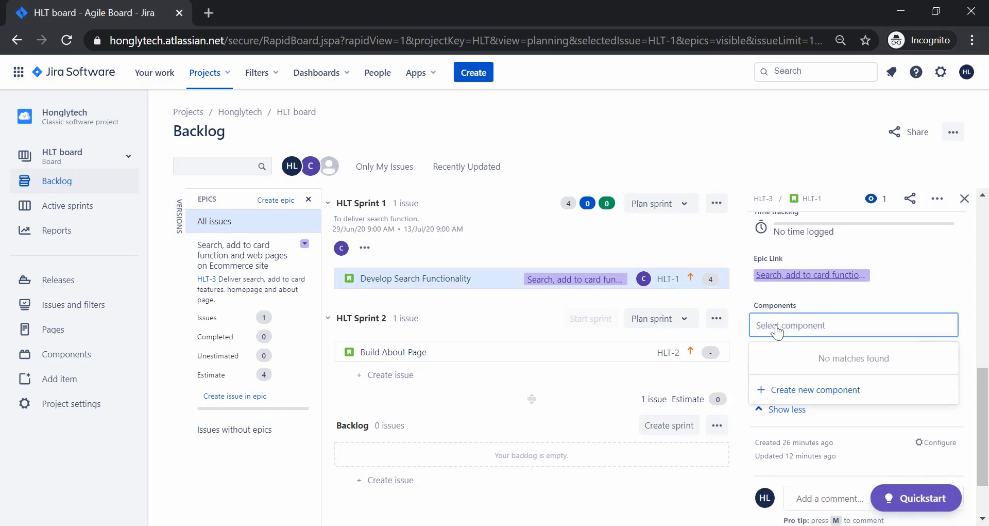
click(818, 298)
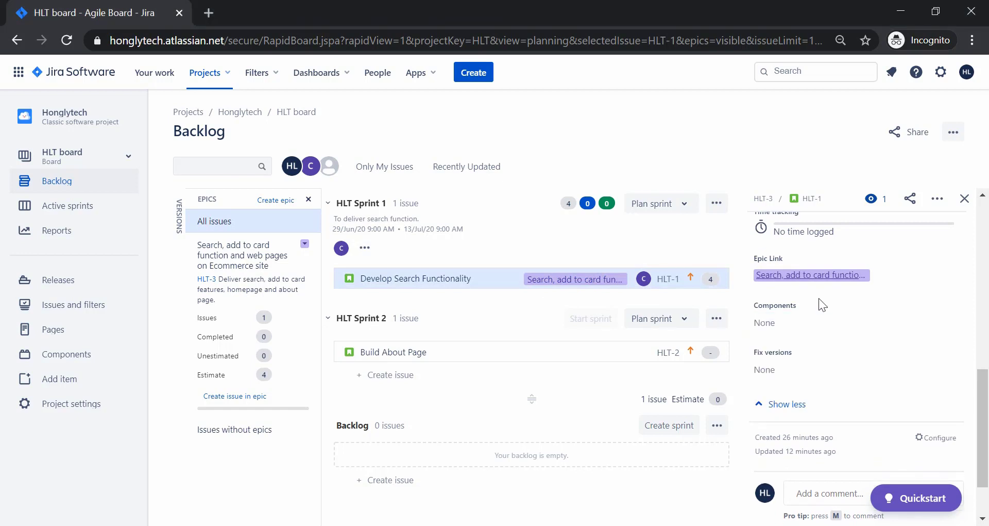
click(769, 371)
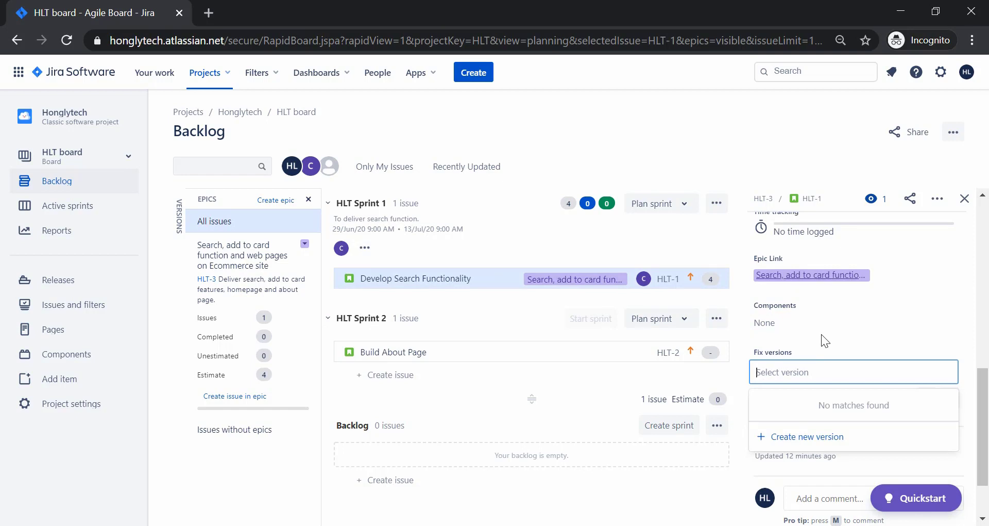
click(821, 334)
scroll(821, 334, up, 2)
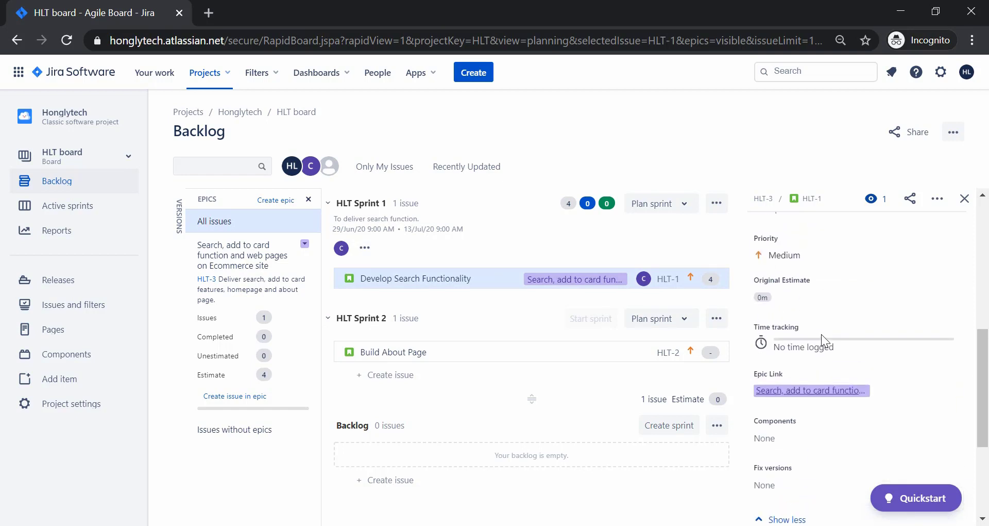
scroll(822, 334, up, 4)
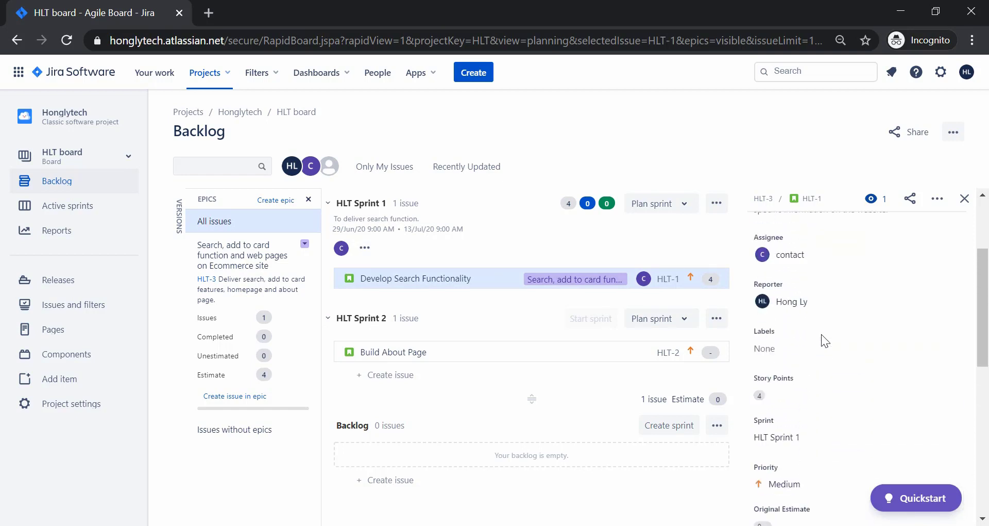
scroll(821, 334, up, 3)
scroll(822, 333, down, 10)
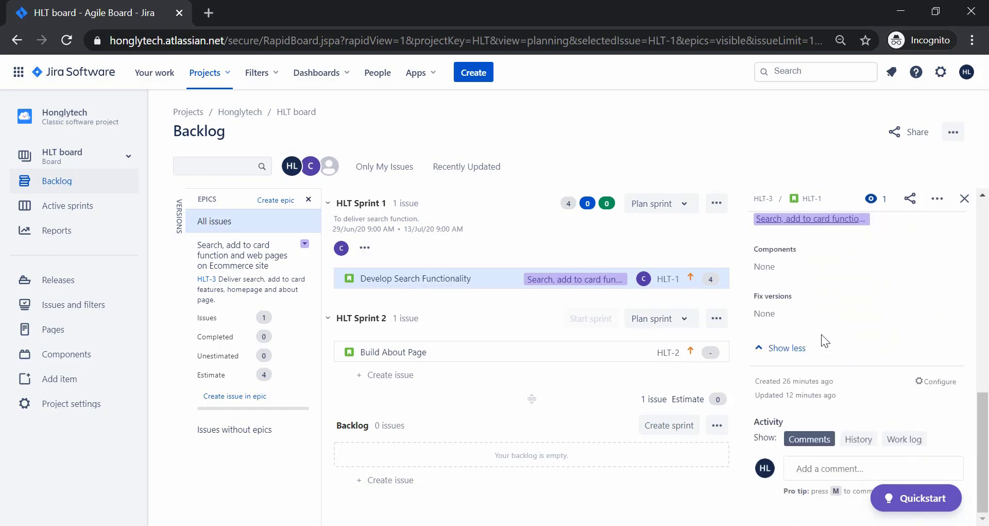
click(964, 200)
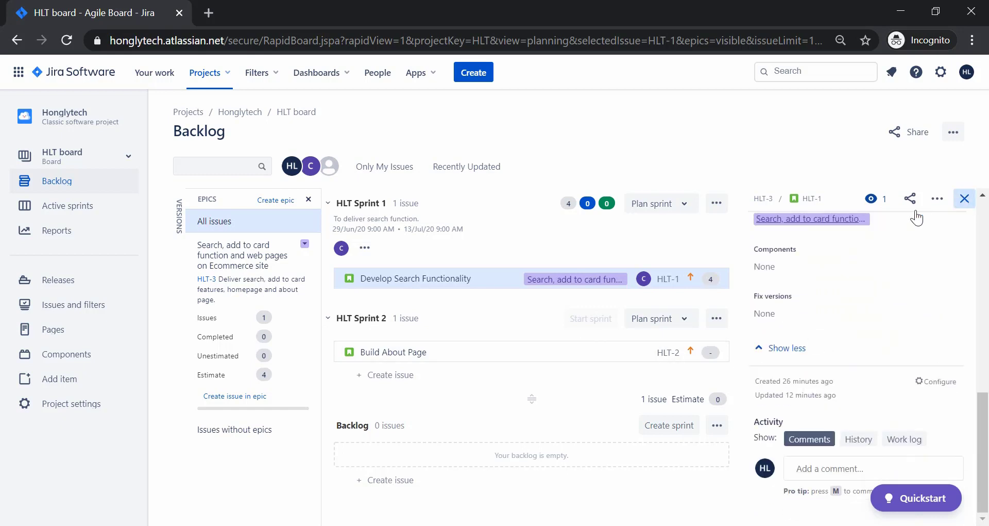
Set HLT-2 Build About Page's Epic Link to the 'Search, add to card…' epic and close it.
click(394, 346)
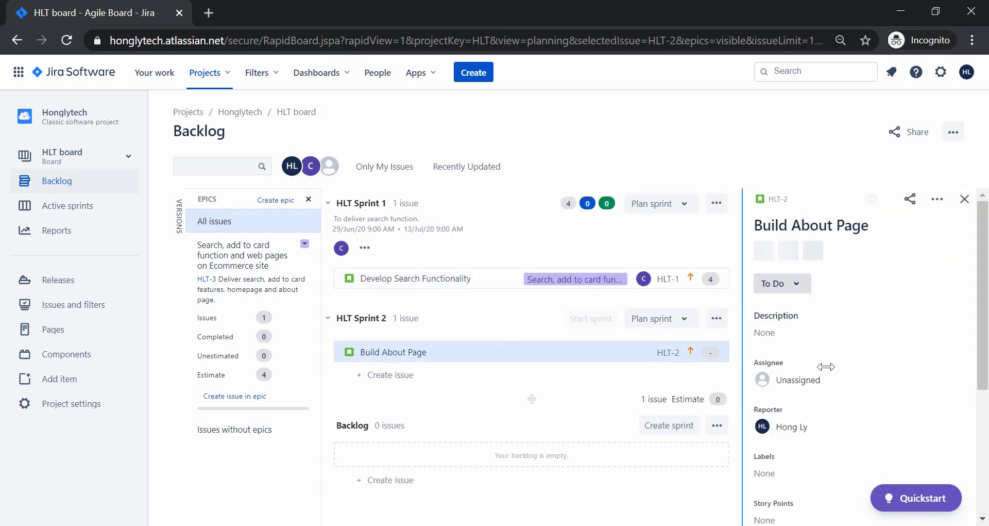
scroll(841, 444, down, 5)
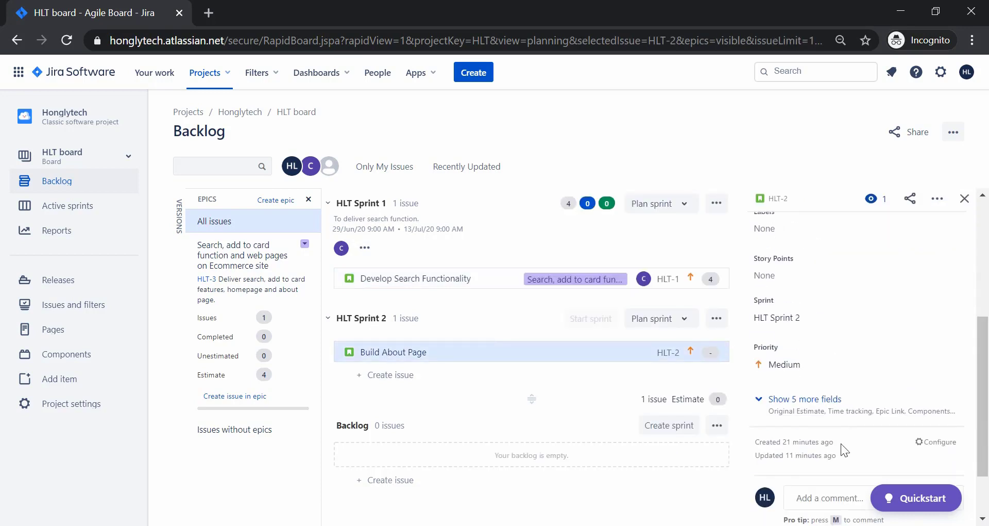
click(798, 366)
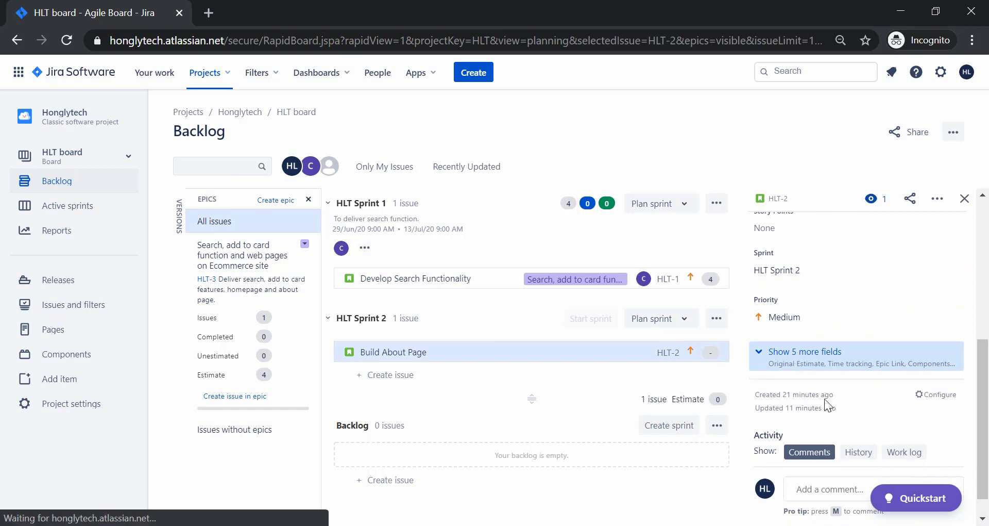
scroll(825, 398, down, 4)
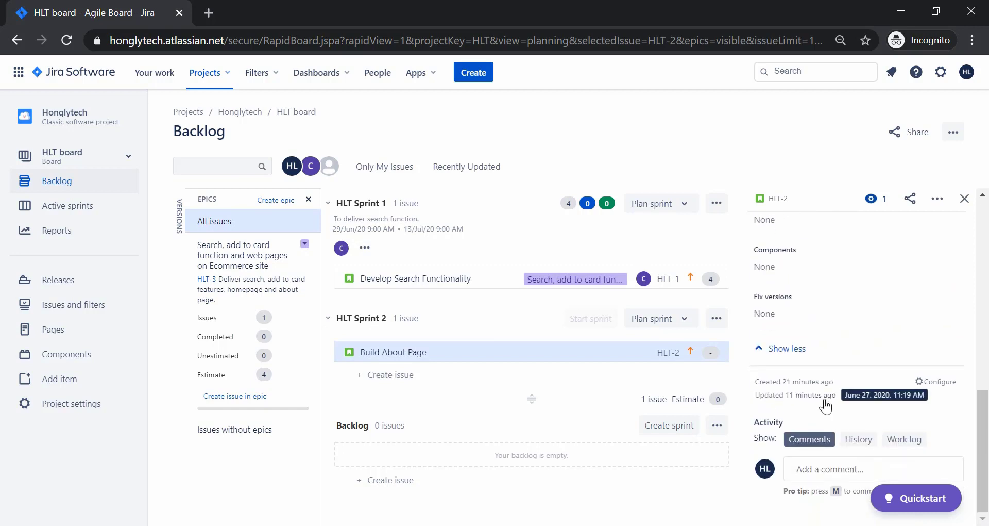
scroll(825, 398, up, 2)
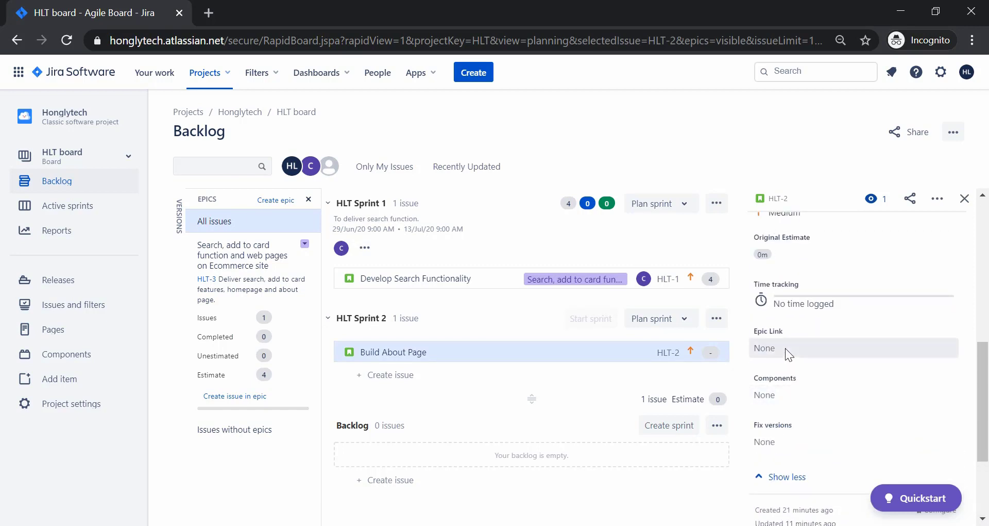
click(785, 349)
click(829, 394)
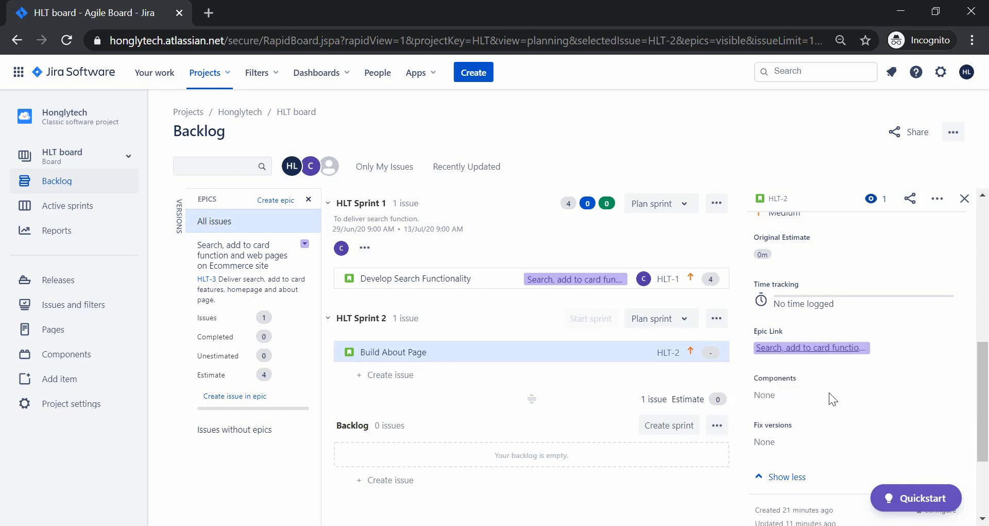
click(965, 199)
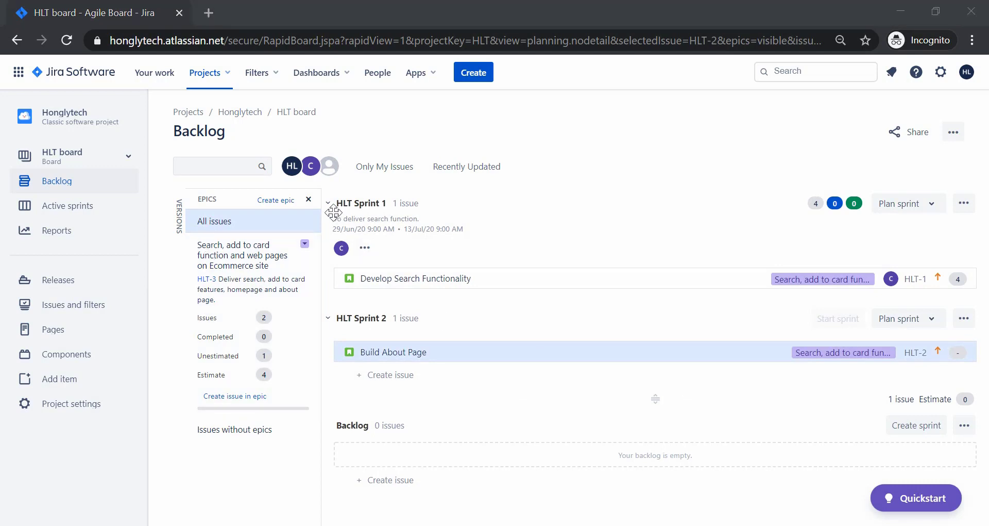
click(305, 243)
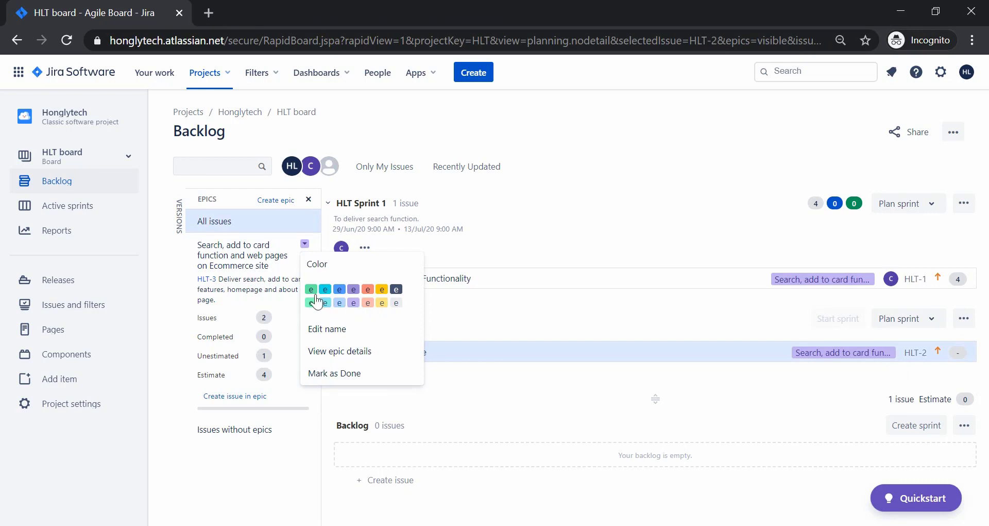
click(350, 355)
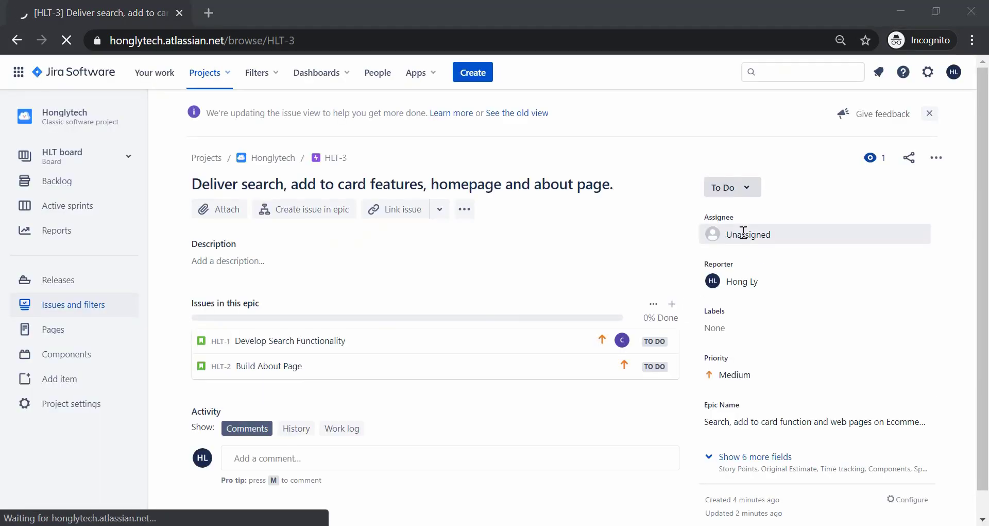
click(743, 233)
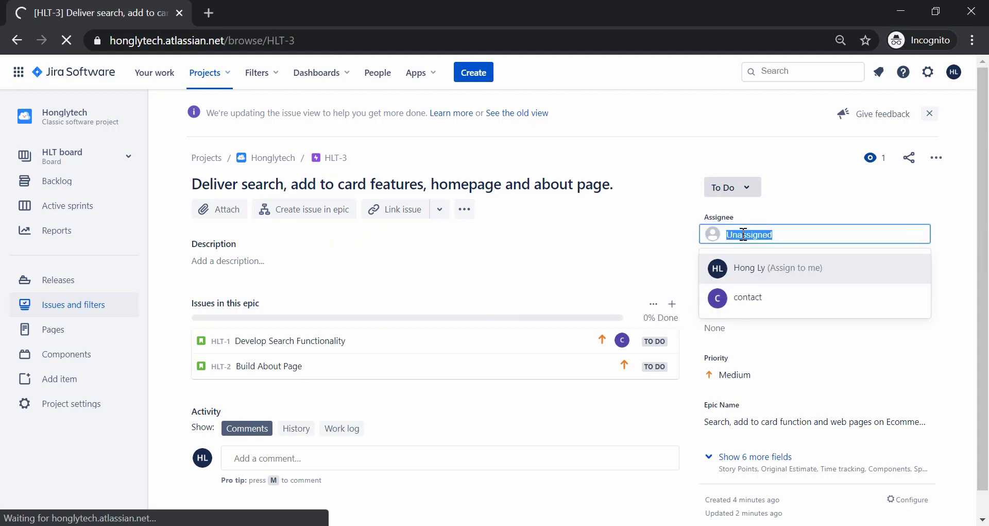
click(744, 235)
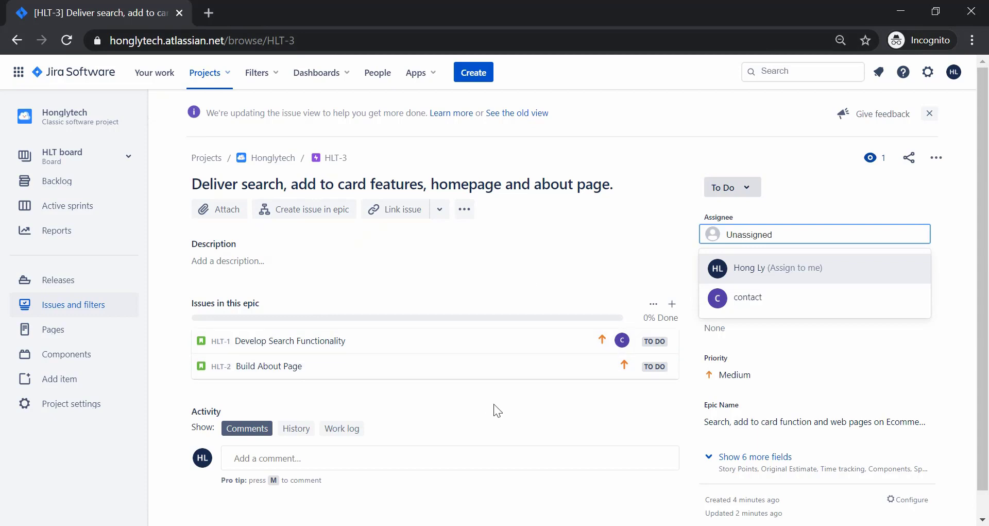
click(803, 182)
scroll(769, 255, down, 1)
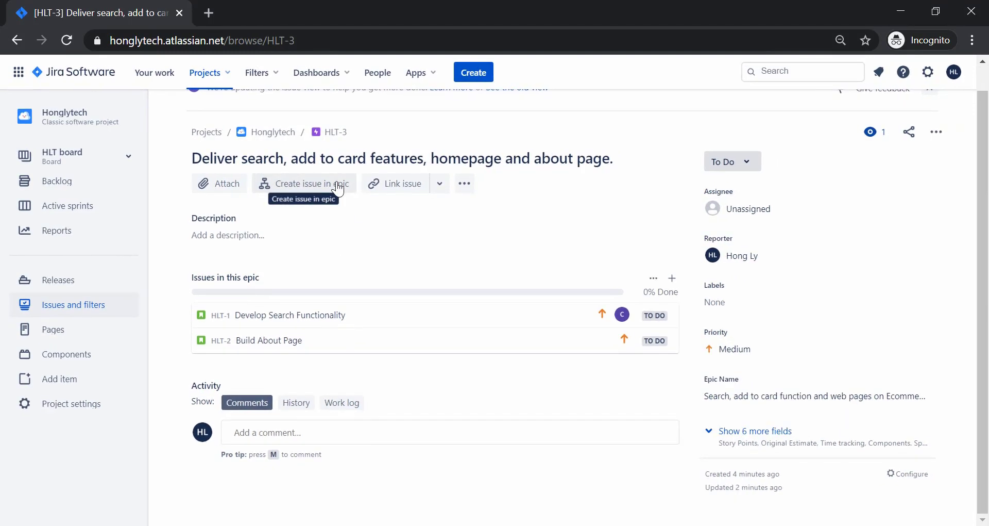
click(76, 188)
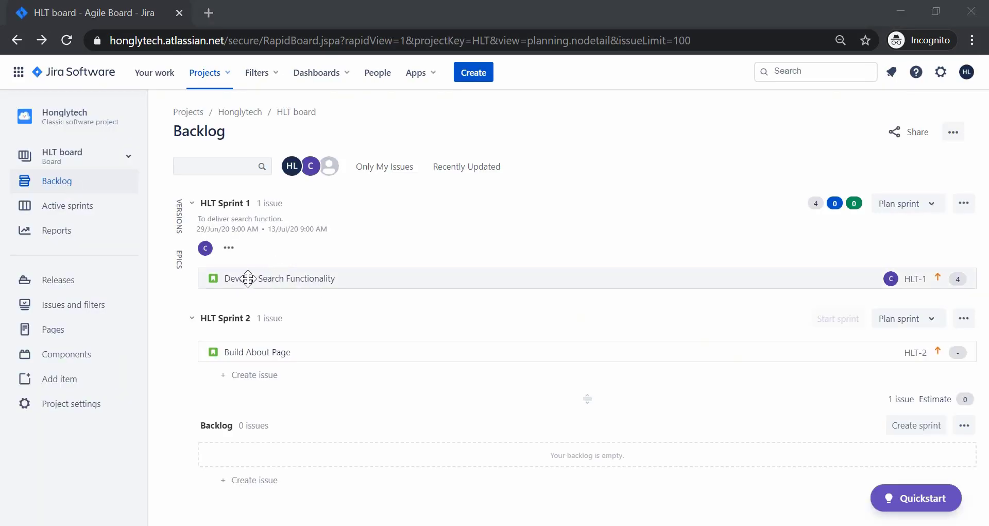
Choose Clone from HLT-1 Develop Search Functionality's '…' actions menu.
click(248, 278)
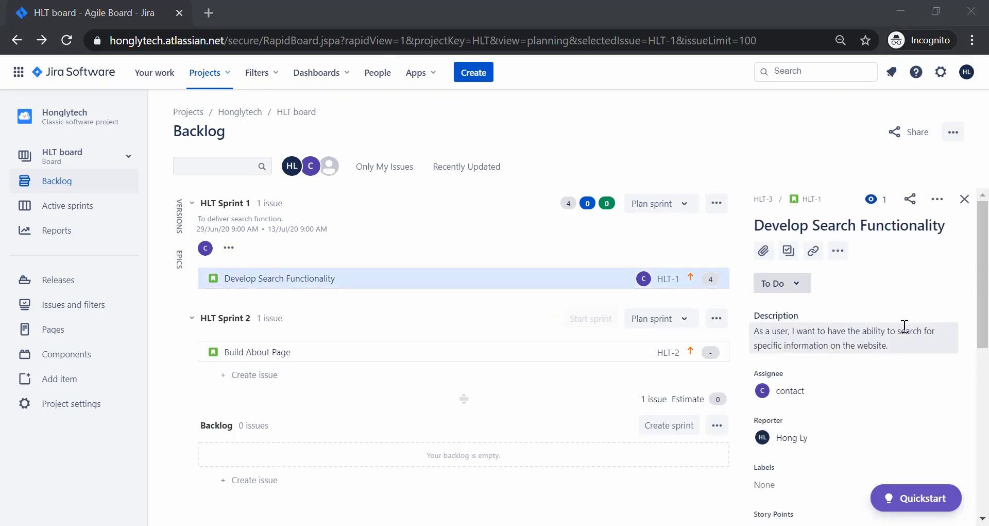
click(937, 200)
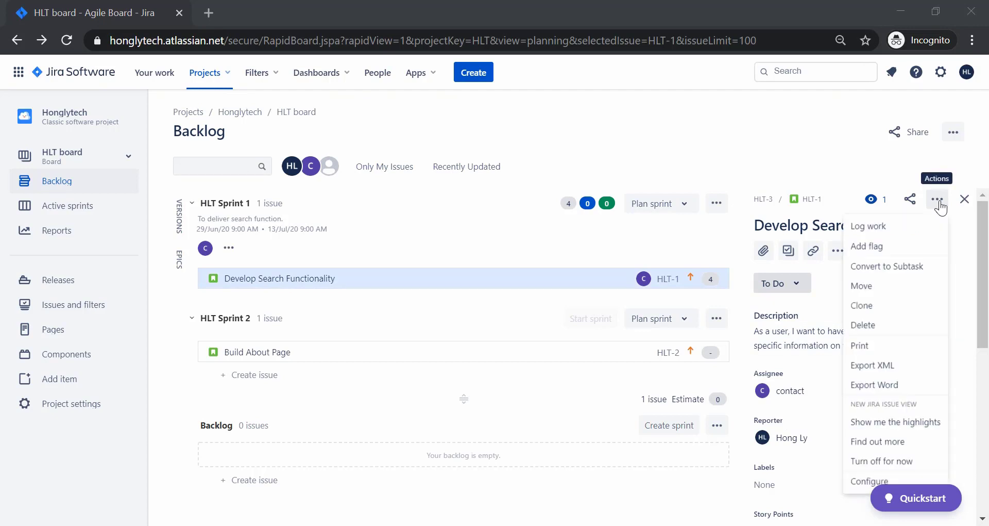
click(882, 304)
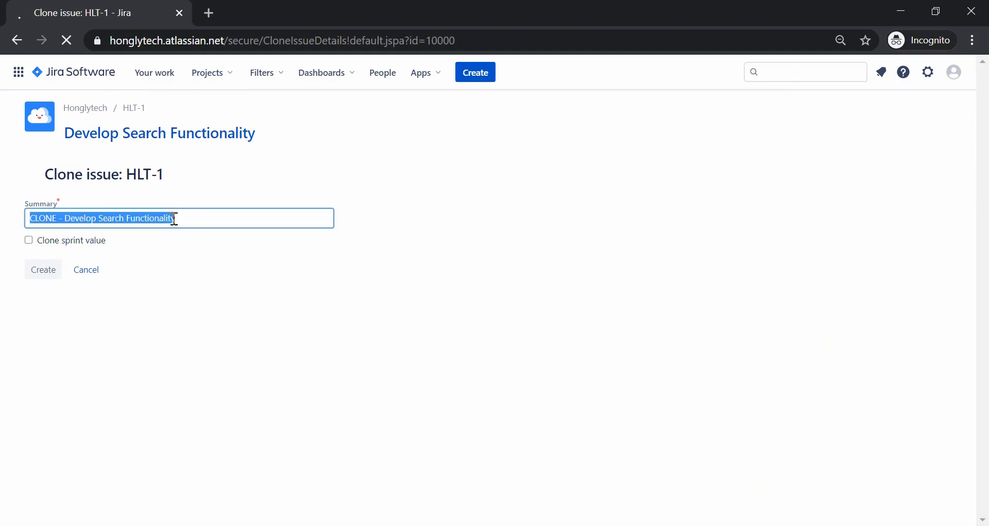
Strip the 'CLONE -' prefix, change 'Search' to 'Filter' in the summary, and create the clone.
click(64, 218)
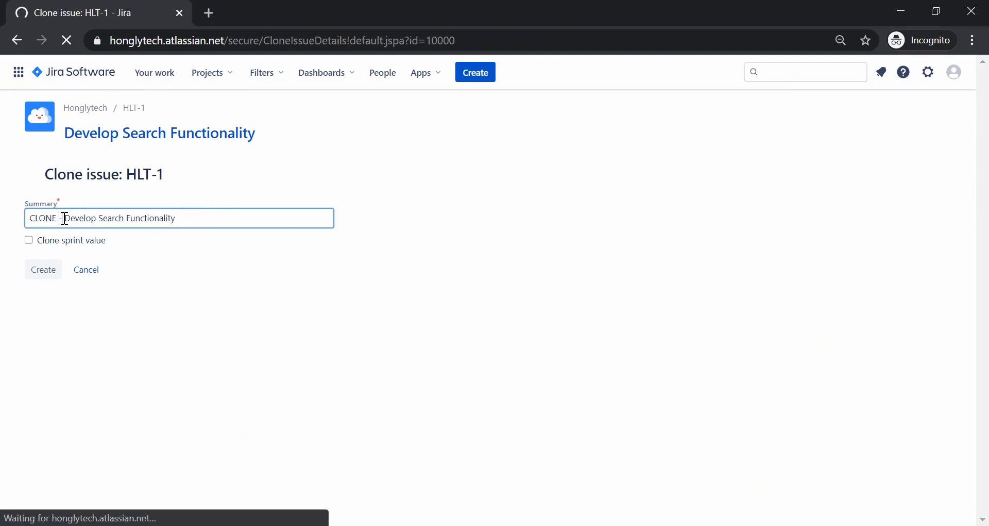
drag(65, 218, 21, 215)
key(BackSpace)
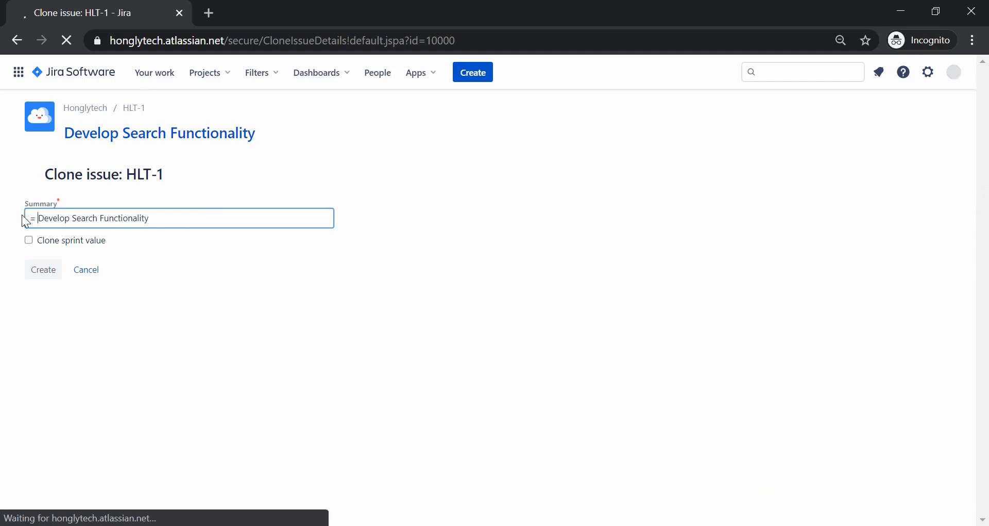
key(BackSpace)
key(BackSpace)
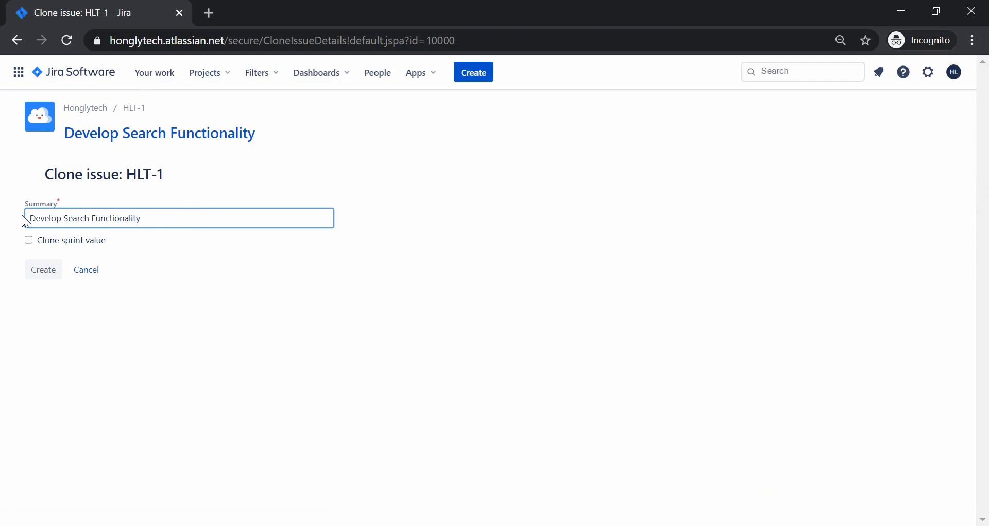
double_click(78, 218)
key(BackSpace)
text(Filter)
click(43, 274)
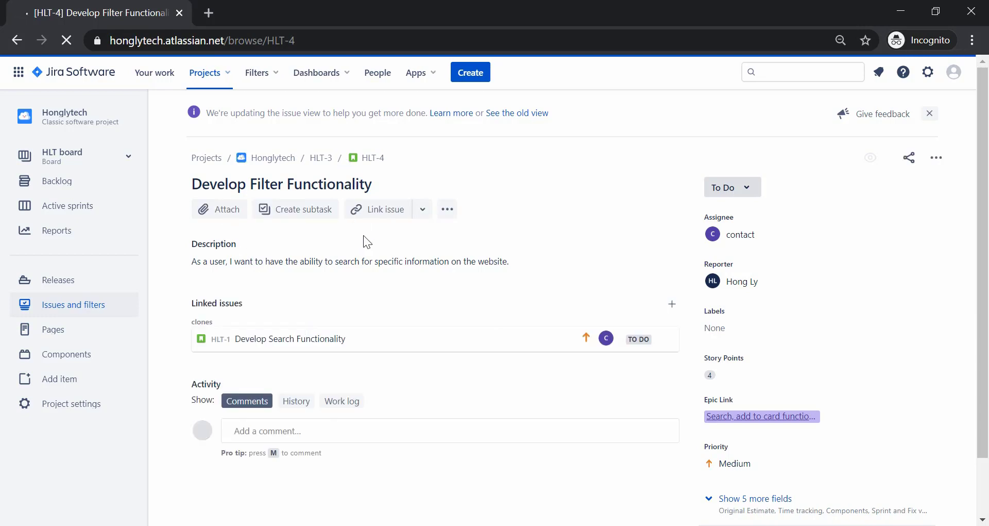
Return to the backlog and open the details of Develop Filter Functionality (HLT-4).
click(89, 181)
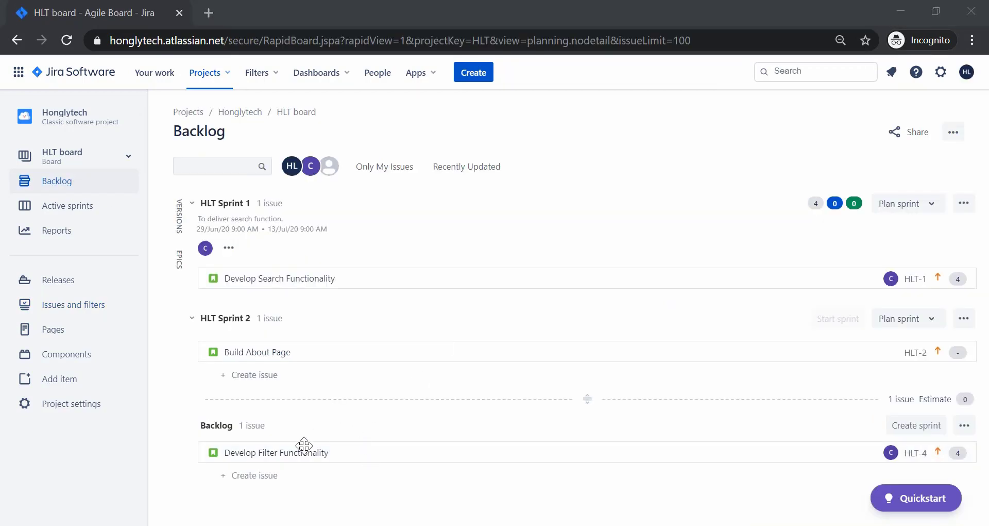
click(235, 452)
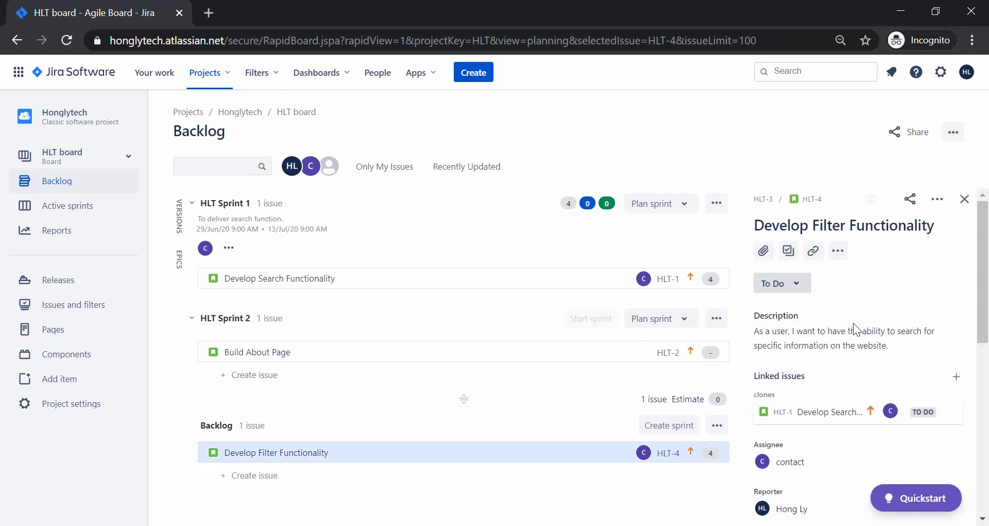
scroll(841, 355, down, 10)
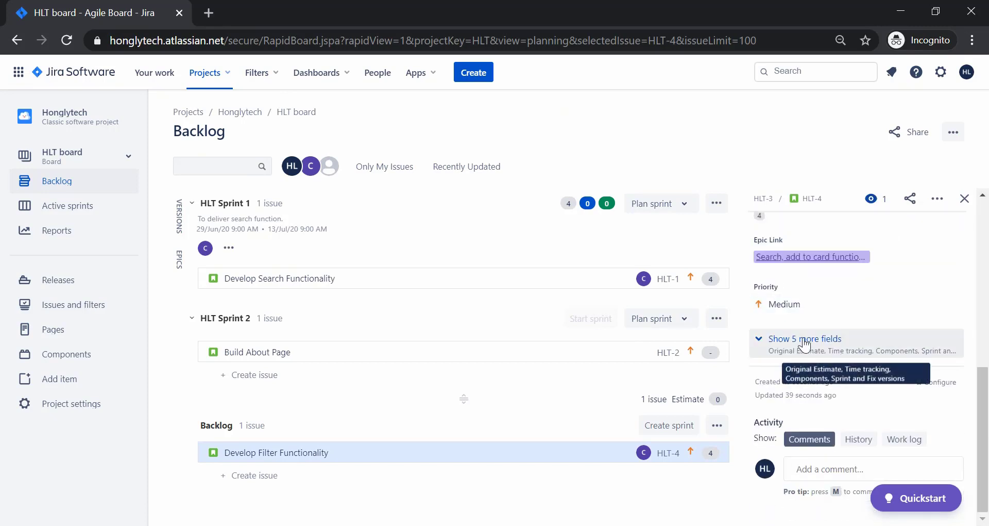
scroll(801, 381, up, 3)
Reveal the 5 extra fields in HLT-4's detail panel and review them.
click(801, 423)
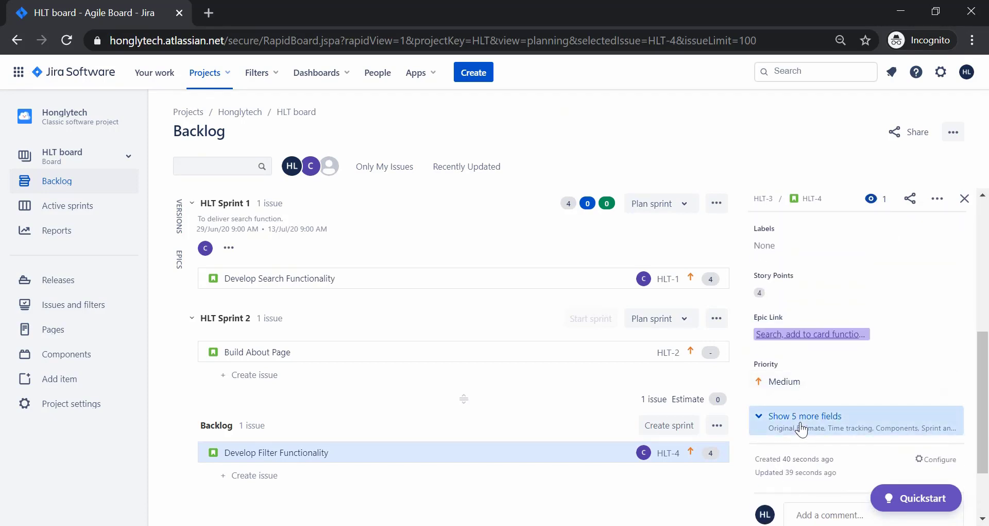
scroll(812, 390, down, 2)
scroll(827, 400, down, 4)
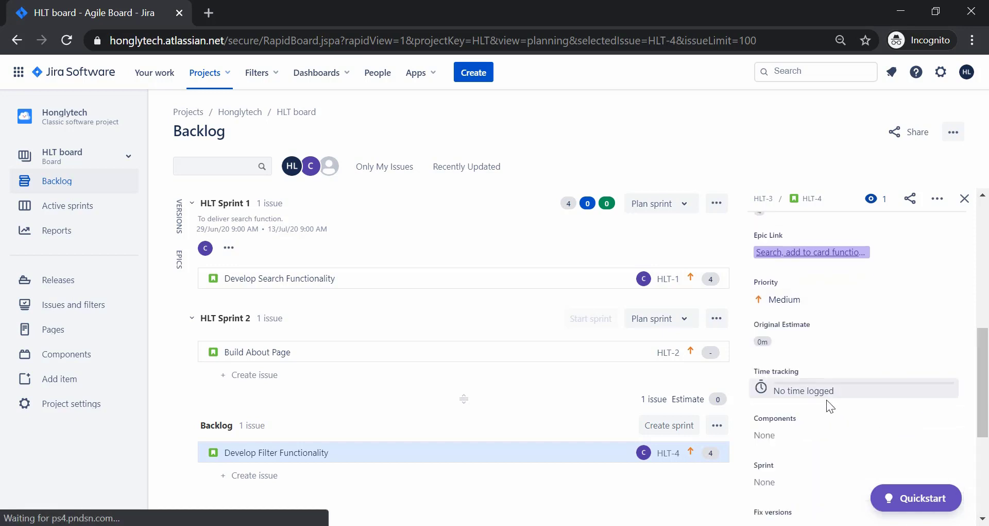
scroll(827, 400, up, 10)
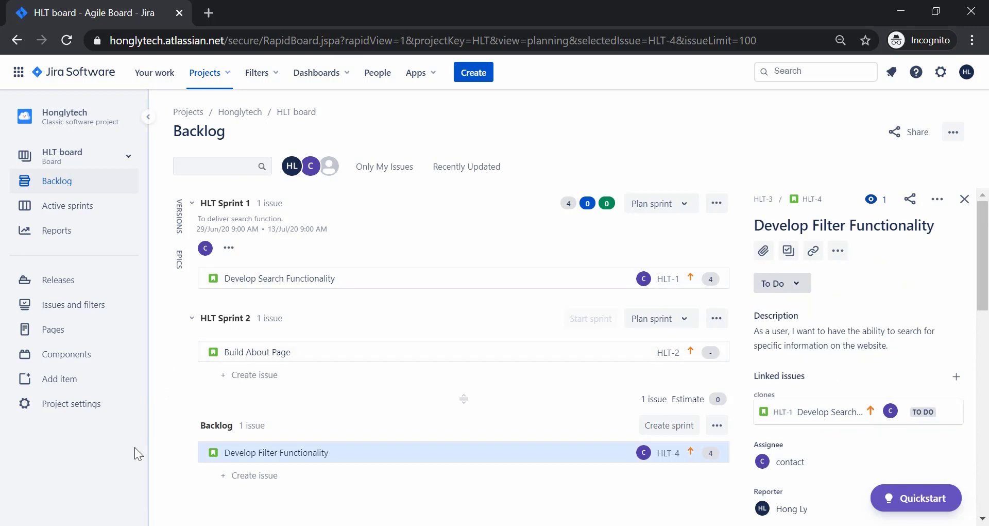
Bring up Honglytech's Details settings, showing key HLT, no category and default assignee Unassigned.
click(71, 404)
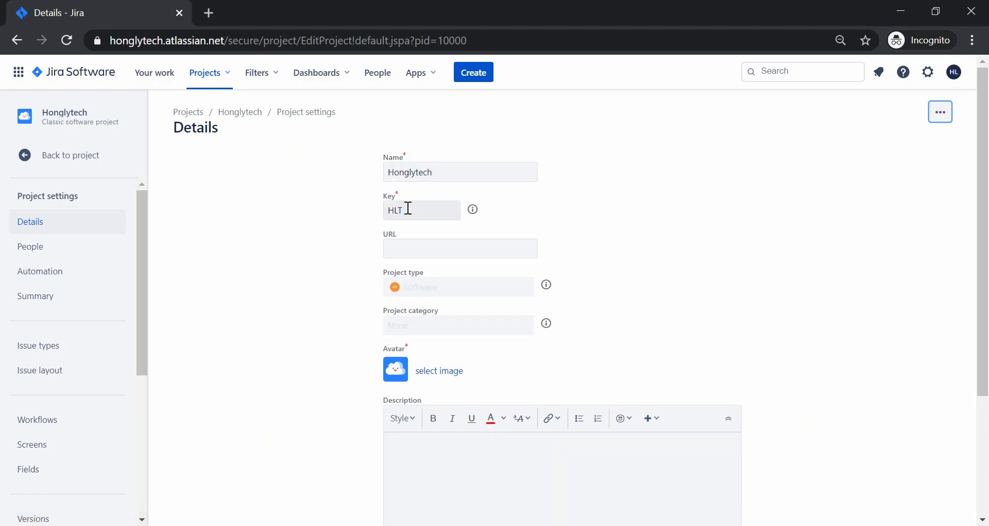
scroll(346, 309, down, 3)
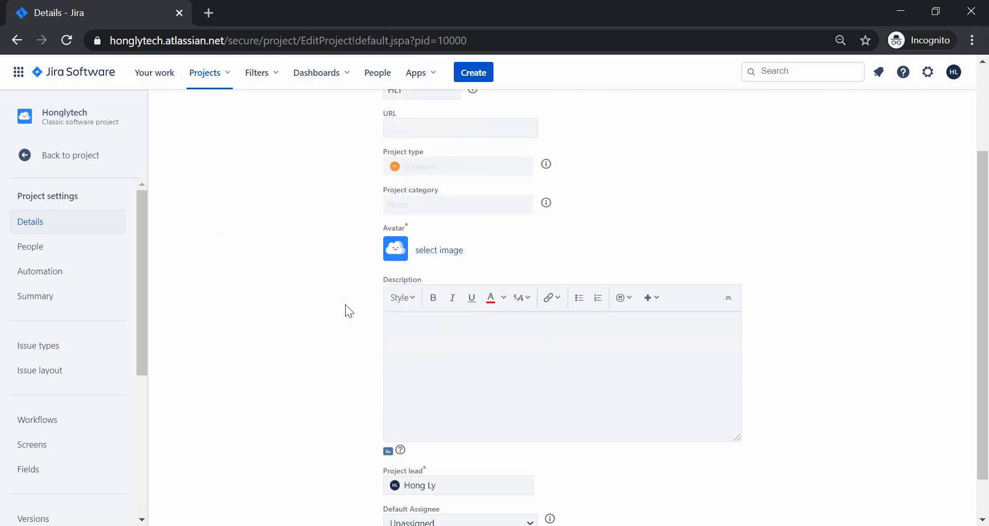
scroll(346, 309, up, 2)
scroll(345, 307, down, 3)
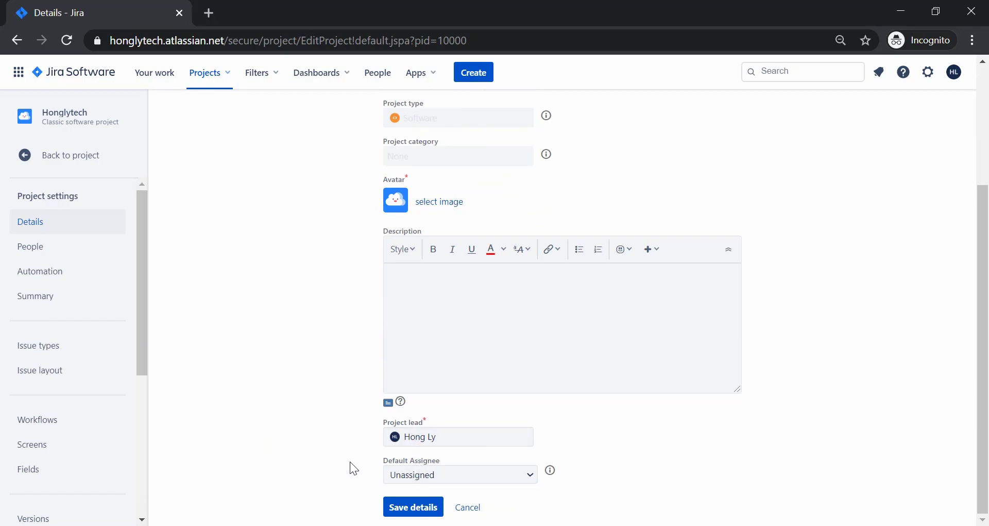
drag(144, 283, 140, 453)
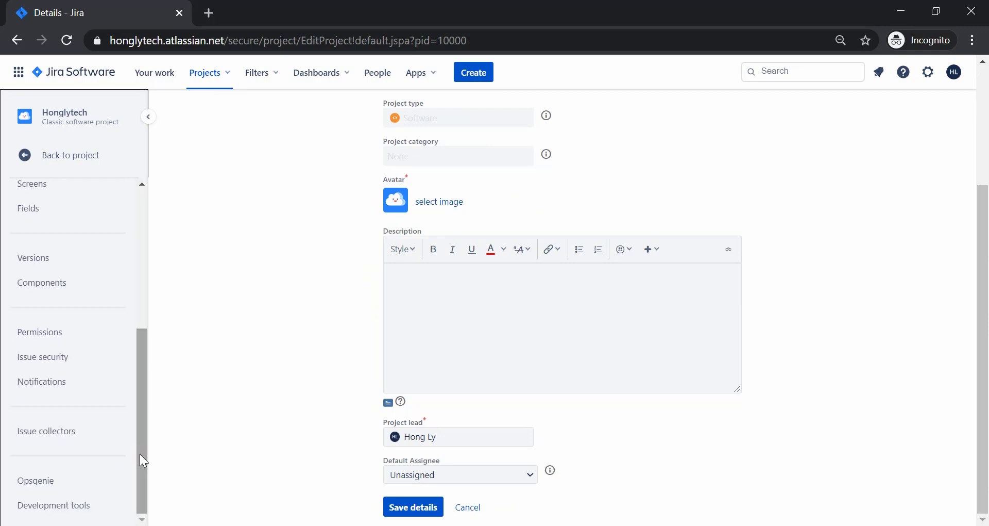
click(80, 336)
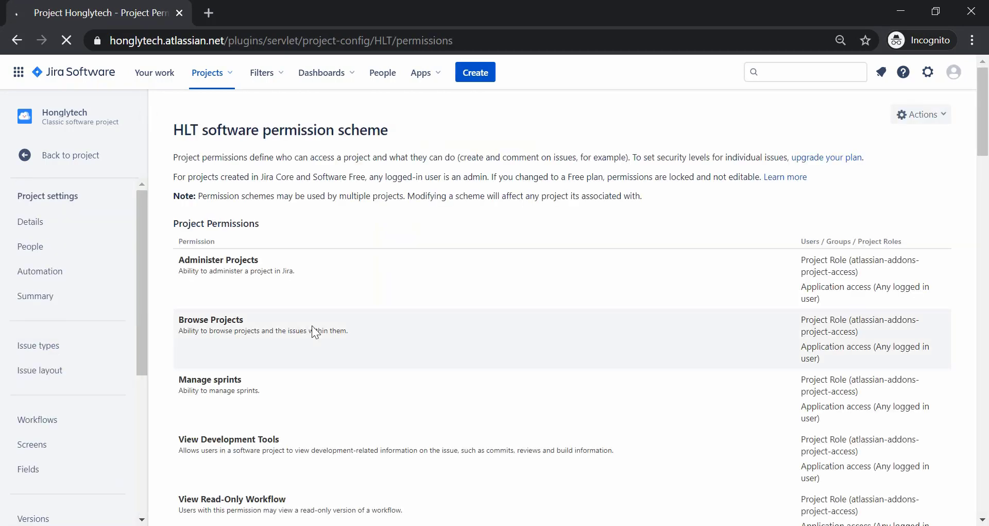
scroll(313, 325, down, 2)
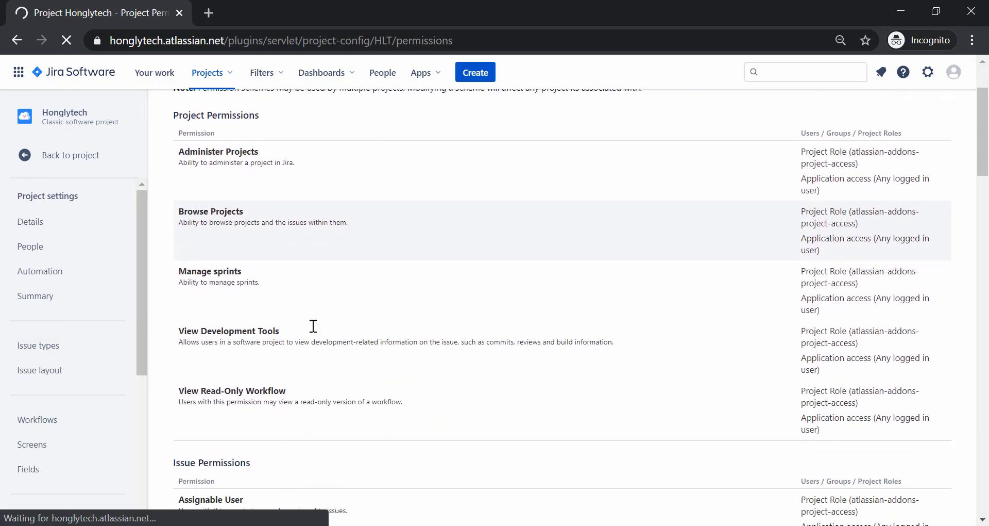
scroll(313, 326, down, 2)
scroll(312, 326, down, 3)
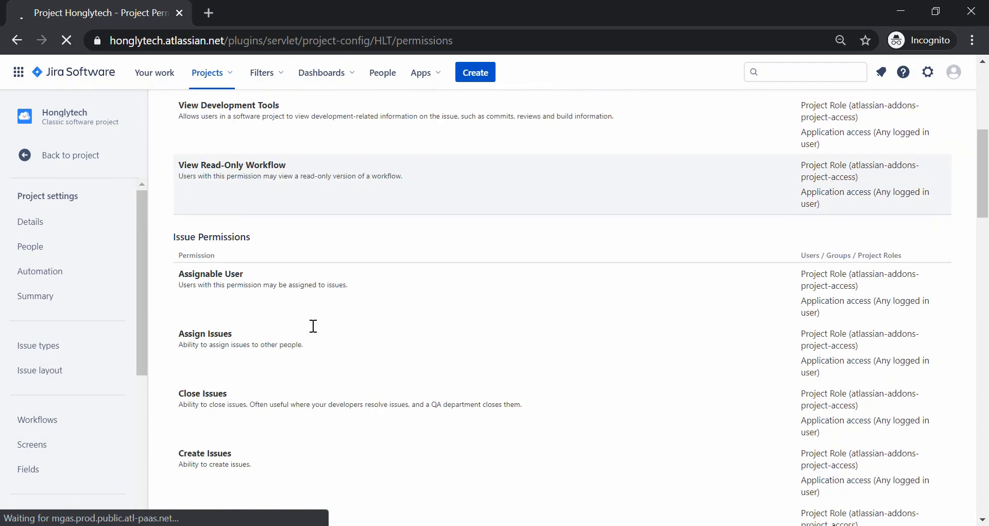
scroll(311, 326, down, 4)
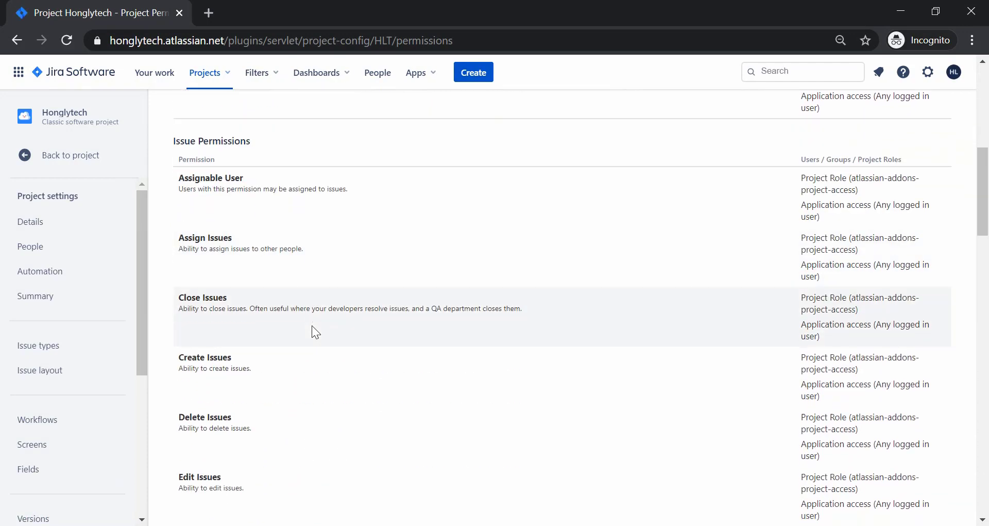
scroll(311, 325, down, 2)
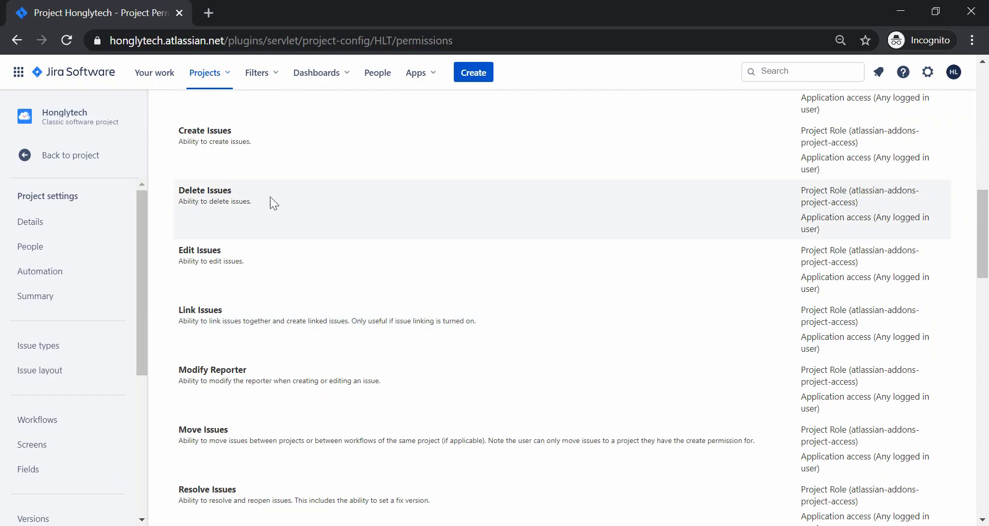
scroll(272, 201, down, 18)
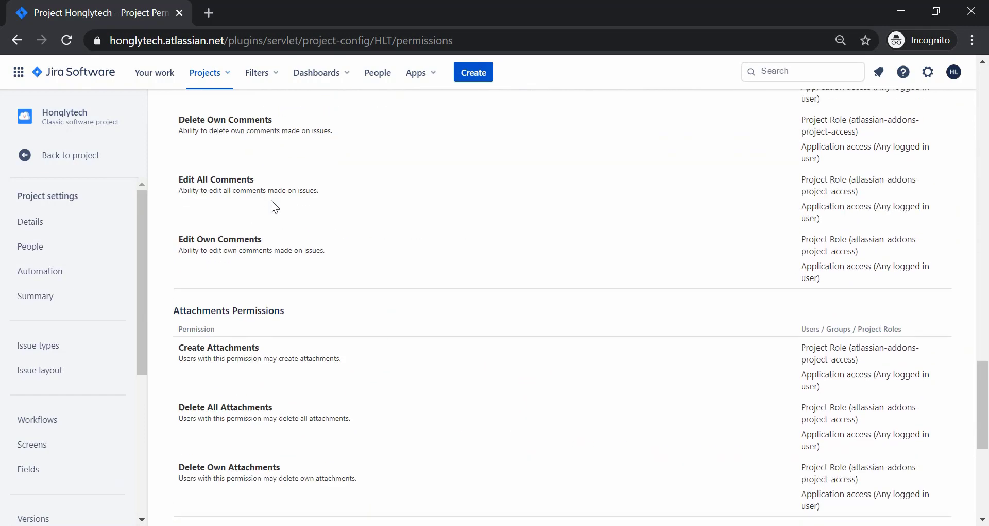
scroll(271, 200, down, 7)
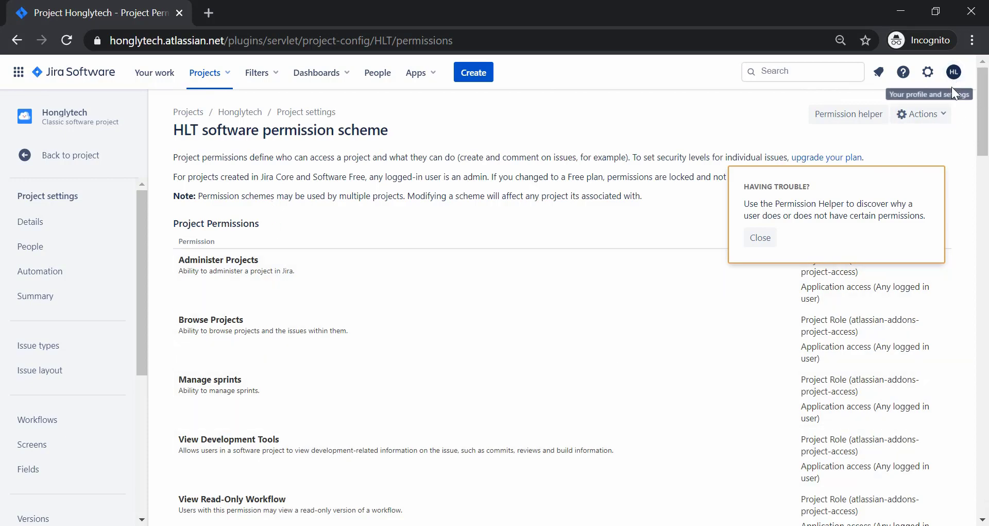
Open System General configuration and review options like max project name size 80, key size 10.
click(928, 75)
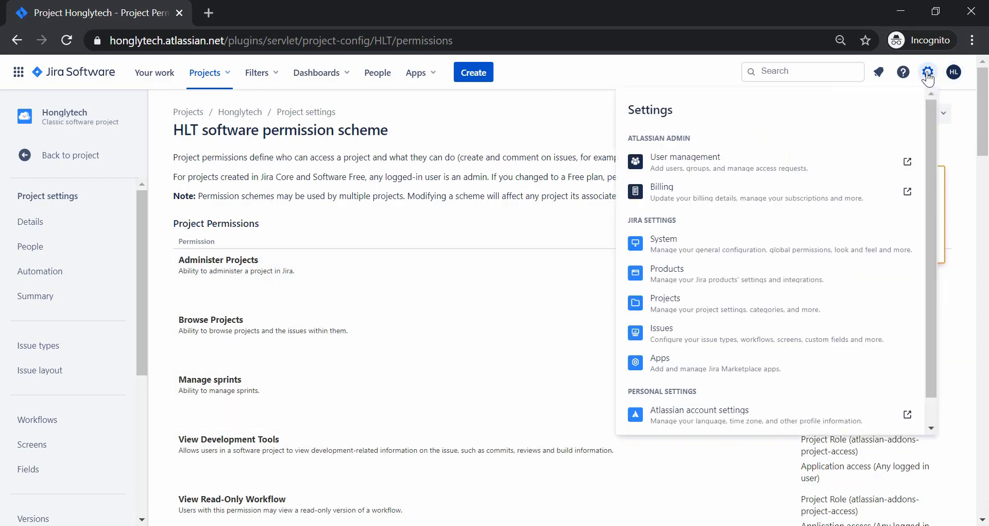
click(670, 251)
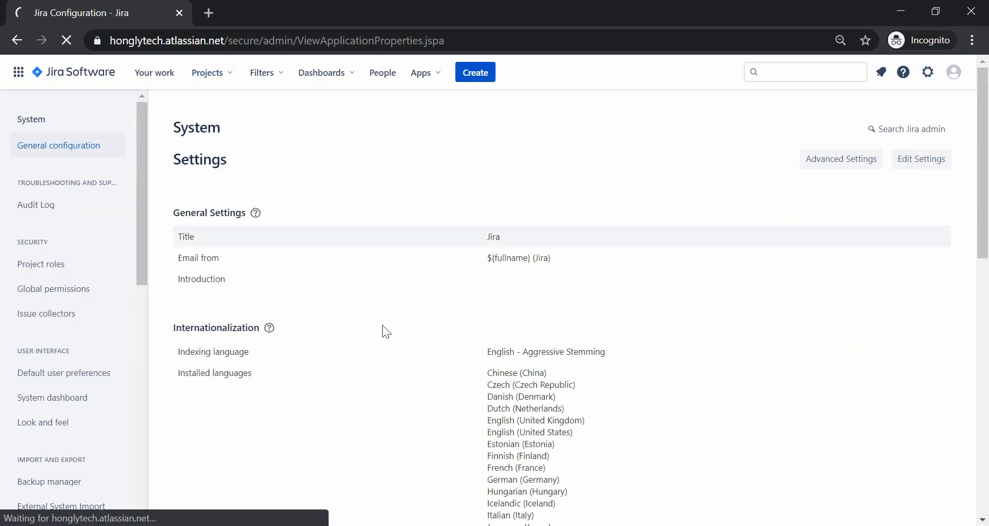
scroll(383, 326, down, 10)
scroll(383, 325, down, 1)
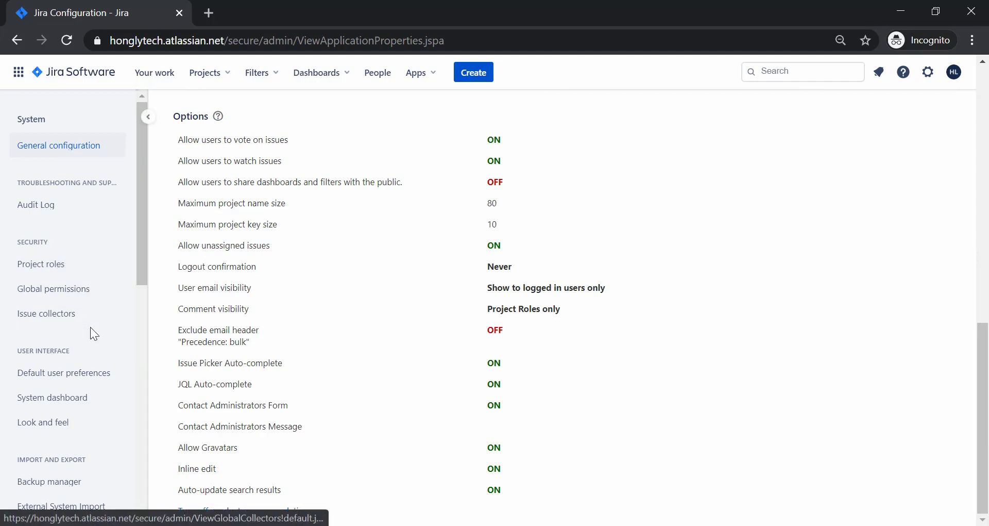
scroll(91, 330, down, 1)
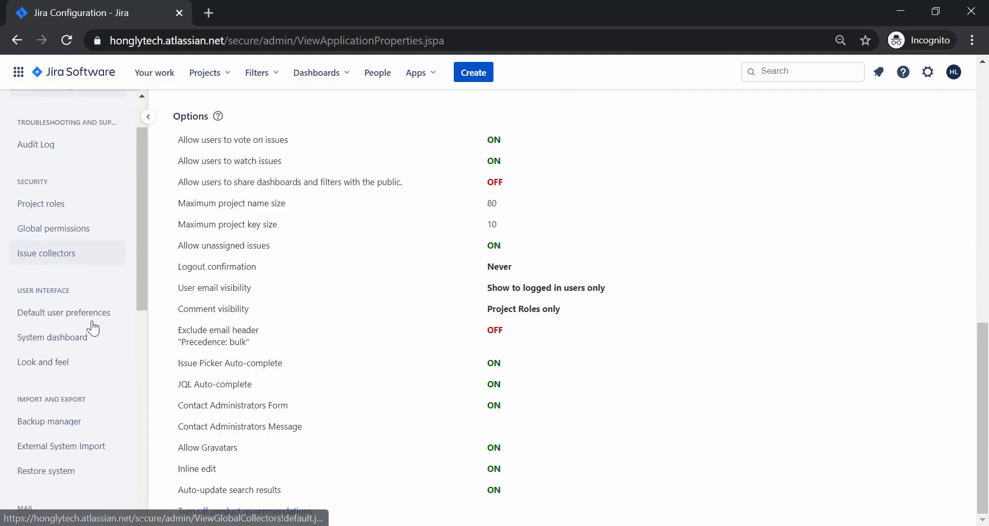
Open Global Permissions and inspect the Grant and Group dropdowns without granting anything.
click(60, 220)
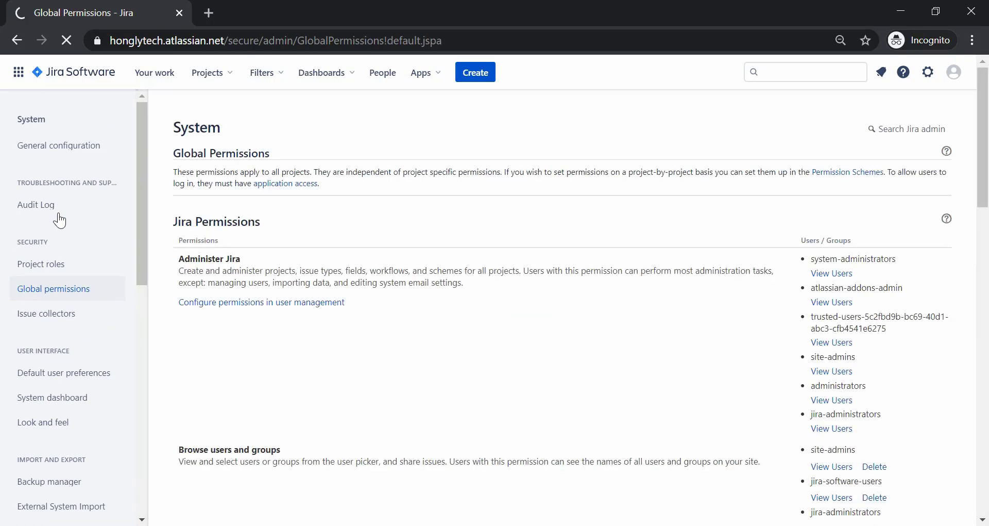
scroll(227, 366, down, 15)
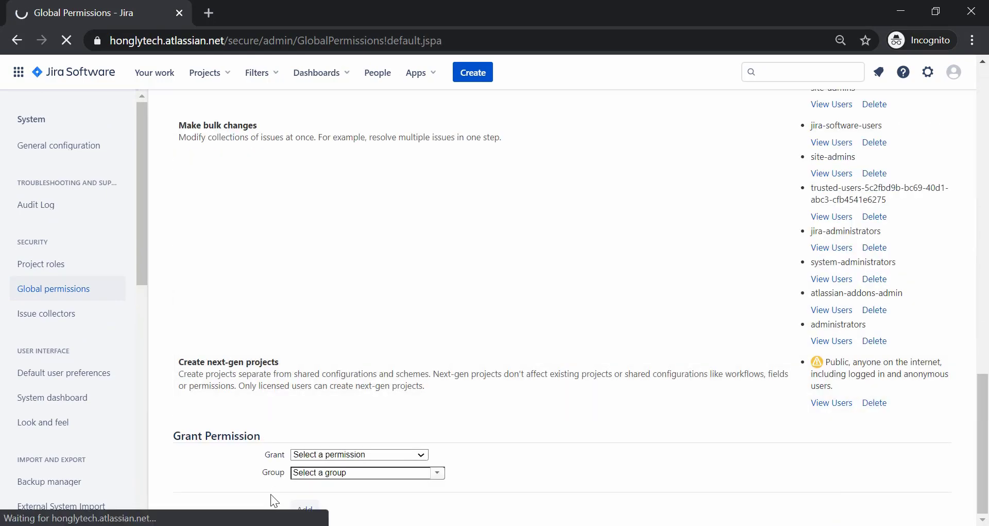
click(319, 472)
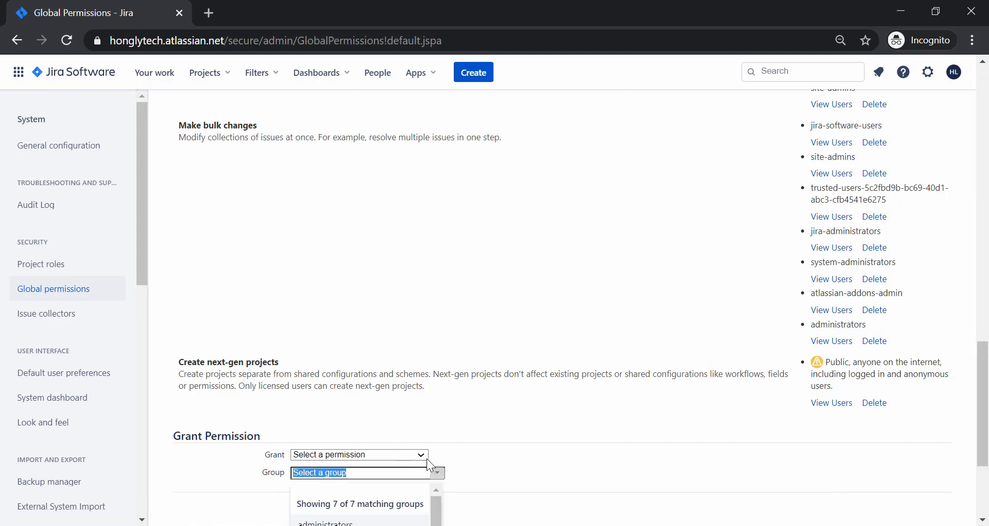
click(400, 456)
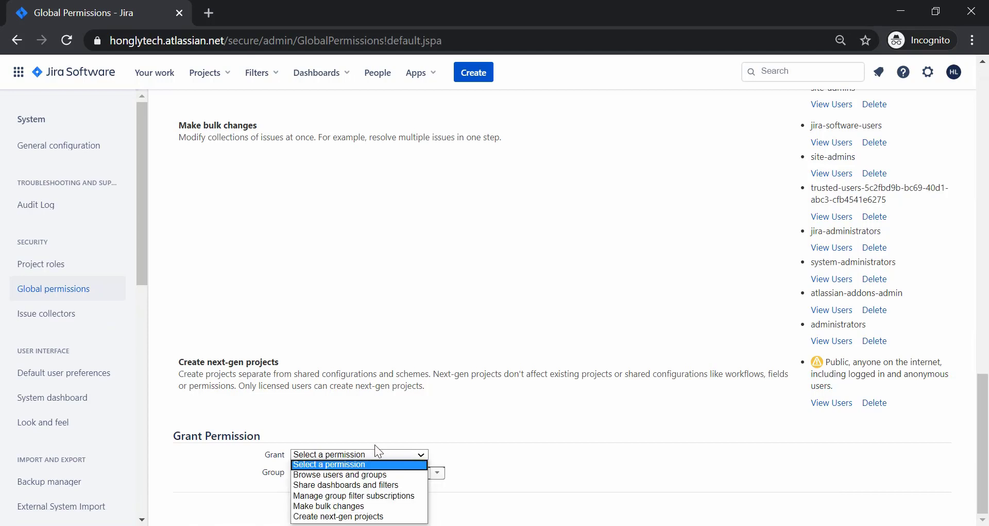
click(342, 428)
scroll(110, 249, down, 4)
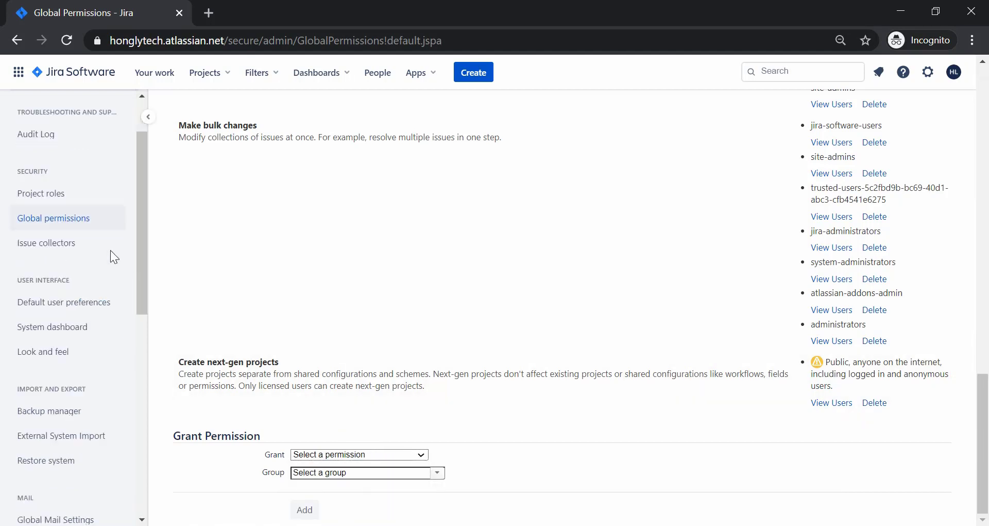
scroll(94, 339, down, 3)
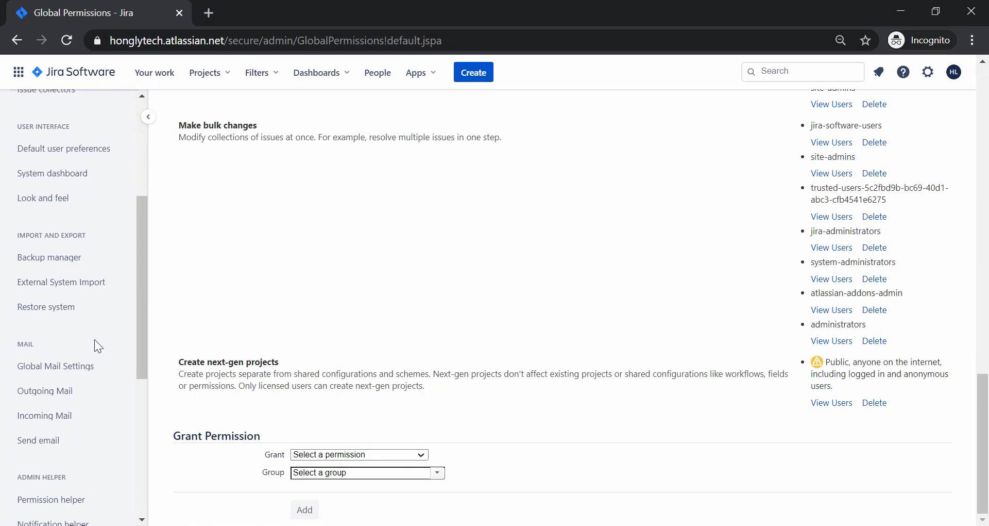
scroll(96, 347, down, 2)
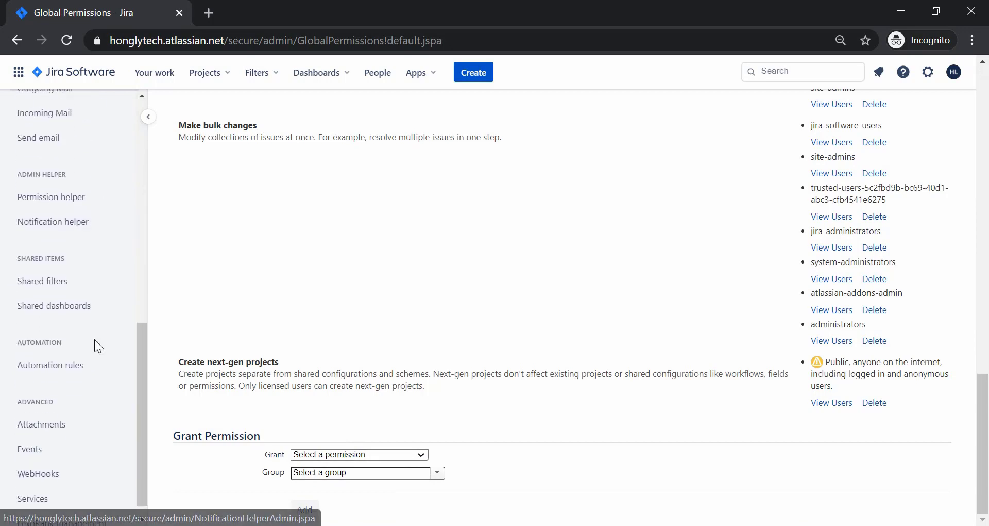
scroll(94, 339, down, 1)
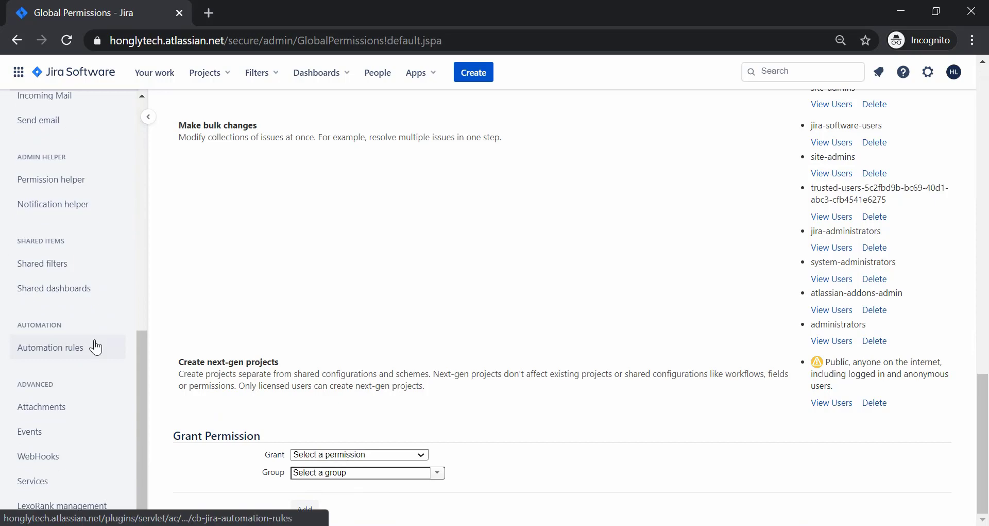
scroll(424, 272, up, 15)
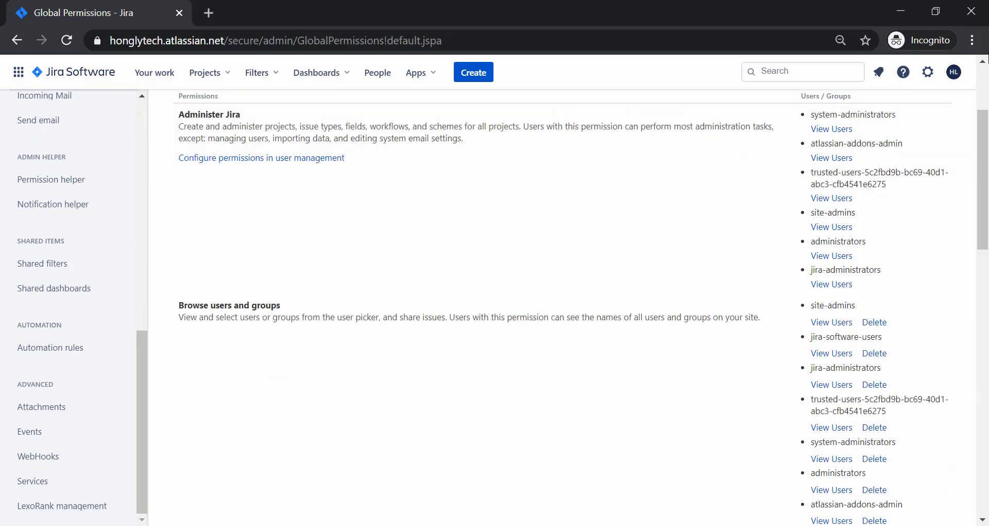
Open the Honglytech project's HLT board backlog from the Manage projects list.
click(928, 78)
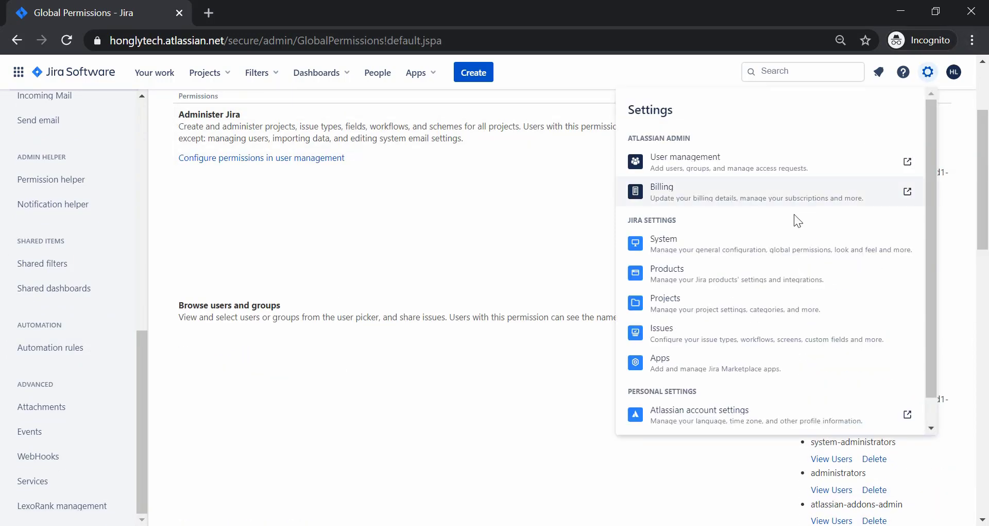
click(670, 298)
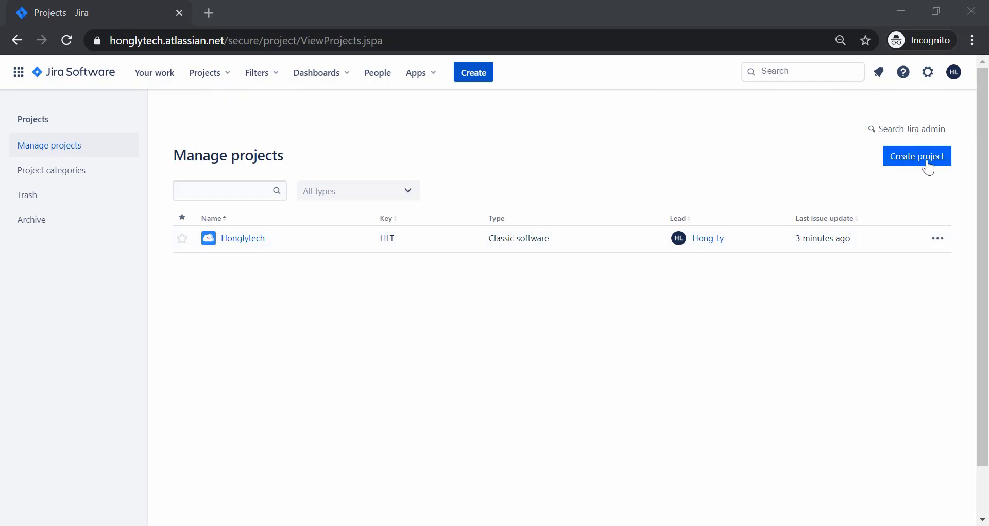
click(231, 240)
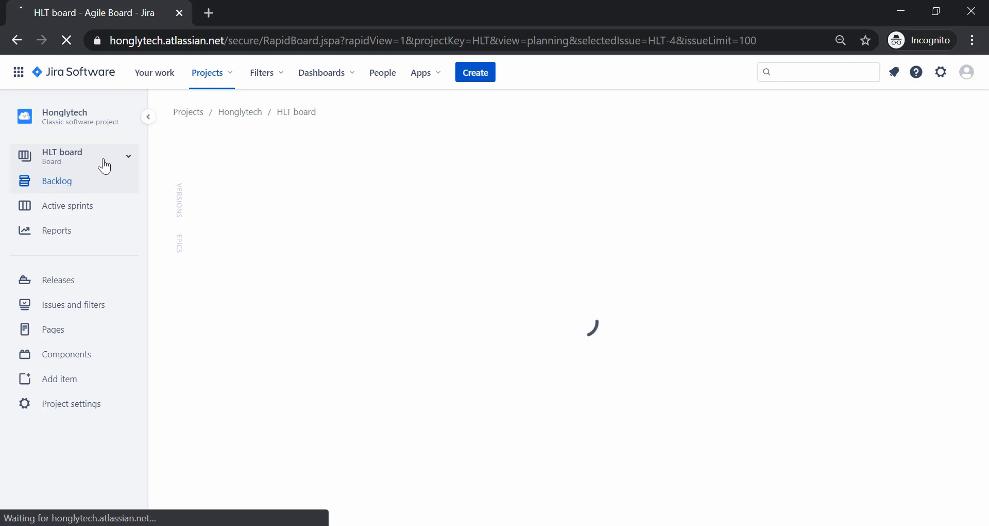
click(49, 239)
scroll(687, 226, down, 1)
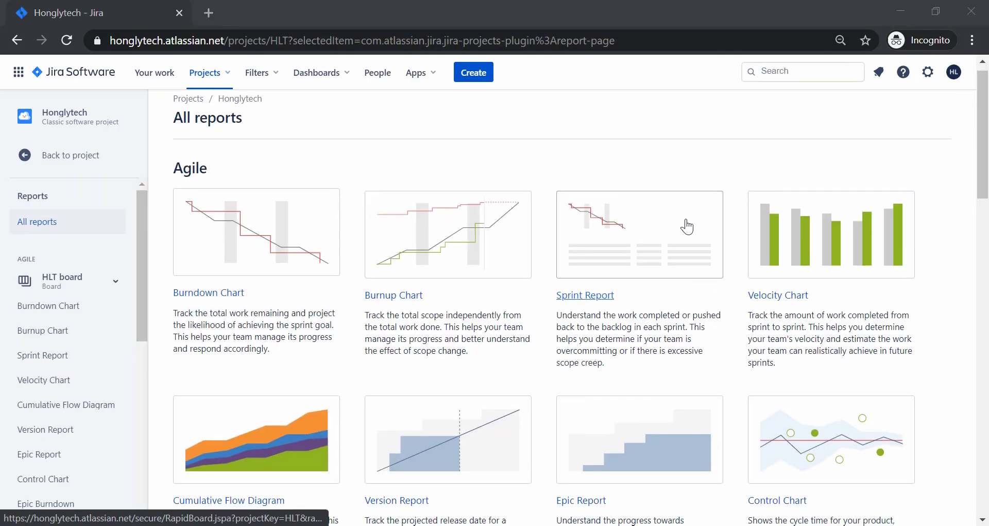
scroll(687, 225, down, 8)
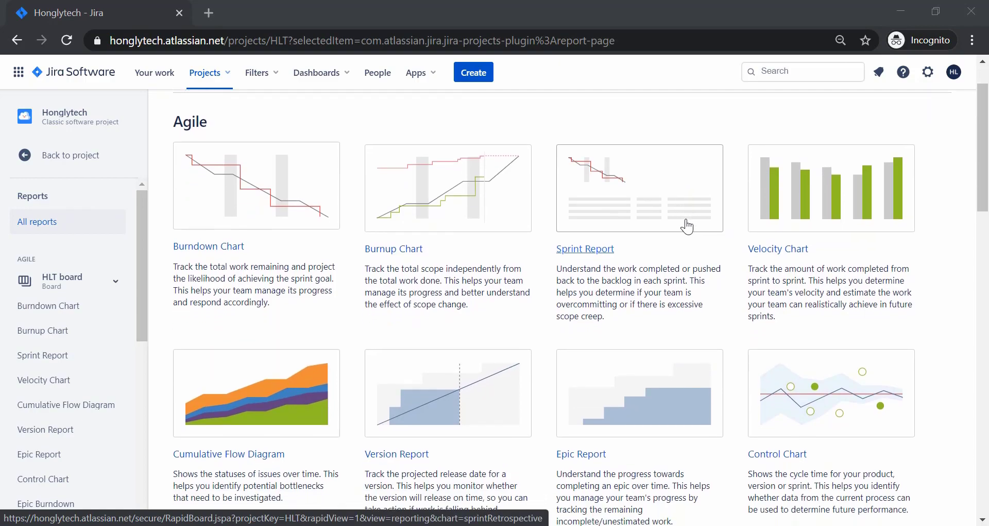
scroll(687, 226, down, 8)
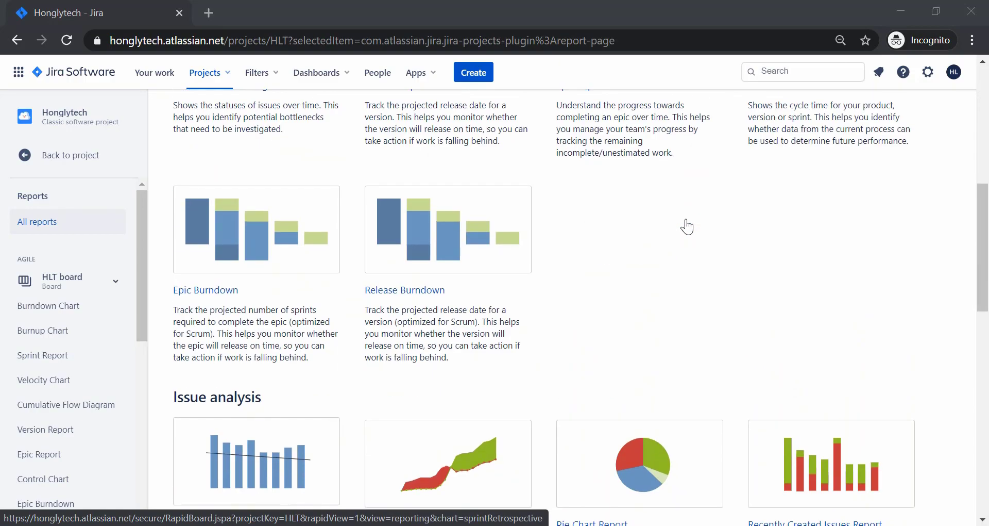
scroll(687, 226, down, 3)
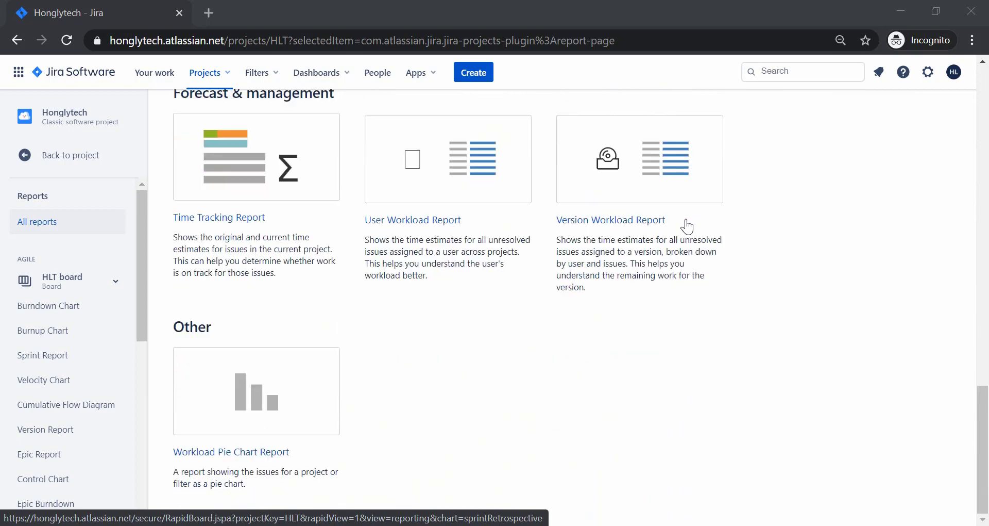
scroll(687, 226, up, 10)
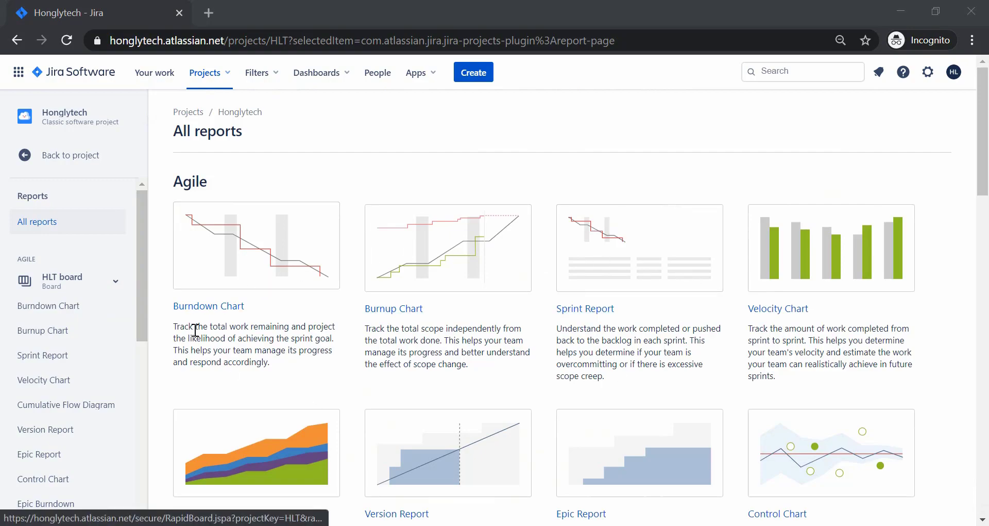
scroll(196, 330, down, 20)
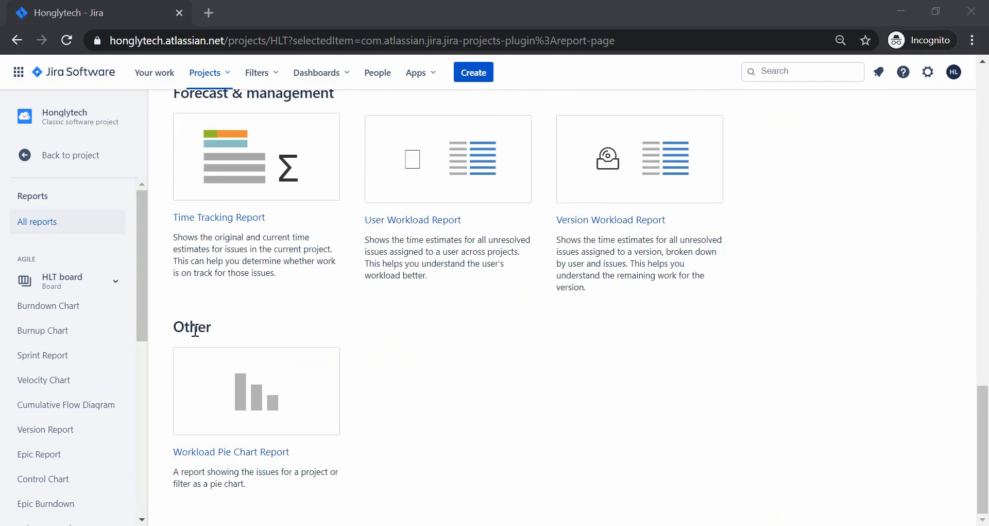
scroll(195, 330, up, 20)
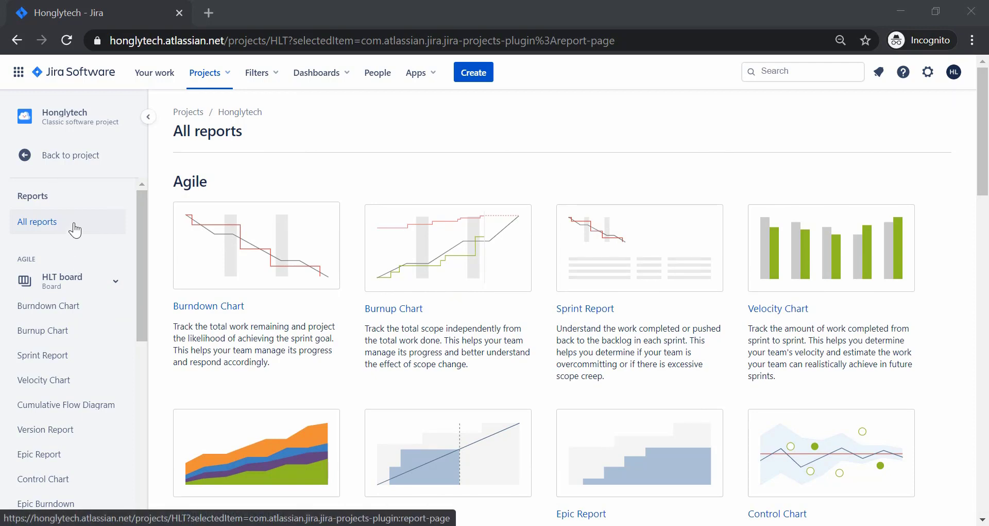
click(41, 155)
click(57, 179)
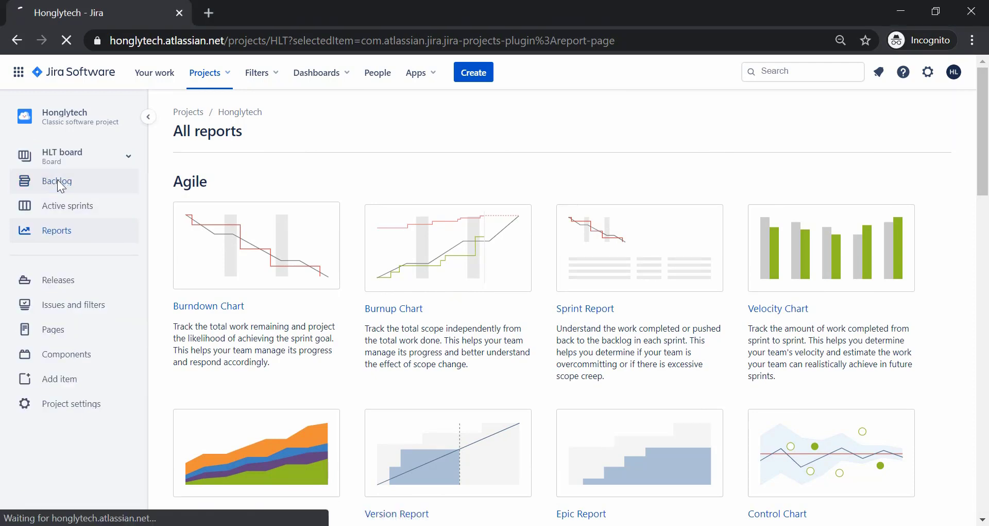